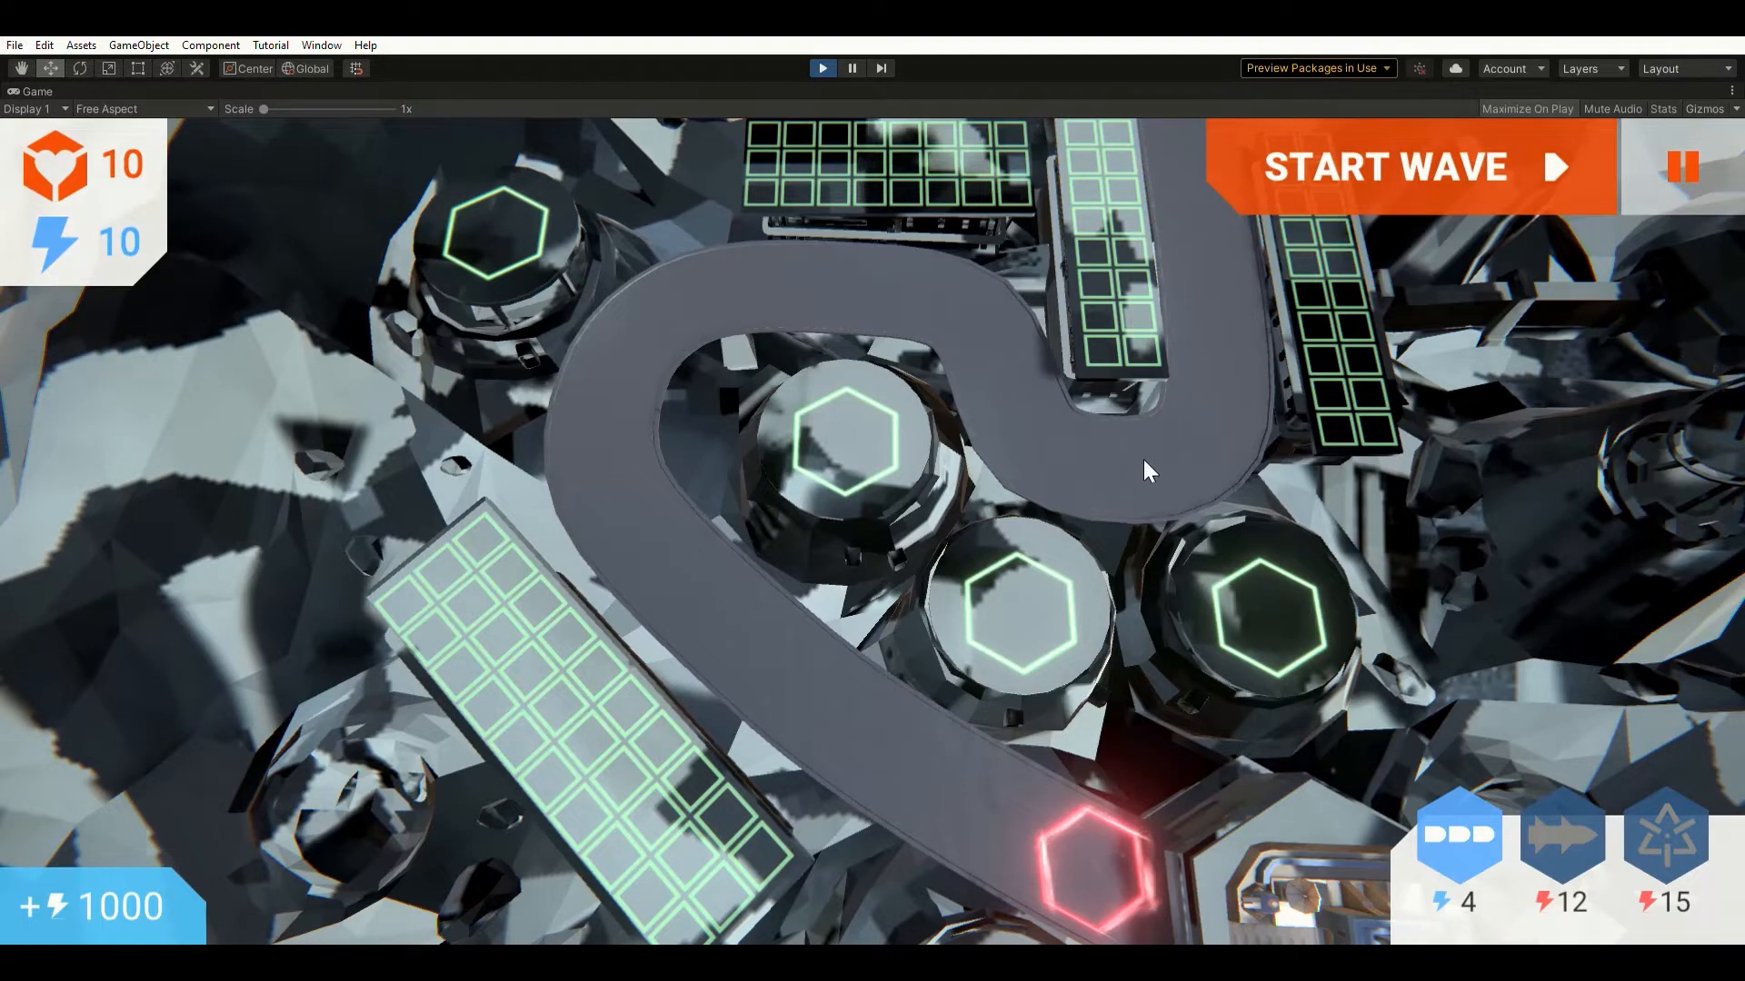
Build an Assault Cannon on the right grid's top tile and start wave 1.
key("d")
key("w")
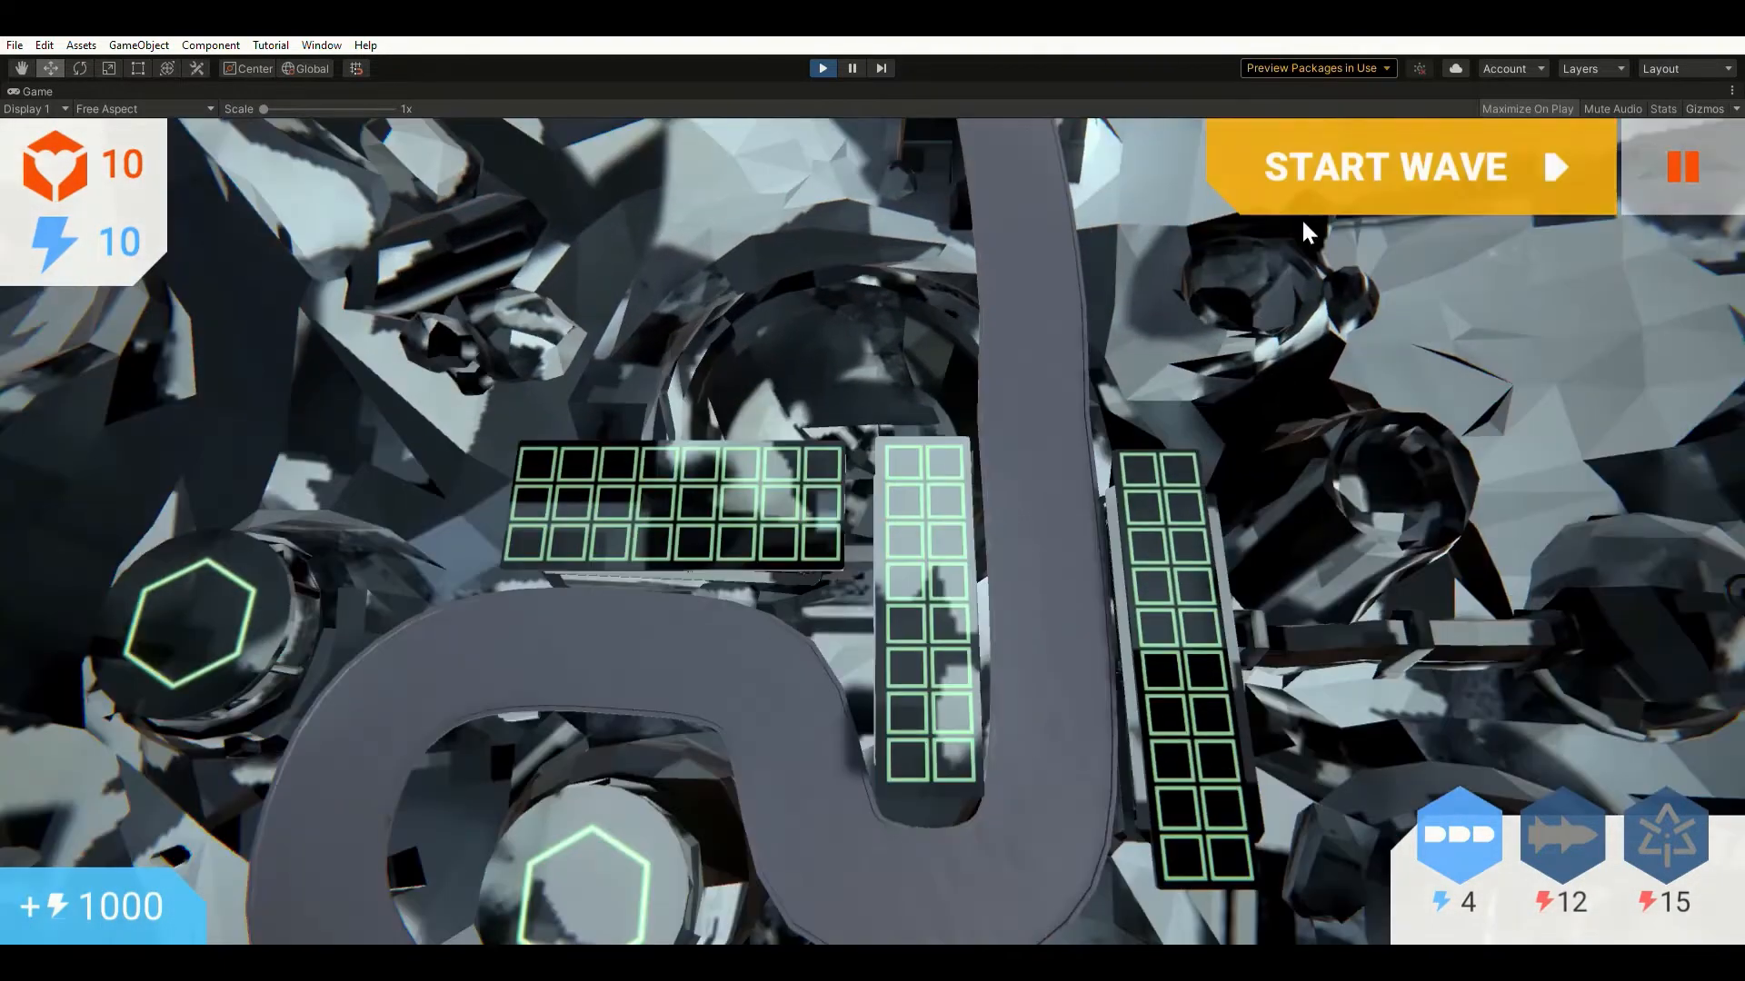
left_click(1459, 831)
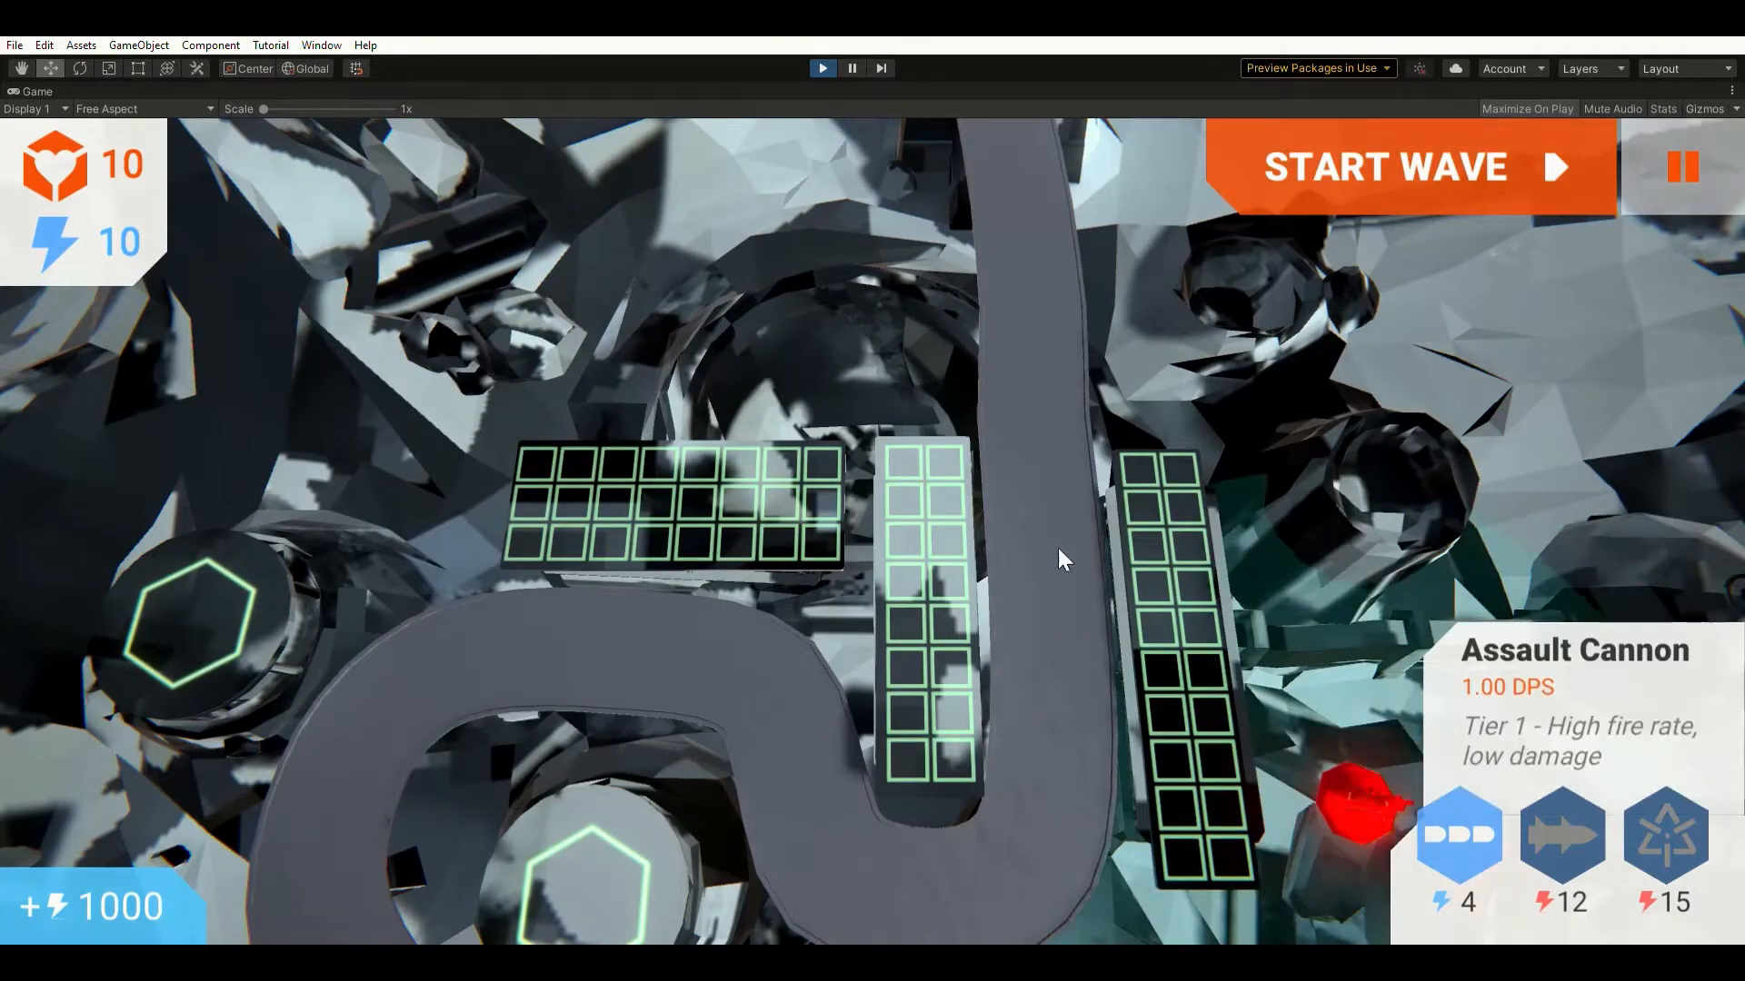
left_click(1151, 474)
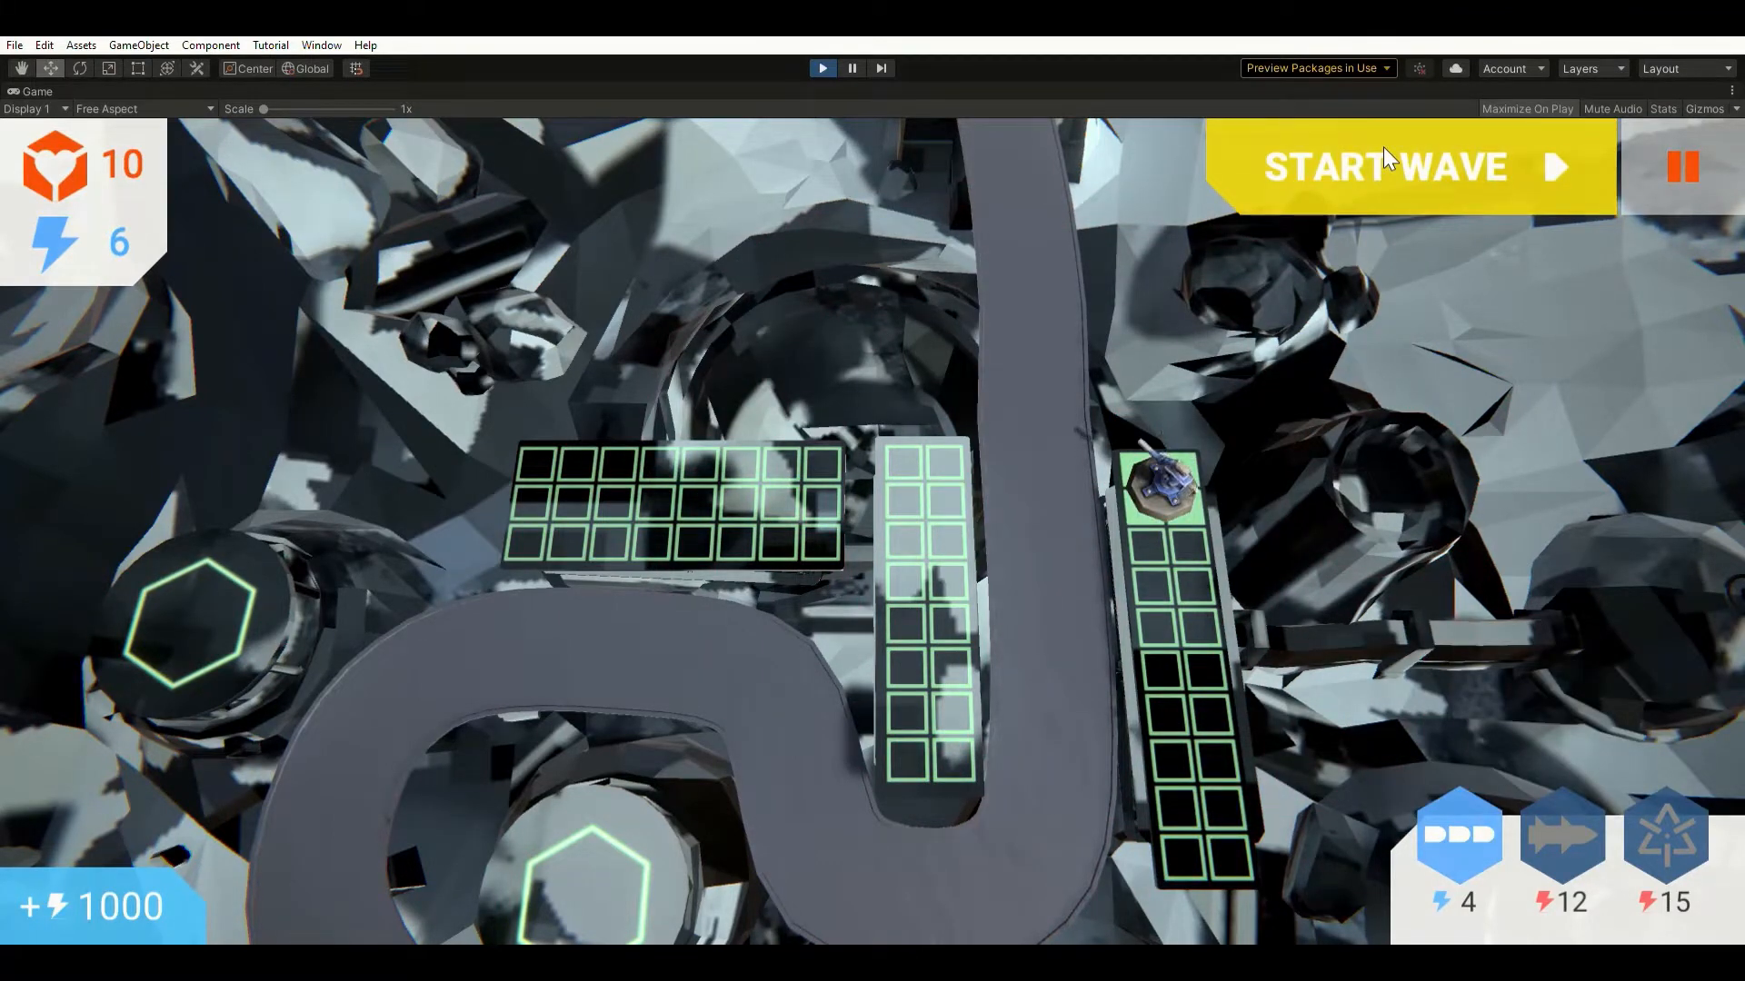
left_click(1384, 151)
left_click(1471, 839)
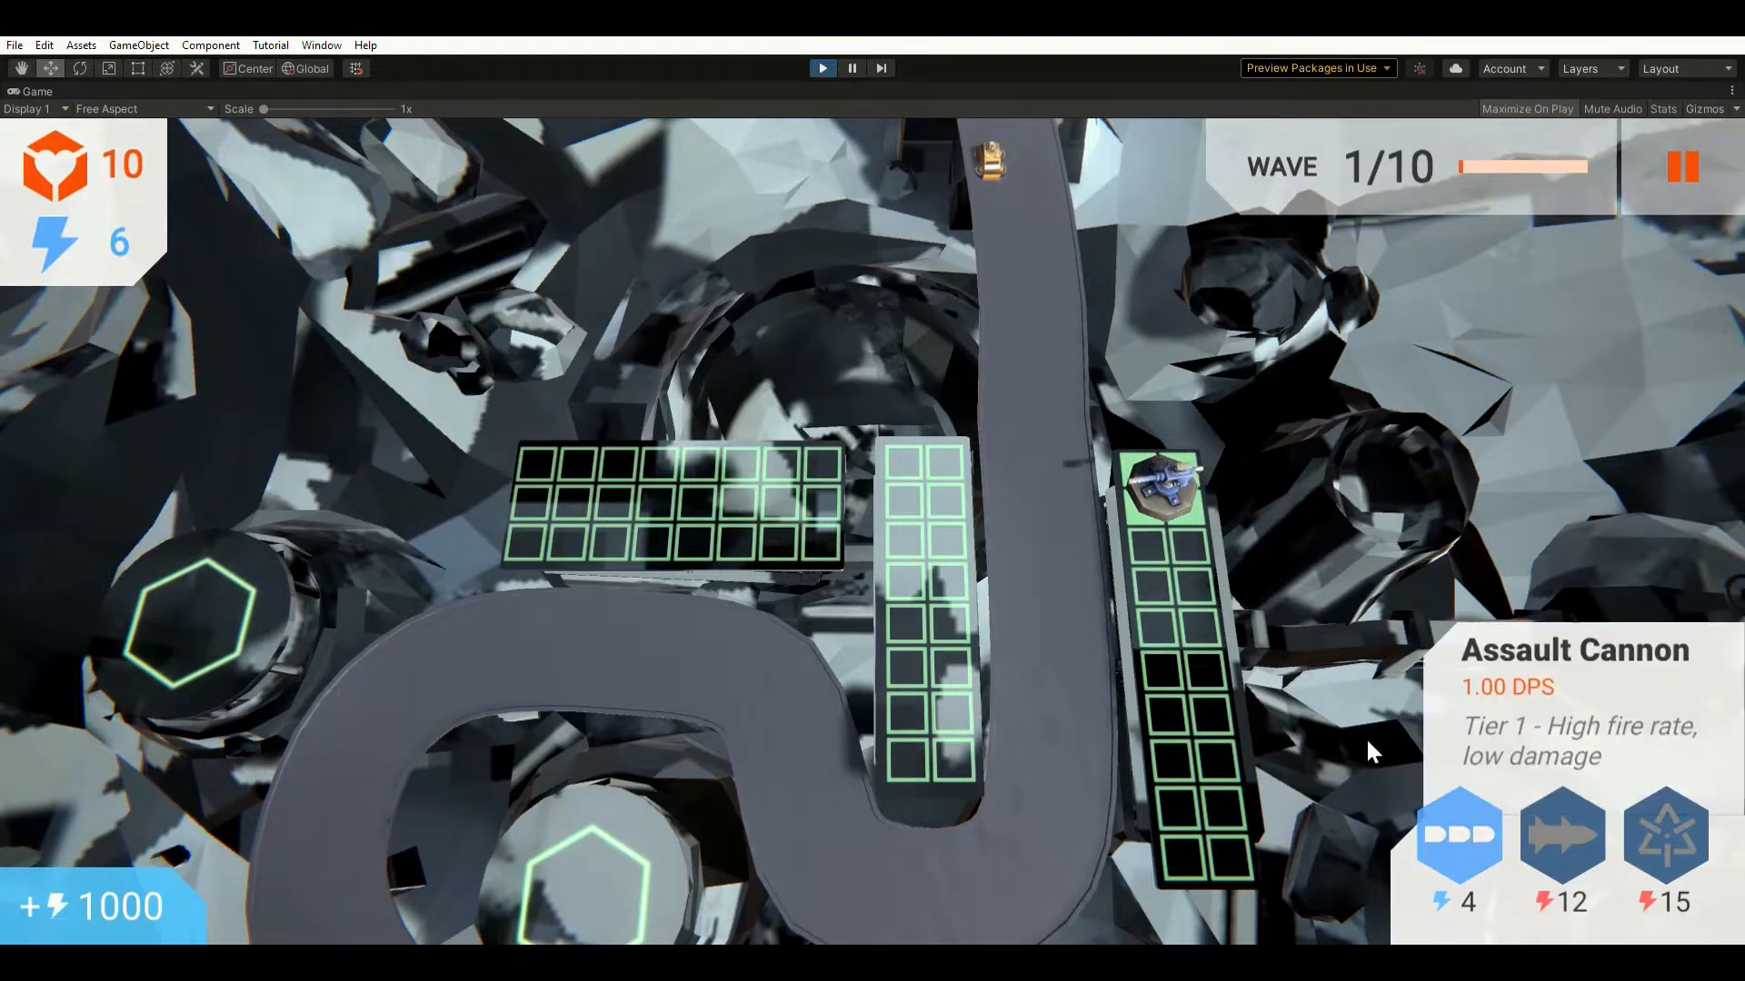
Place a second Assault Cannon on the right grid, below the first one.
left_click(1162, 544)
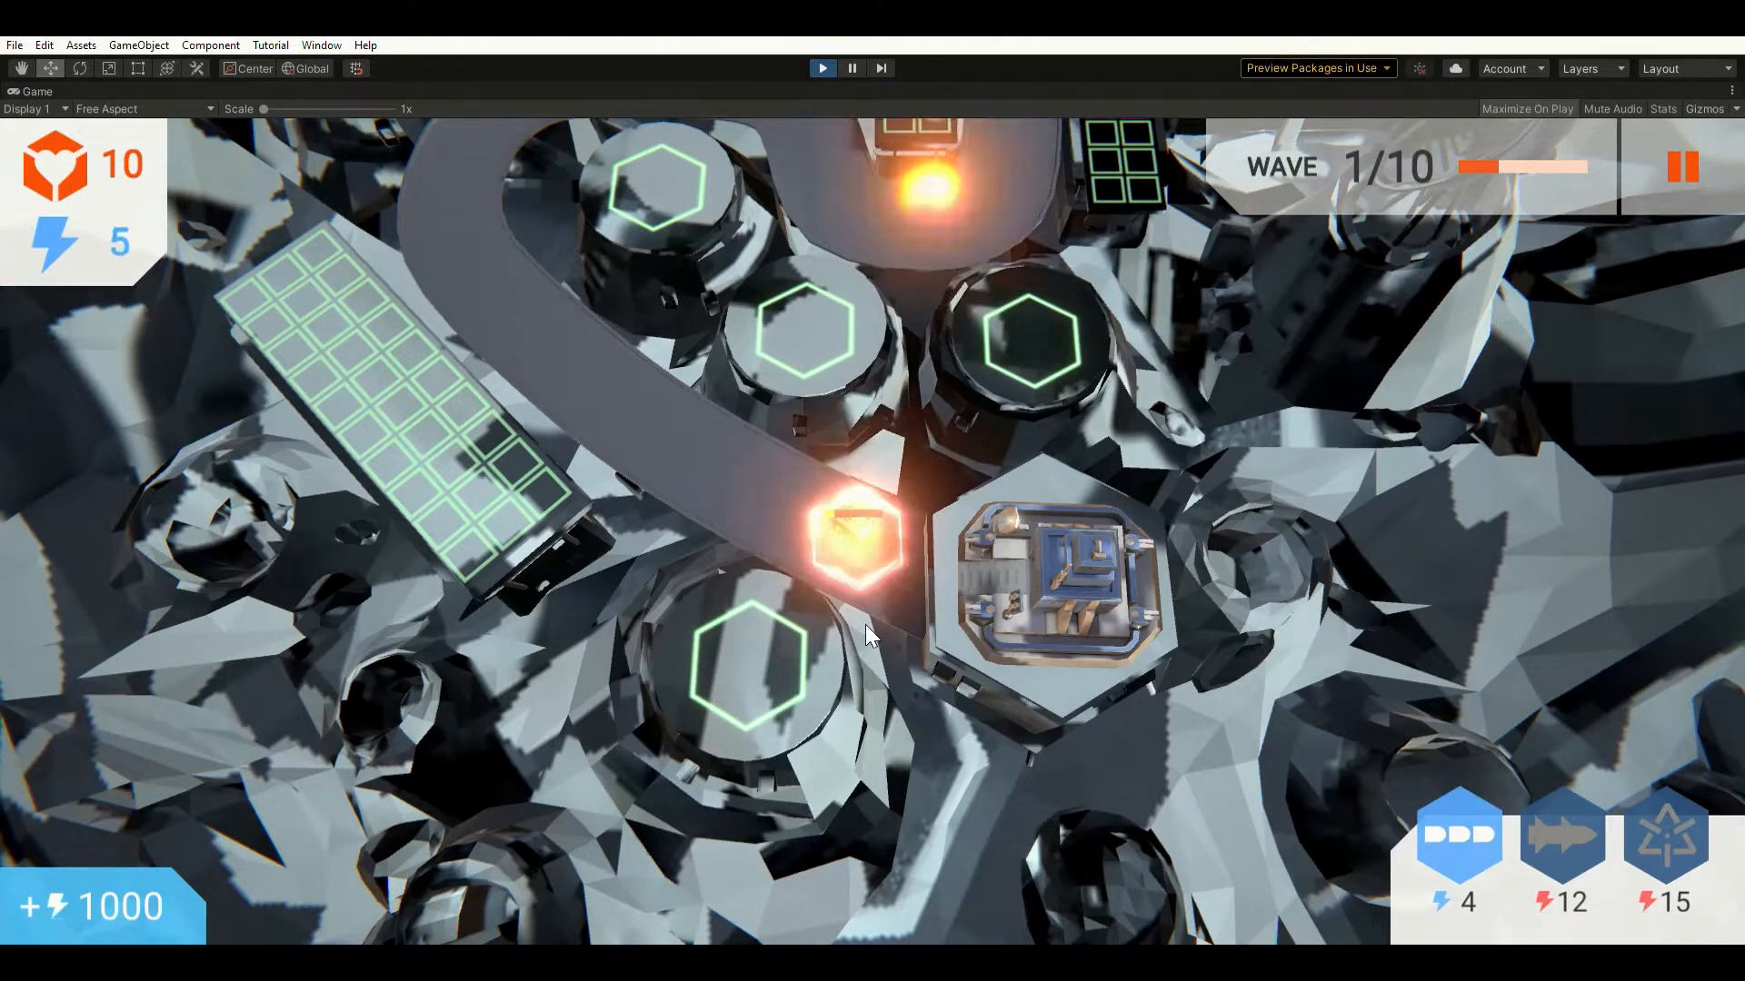
key("w")
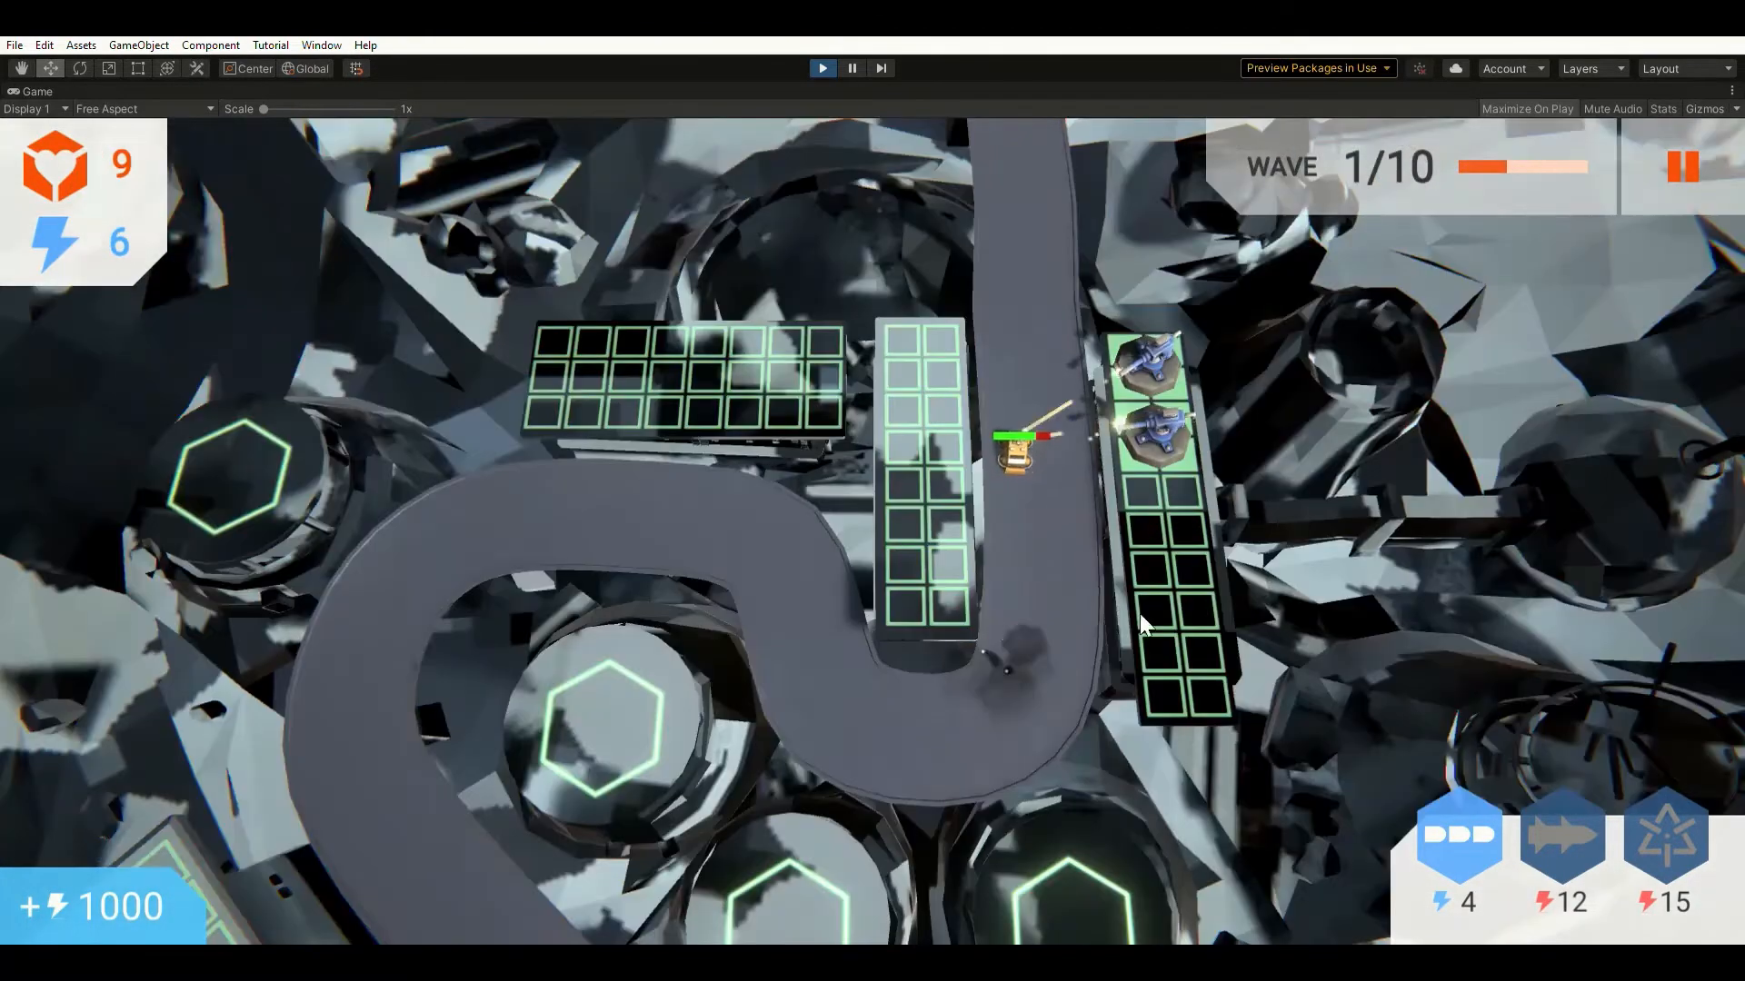
key("w")
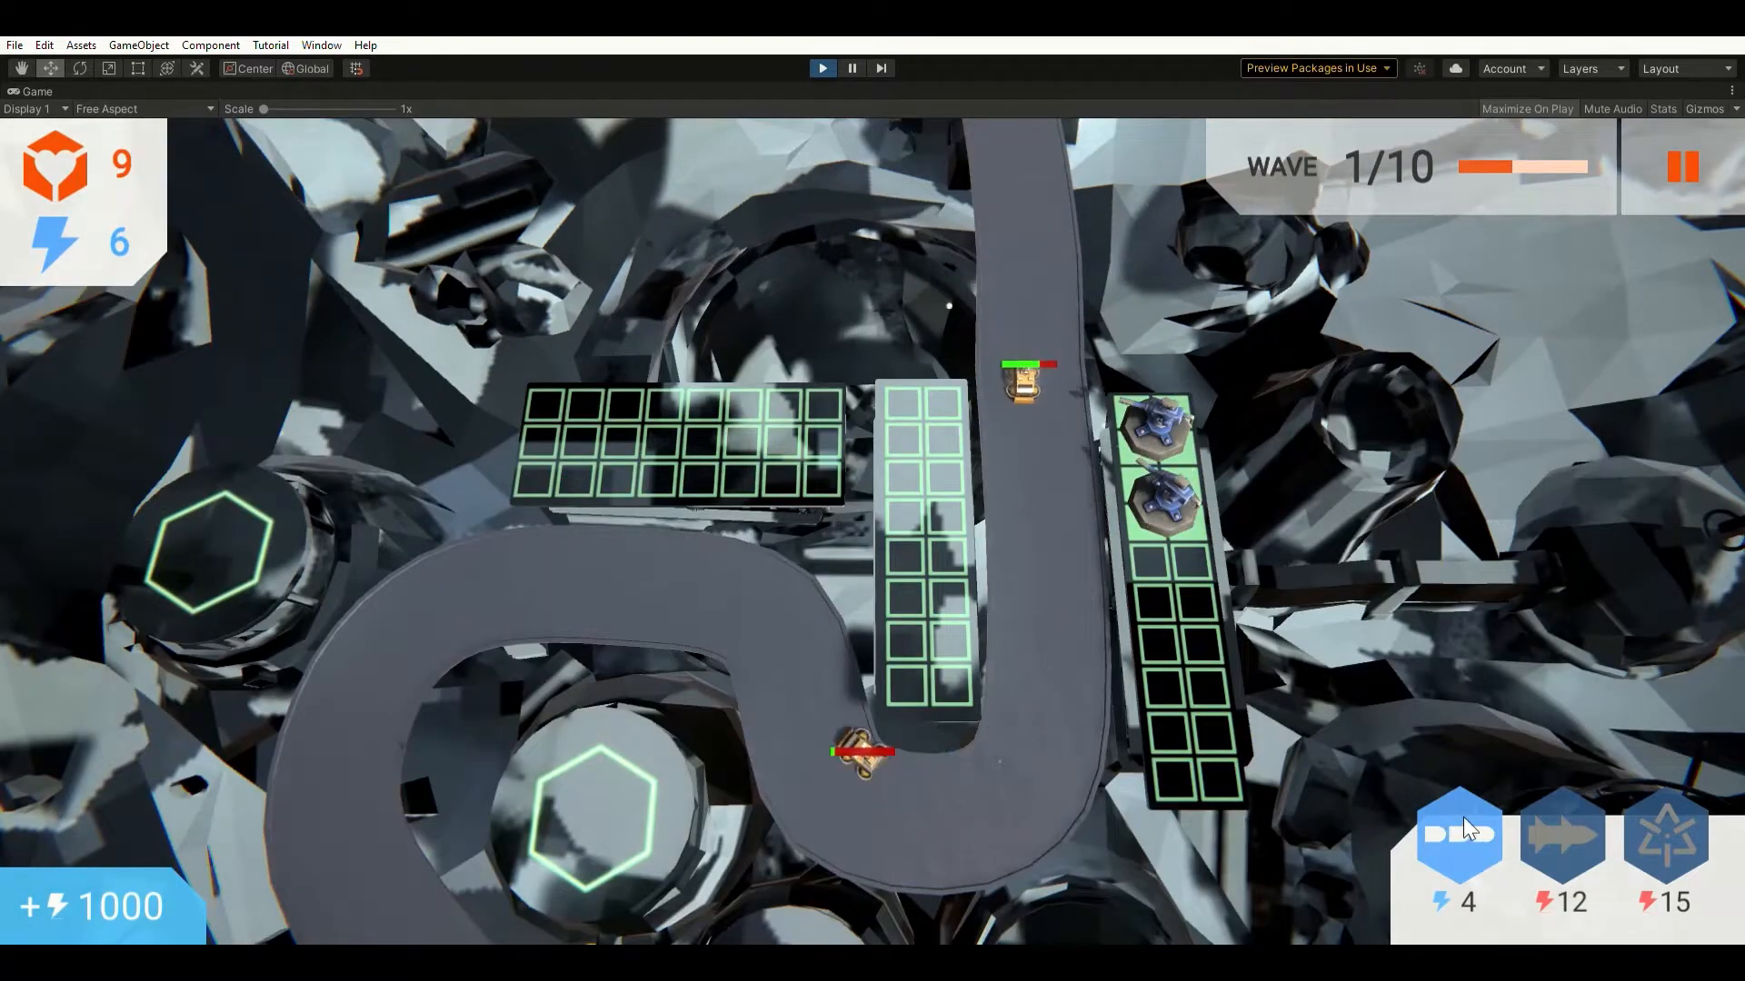
Build an Assault Cannon on the middle grid and close its upgrade and sell panel.
left_click(1462, 816)
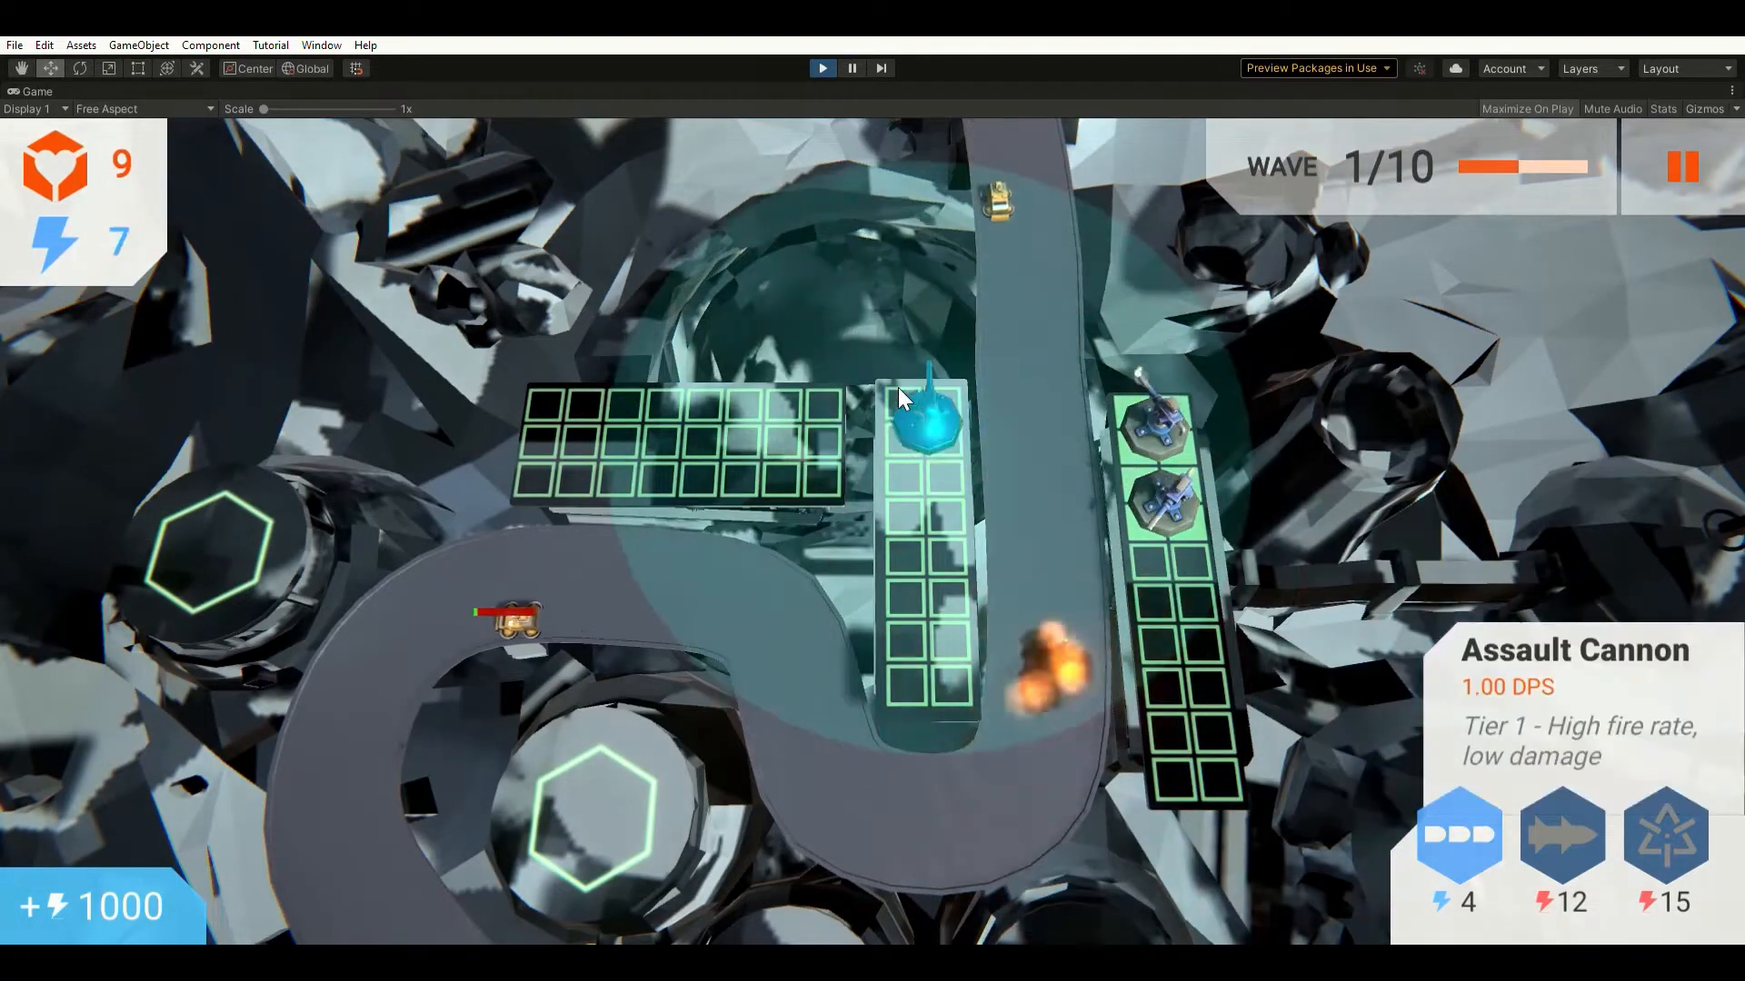
left_click(912, 392)
left_click(915, 393)
key("s")
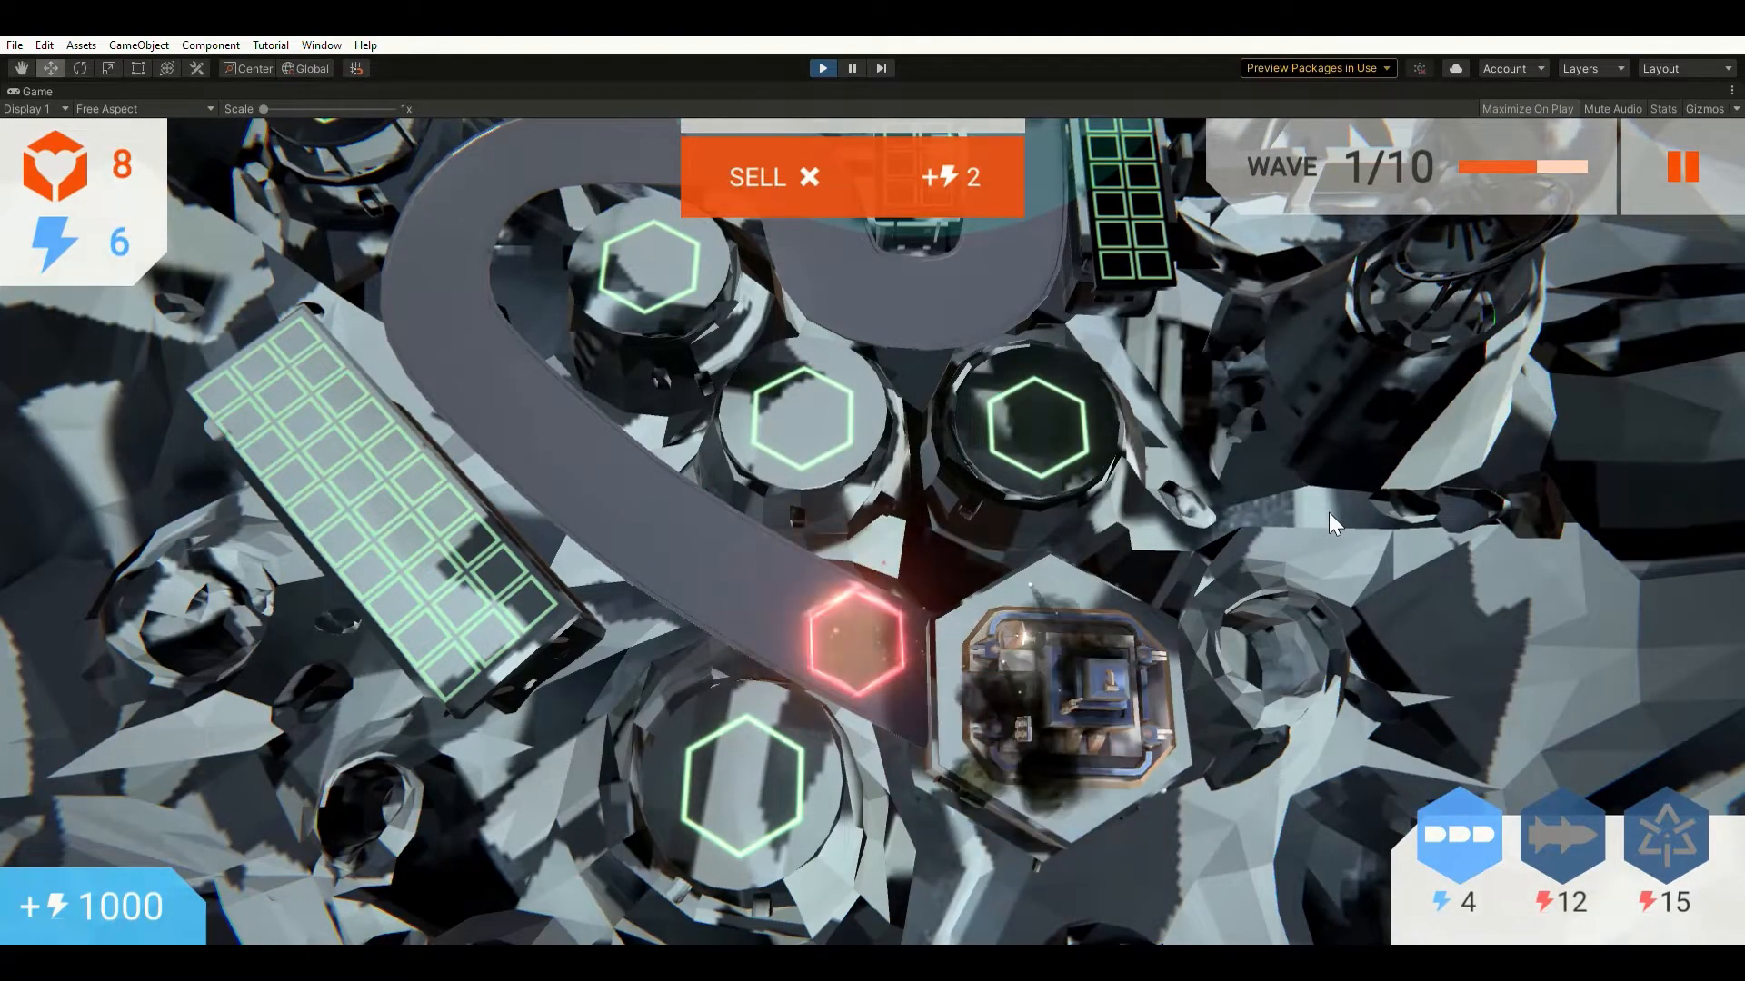
left_click(1329, 513)
key("w")
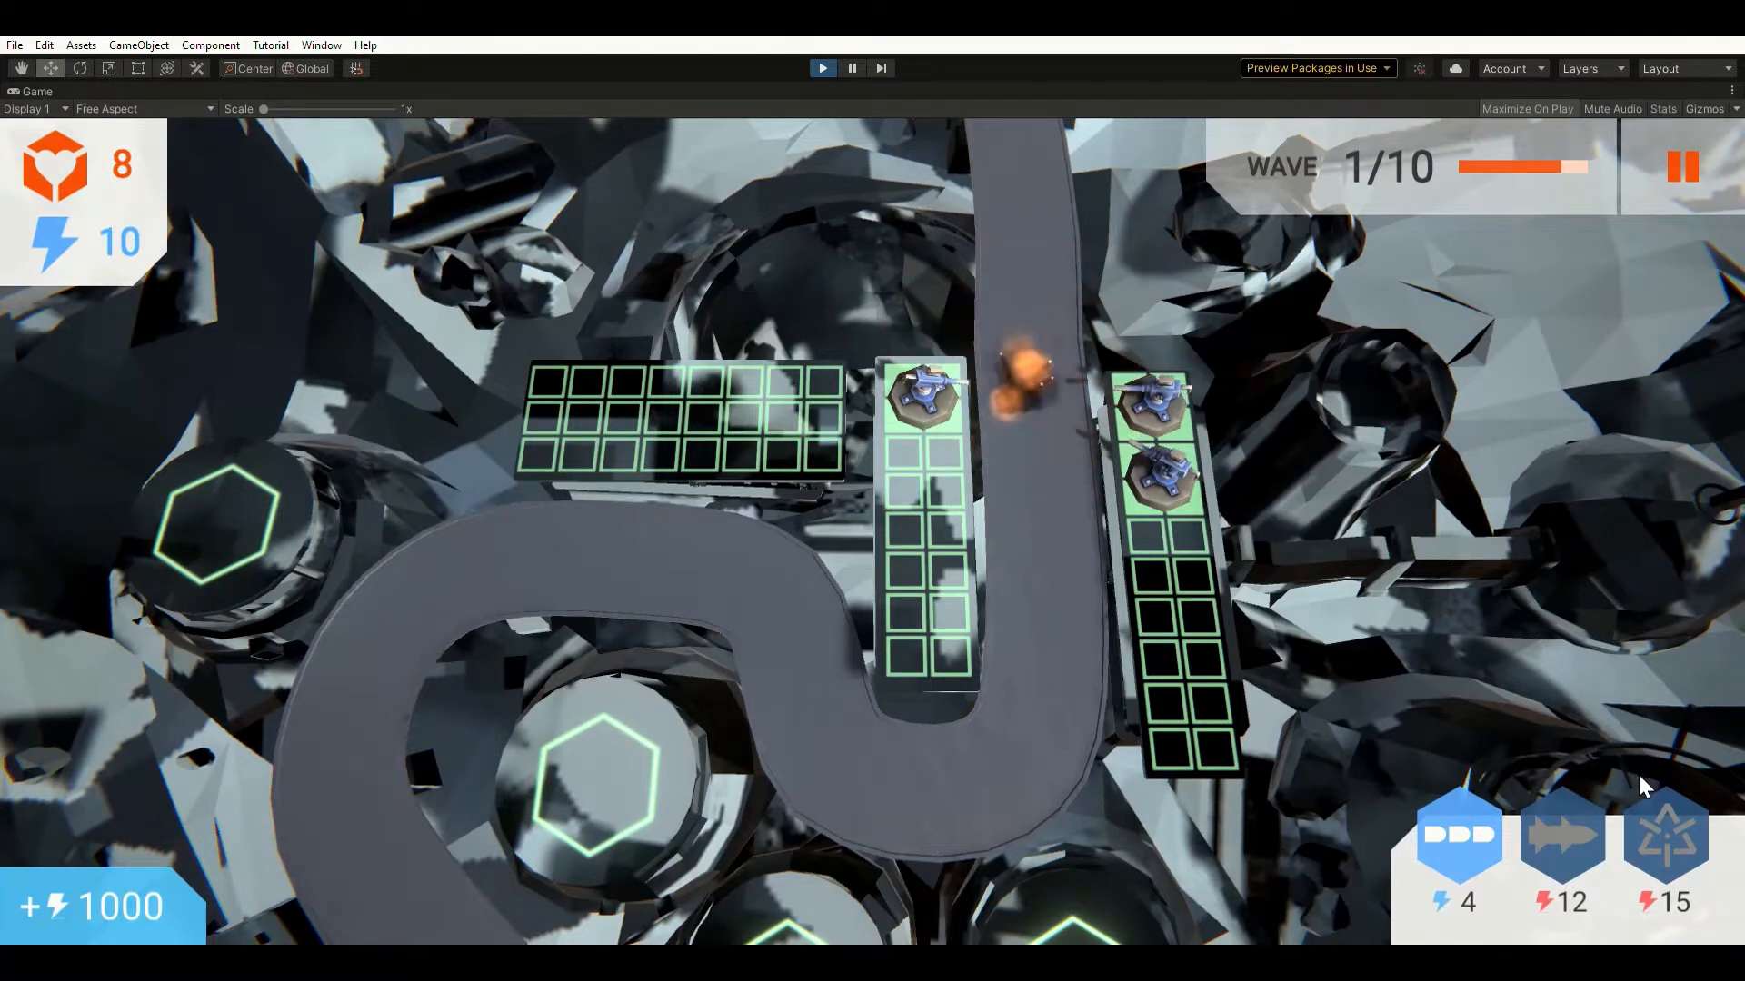
key("w")
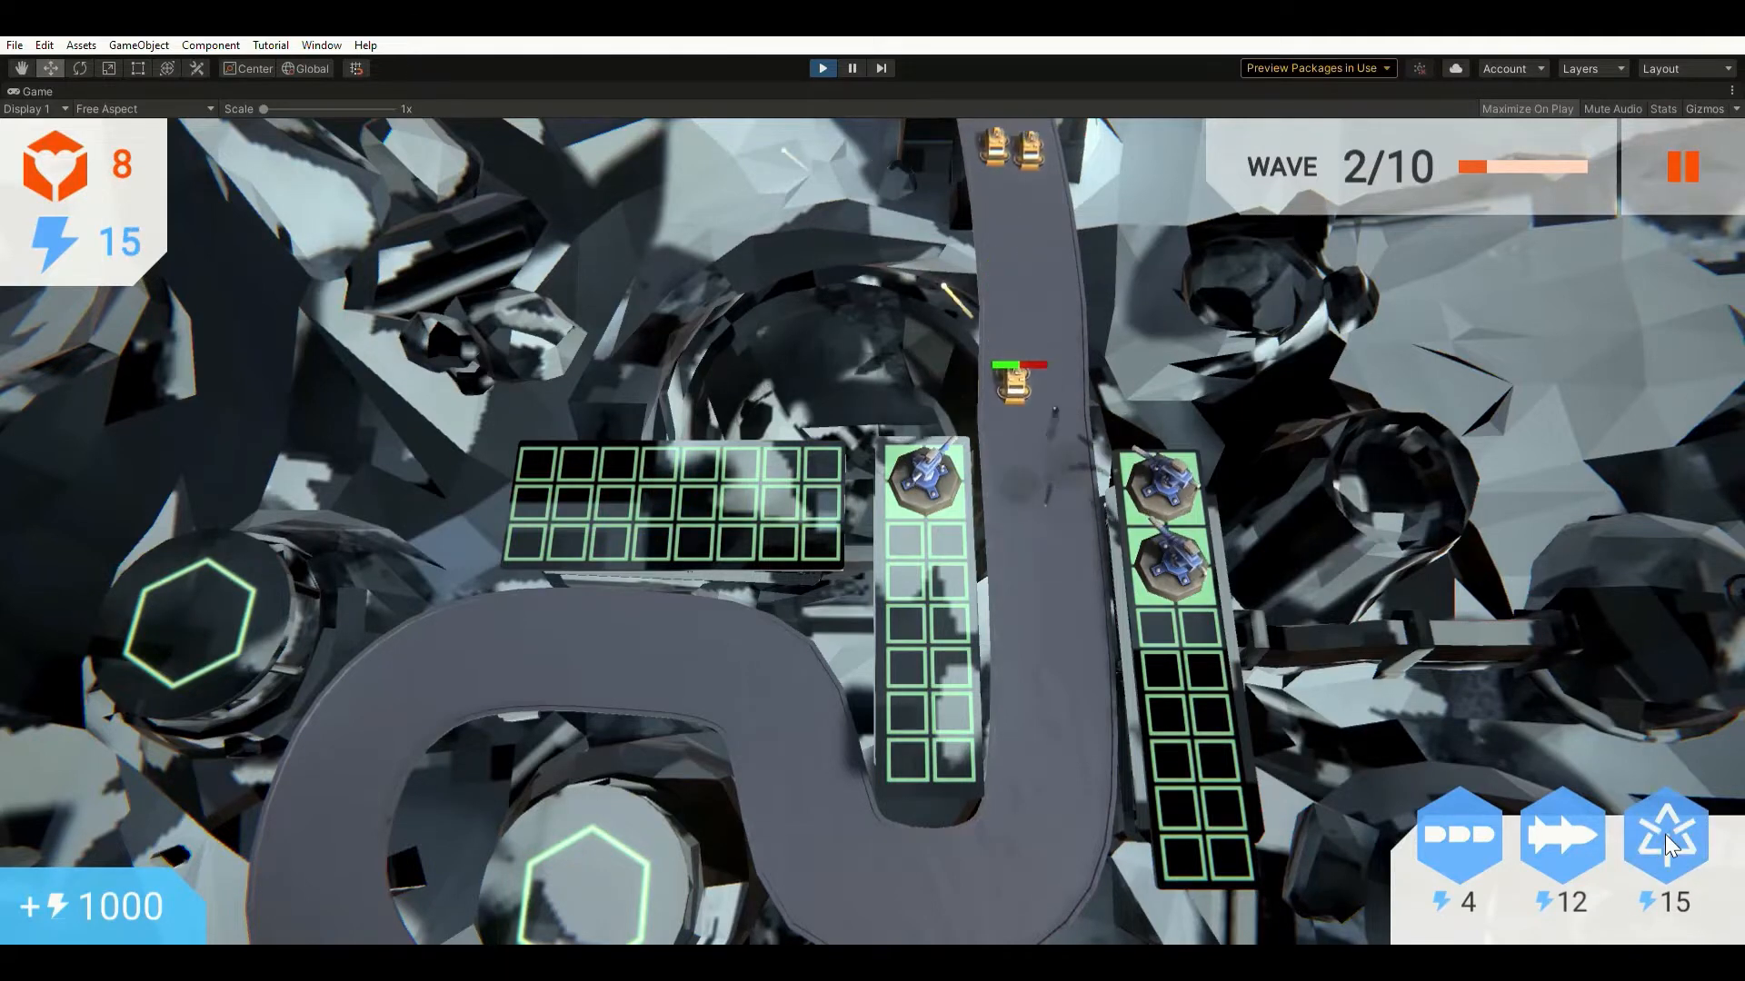
Build a Plasma Lance on the middle grid and upgrade the middle Assault Cannon's fire rate.
left_click(1665, 835)
left_click(918, 537)
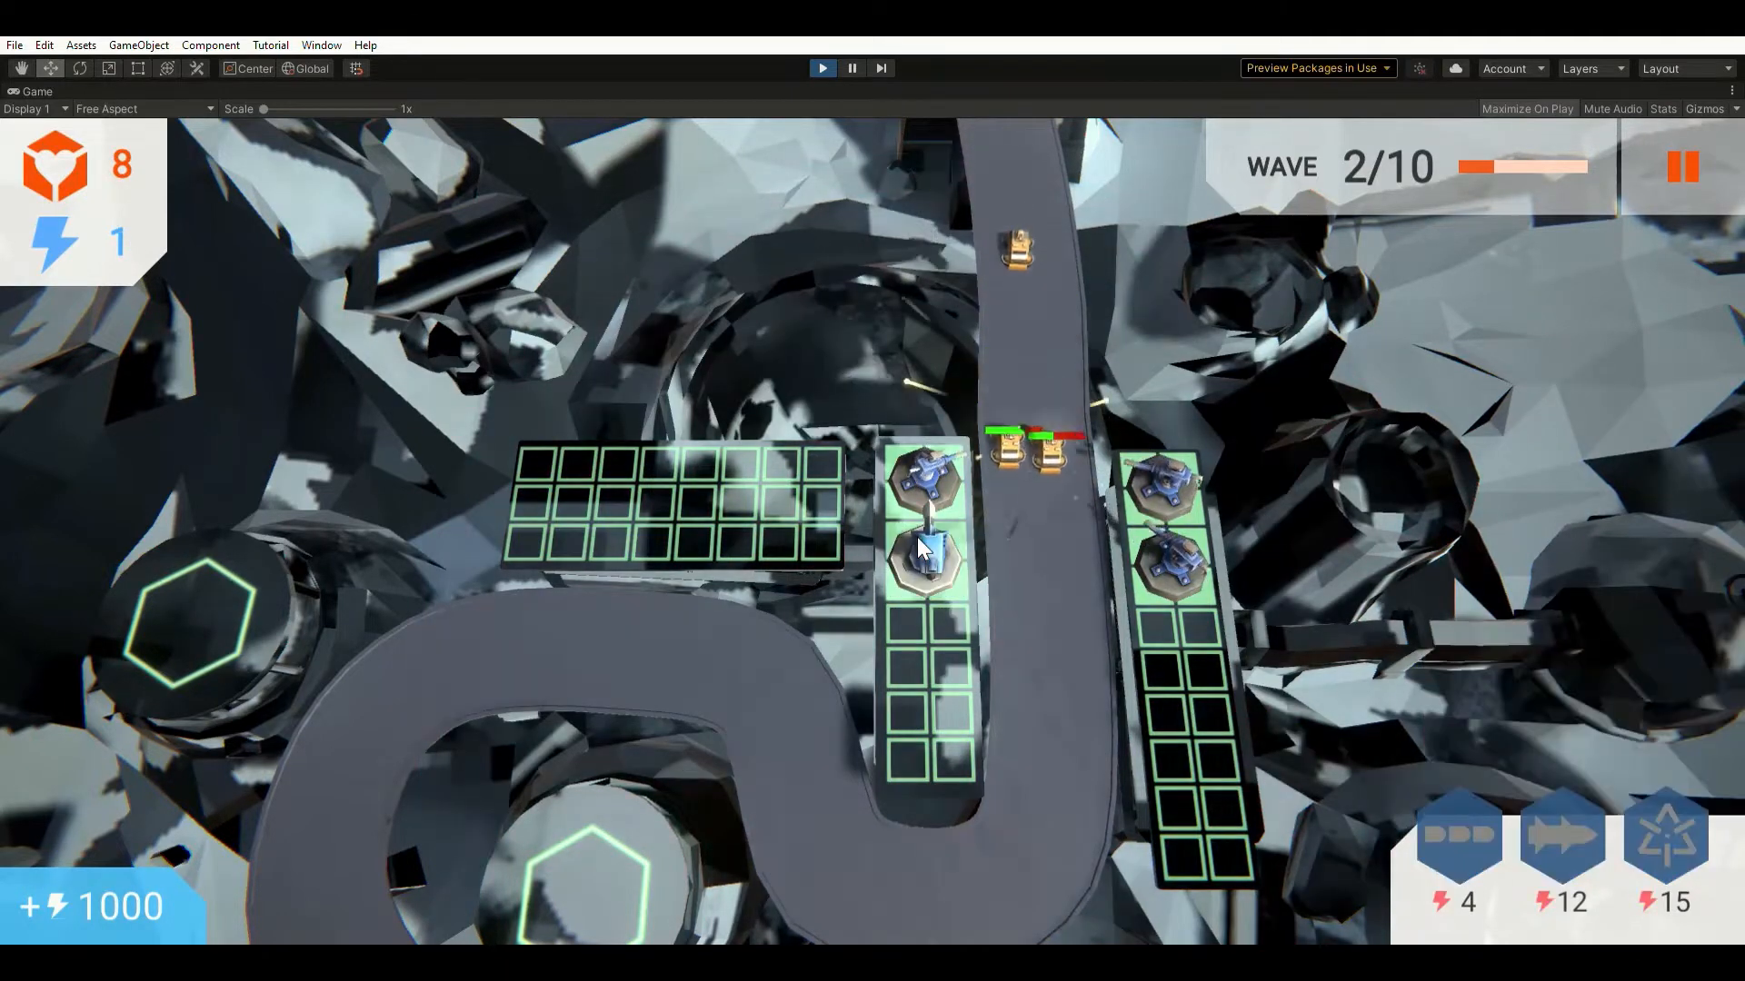
left_click(931, 451)
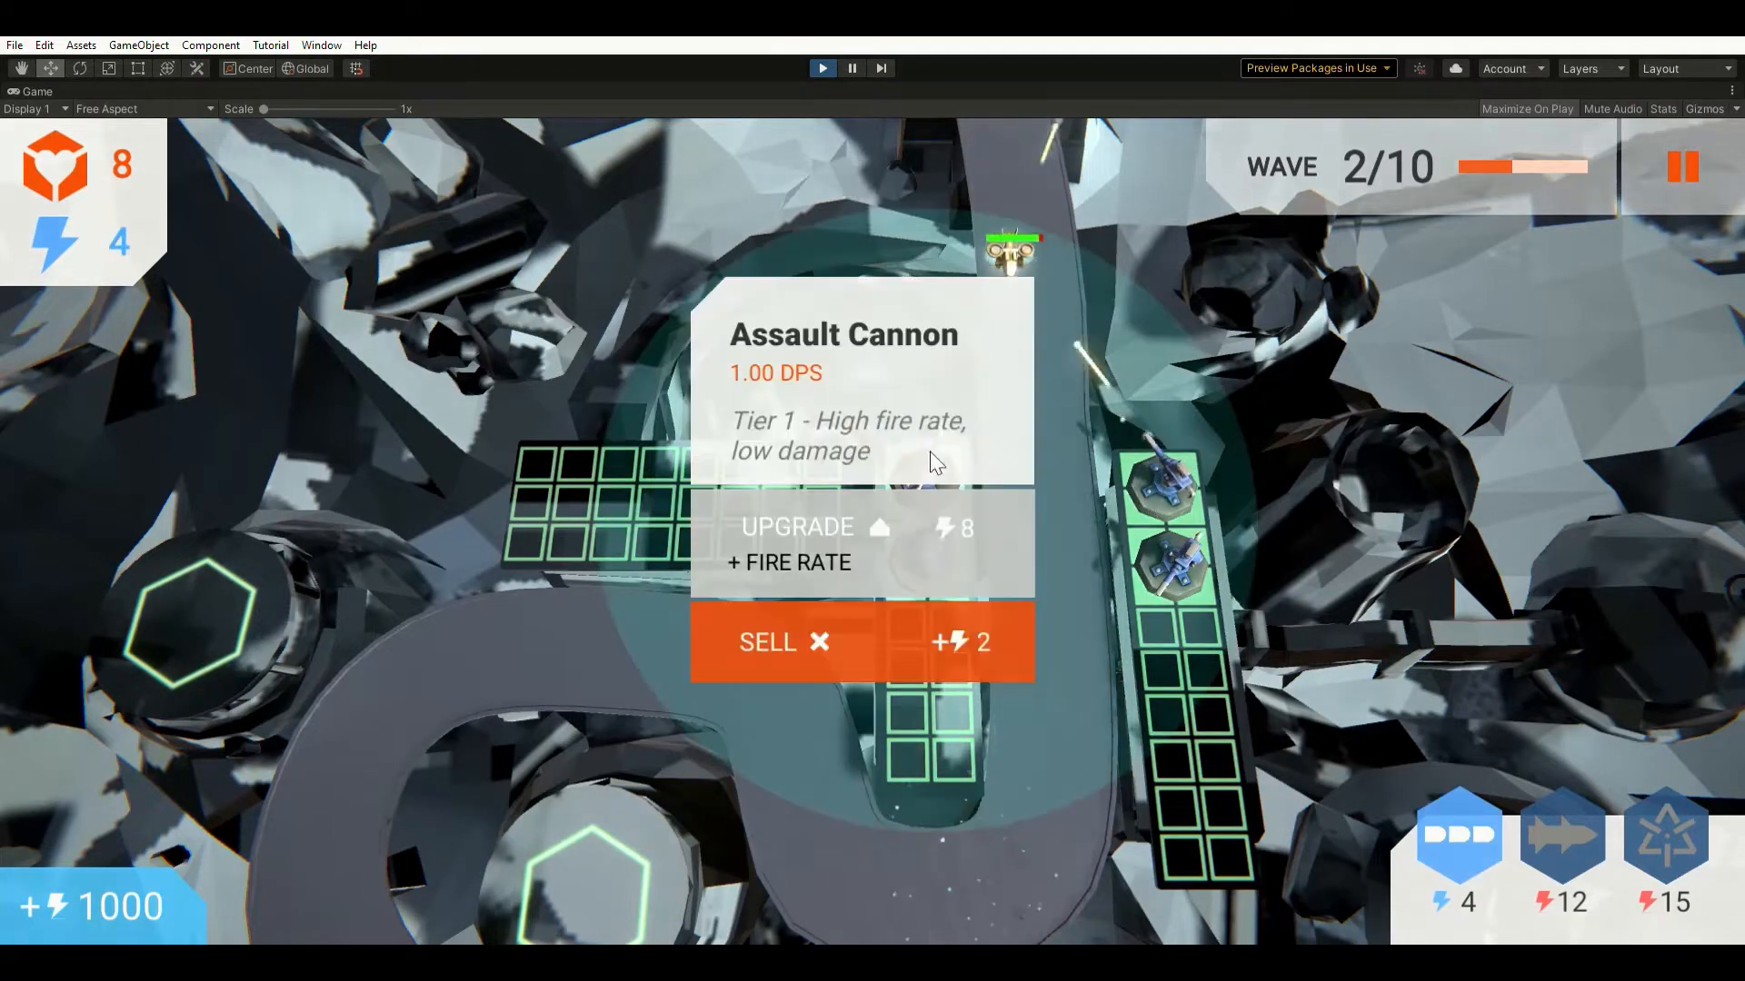
left_click(831, 520)
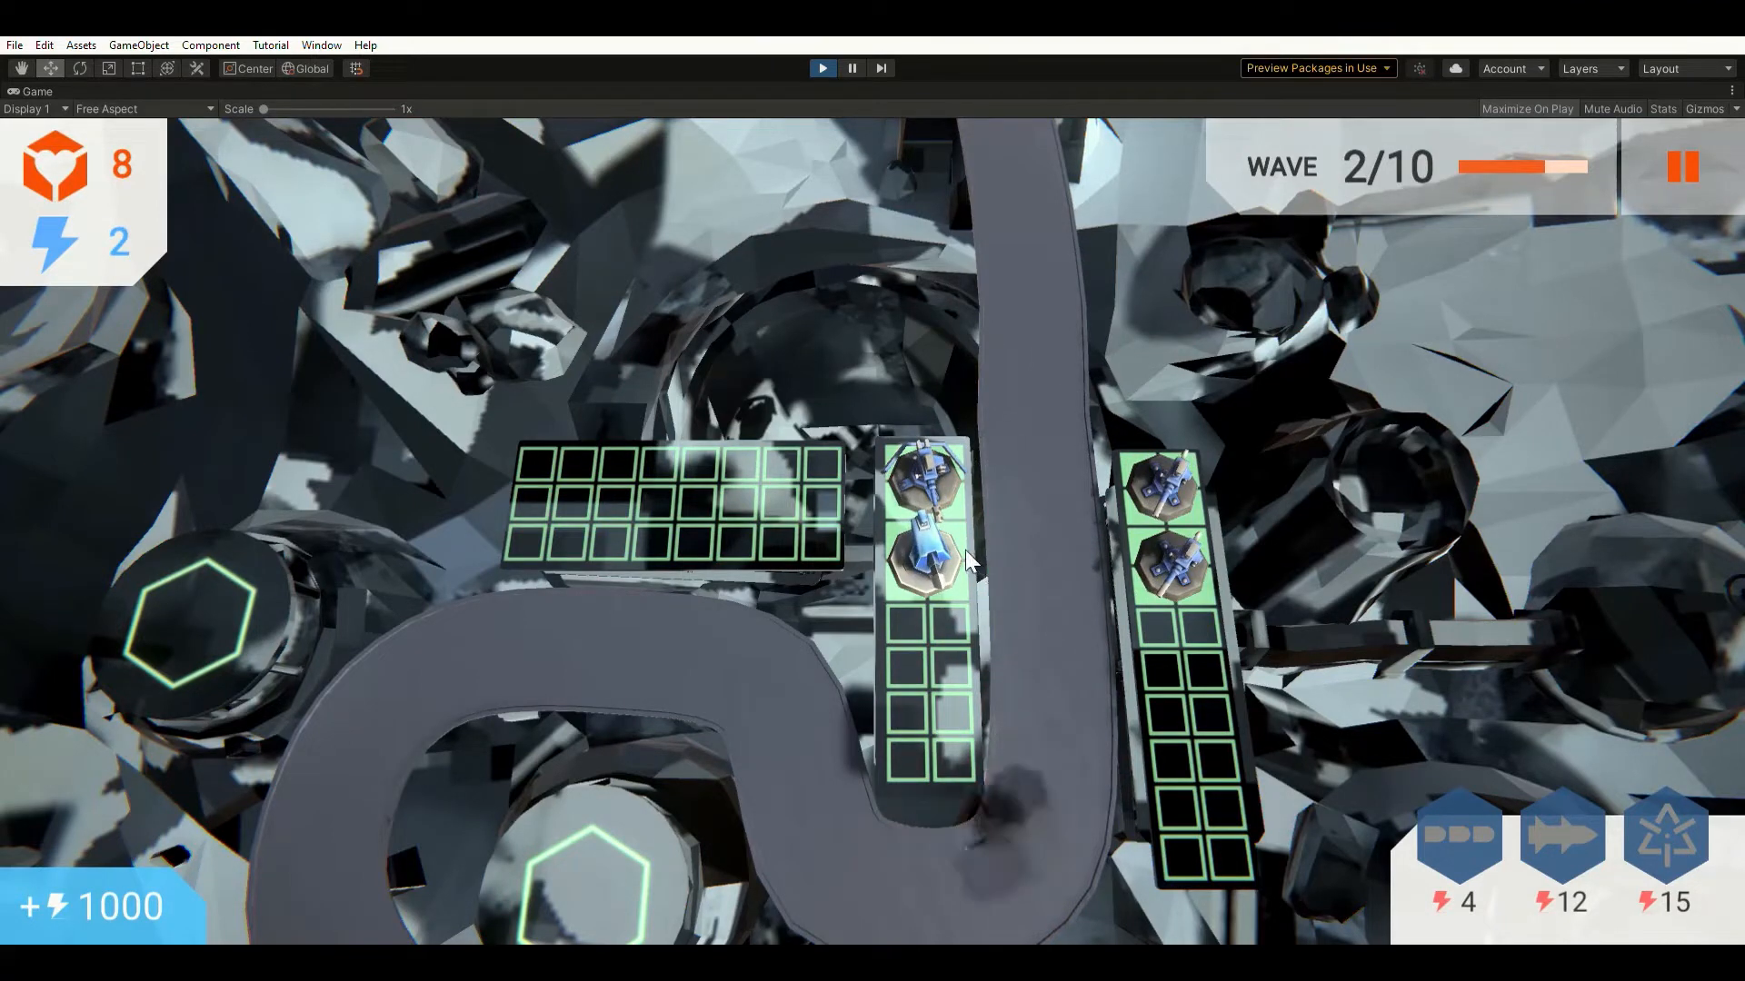
Upgrade the fire rate of the upper and lower right Assault Cannons.
left_click(1172, 477)
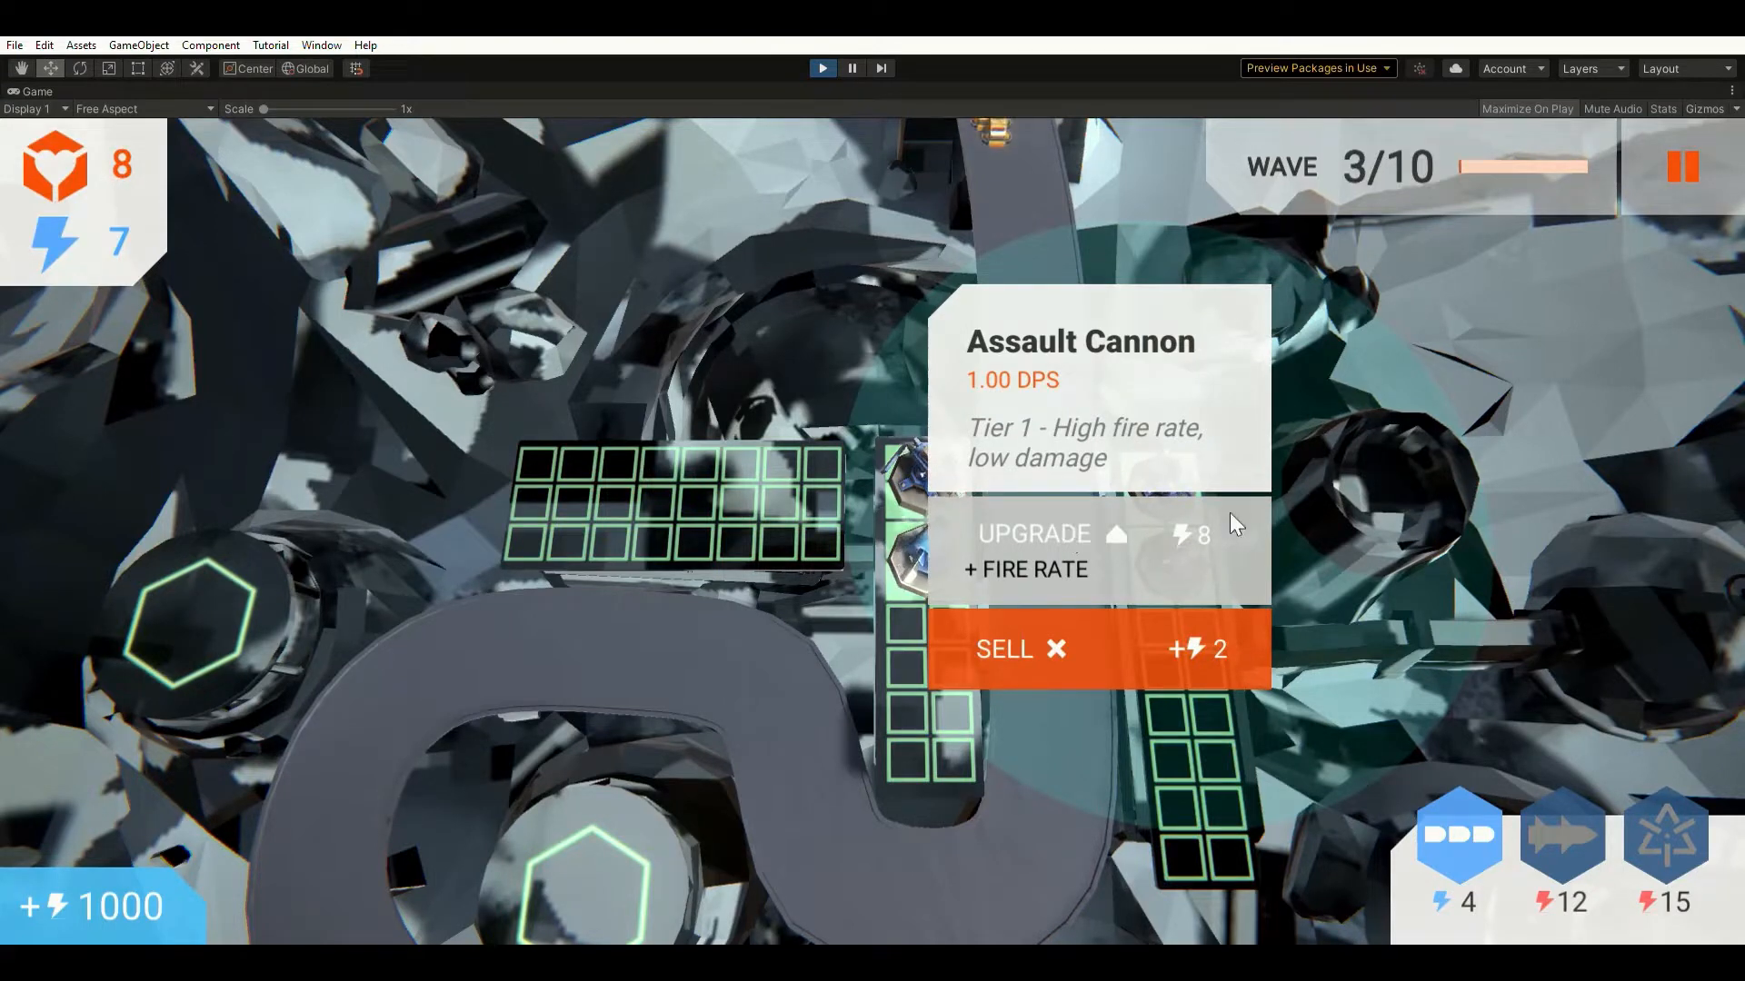
left_click(1091, 518)
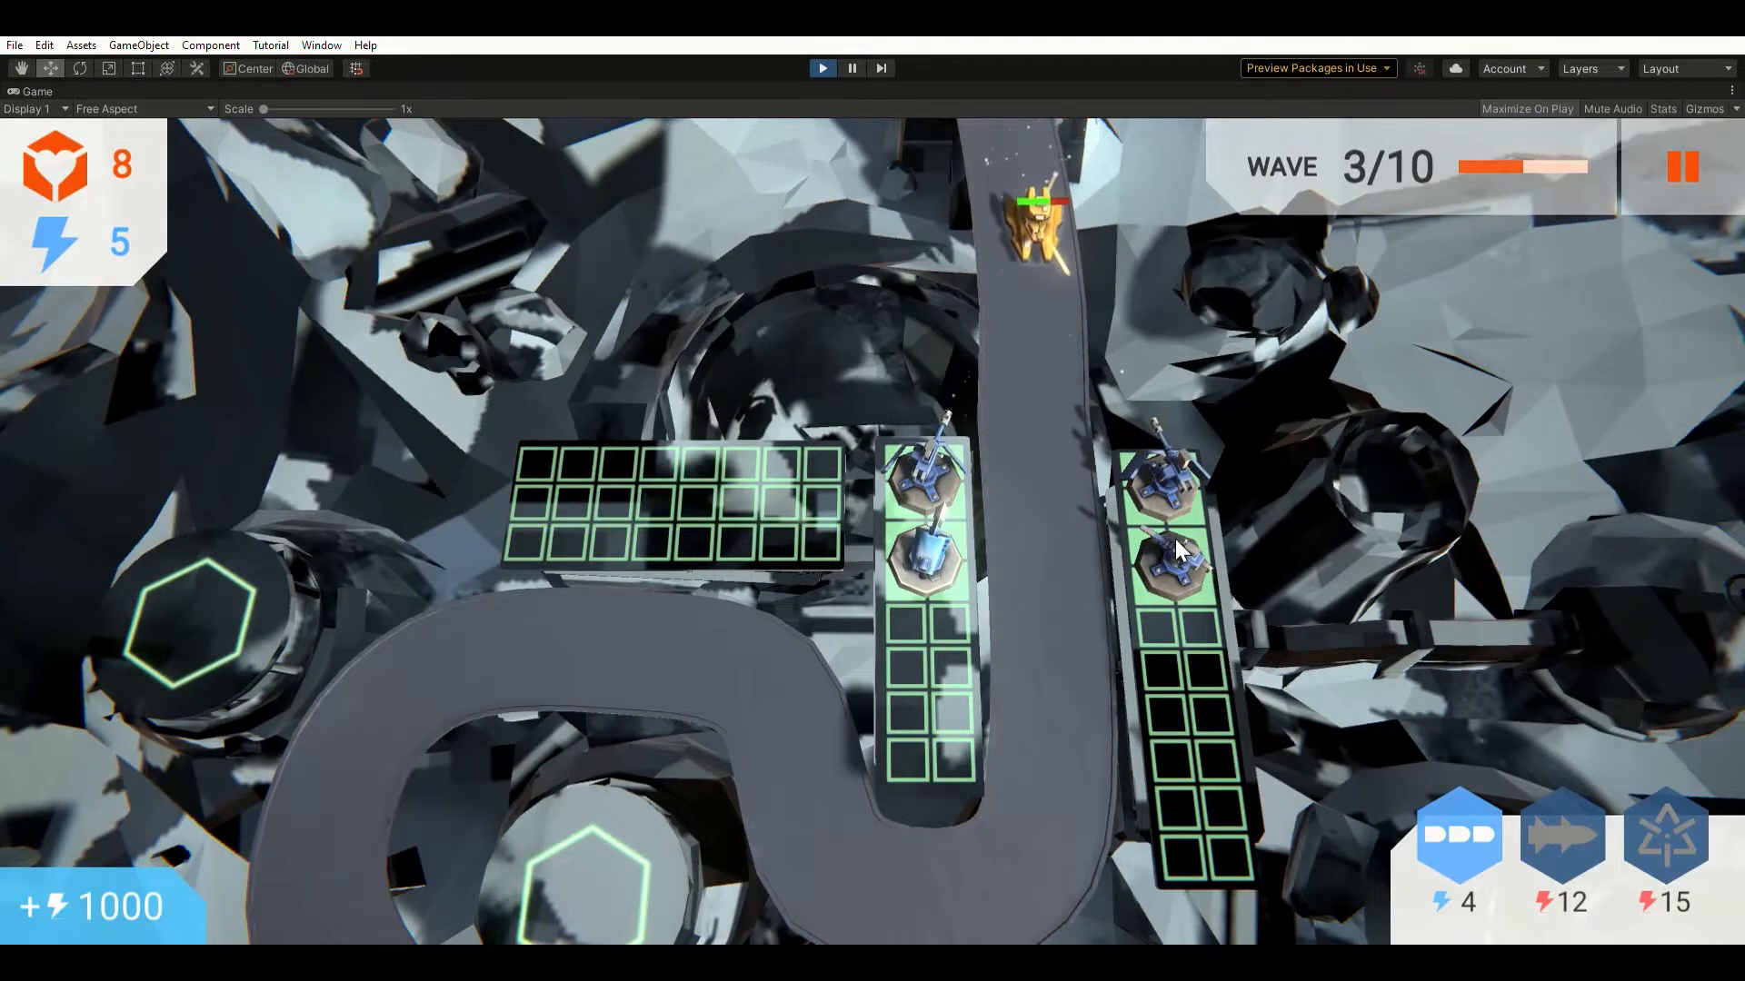
left_click(1176, 538)
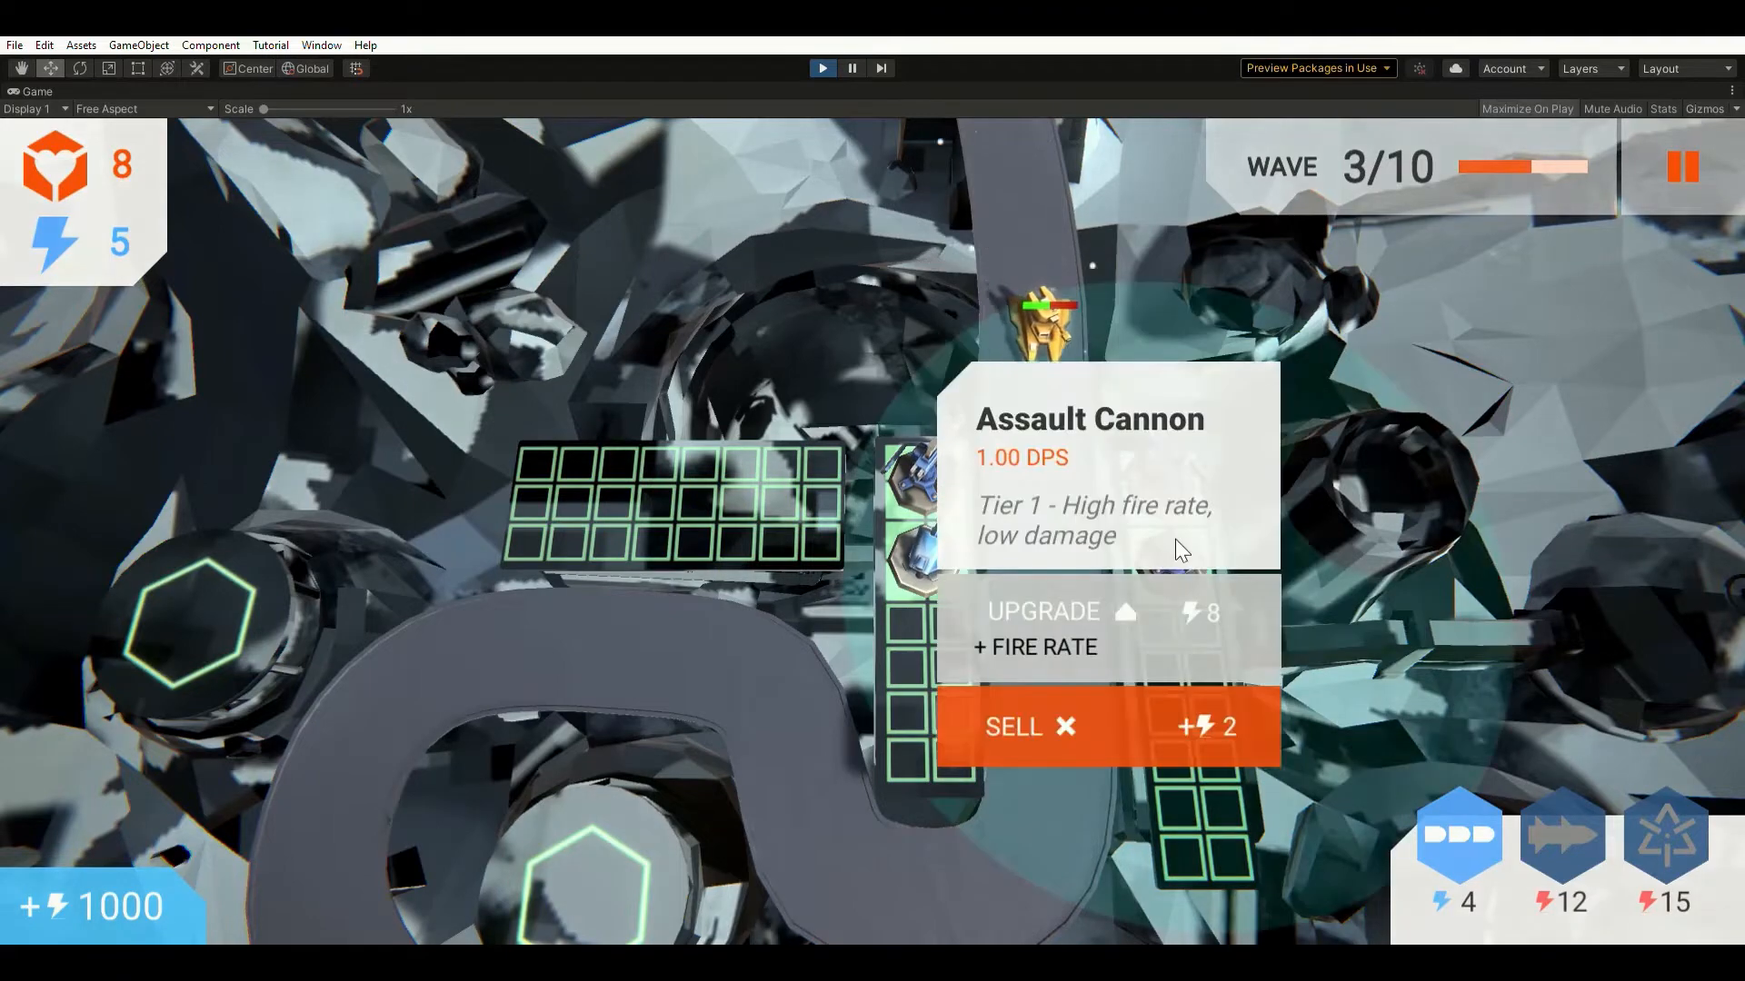
left_click(1413, 563)
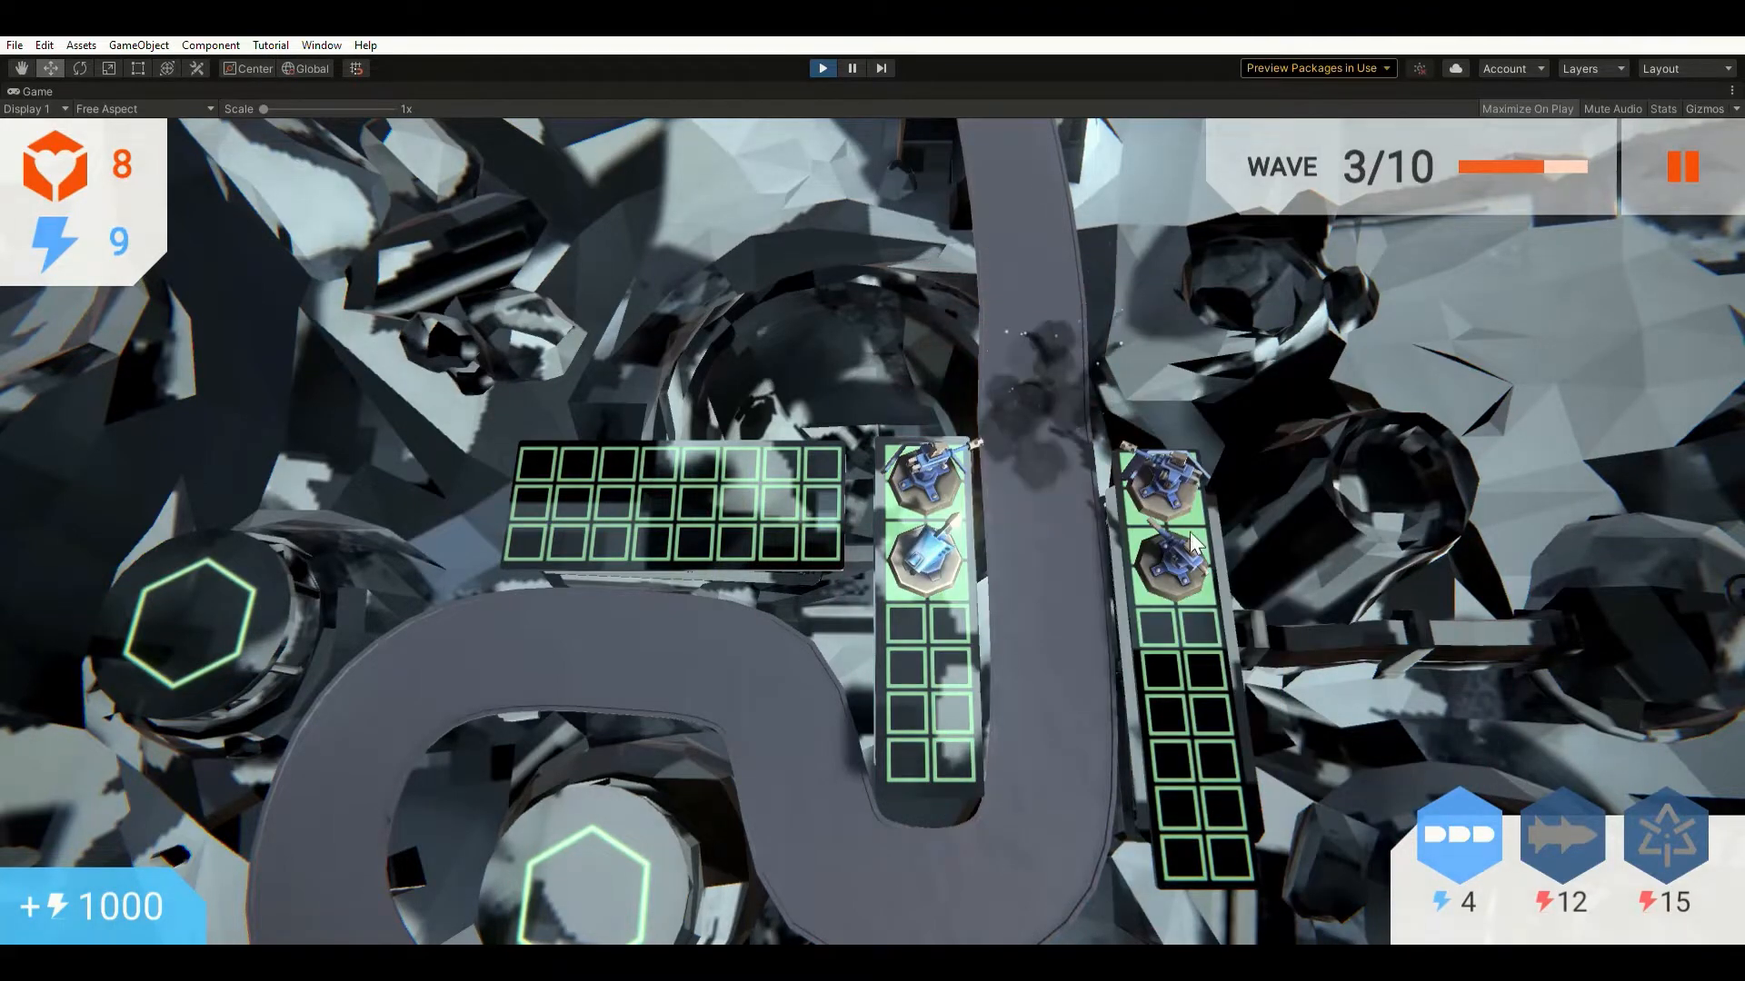
left_click(1190, 532)
left_click(1052, 610)
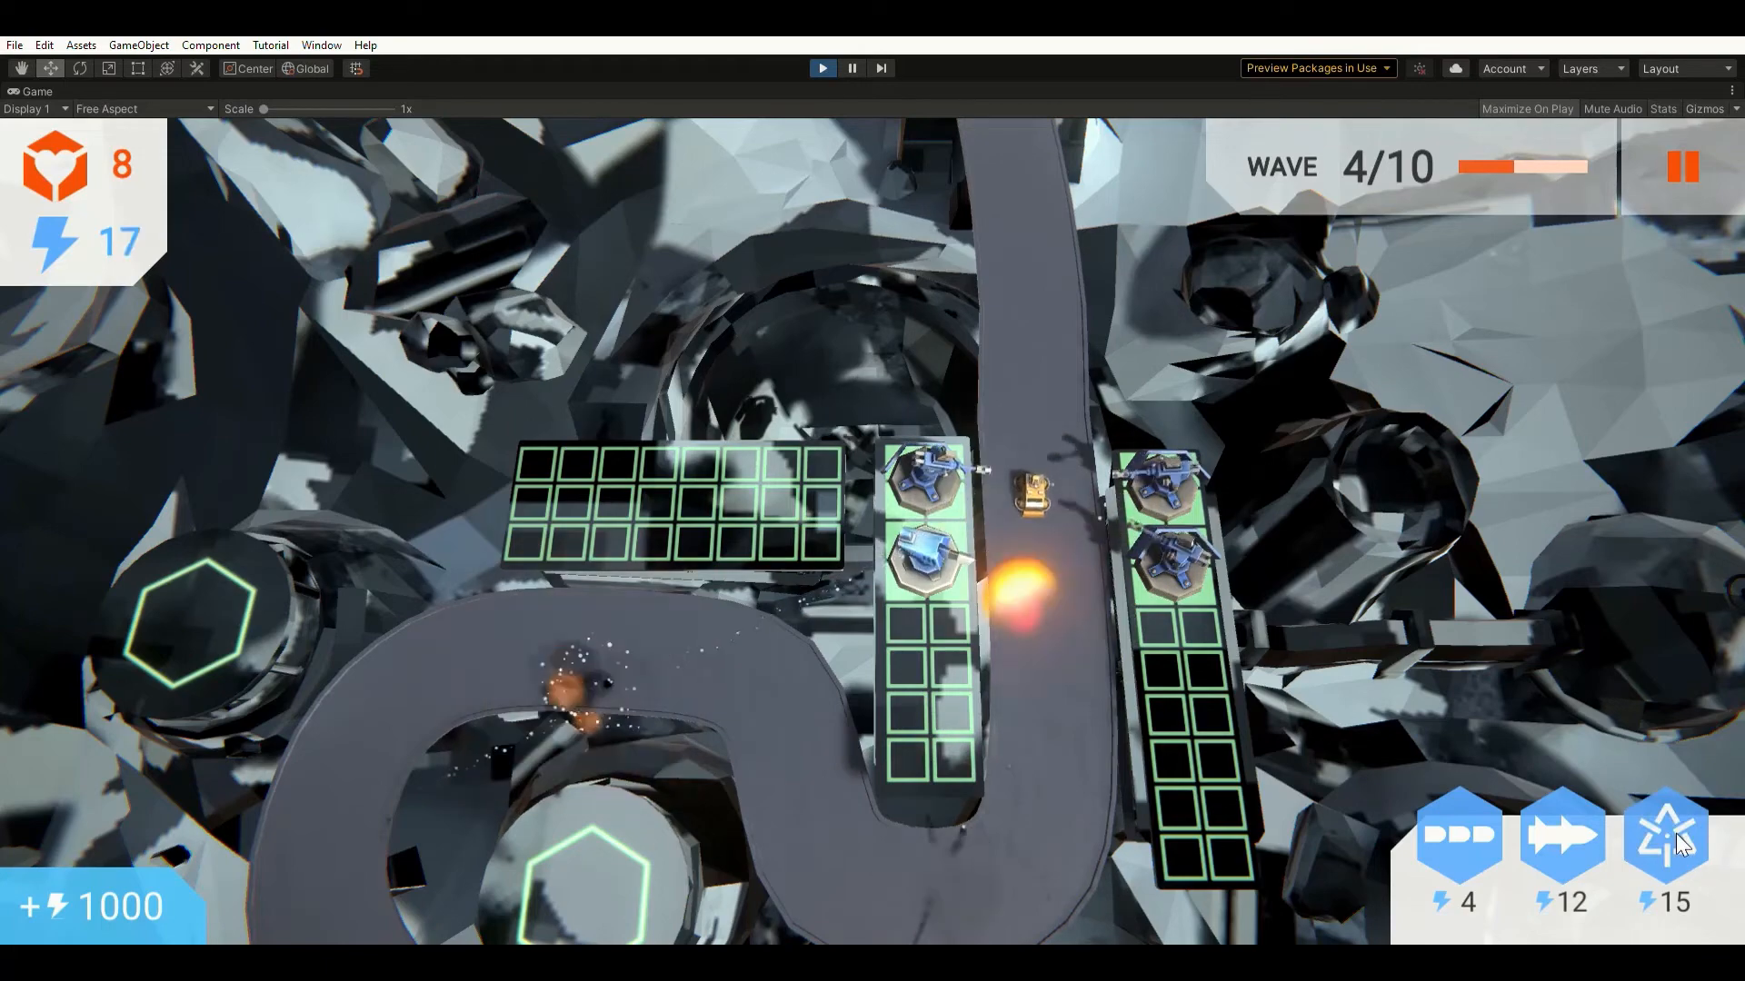
Build a Plasma Lance on the middle grid's third tile and check its upgrade options.
left_click(1605, 816)
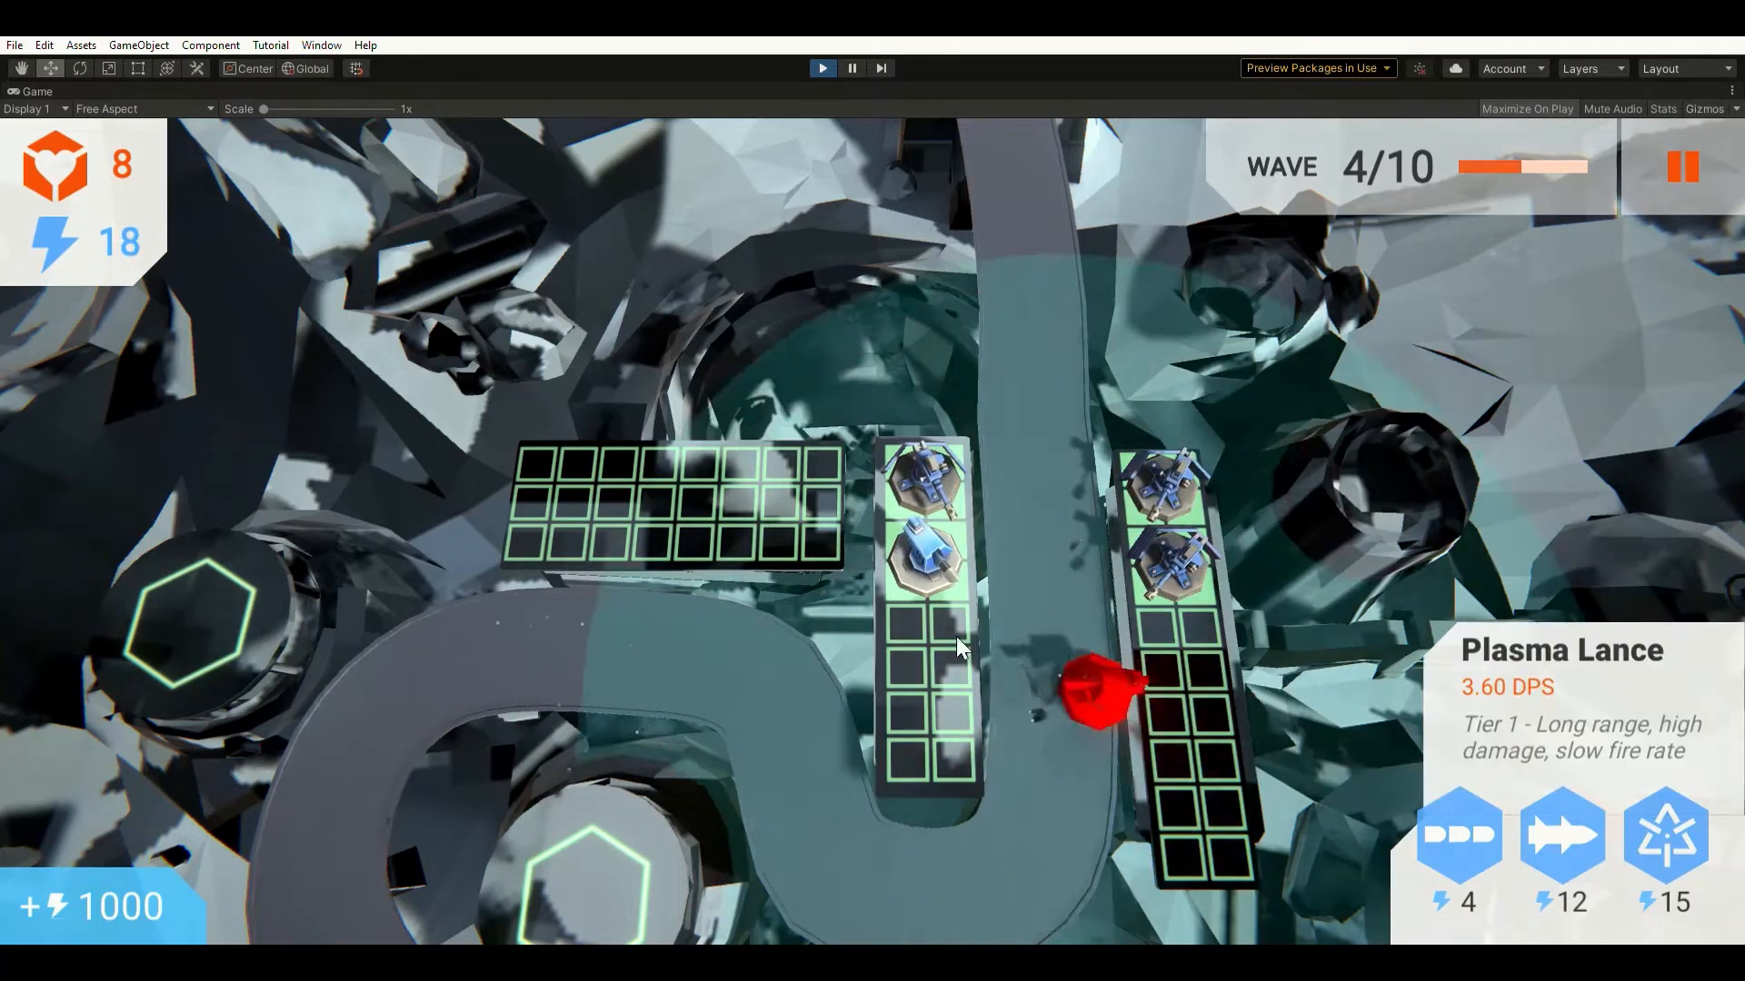
left_click(926, 623)
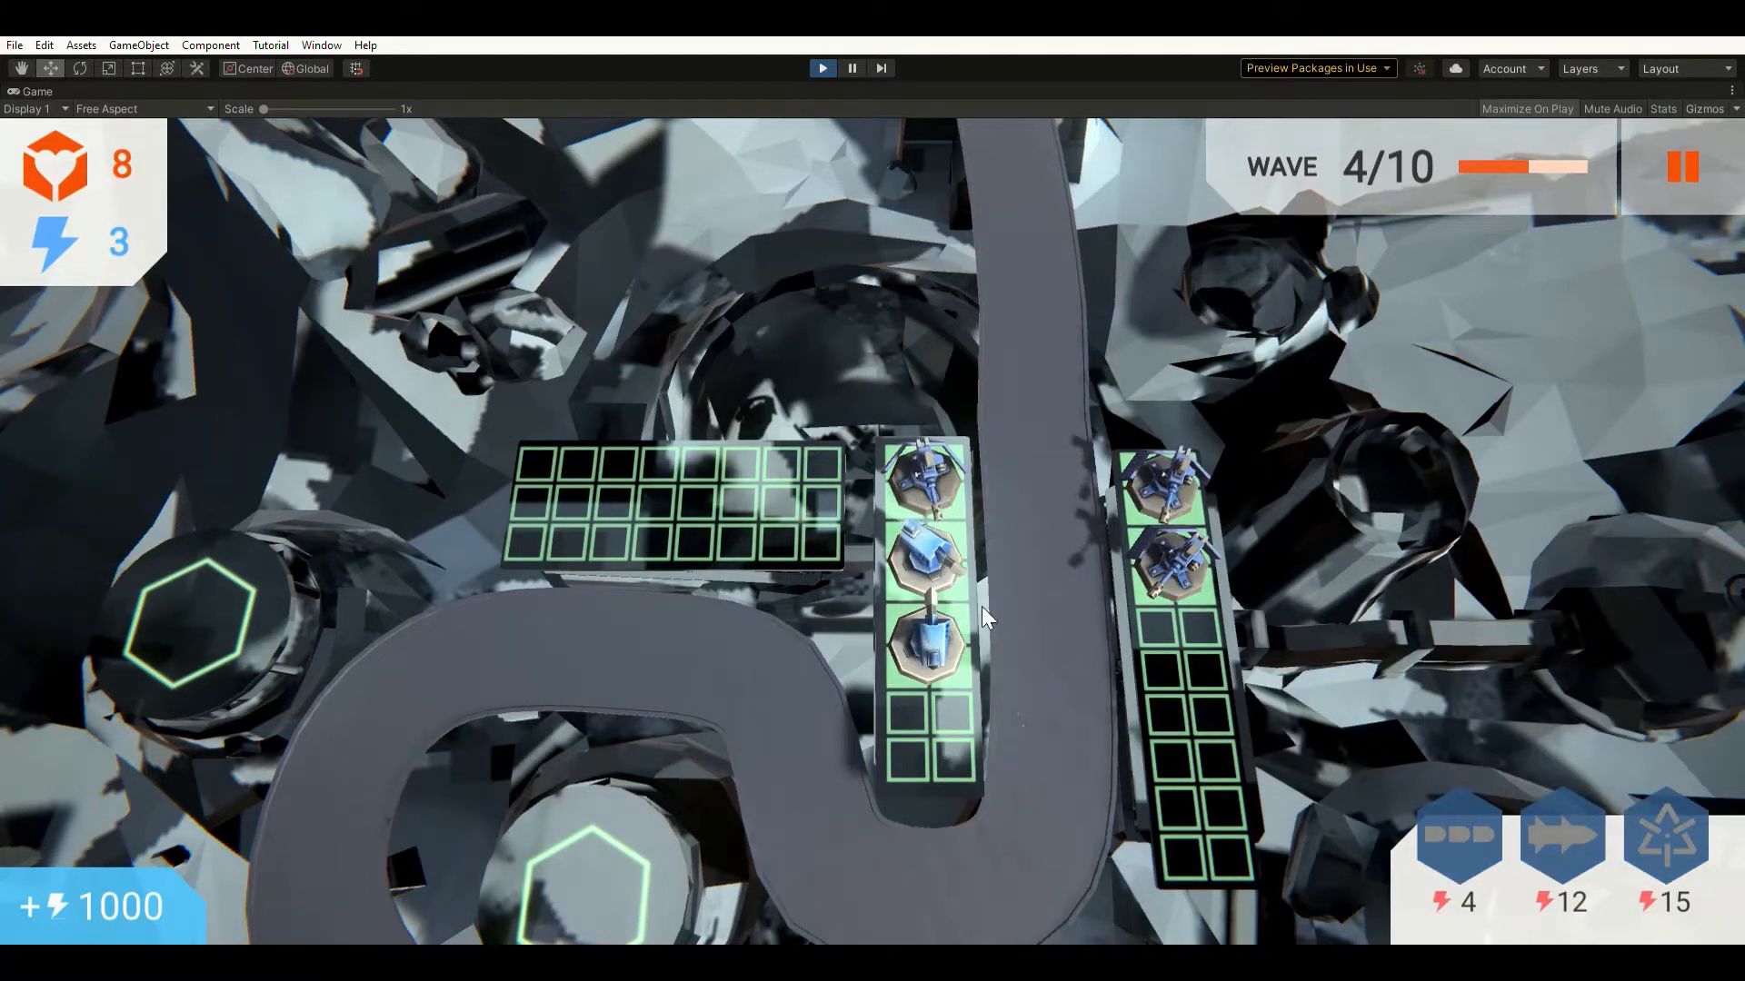
left_click(923, 540)
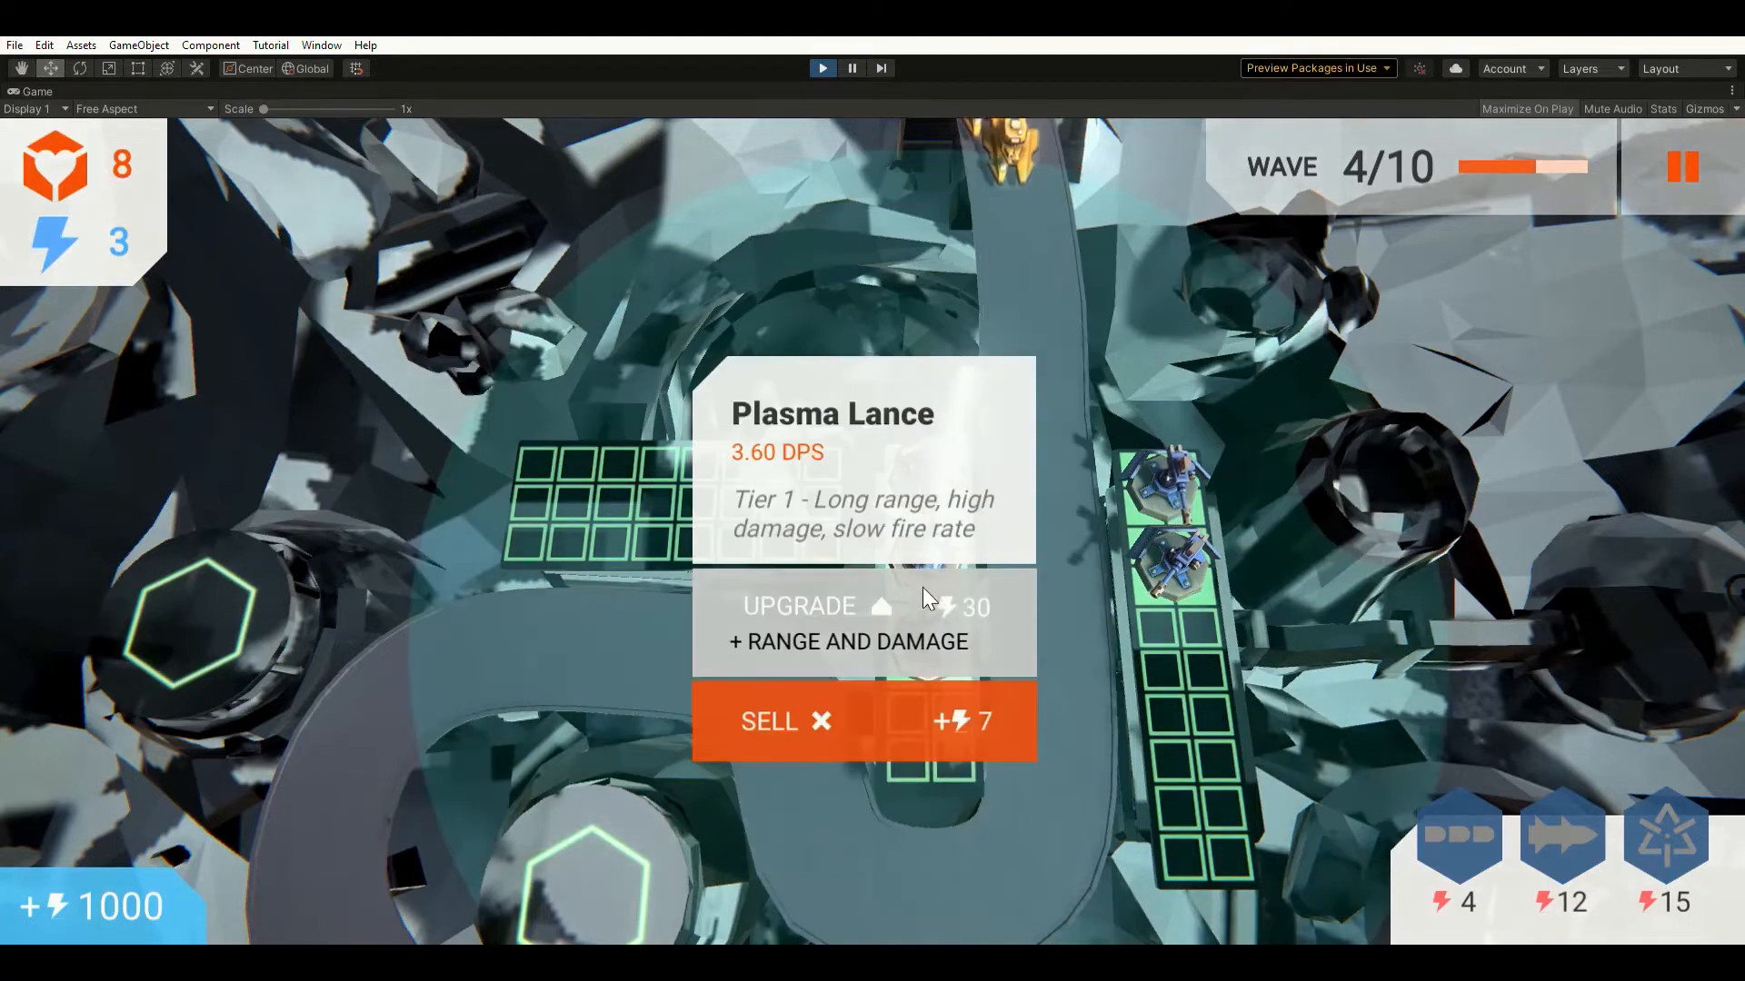
left_click(1528, 623)
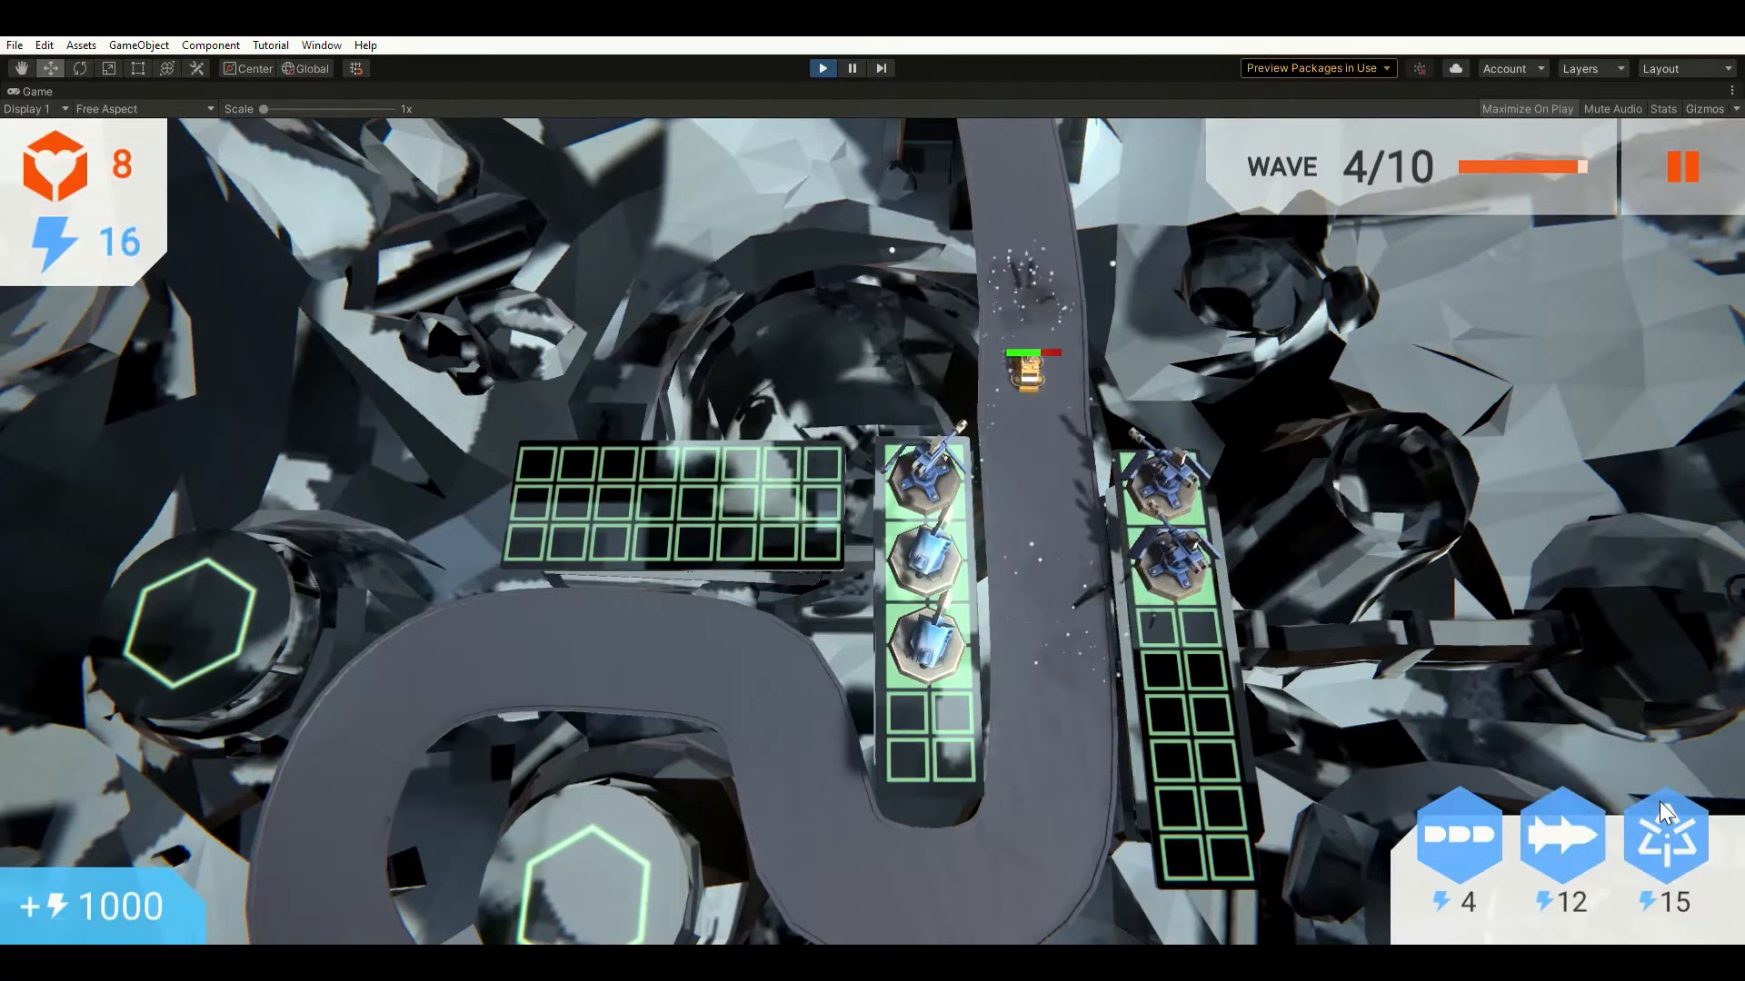
left_click(925, 563)
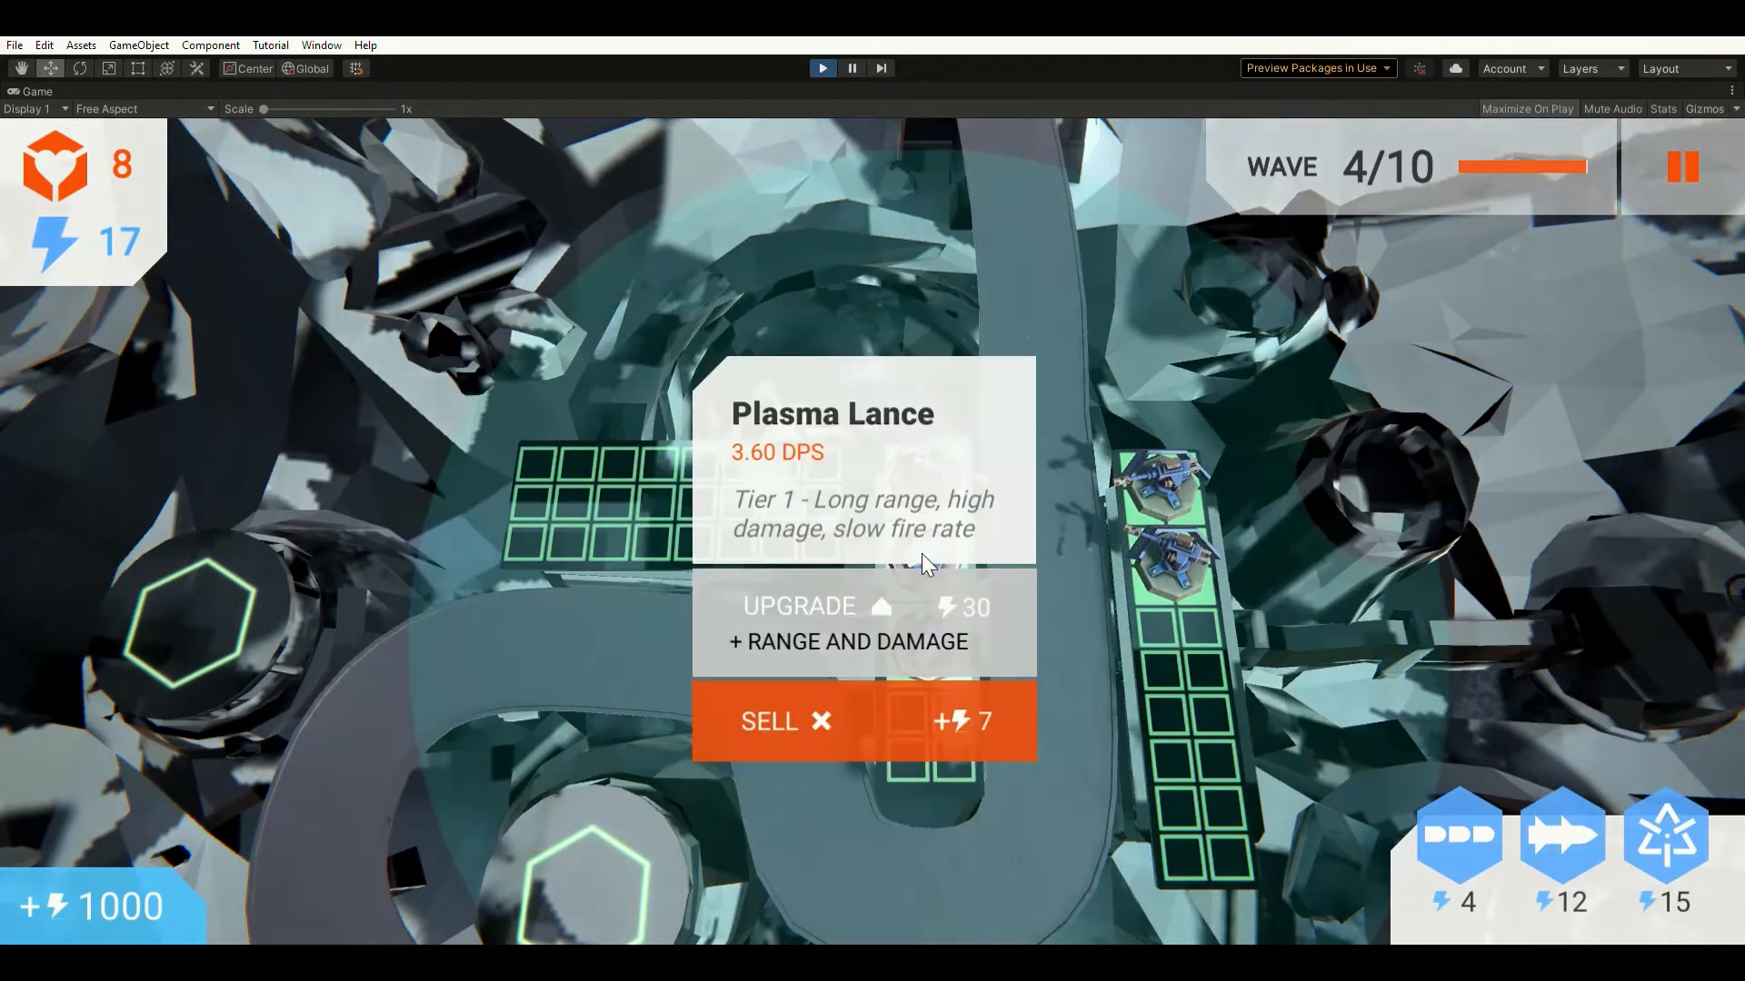
left_click(1500, 481)
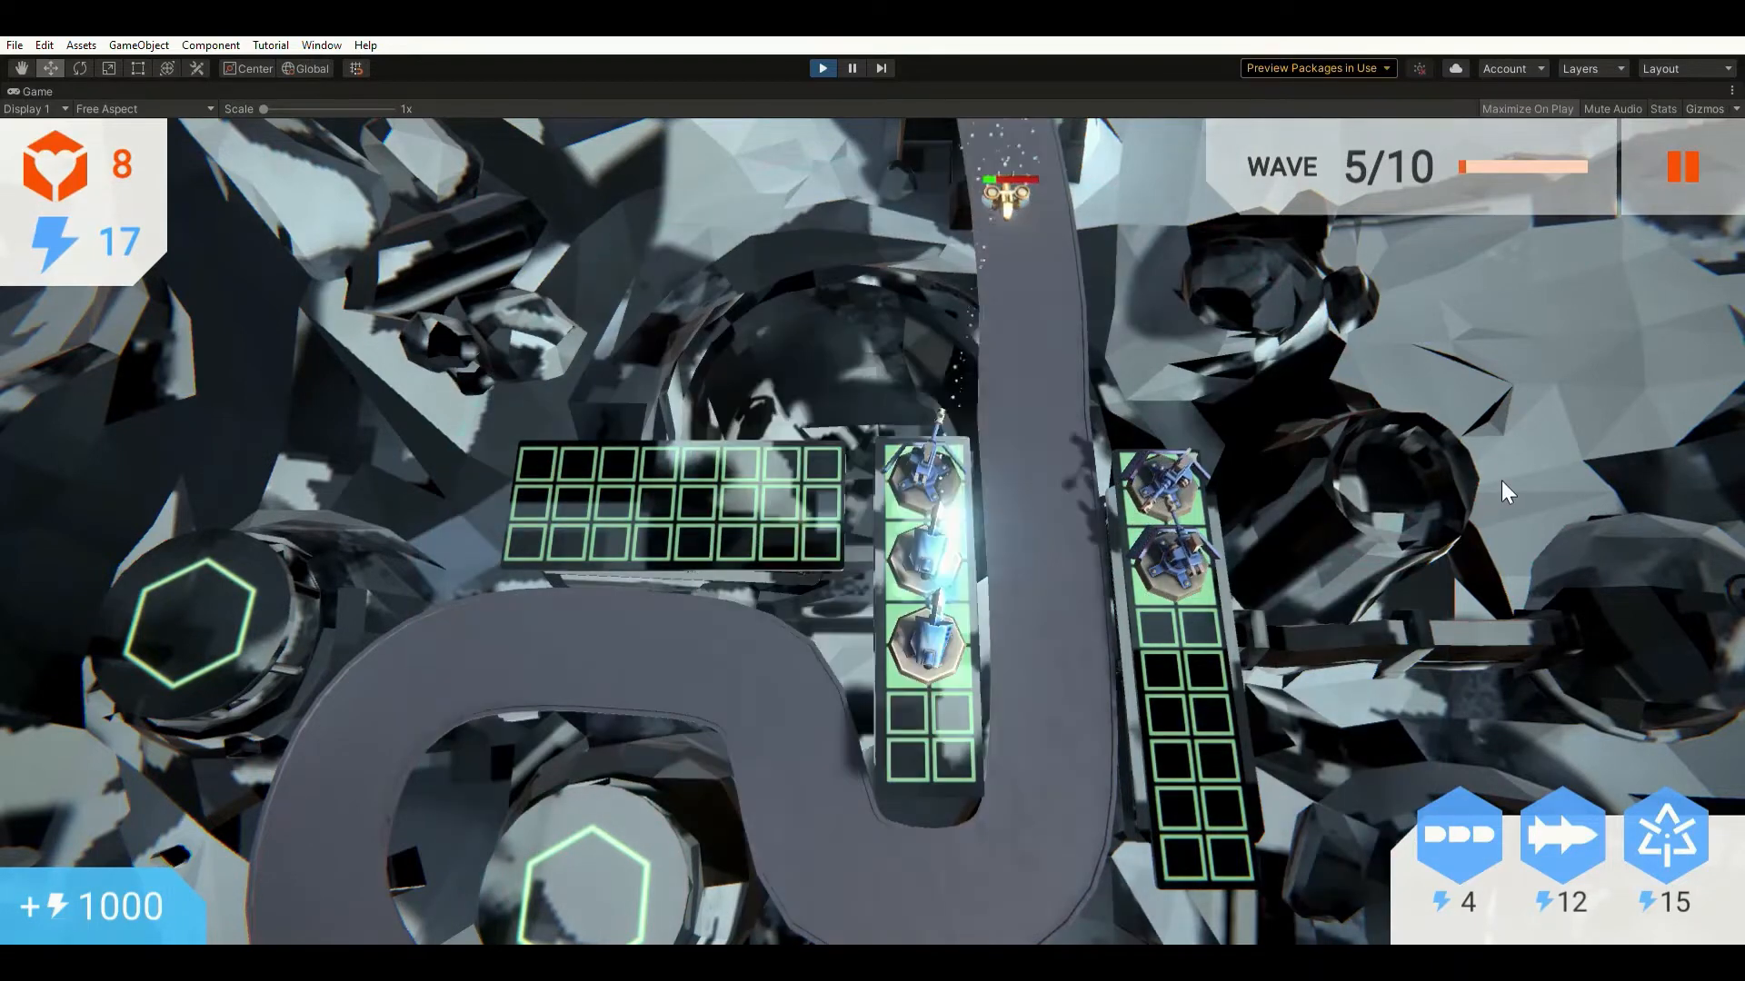
left_click(906, 539)
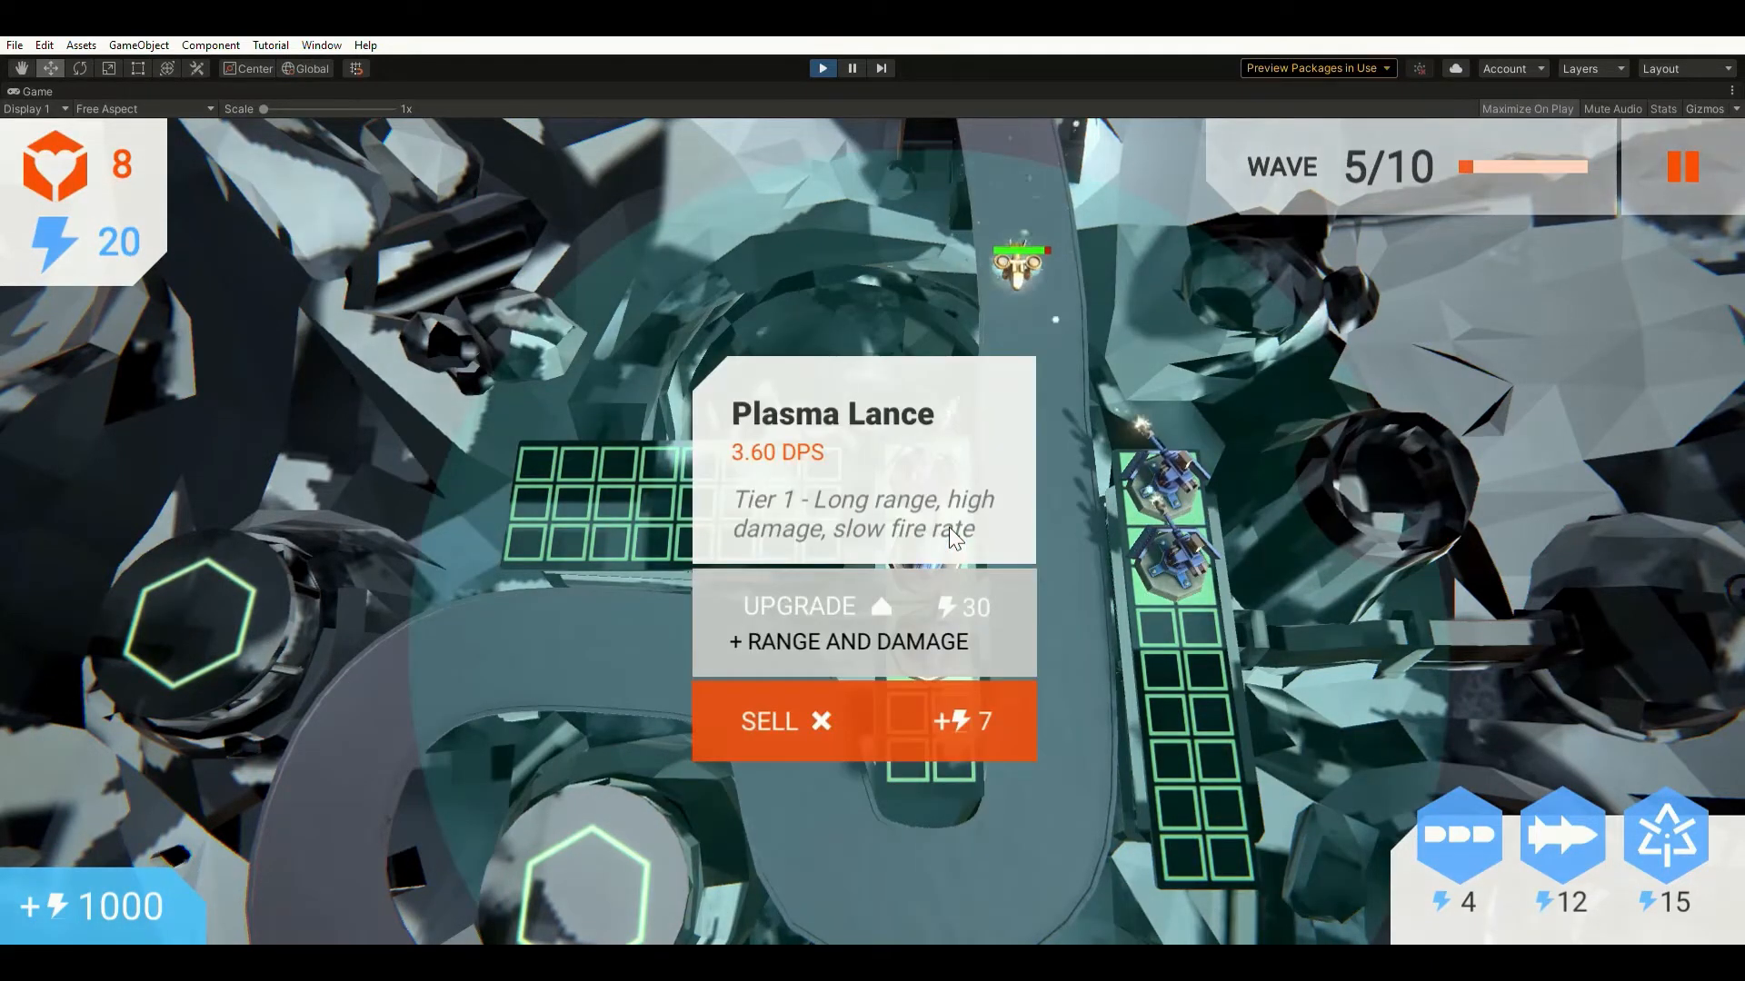
left_click(1568, 532)
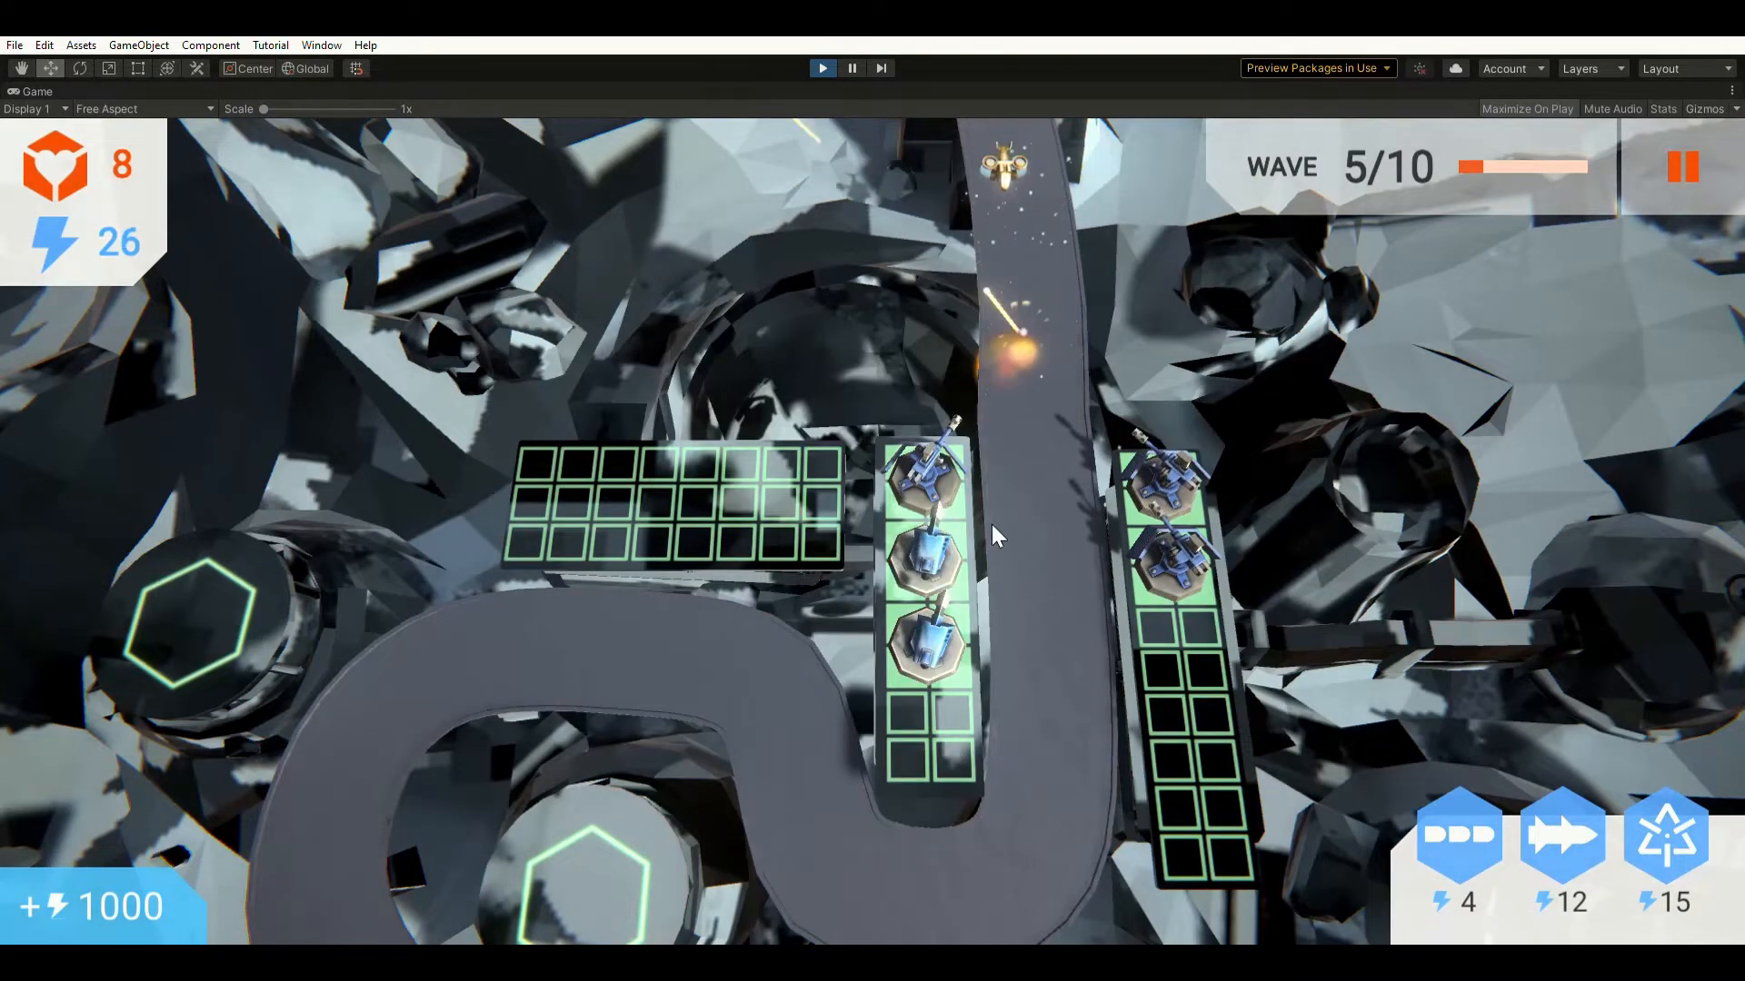
Upgrade the middle-left Plasma Lance and the top-left and top-right Assault Cannons.
left_click(938, 528)
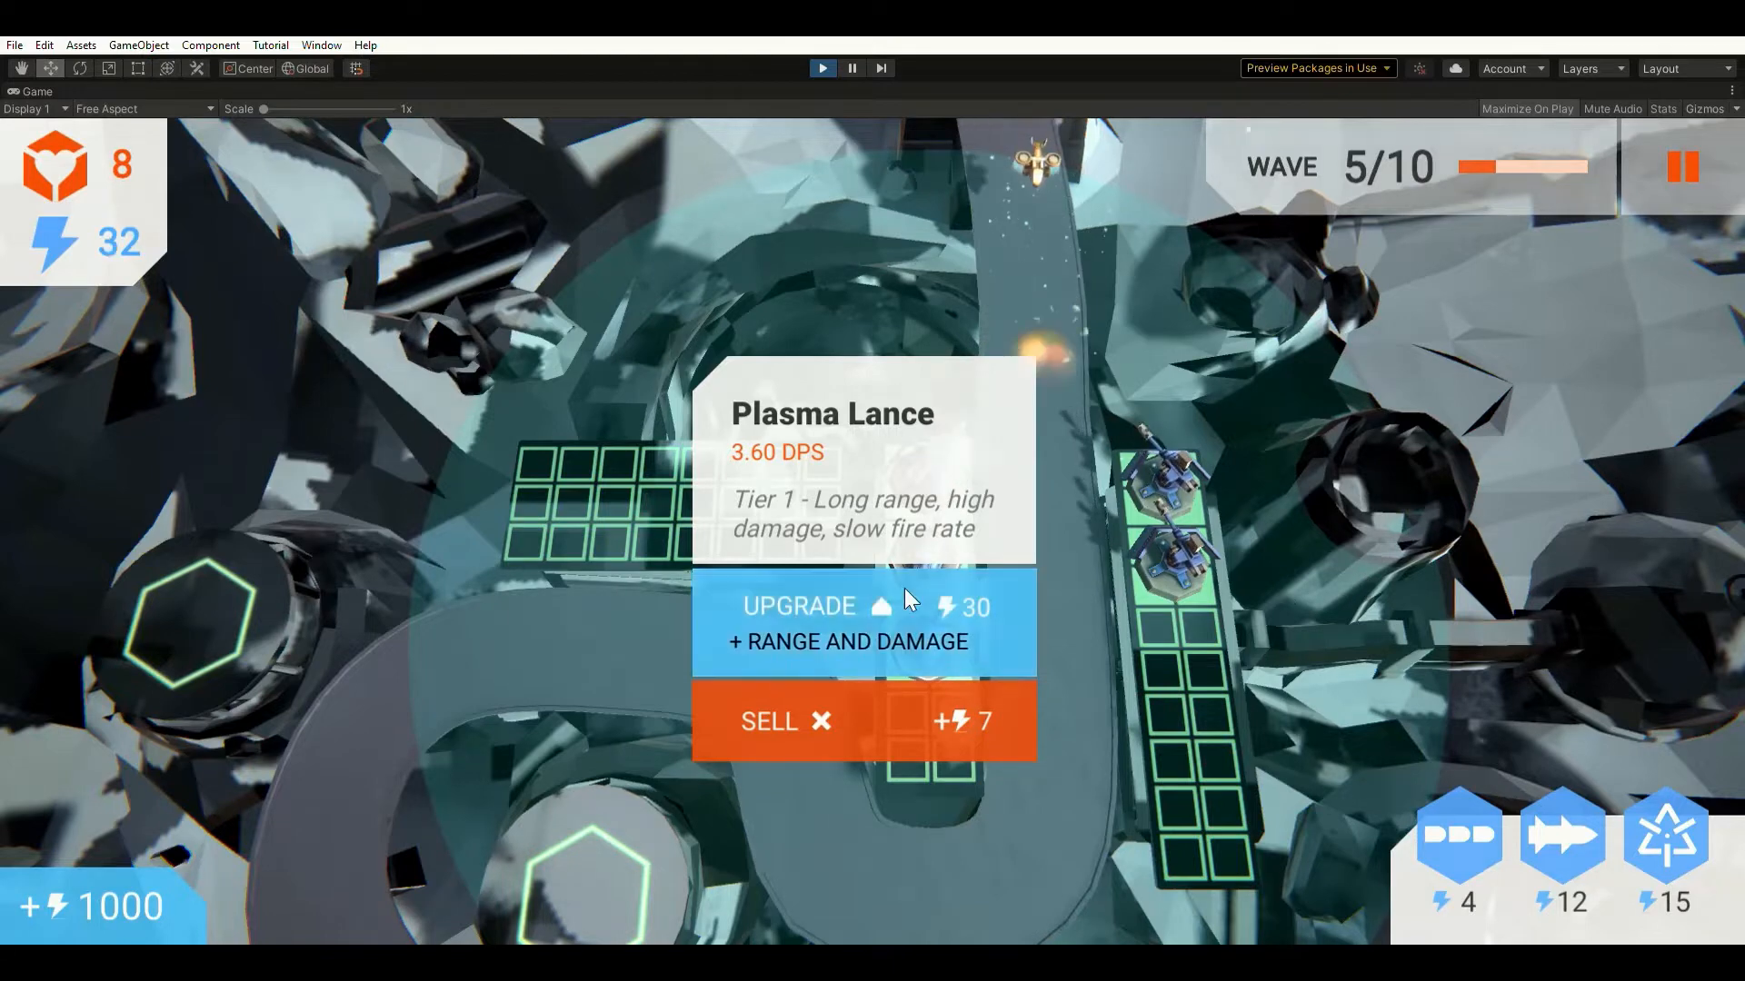
left_click(822, 599)
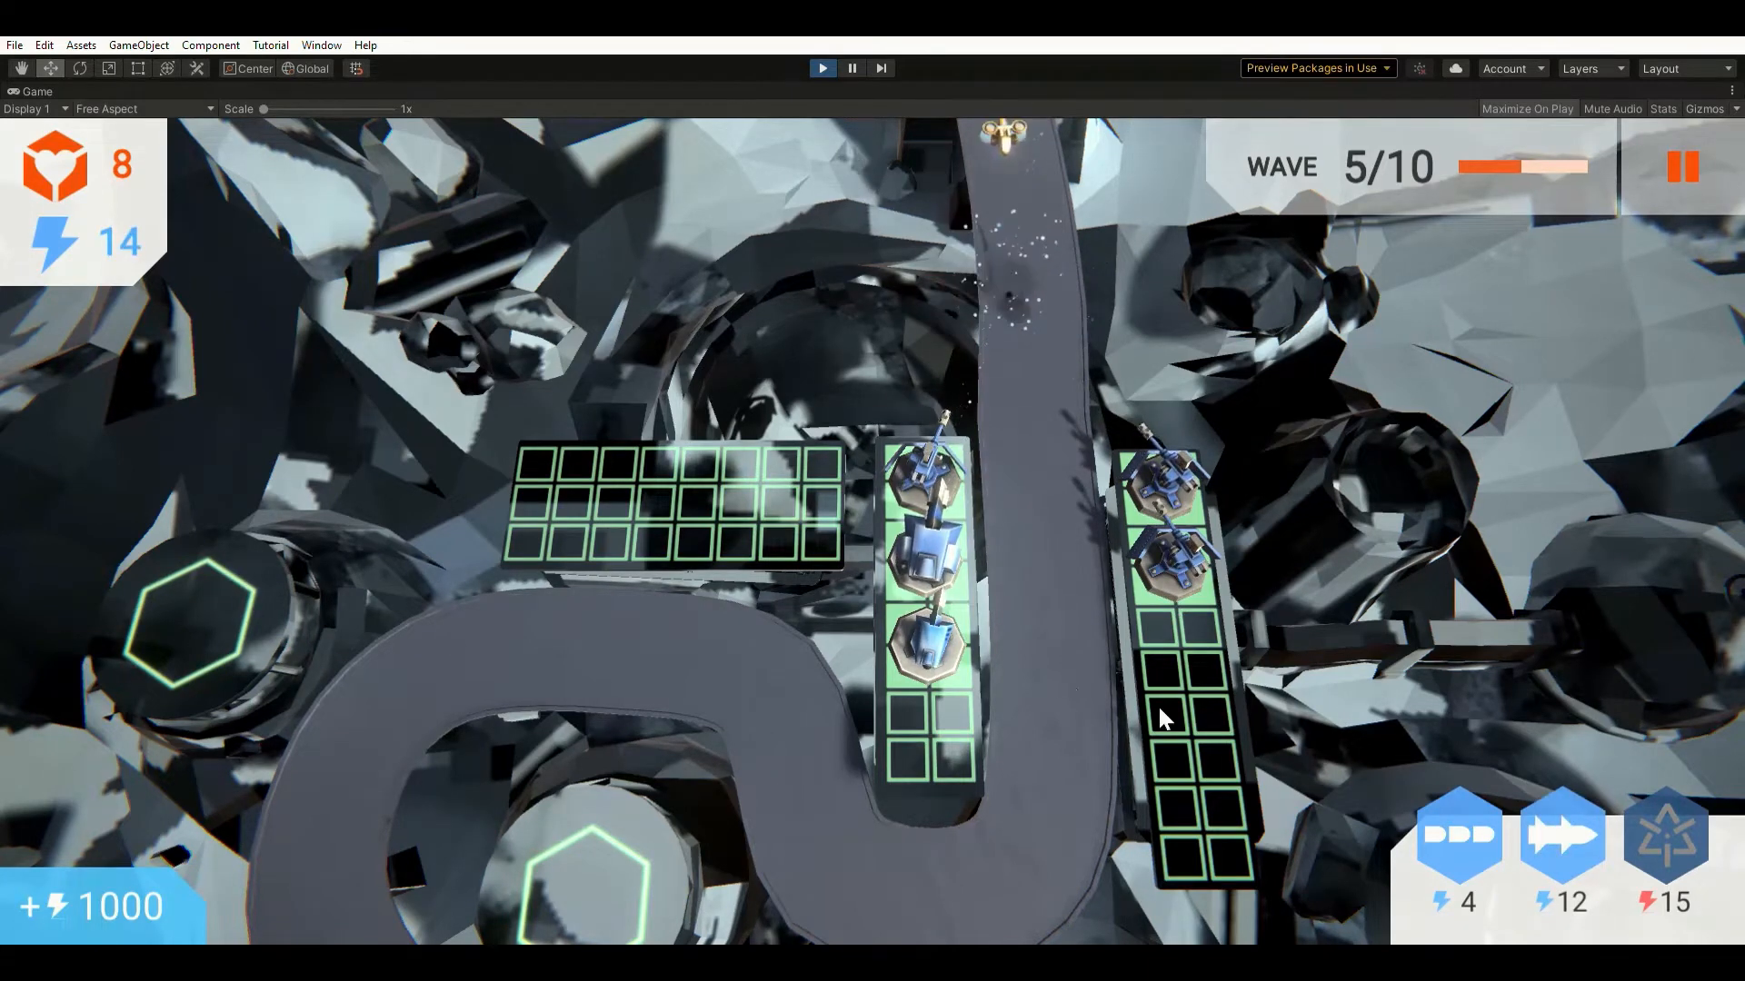
left_click(921, 451)
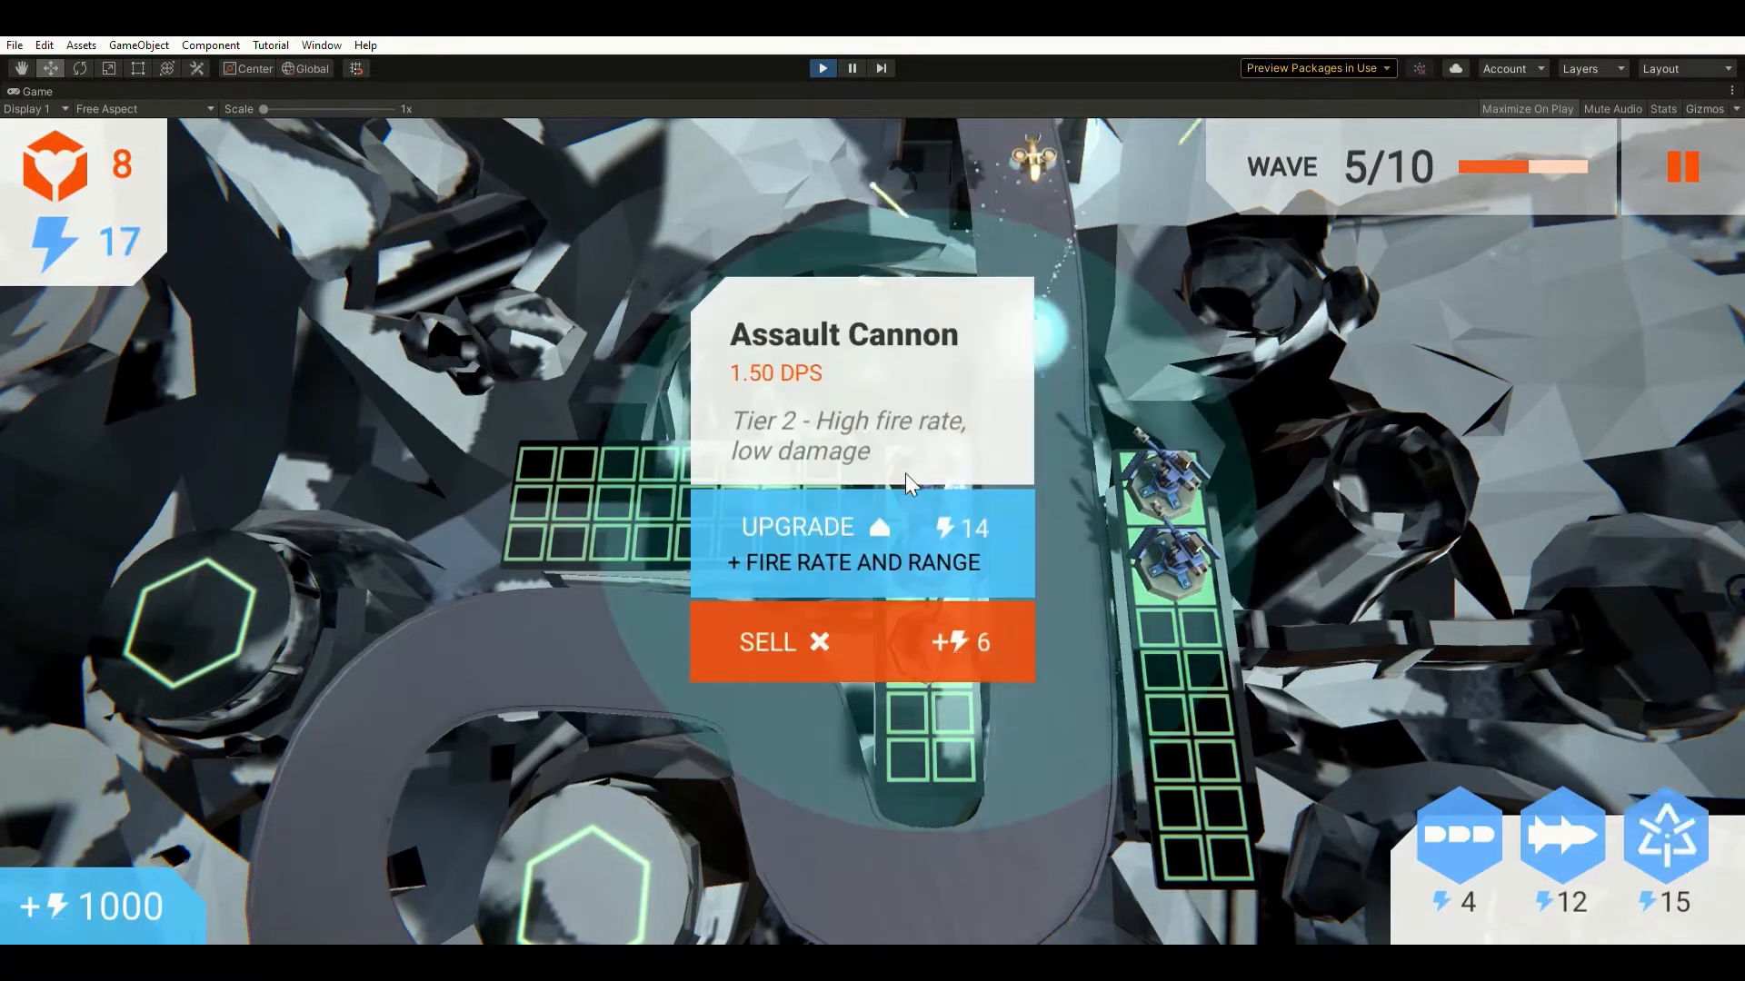
left_click(895, 510)
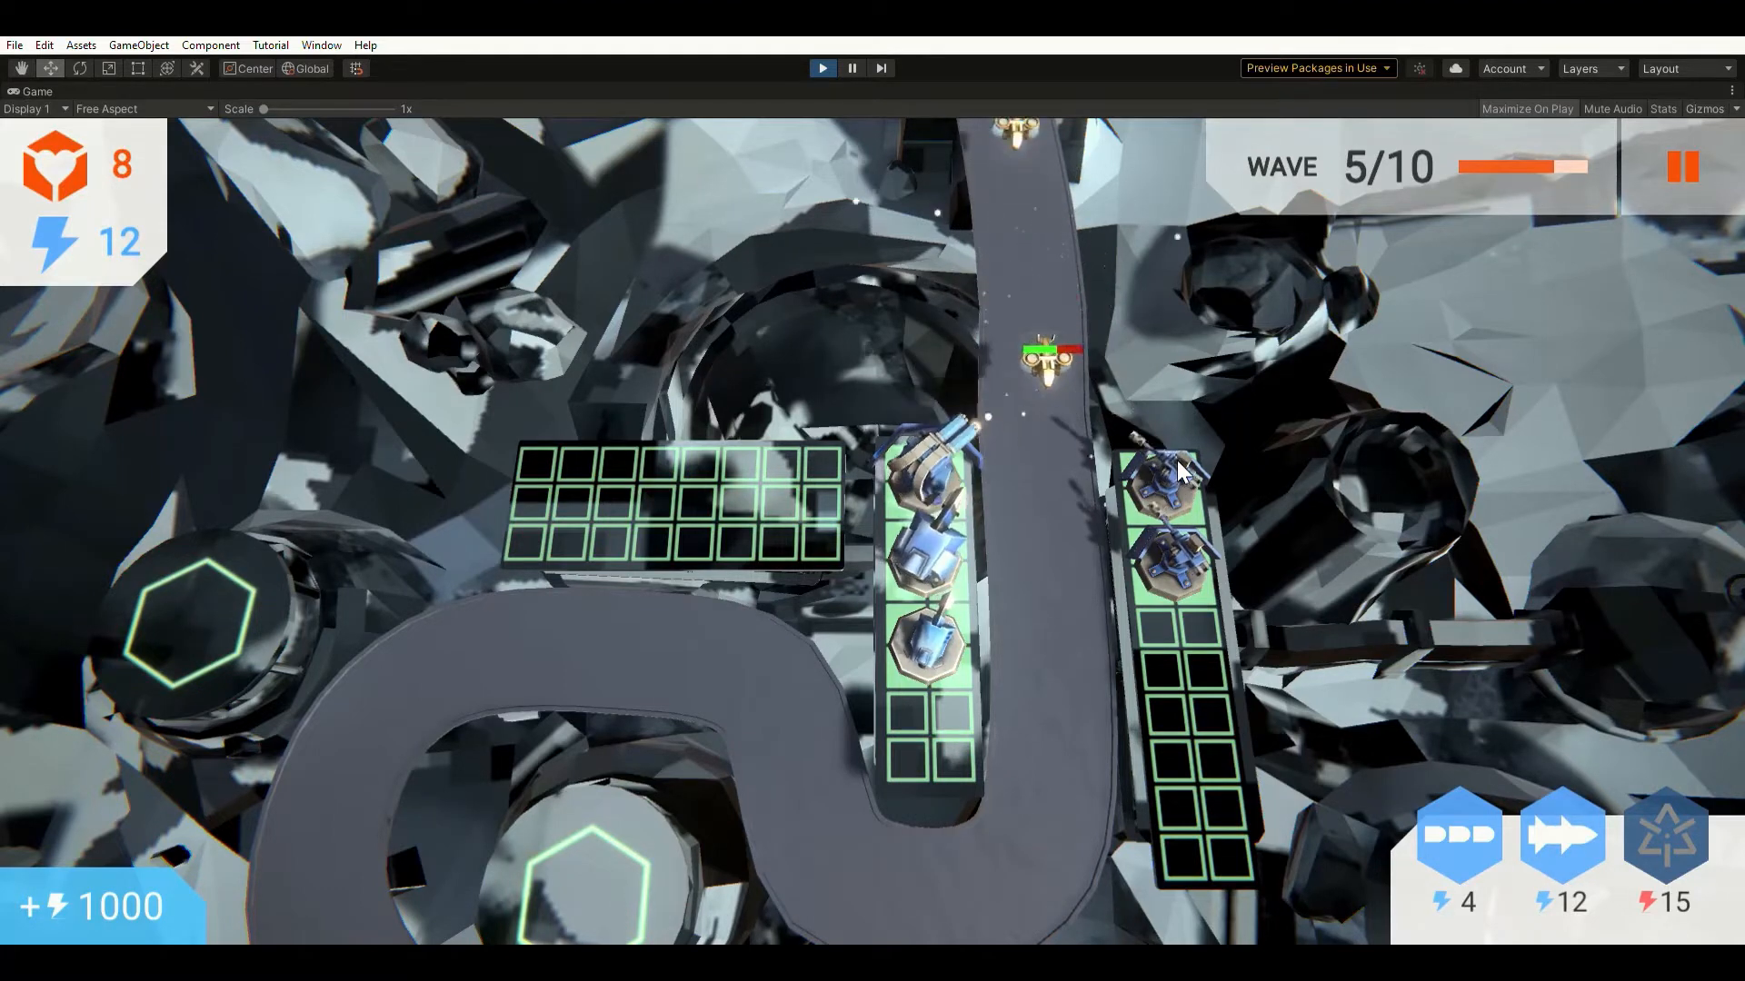
left_click(1174, 459)
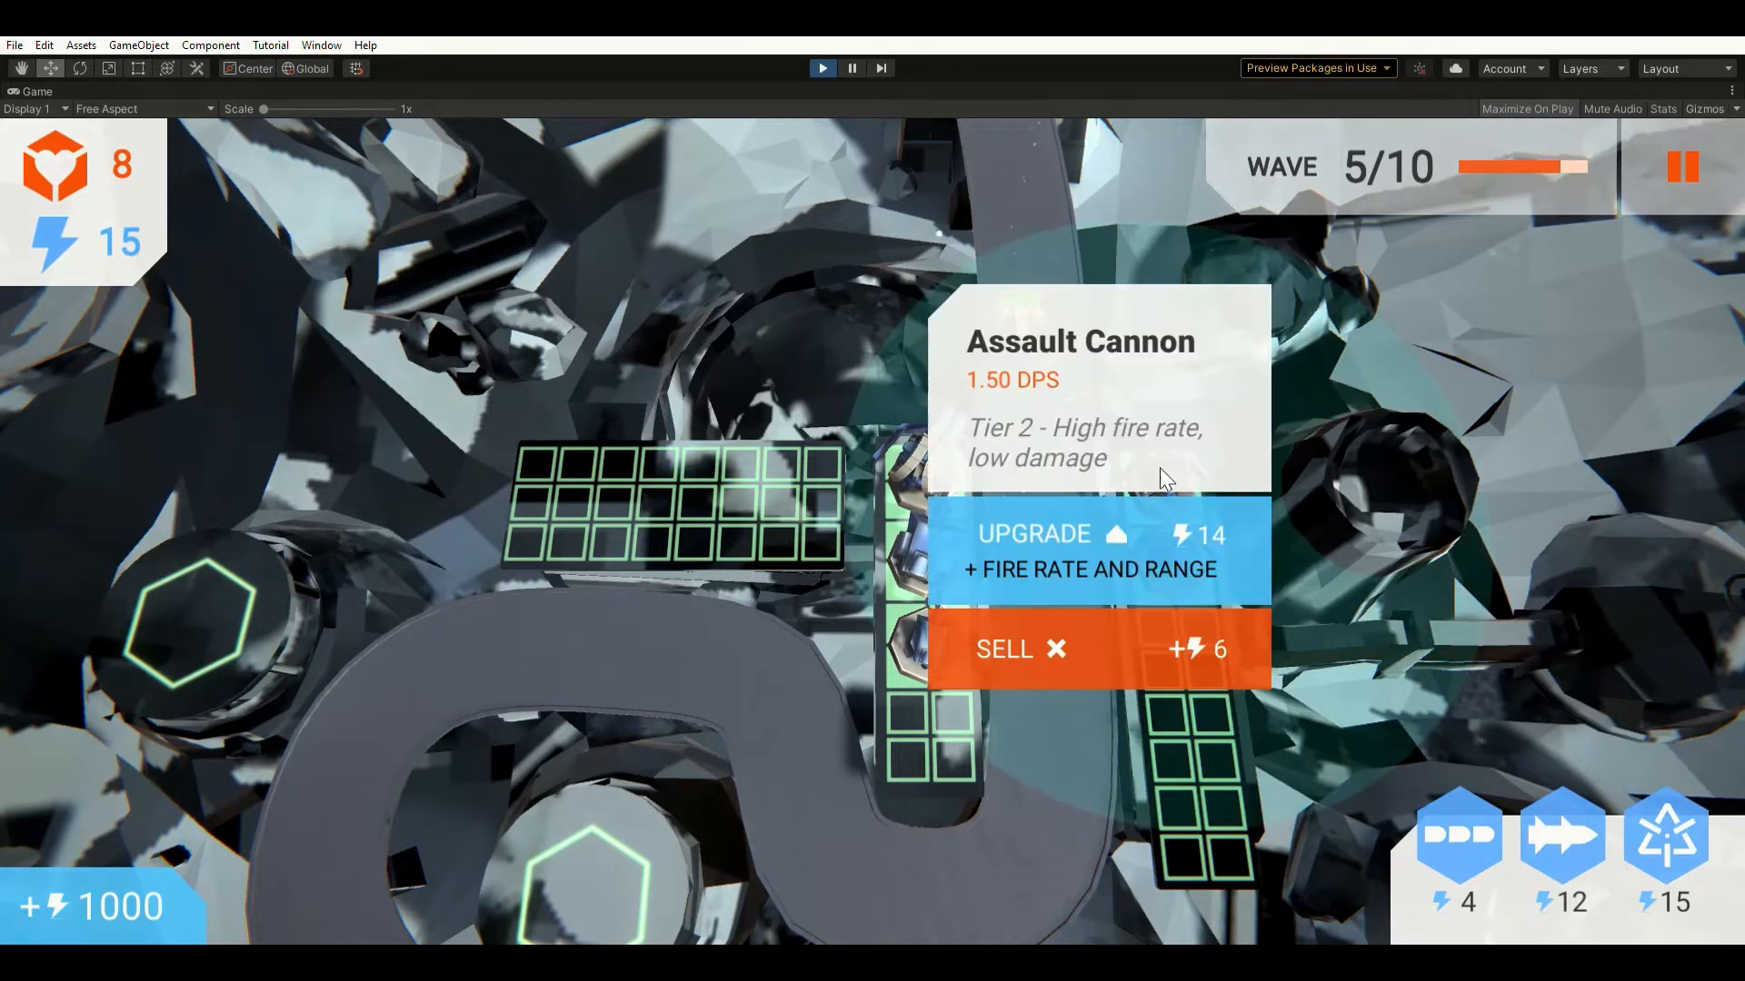
left_click(1101, 522)
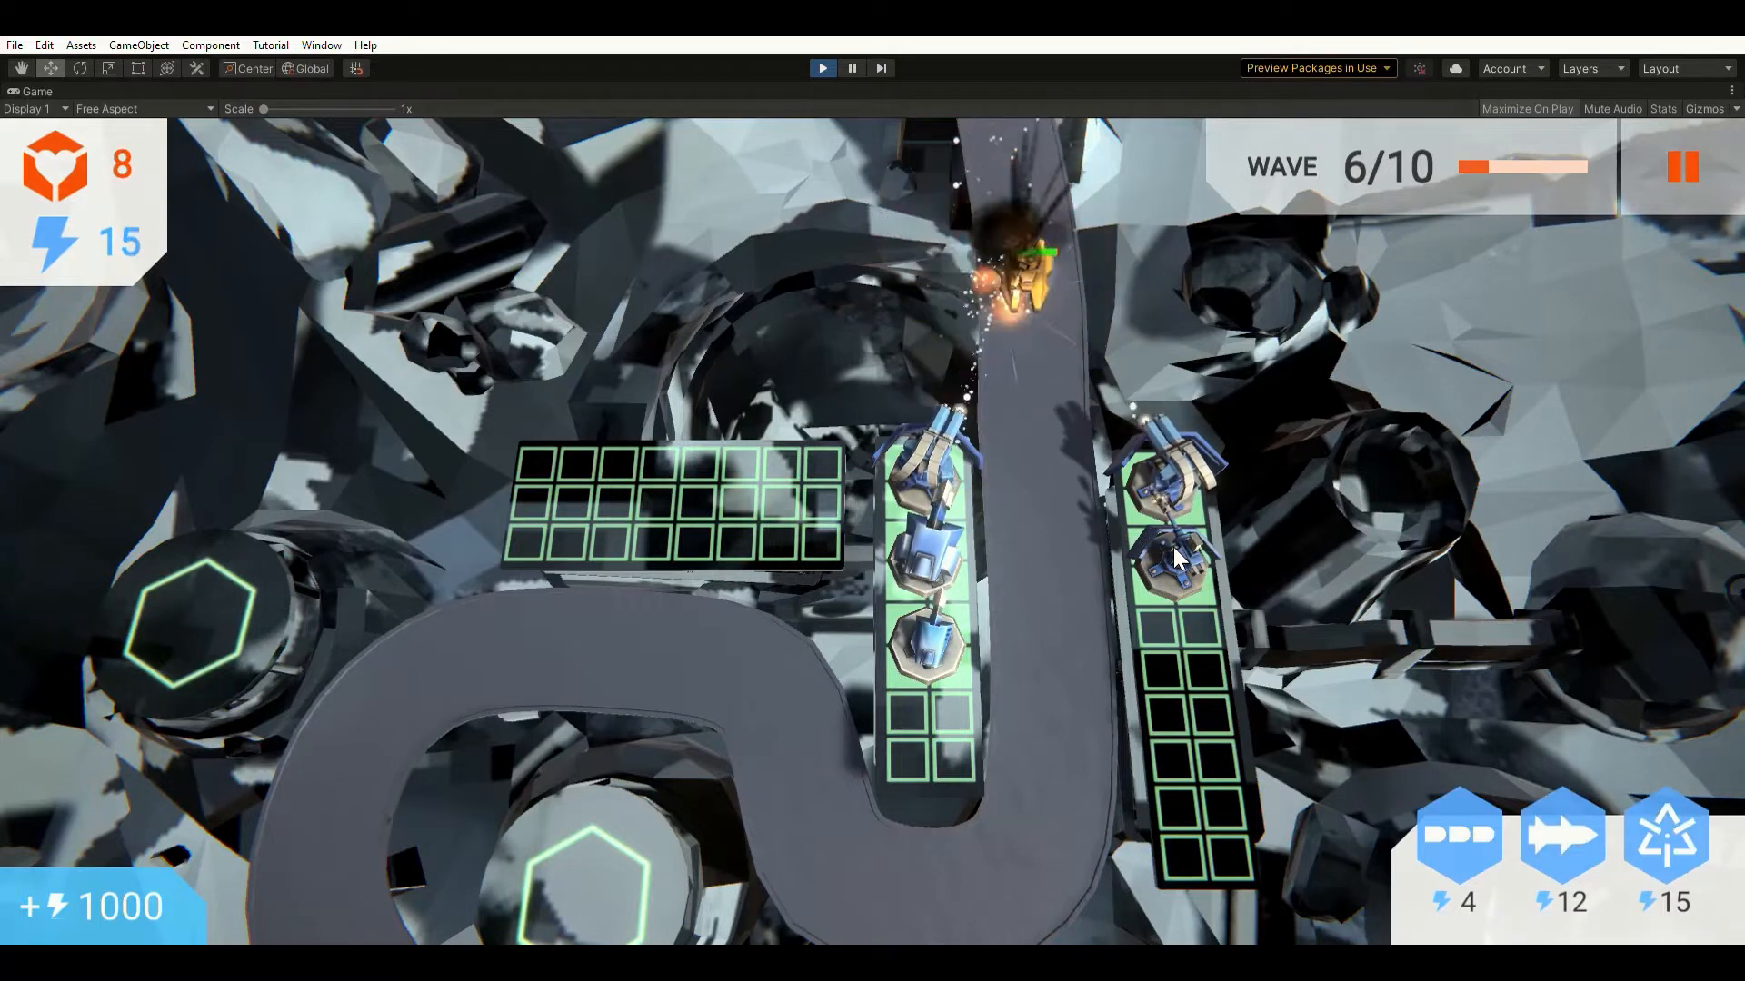
Upgrade the second right Assault Cannon and build Plasma Lances in right slots 3–4 and left slot 4.
left_click(1173, 549)
left_click(1142, 591)
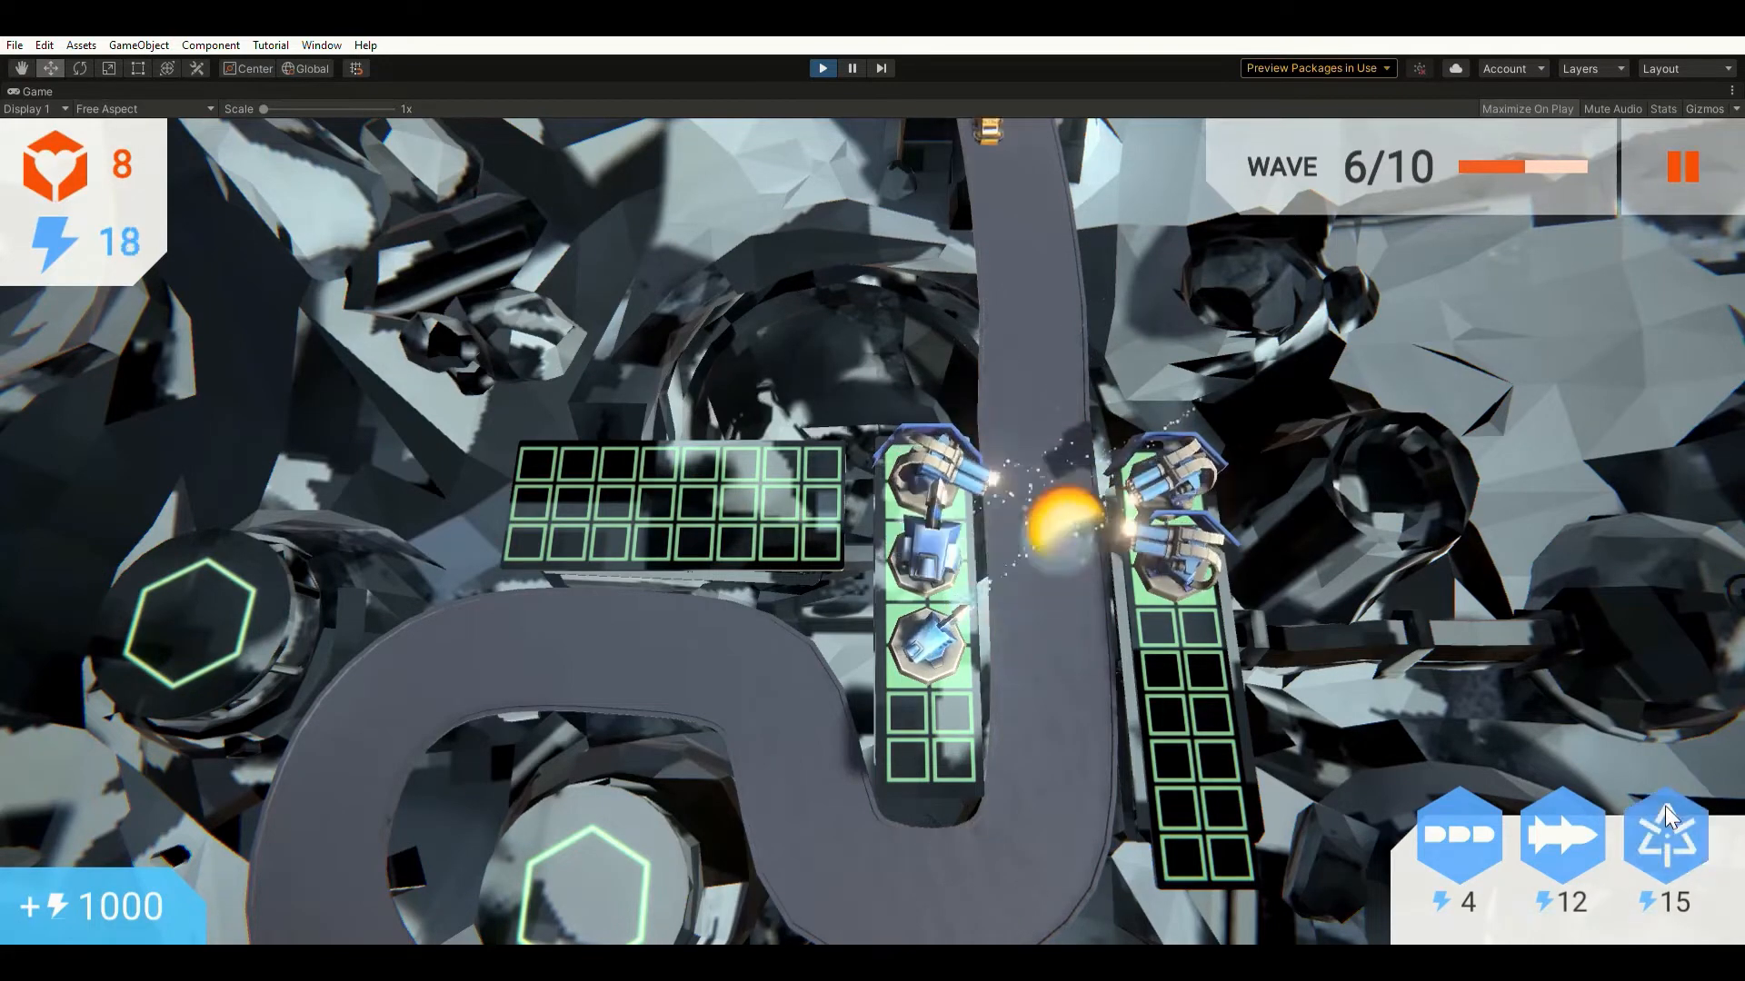
left_click(1665, 816)
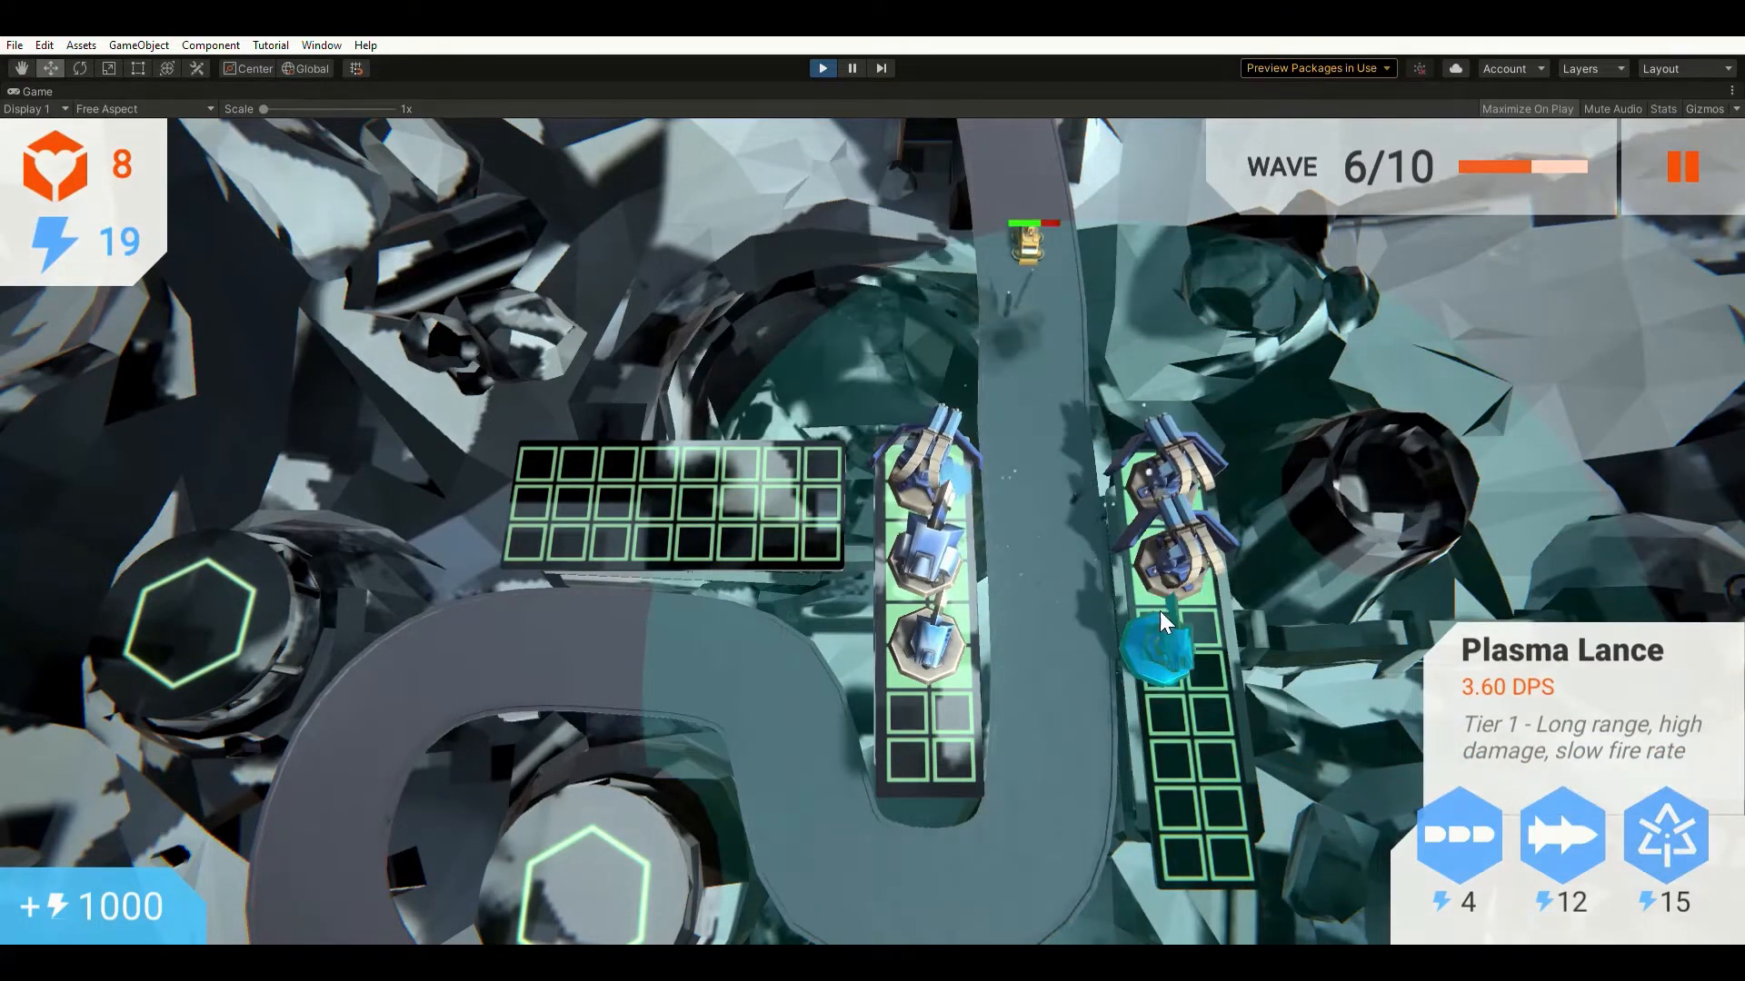
left_click(1167, 610)
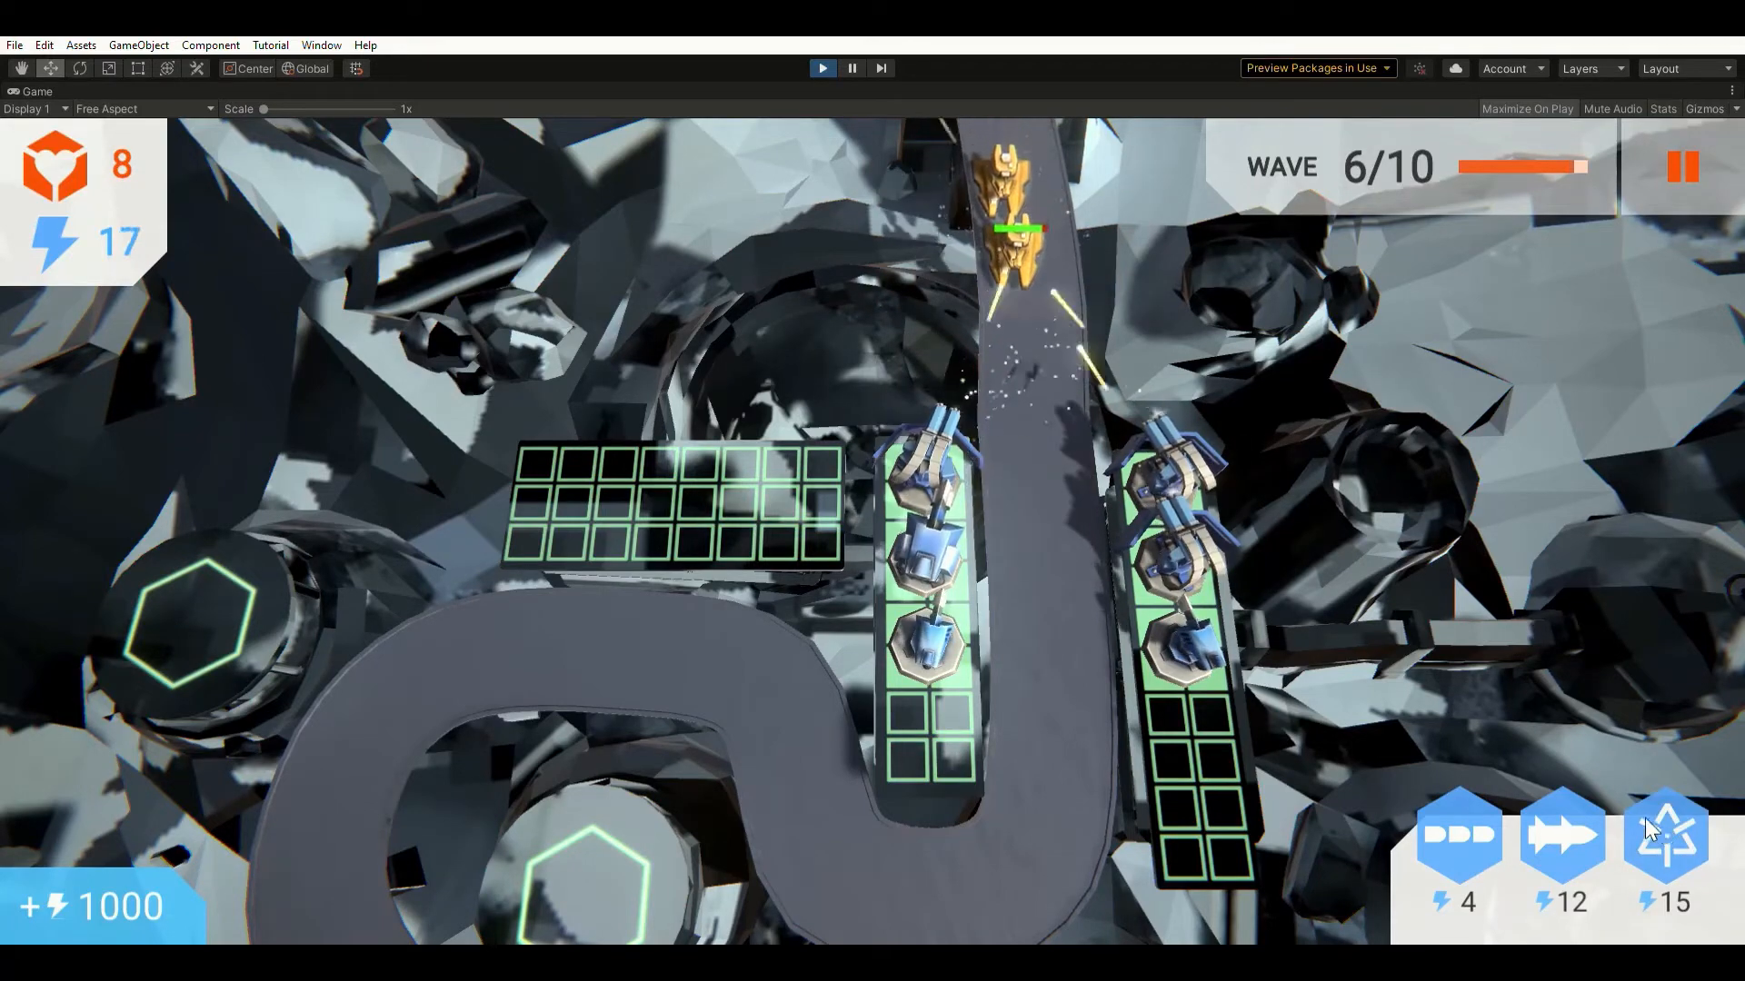
left_click(1663, 820)
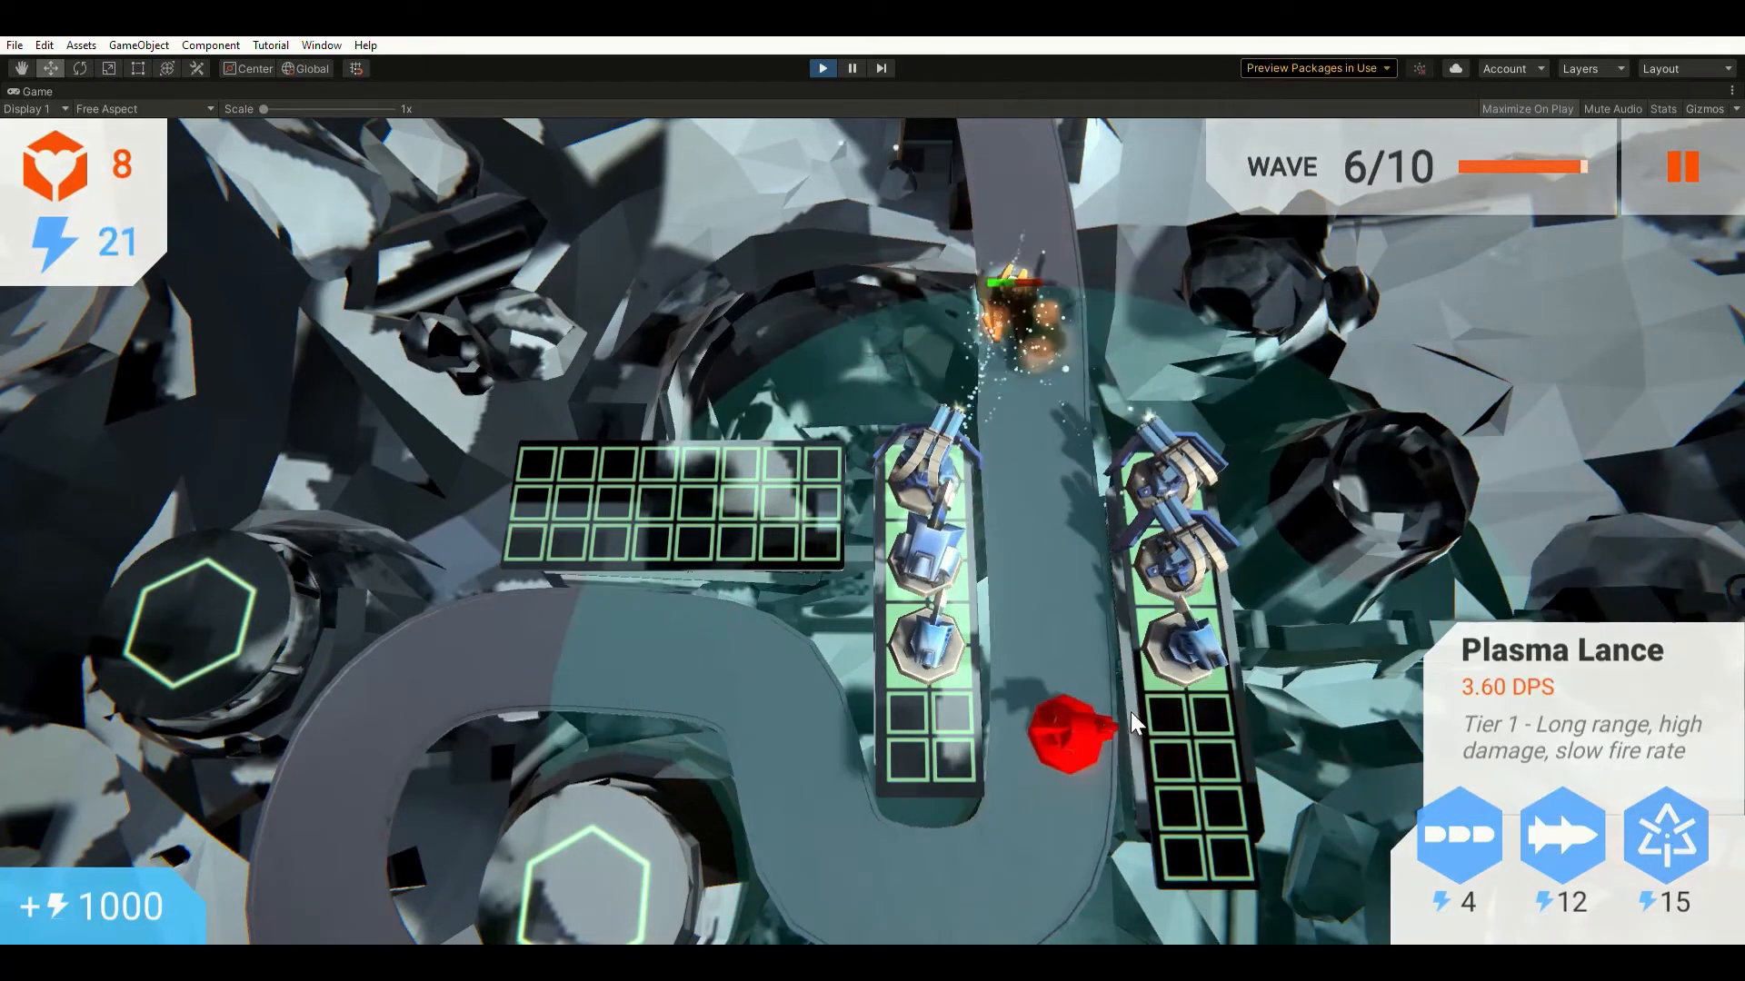
left_click(1176, 715)
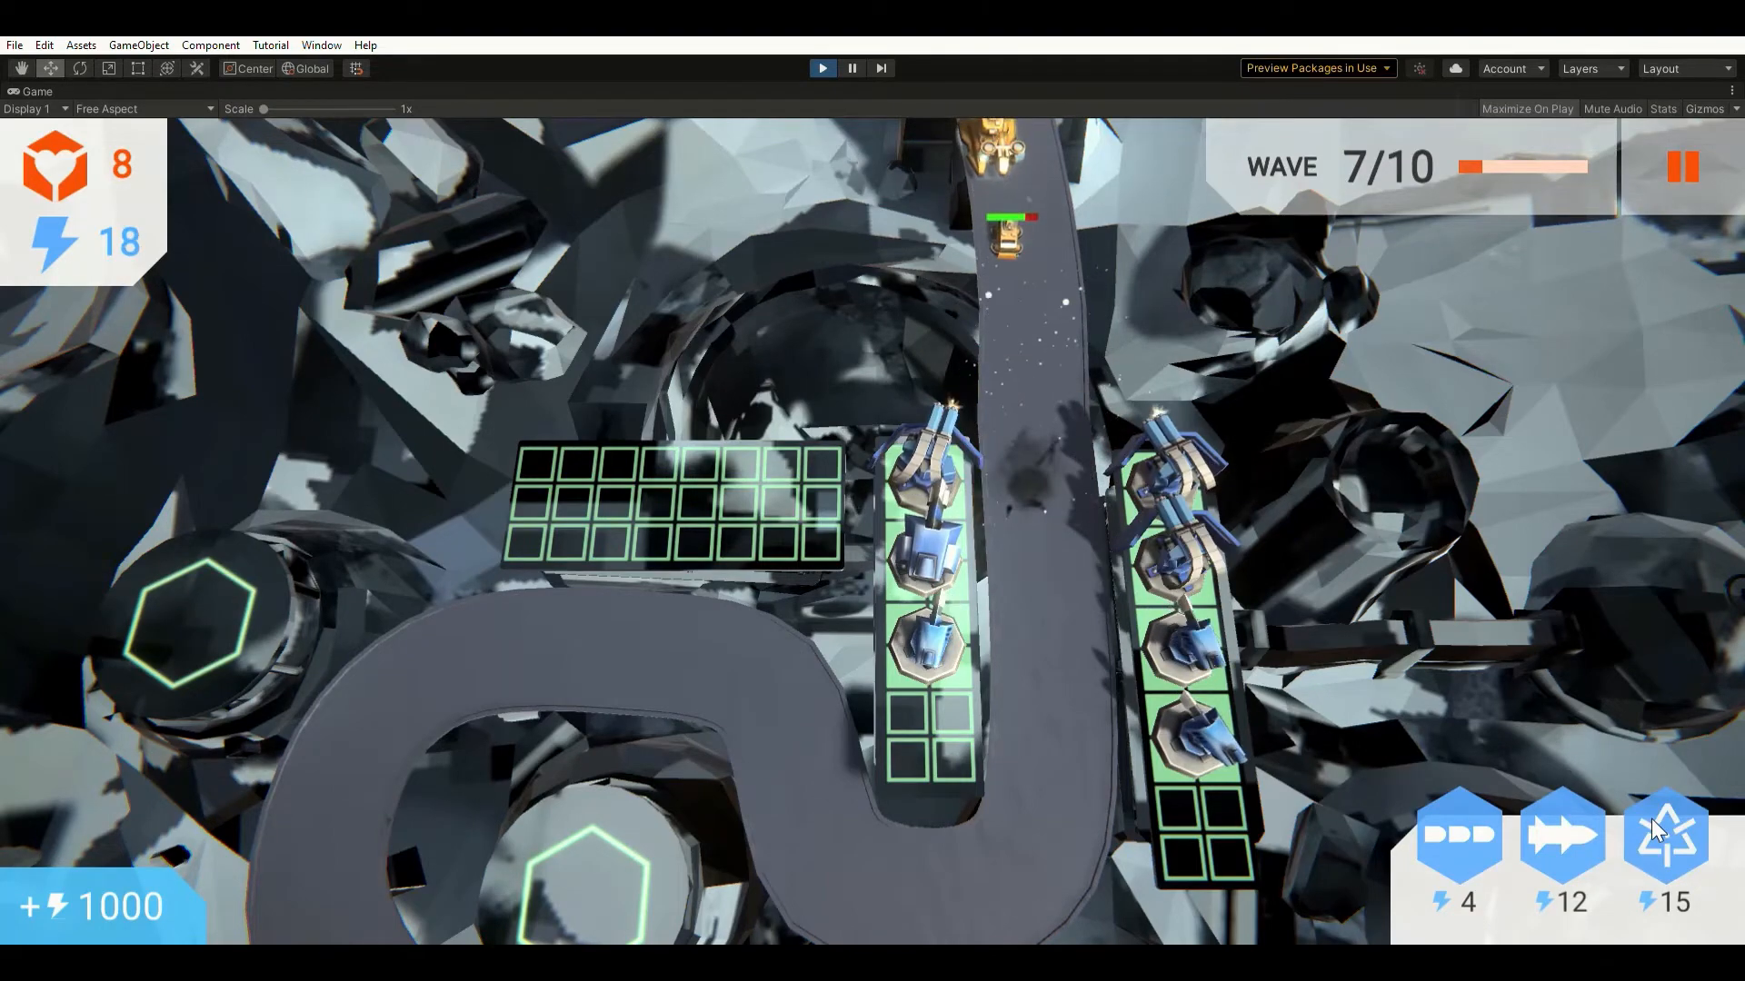
left_click_drag(1651, 819, 933, 710)
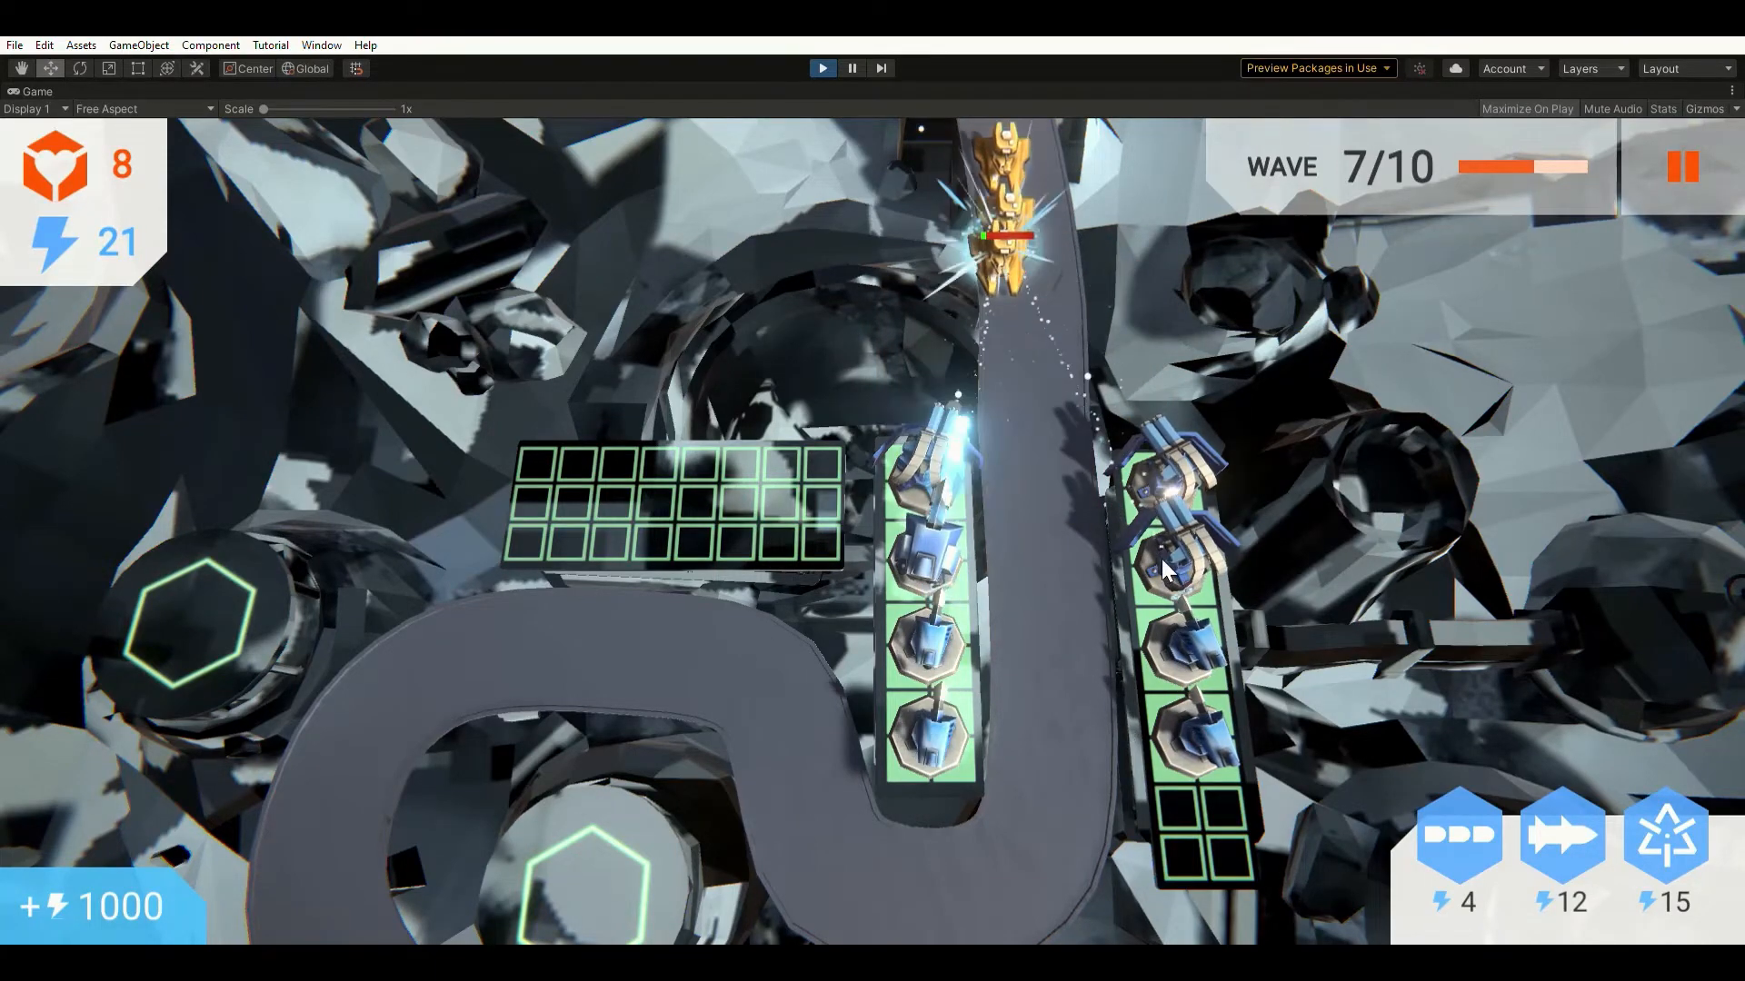
Upgrade the third and bottom Plasma Lances on the left grid.
left_click(938, 540)
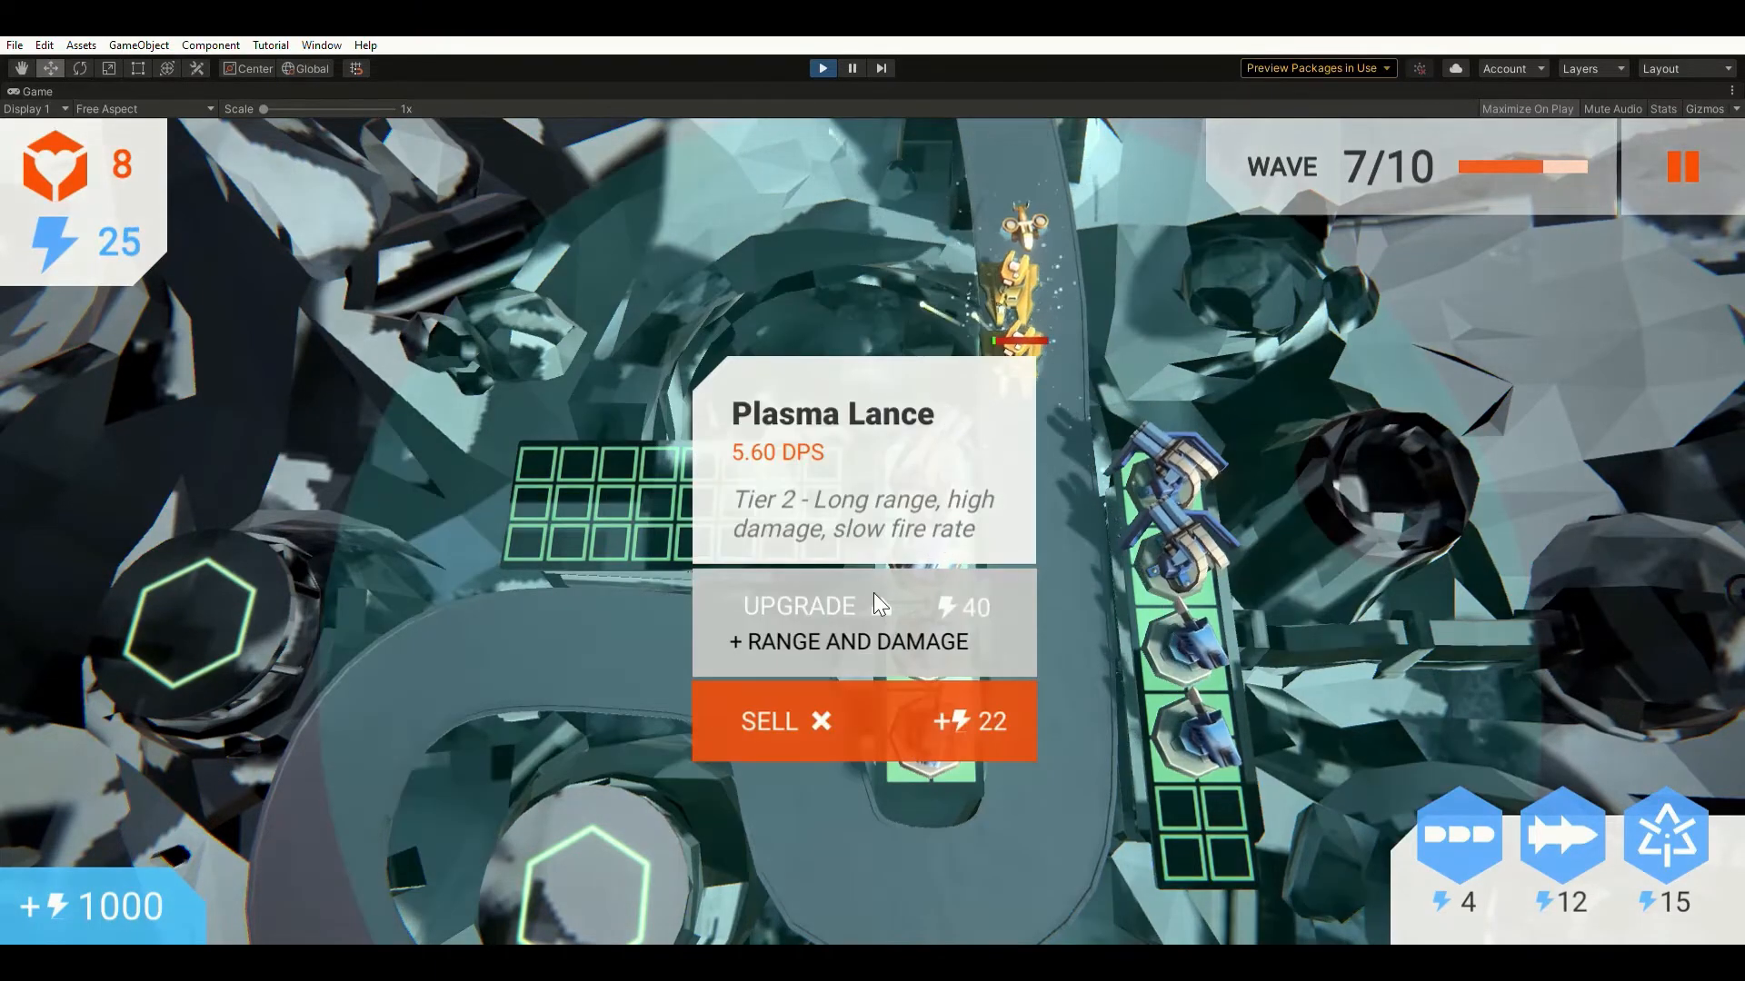
left_click(579, 557)
left_click(930, 622)
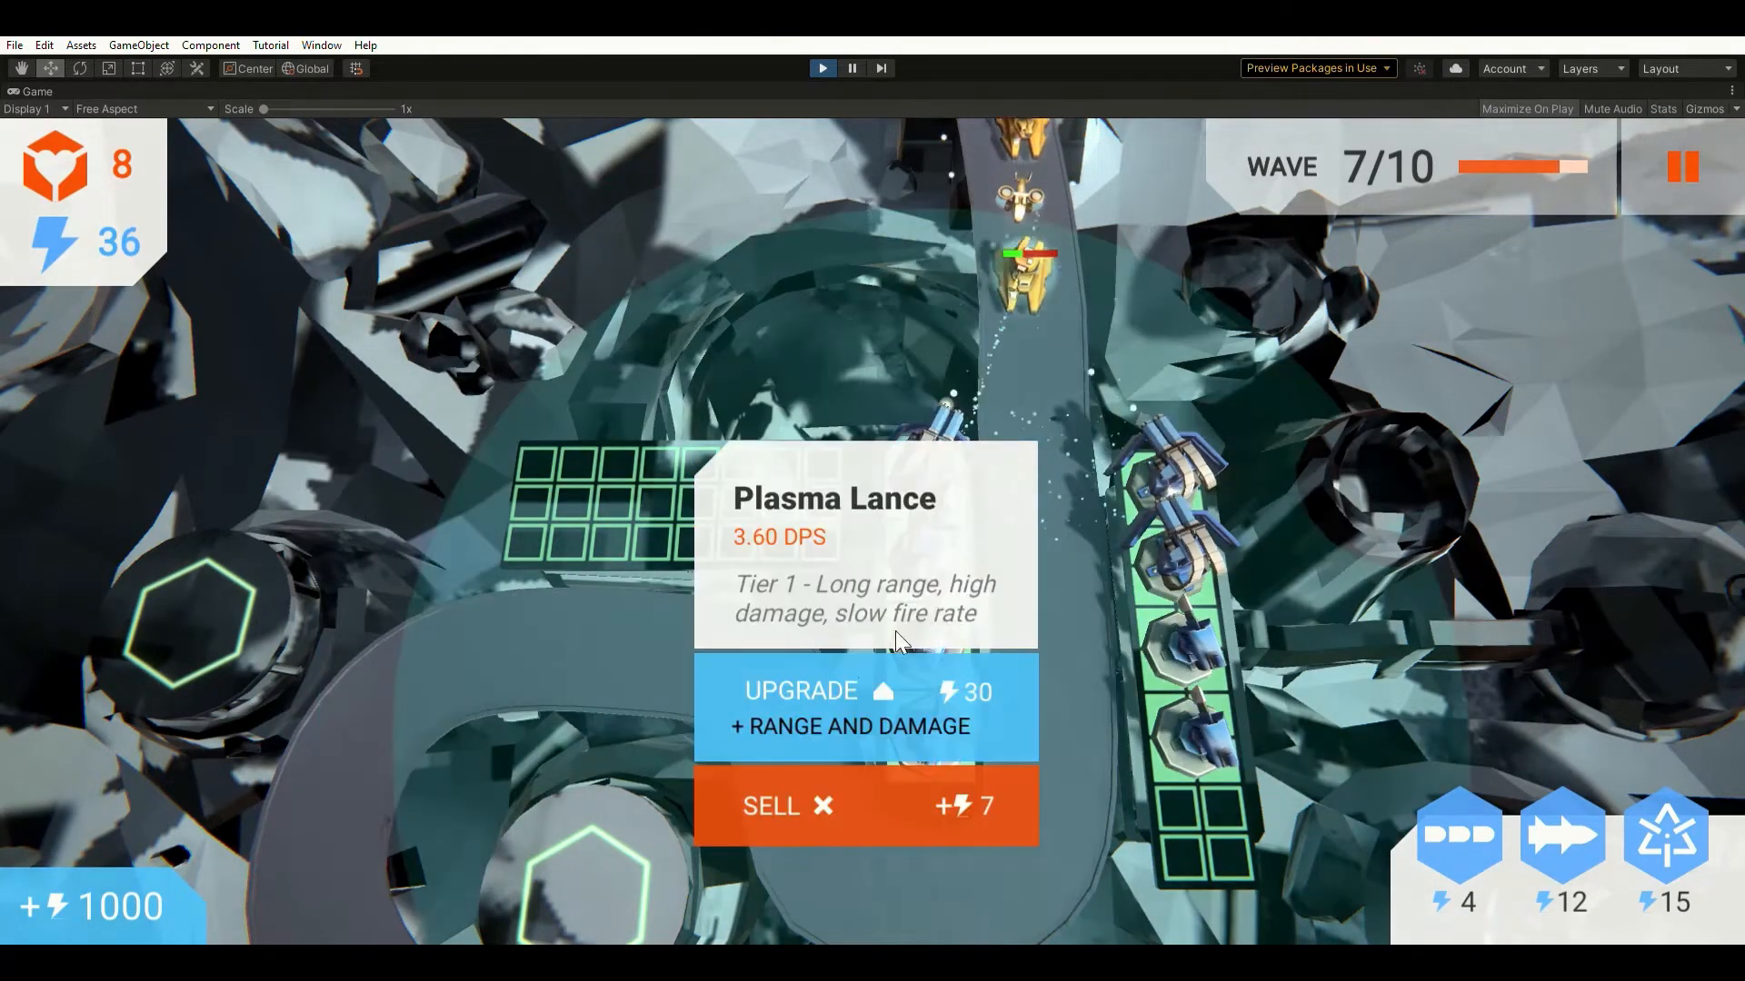
left_click(836, 667)
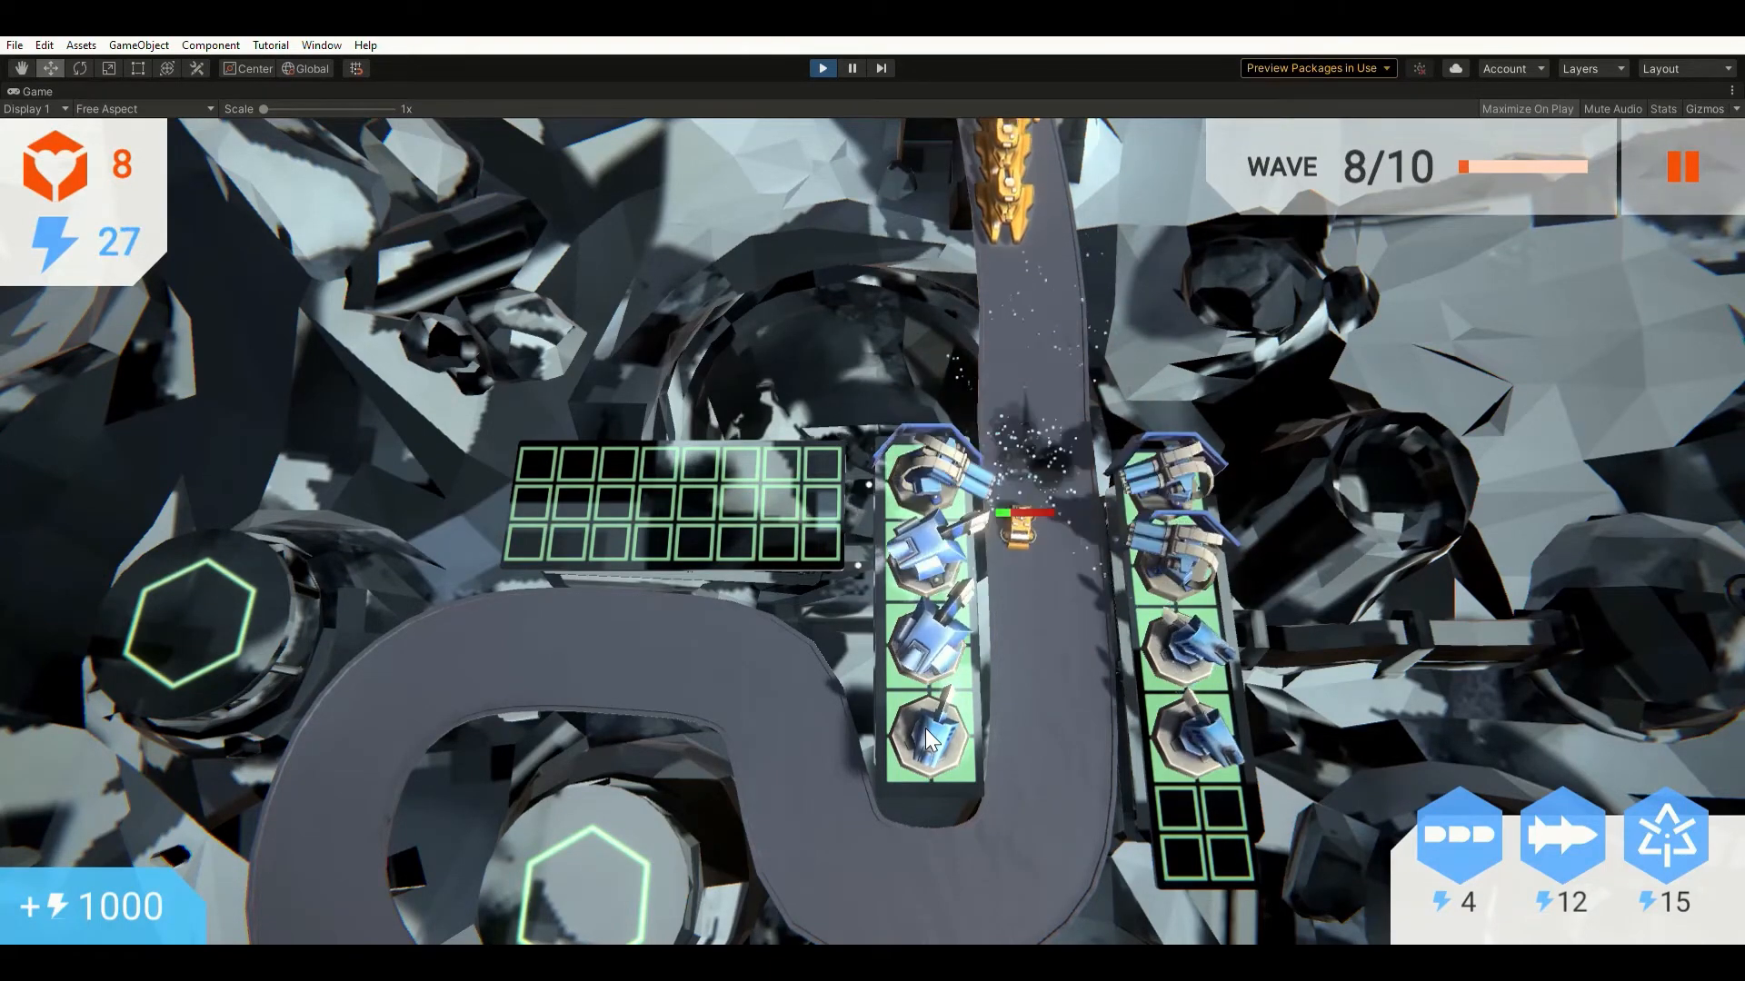
left_click(935, 725)
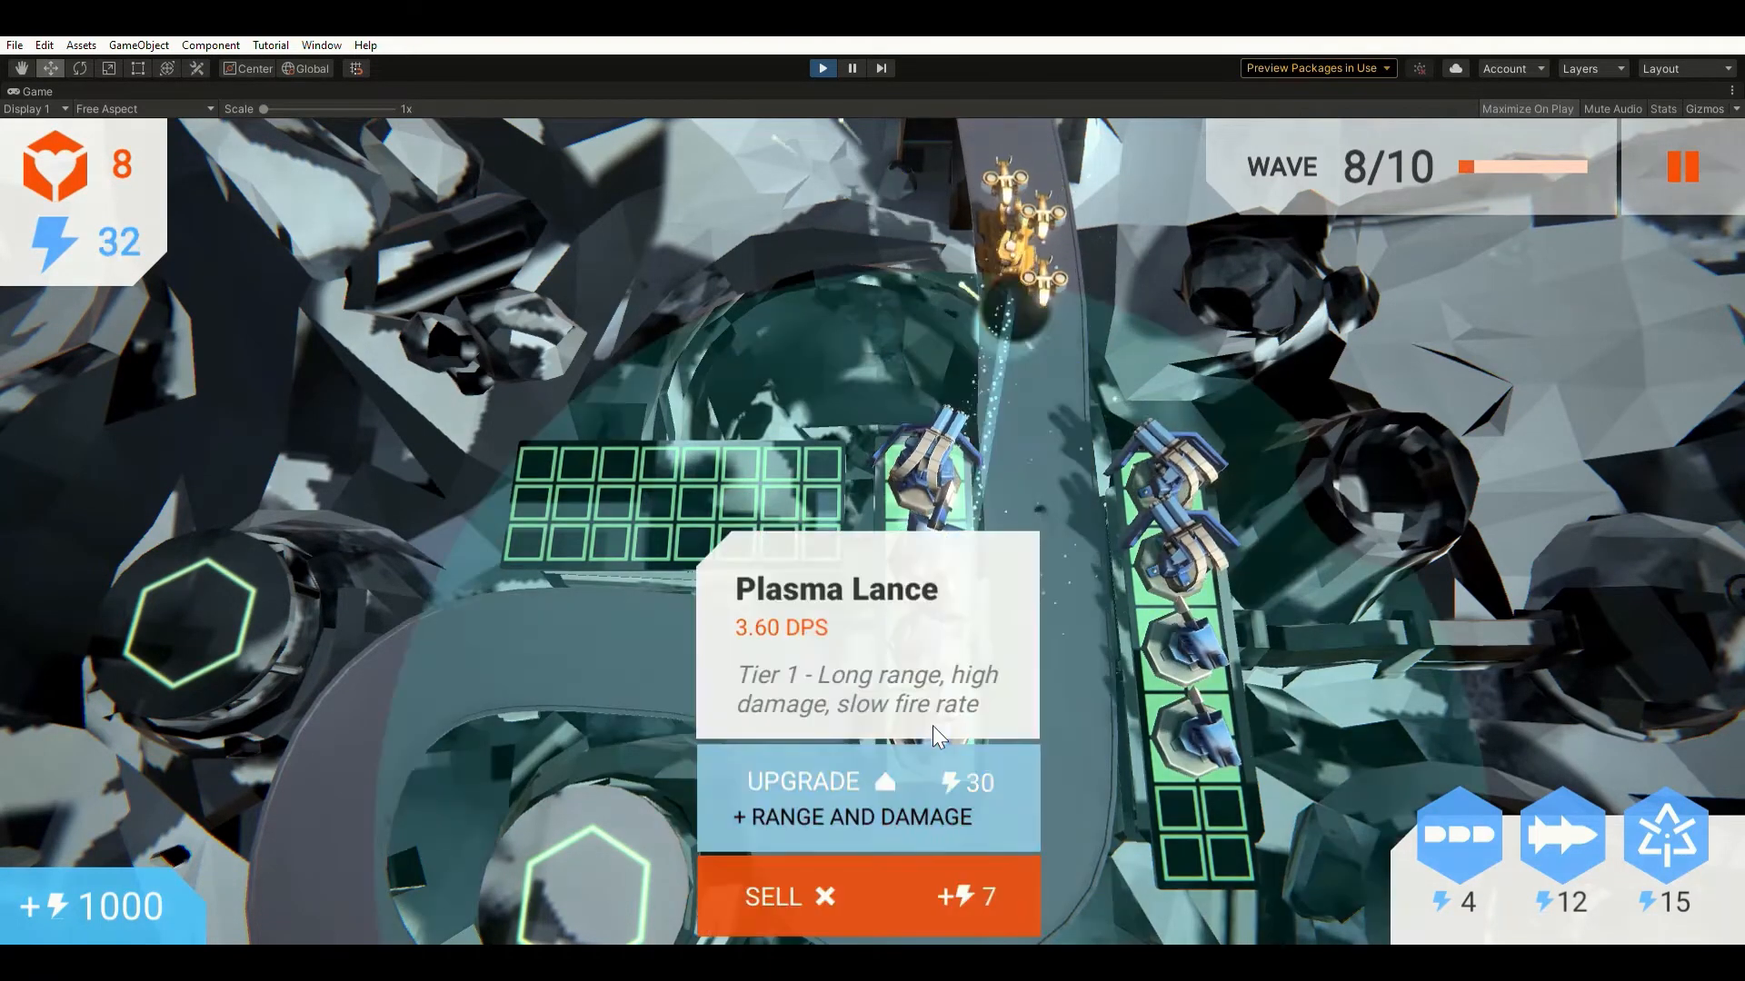
left_click(922, 759)
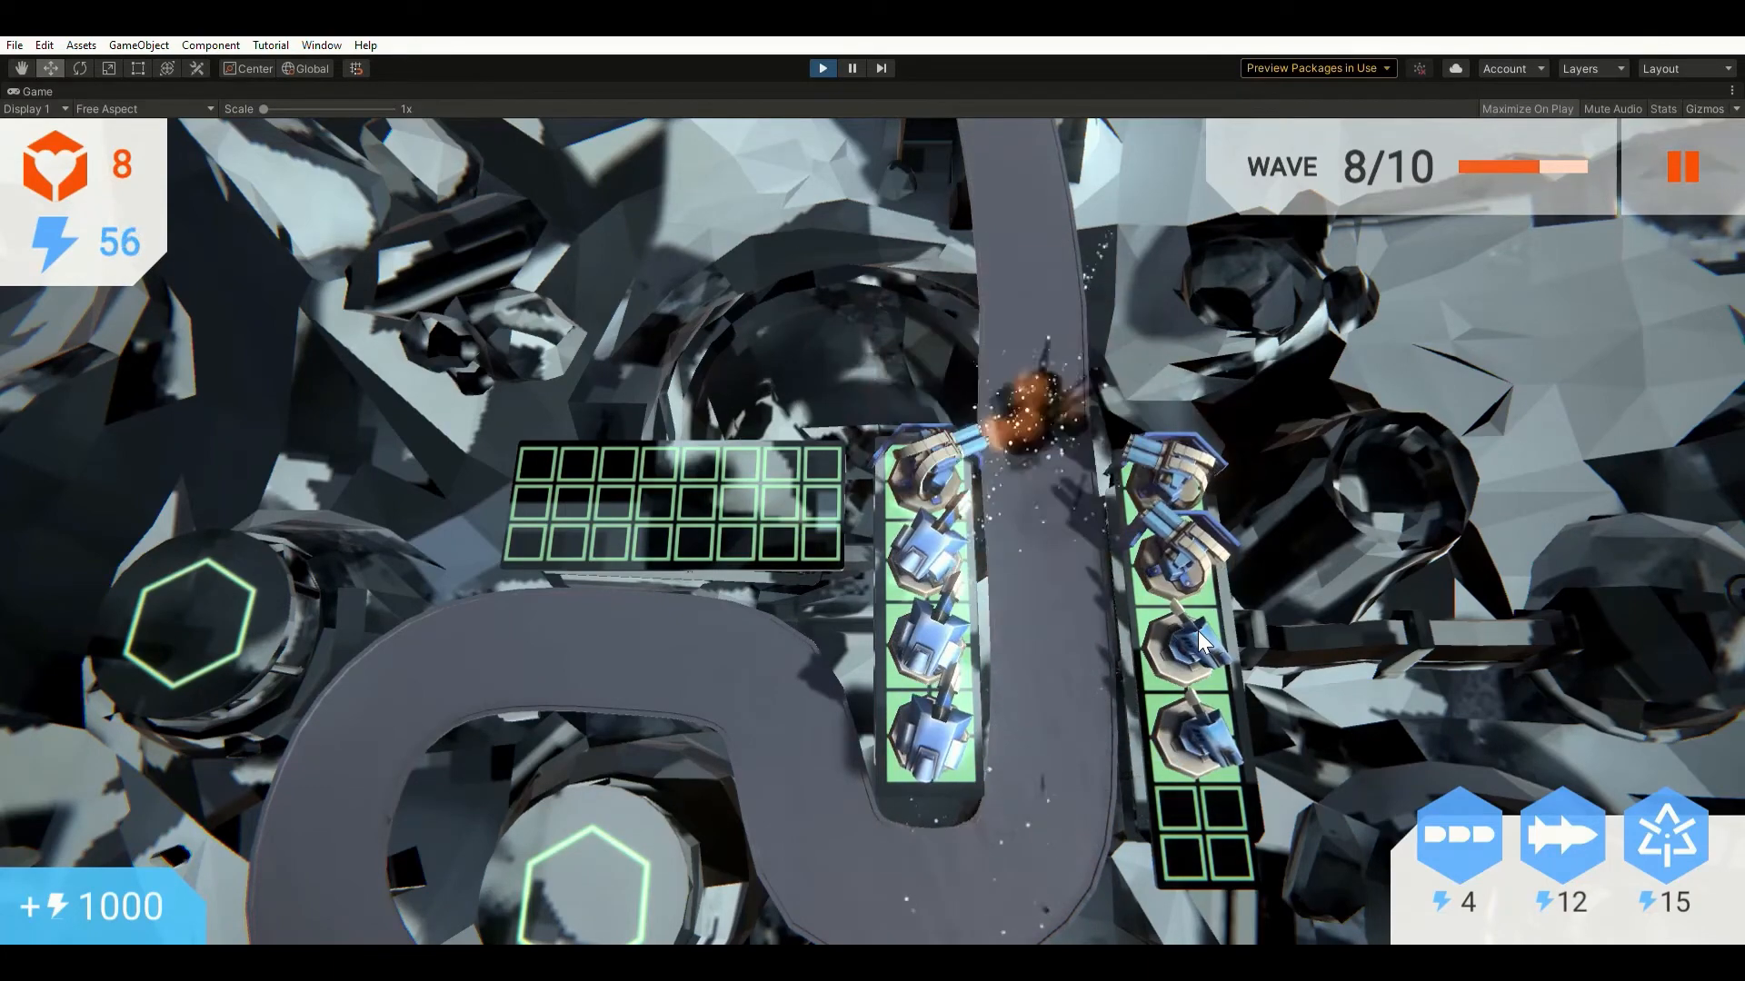
Upgrade the third and bottom Plasma Lances on the right grid.
left_click(1199, 632)
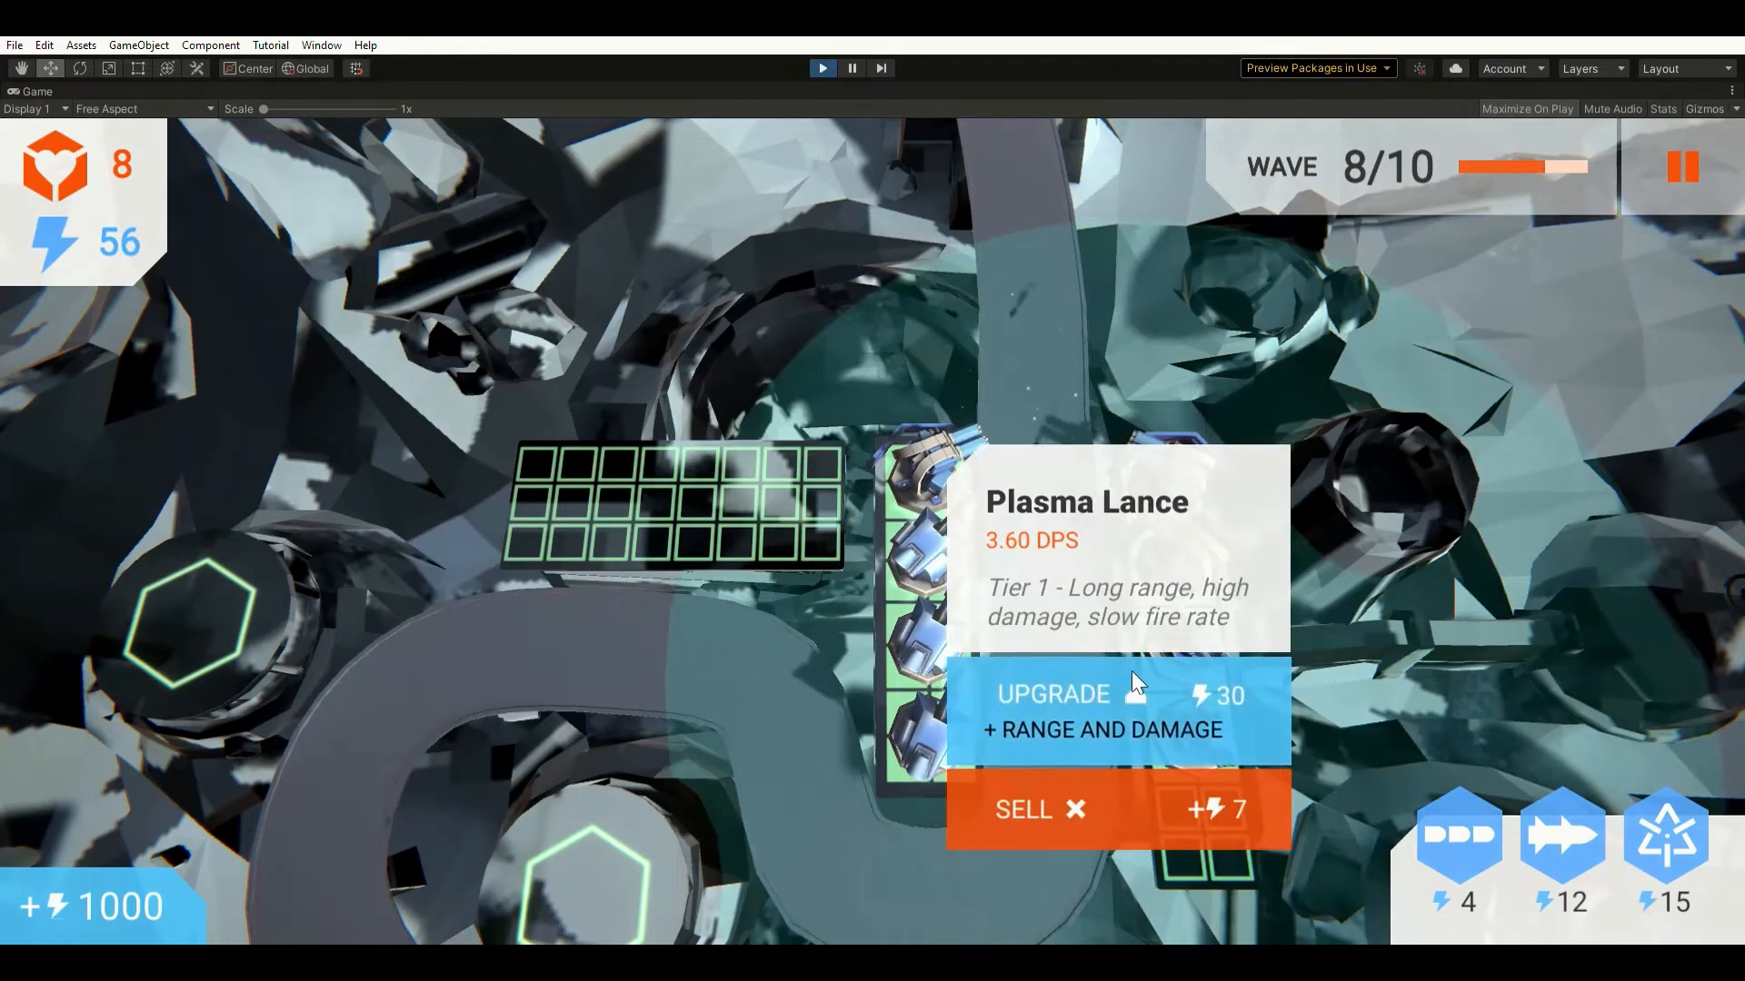
left_click(1089, 682)
left_click(1195, 726)
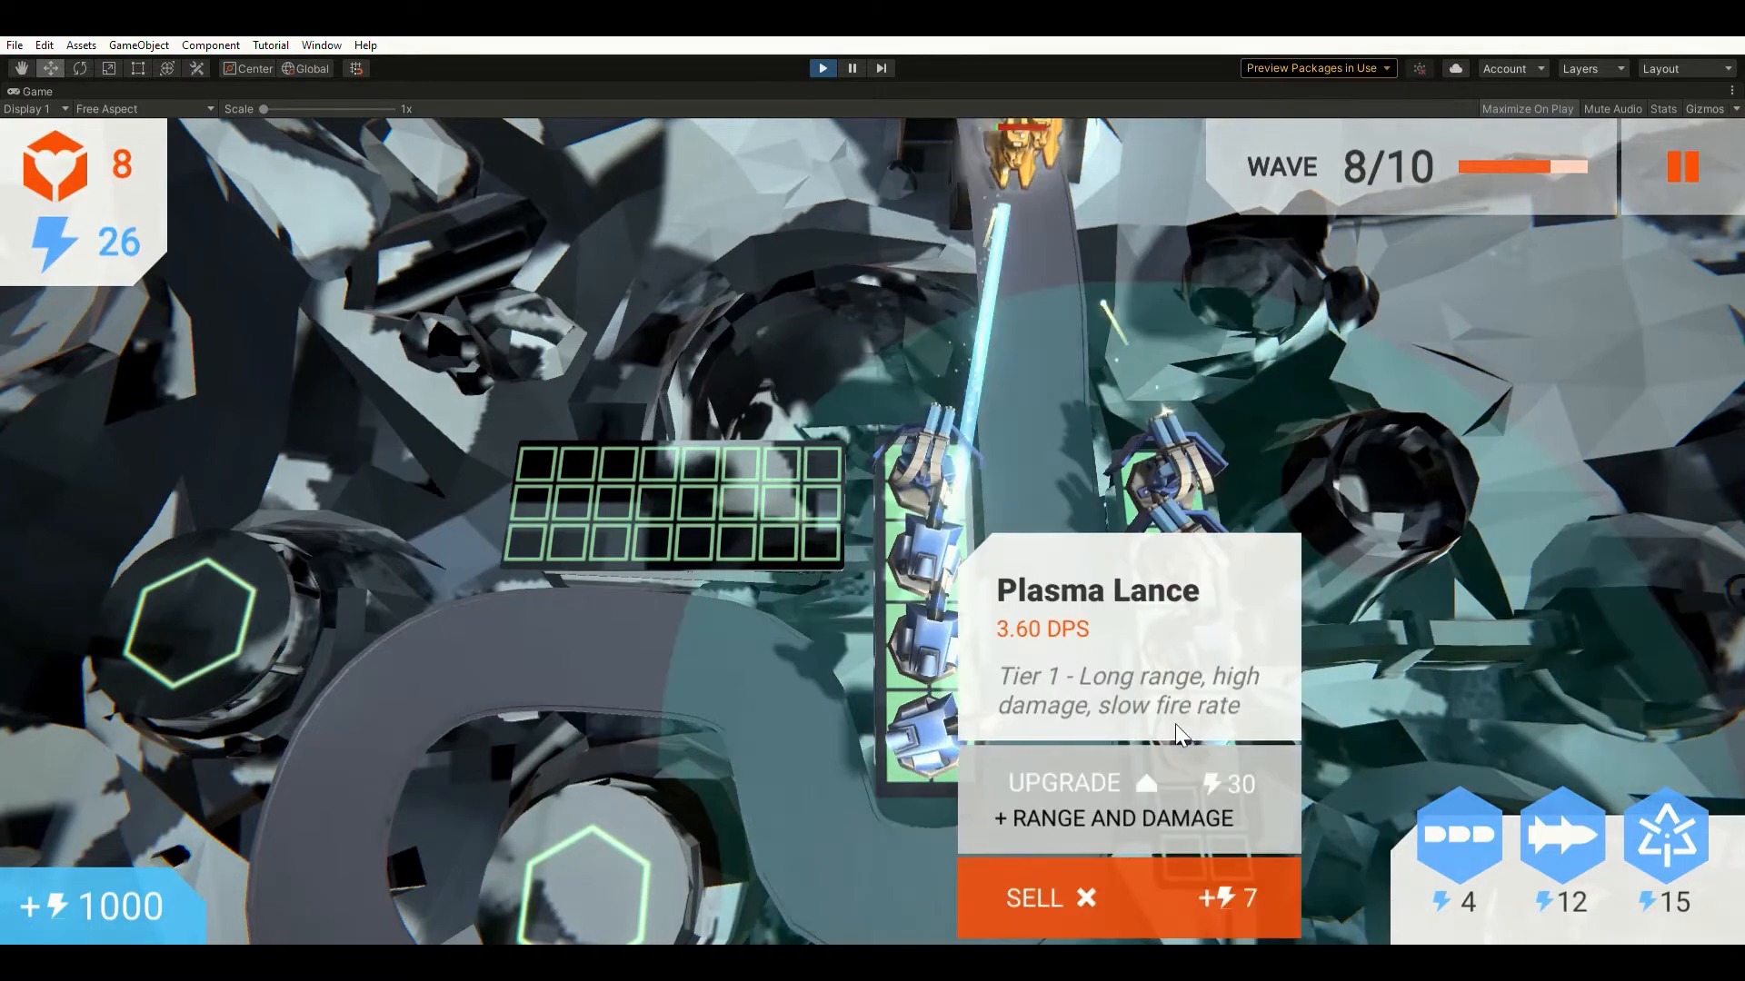
left_click(1089, 776)
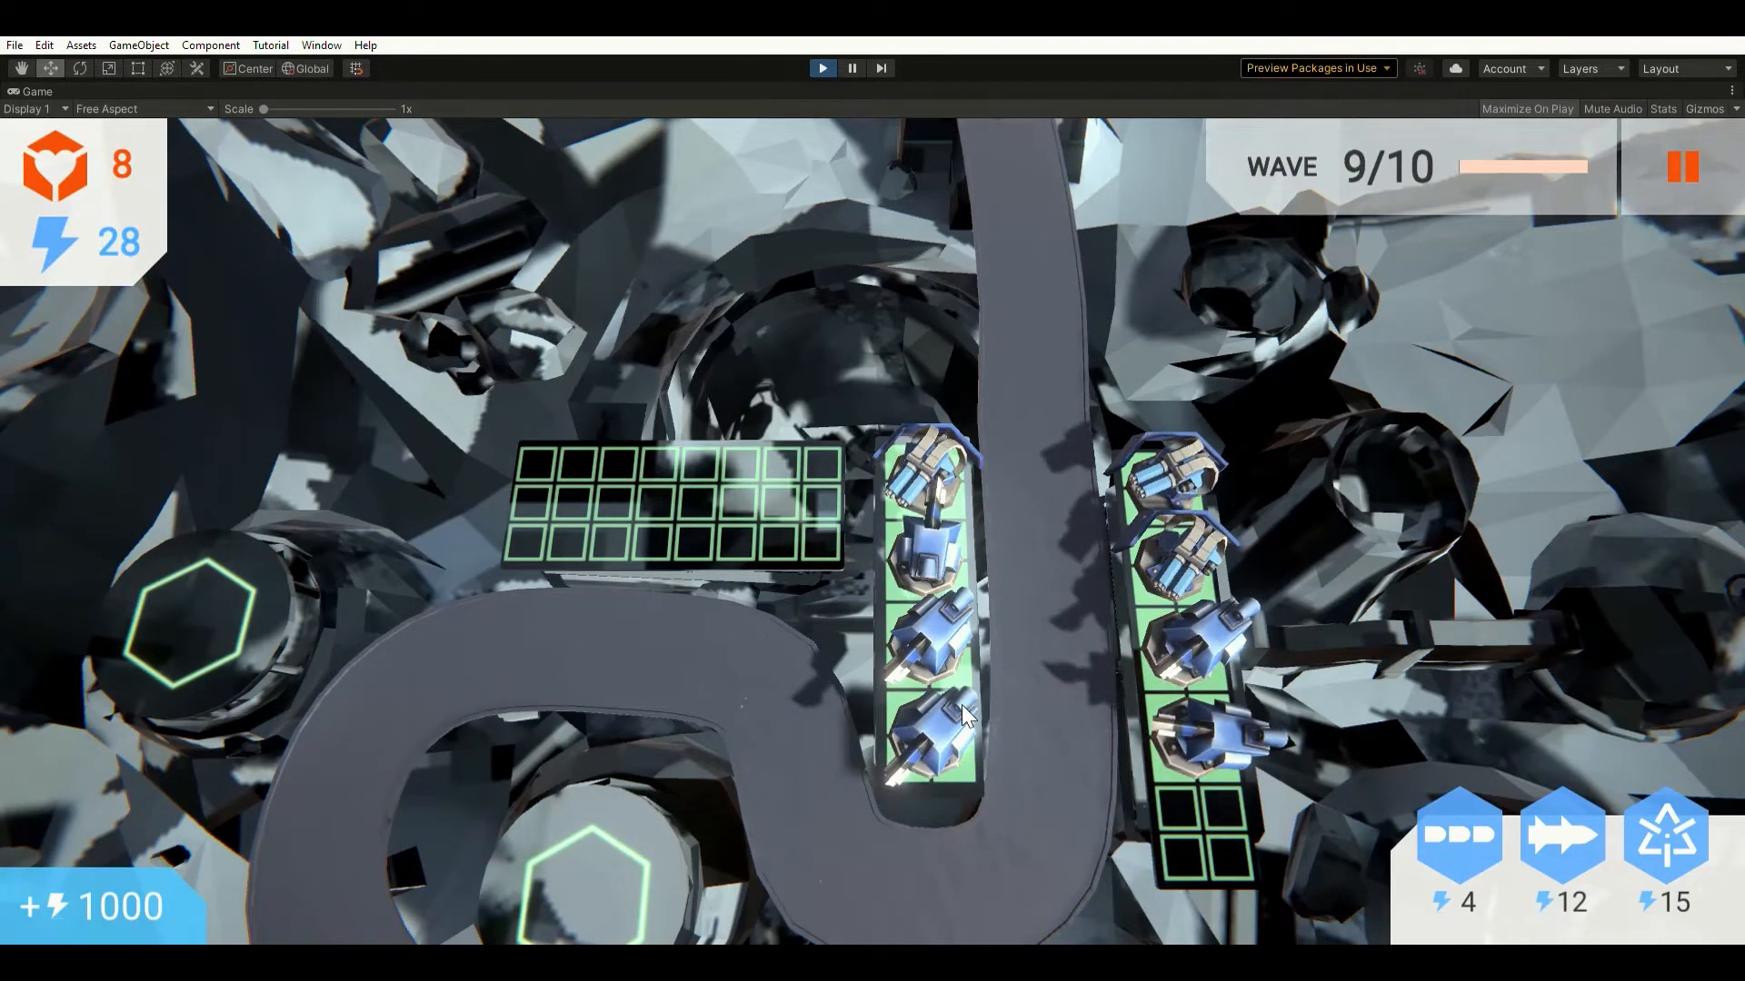
Upgrade two tier 2 Plasma Lances on the left grid.
left_click(936, 531)
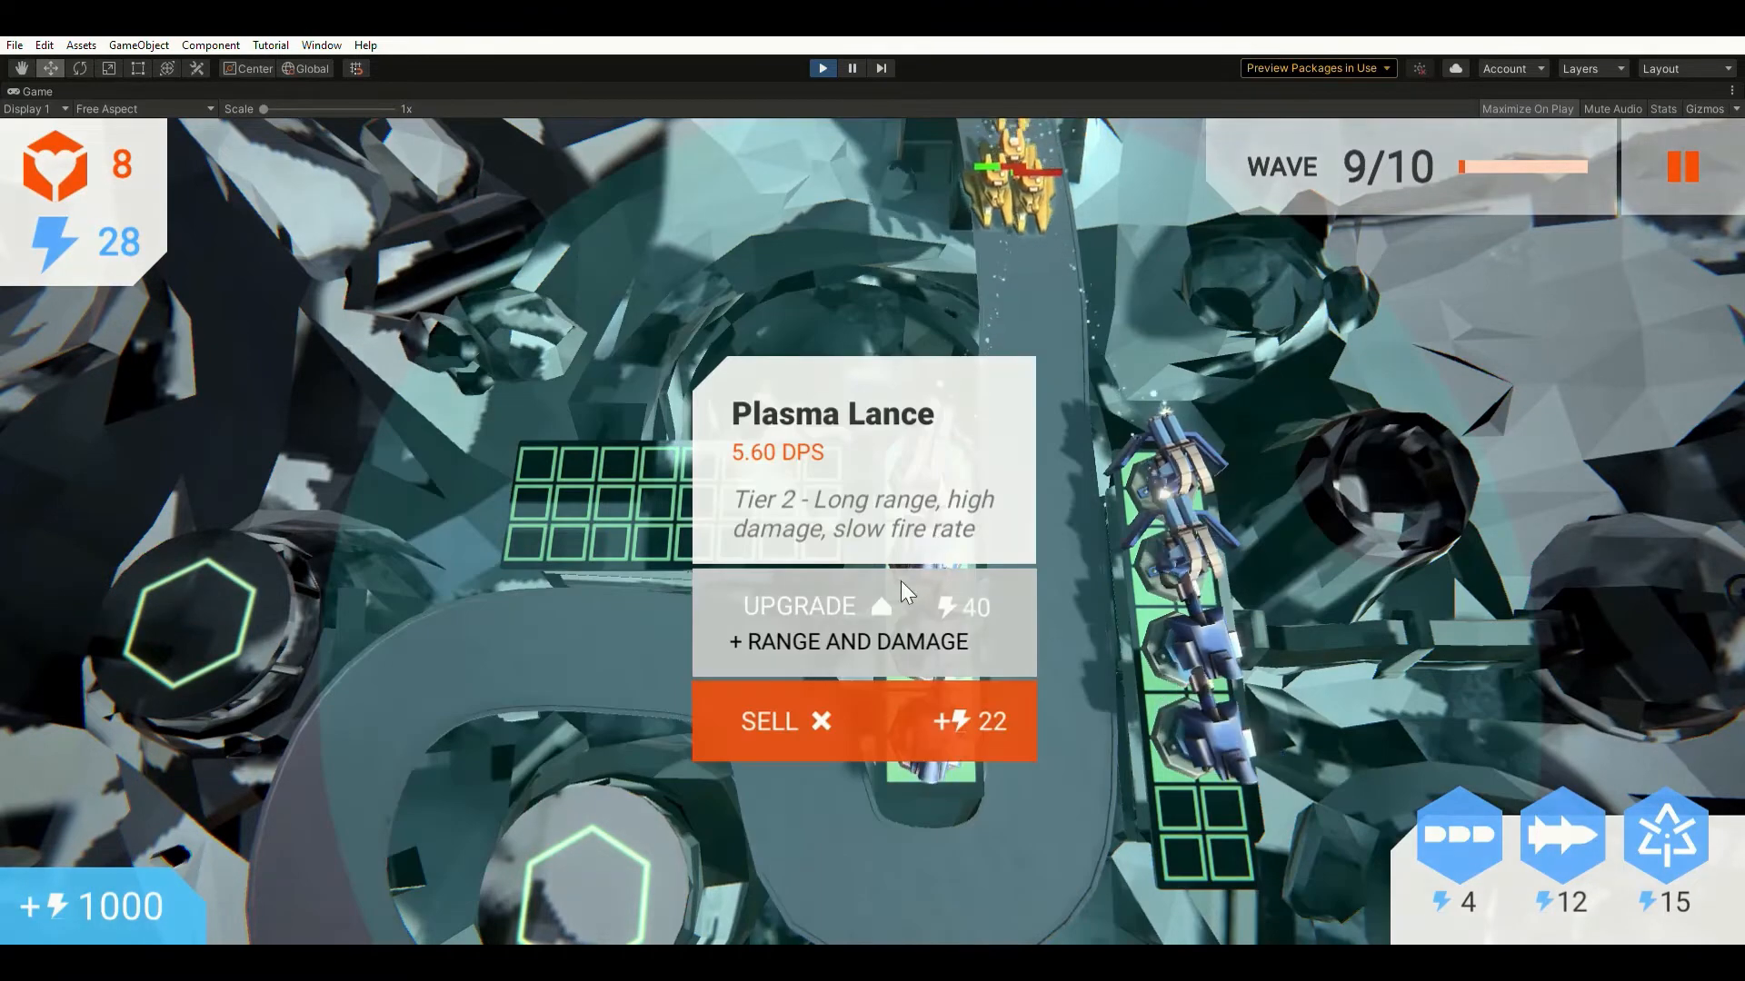
left_click(833, 597)
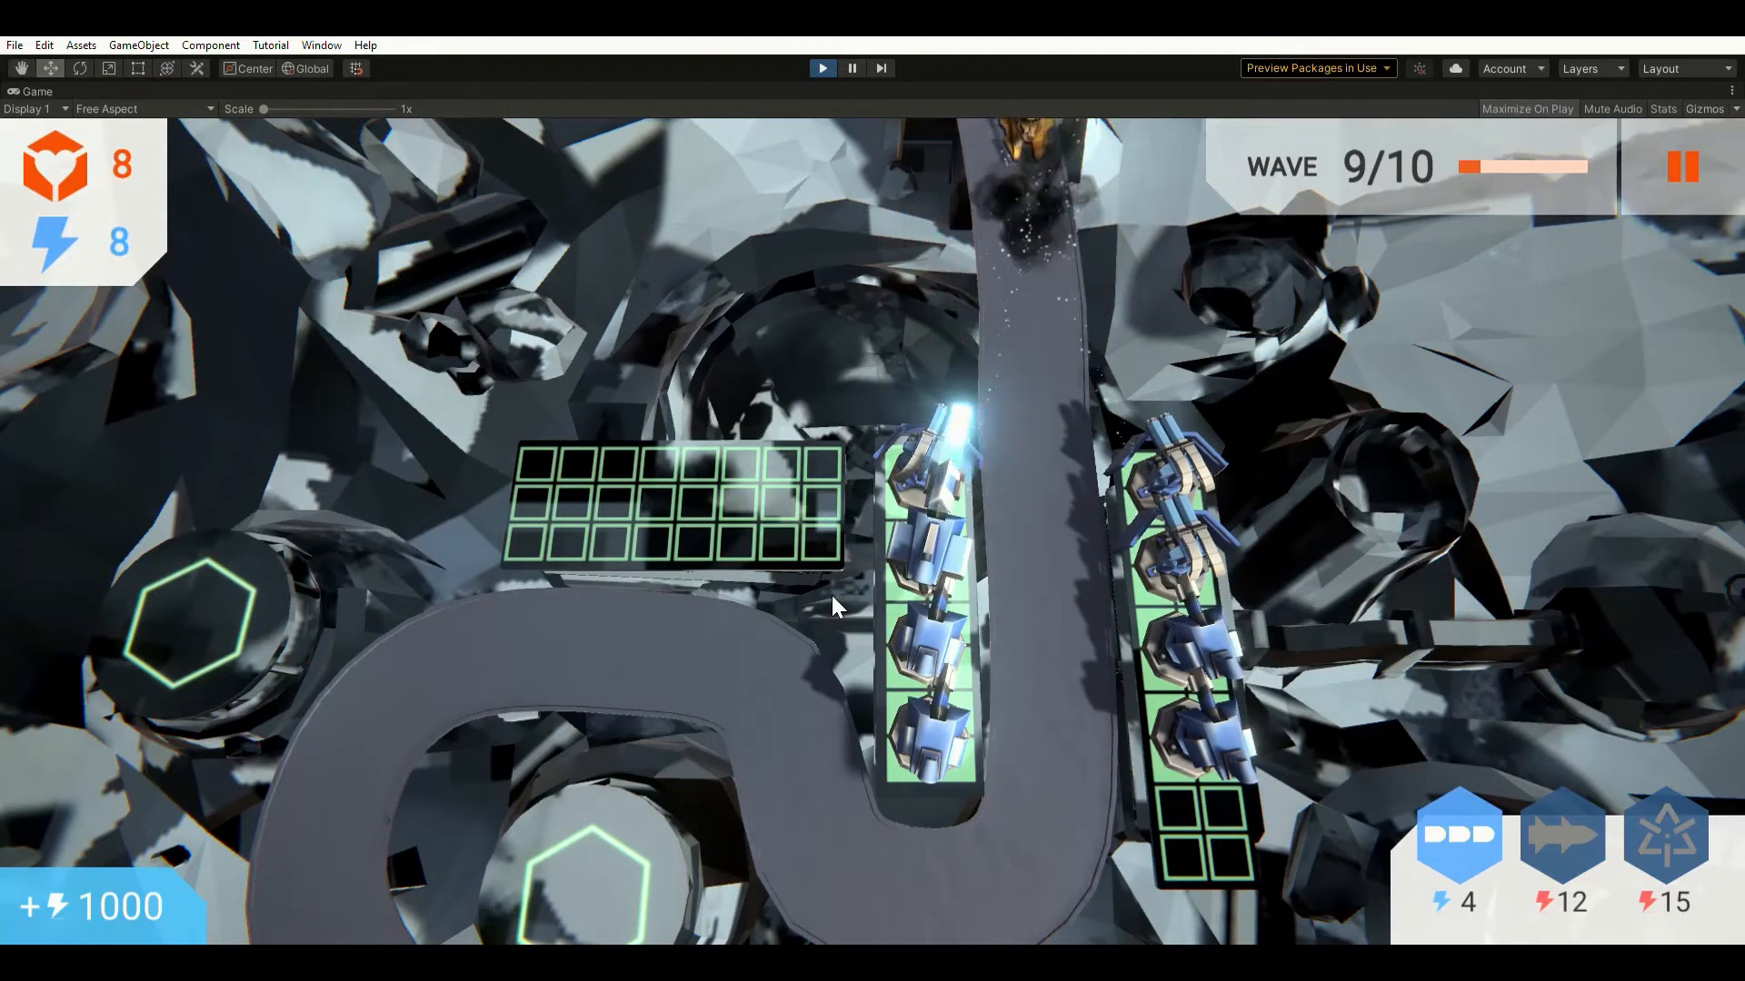
left_click(925, 628)
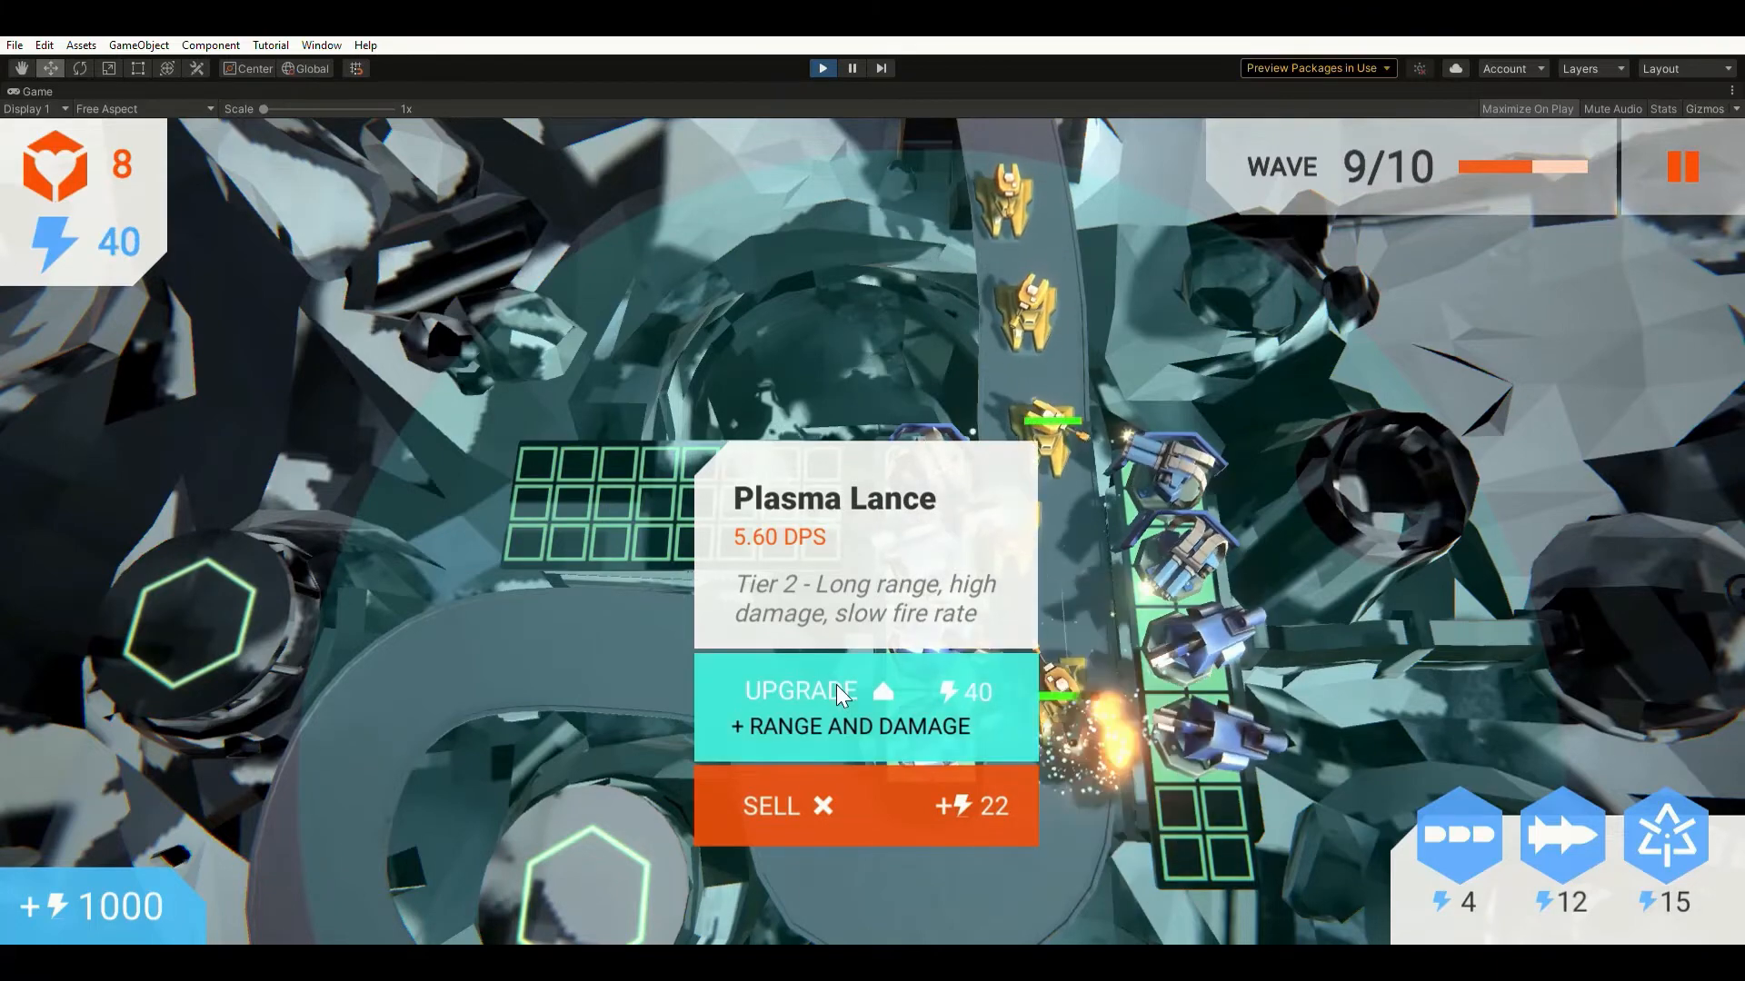
left_click(836, 684)
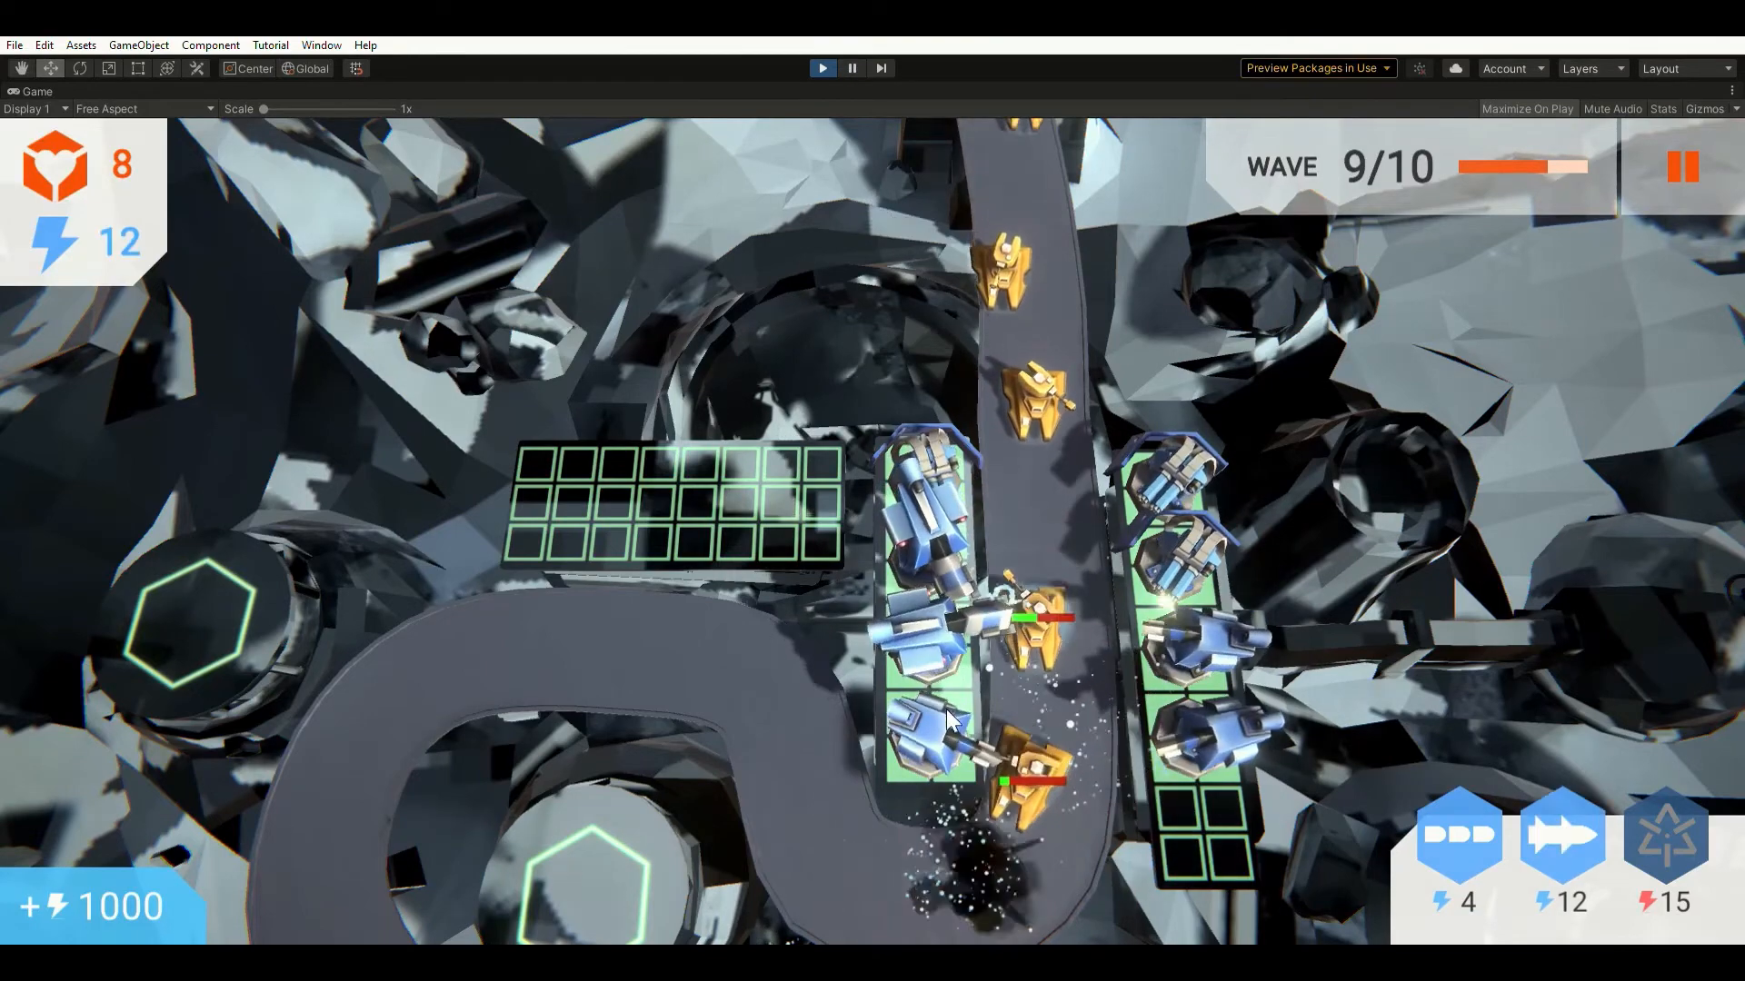
Upgrade the right-grid Plasma Lance once energy reaches 40.
left_click(1204, 635)
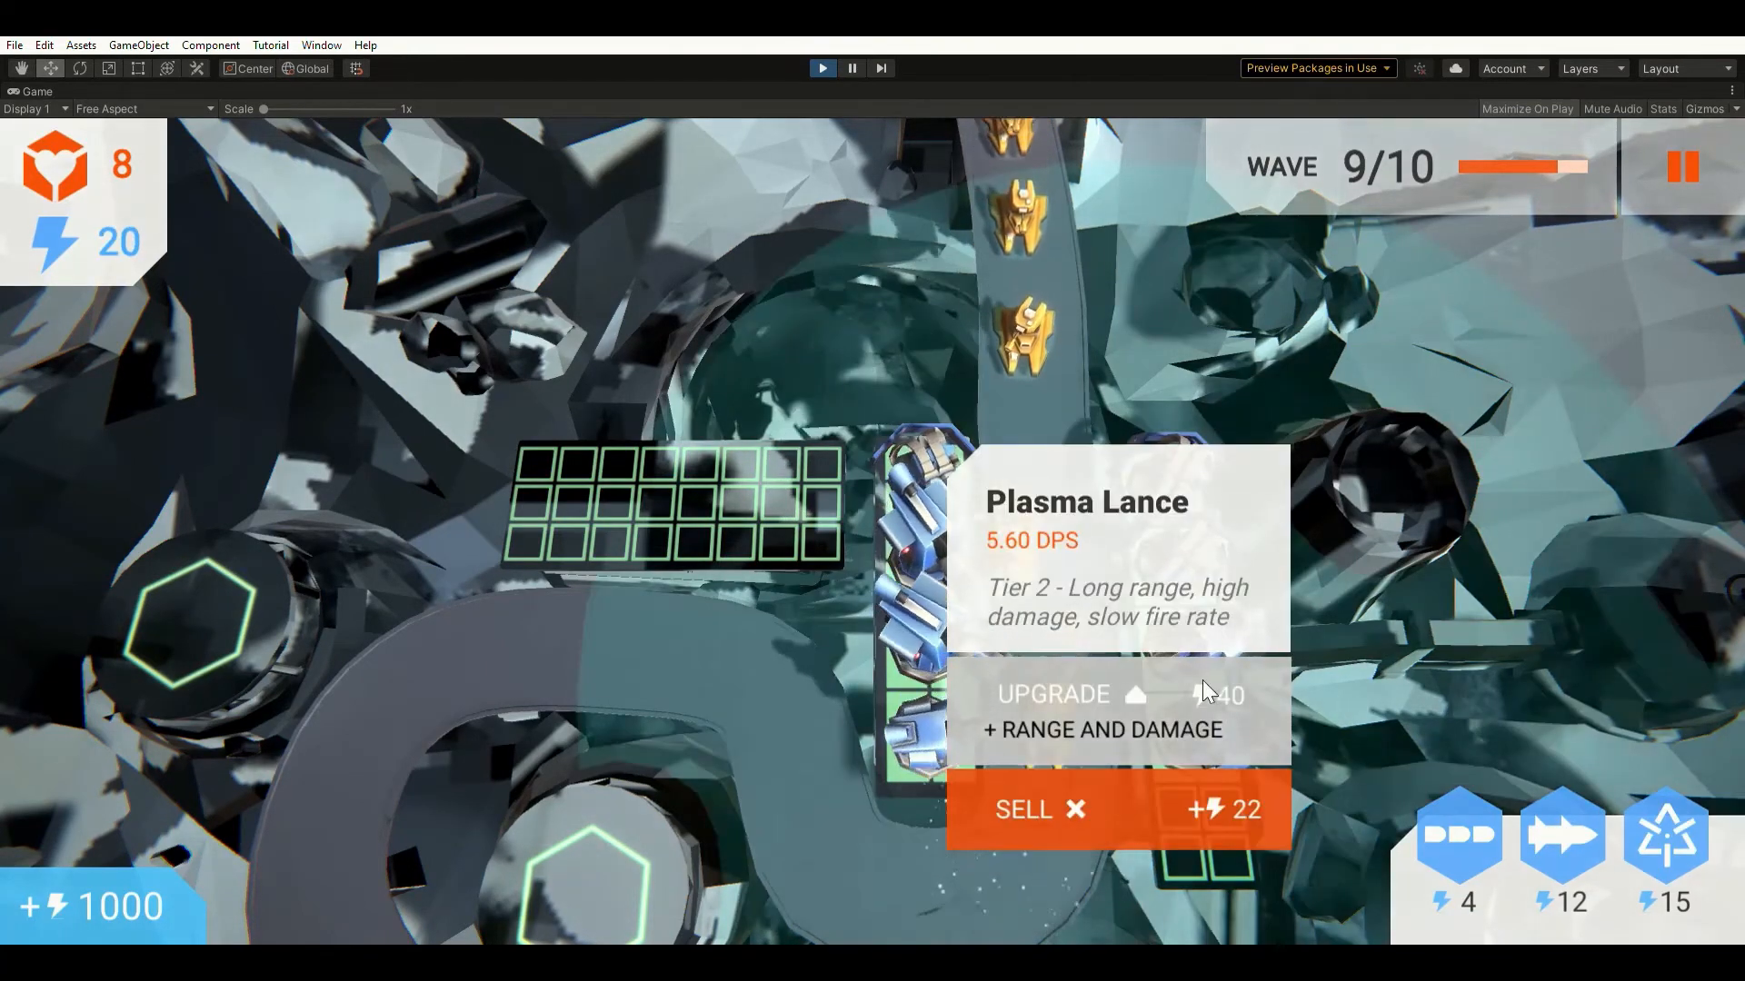
left_click(1353, 621)
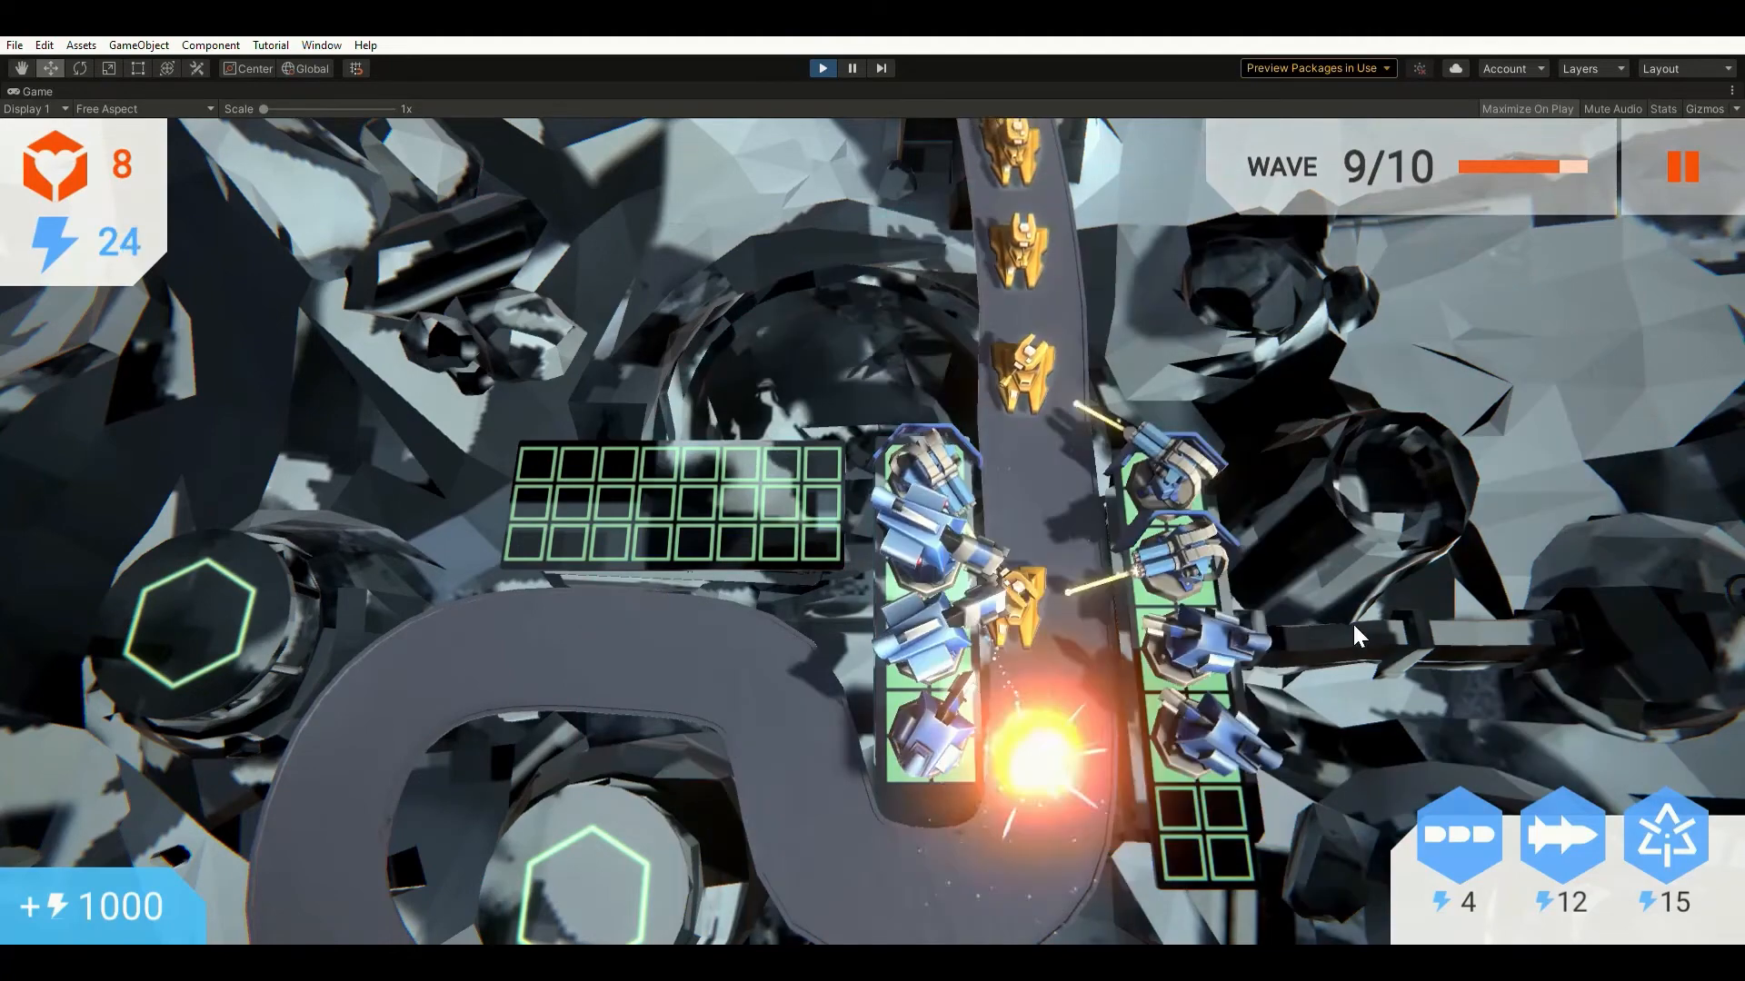
left_click(1226, 634)
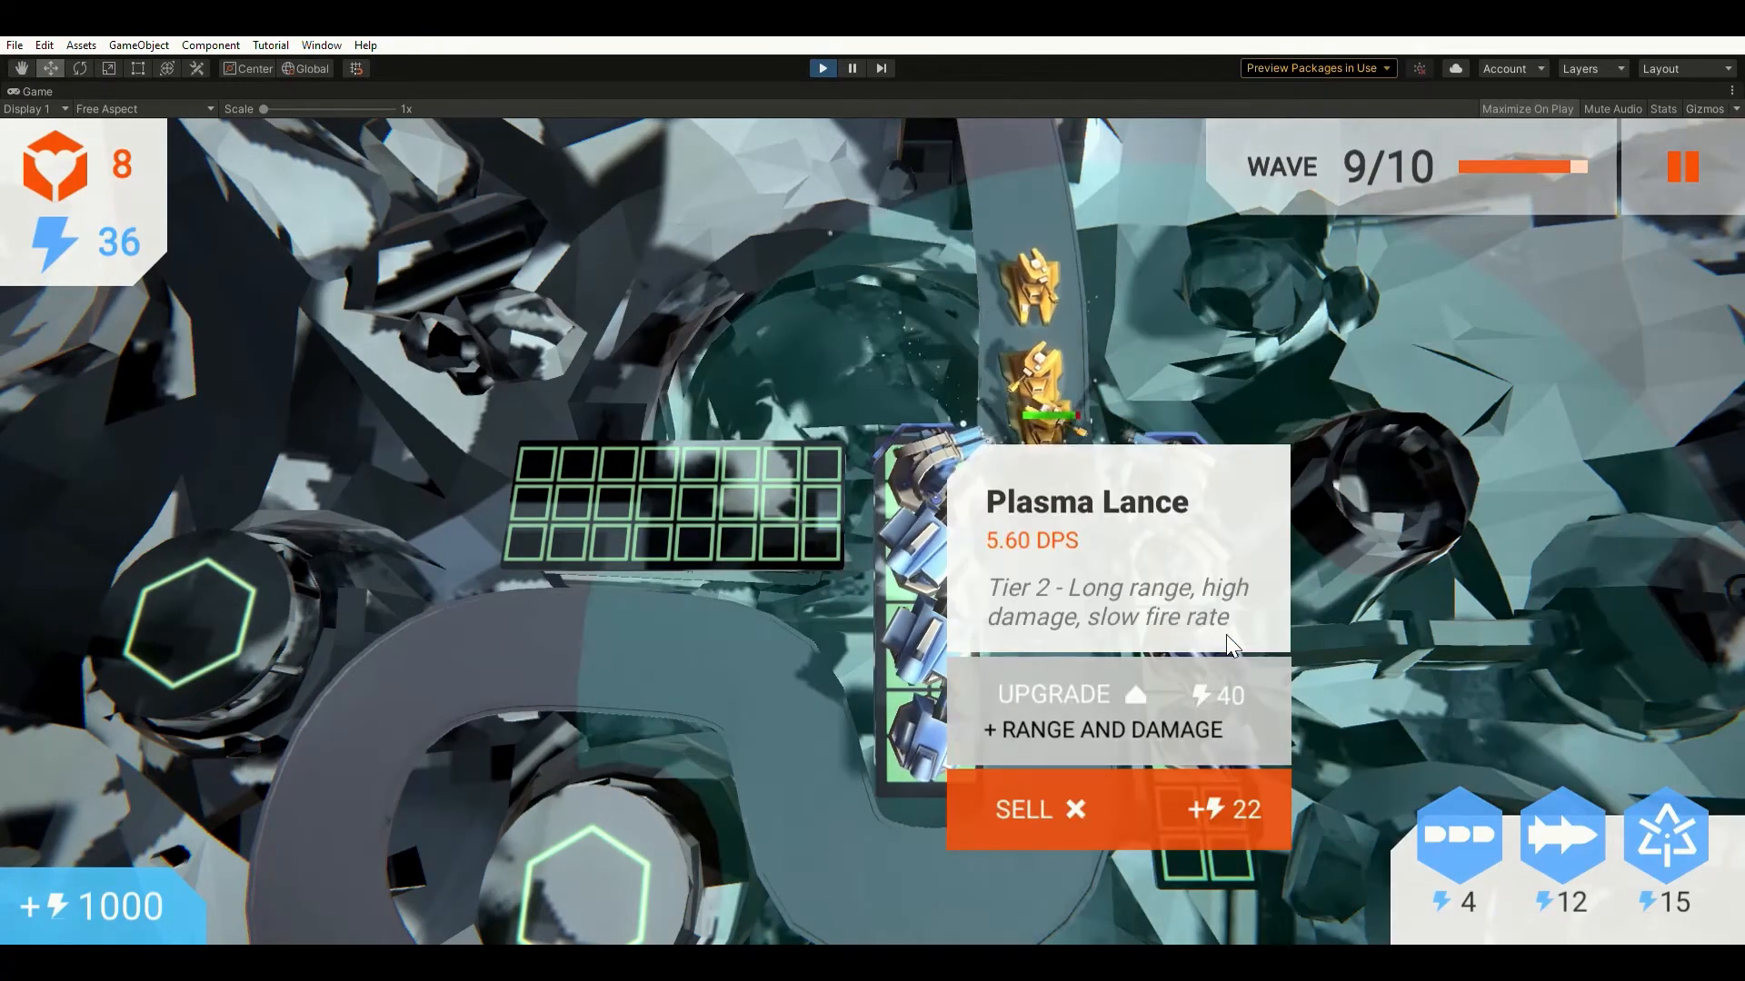
left_click(1101, 693)
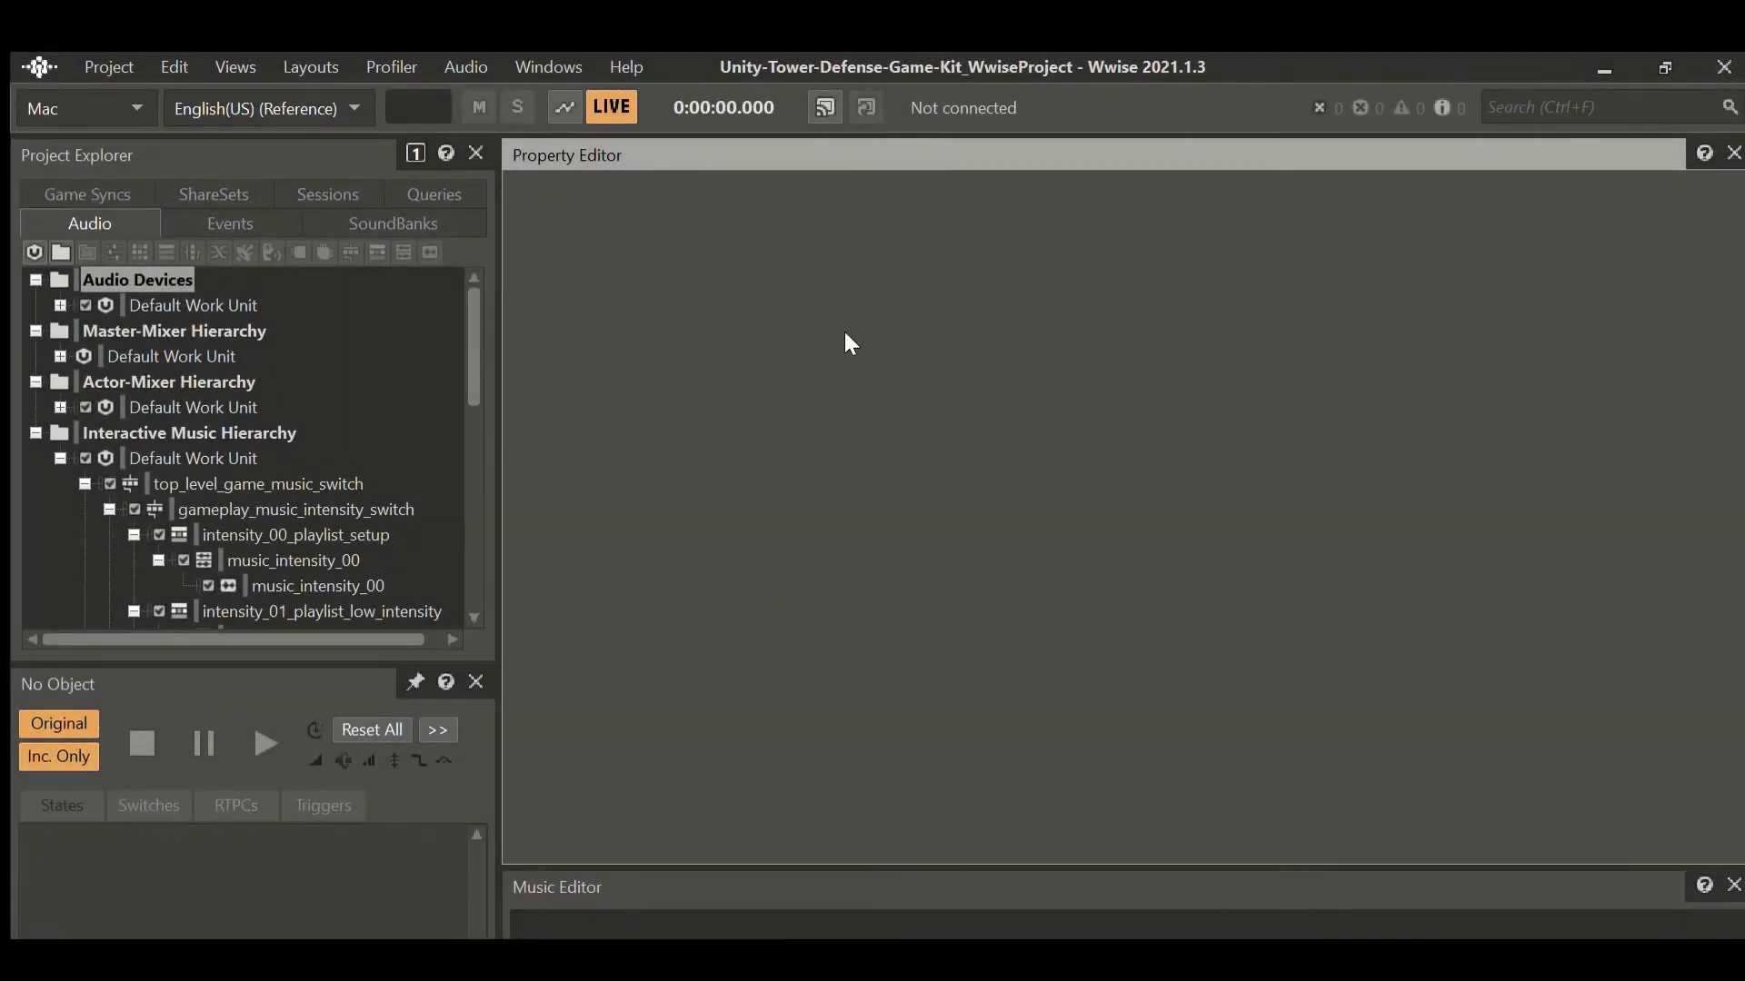
Select top_level_game_music_switch to list its transitions to the intensity switch, game_levelLose and game_levelWin.
left_click(258, 481)
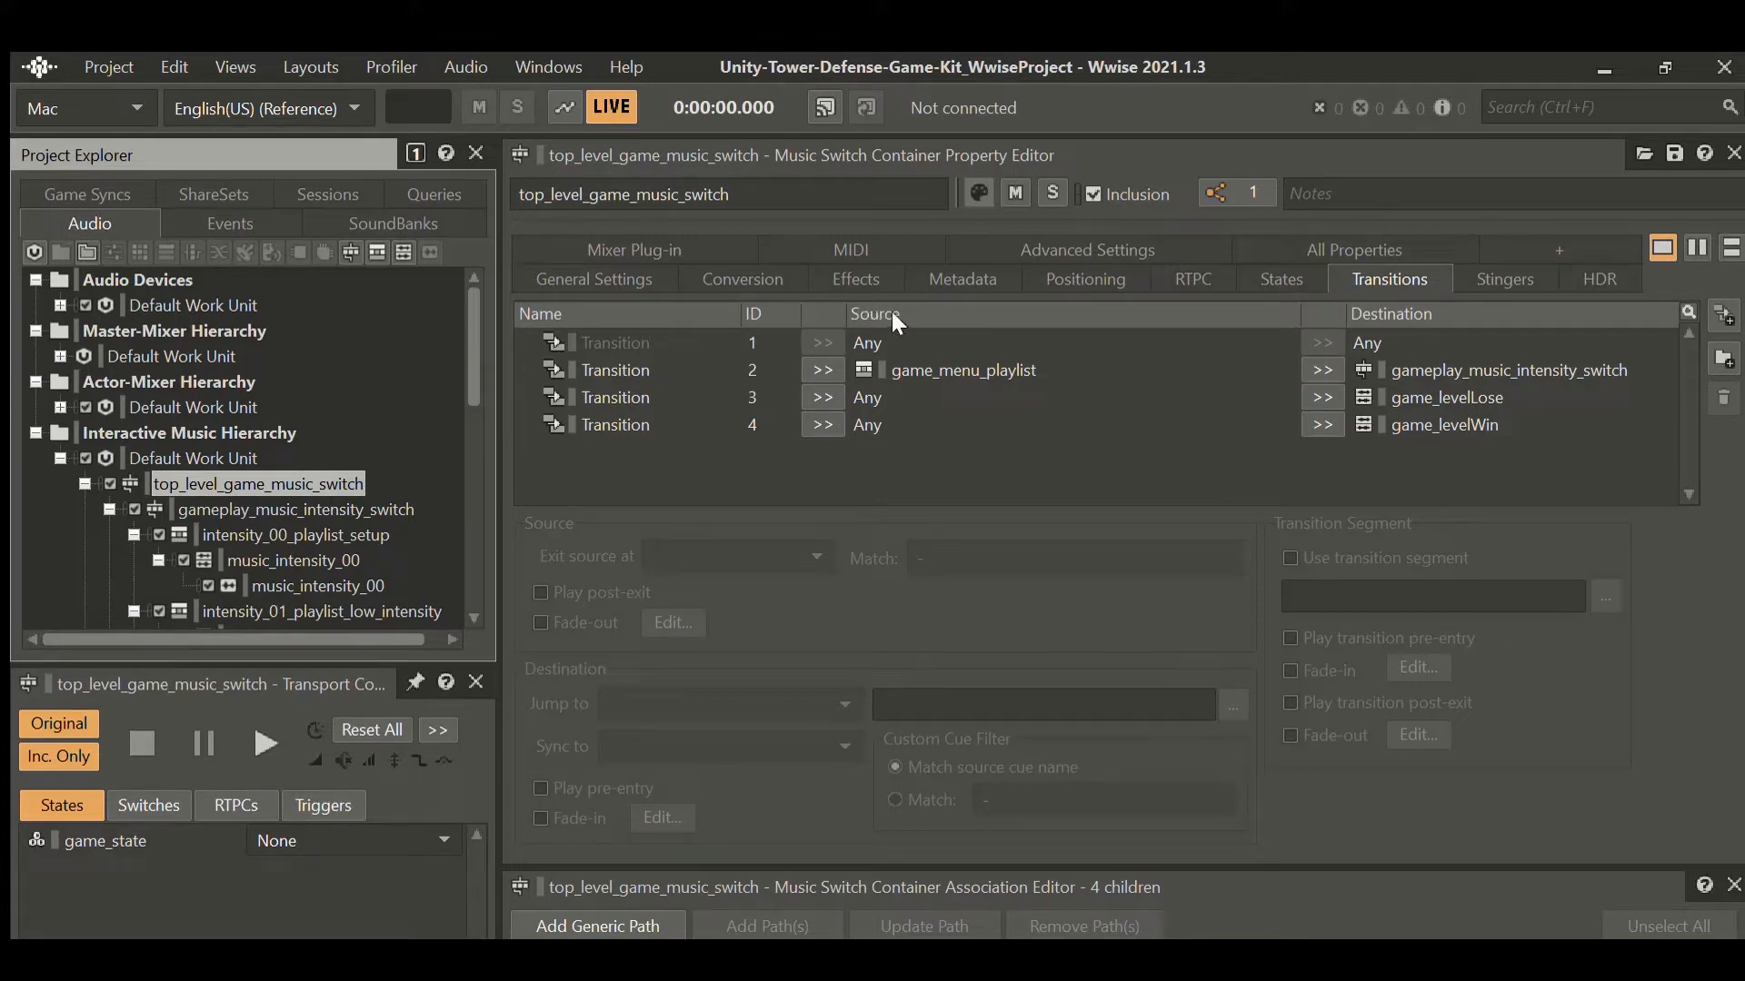
Select transition 1 to see its Any-to-Any Next Bar exit with fade-out and fade-in.
left_click(1081, 310)
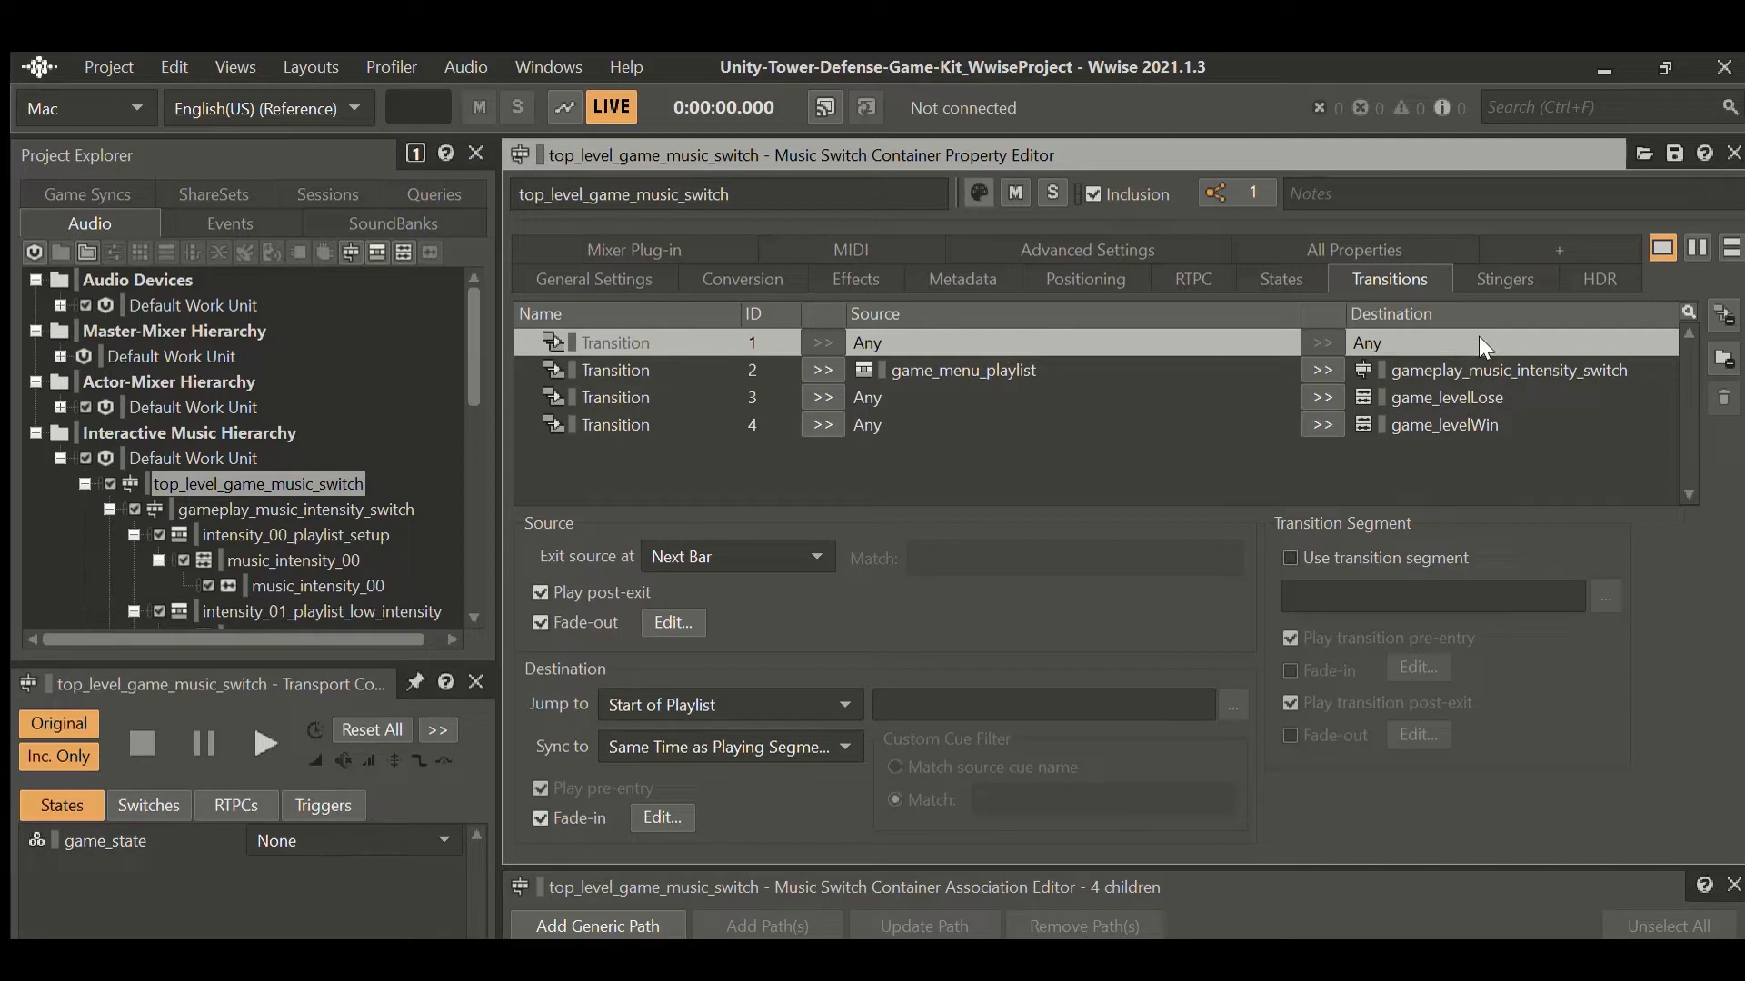
Step through transitions 2–4, ending on Any-to-game_levelWin with its Next Beat exit.
key("Down")
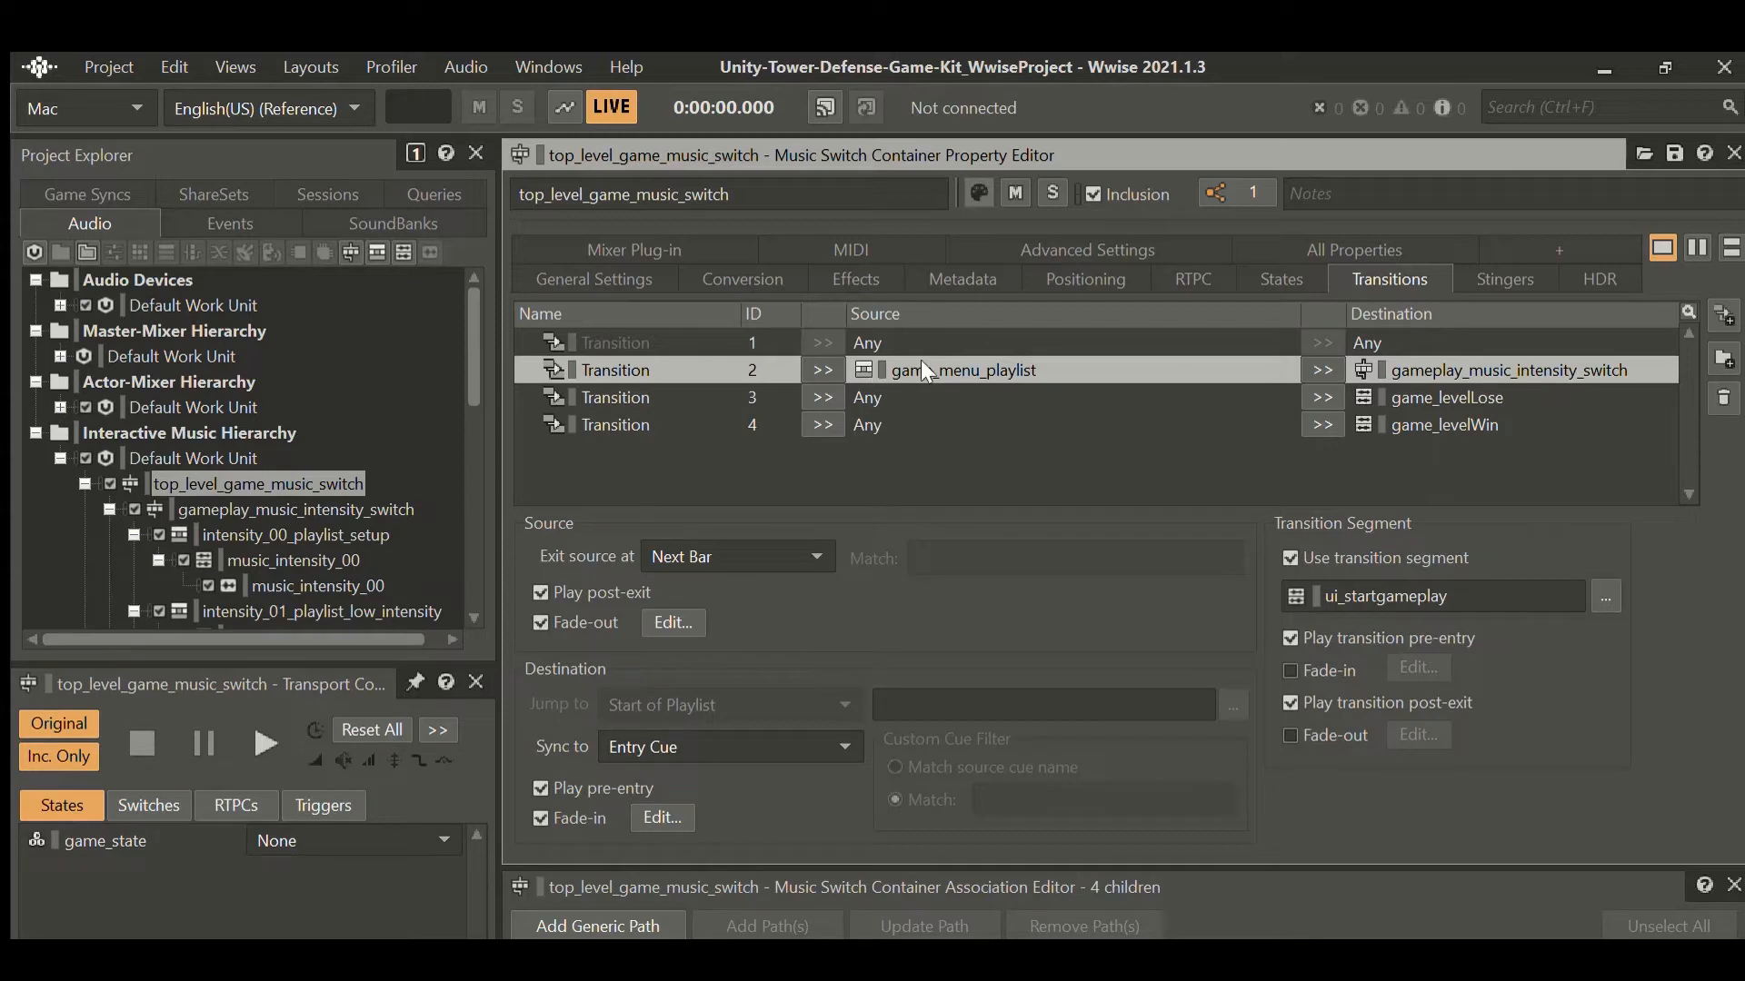
key("Down")
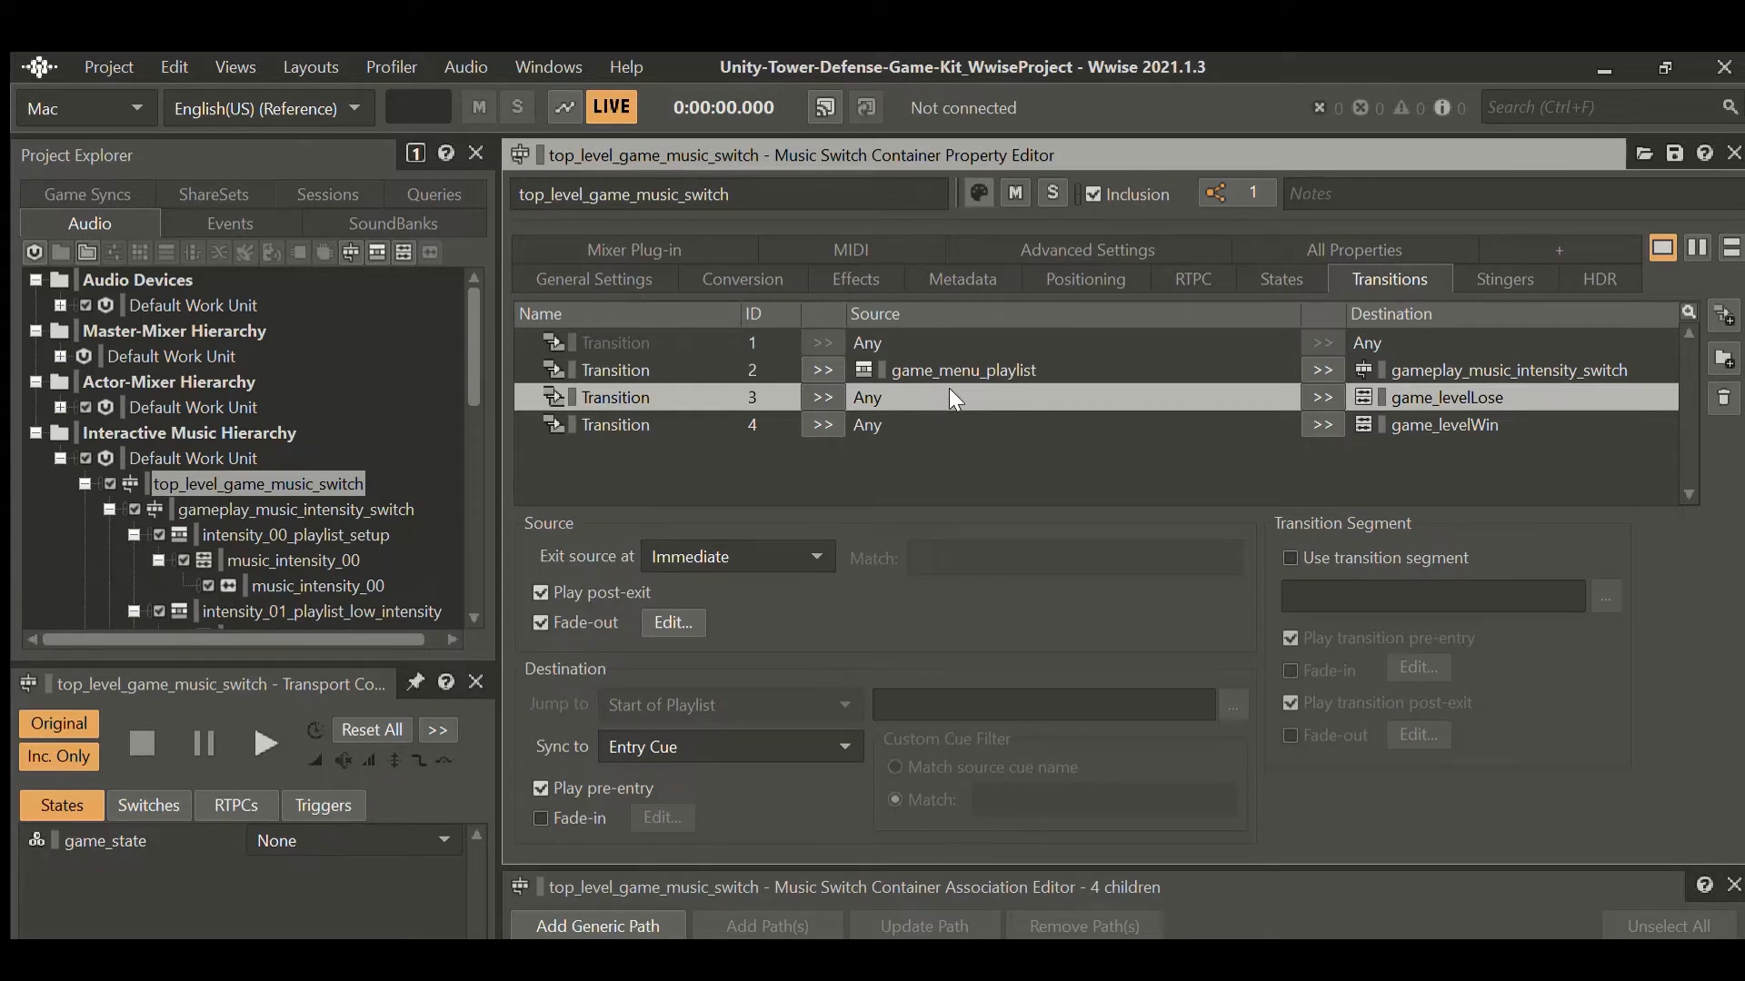
key("Down")
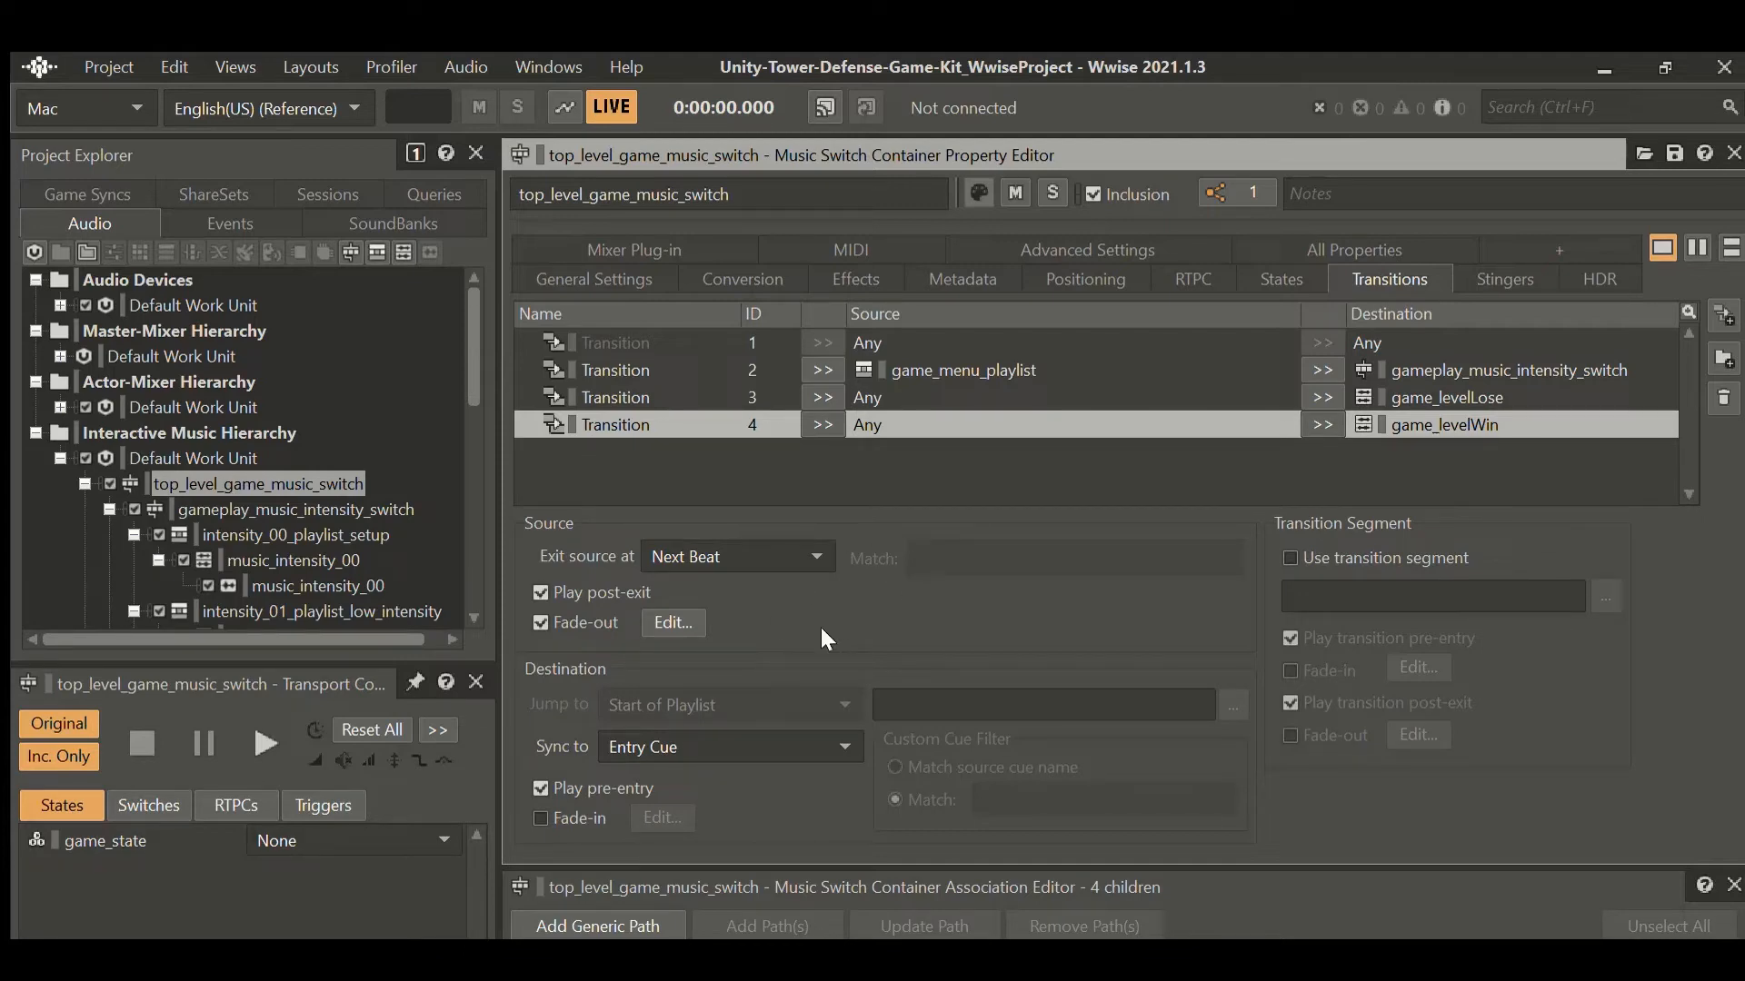
scroll(345, 511, "down", 2)
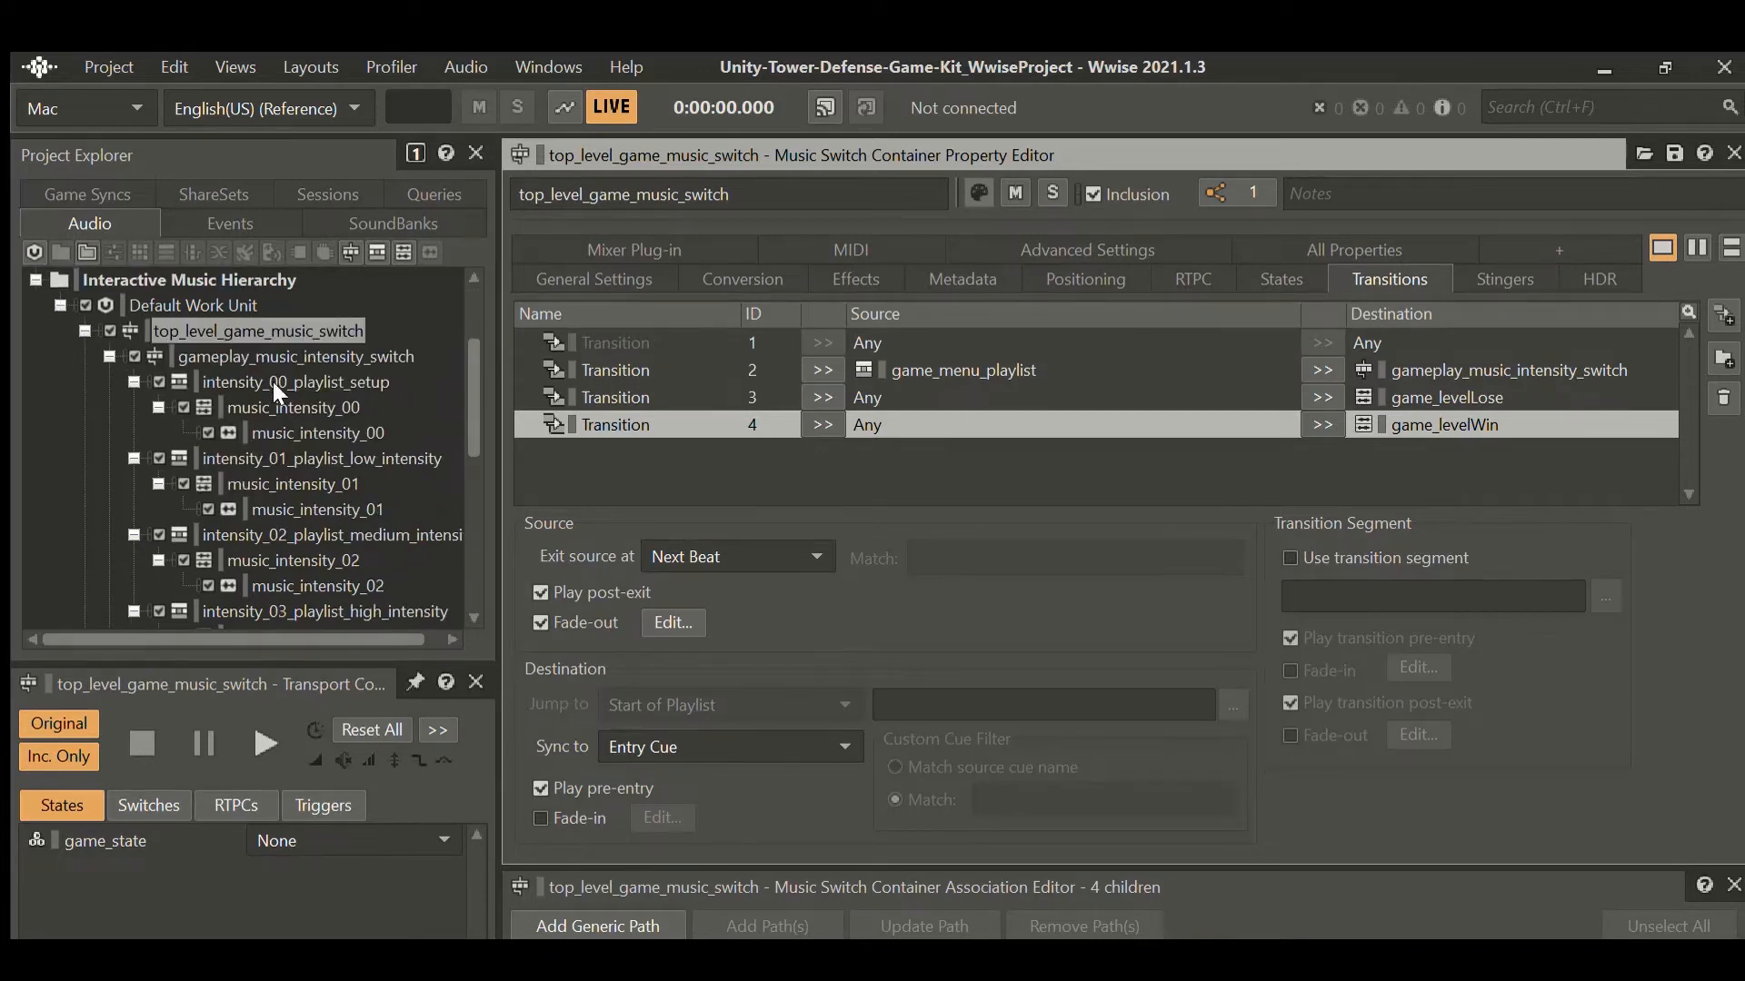
View the full music_intensity_00 timeline, then show gameplay_music_intensity_switch's intensity_0–3 playlist mapping.
left_click(293, 432)
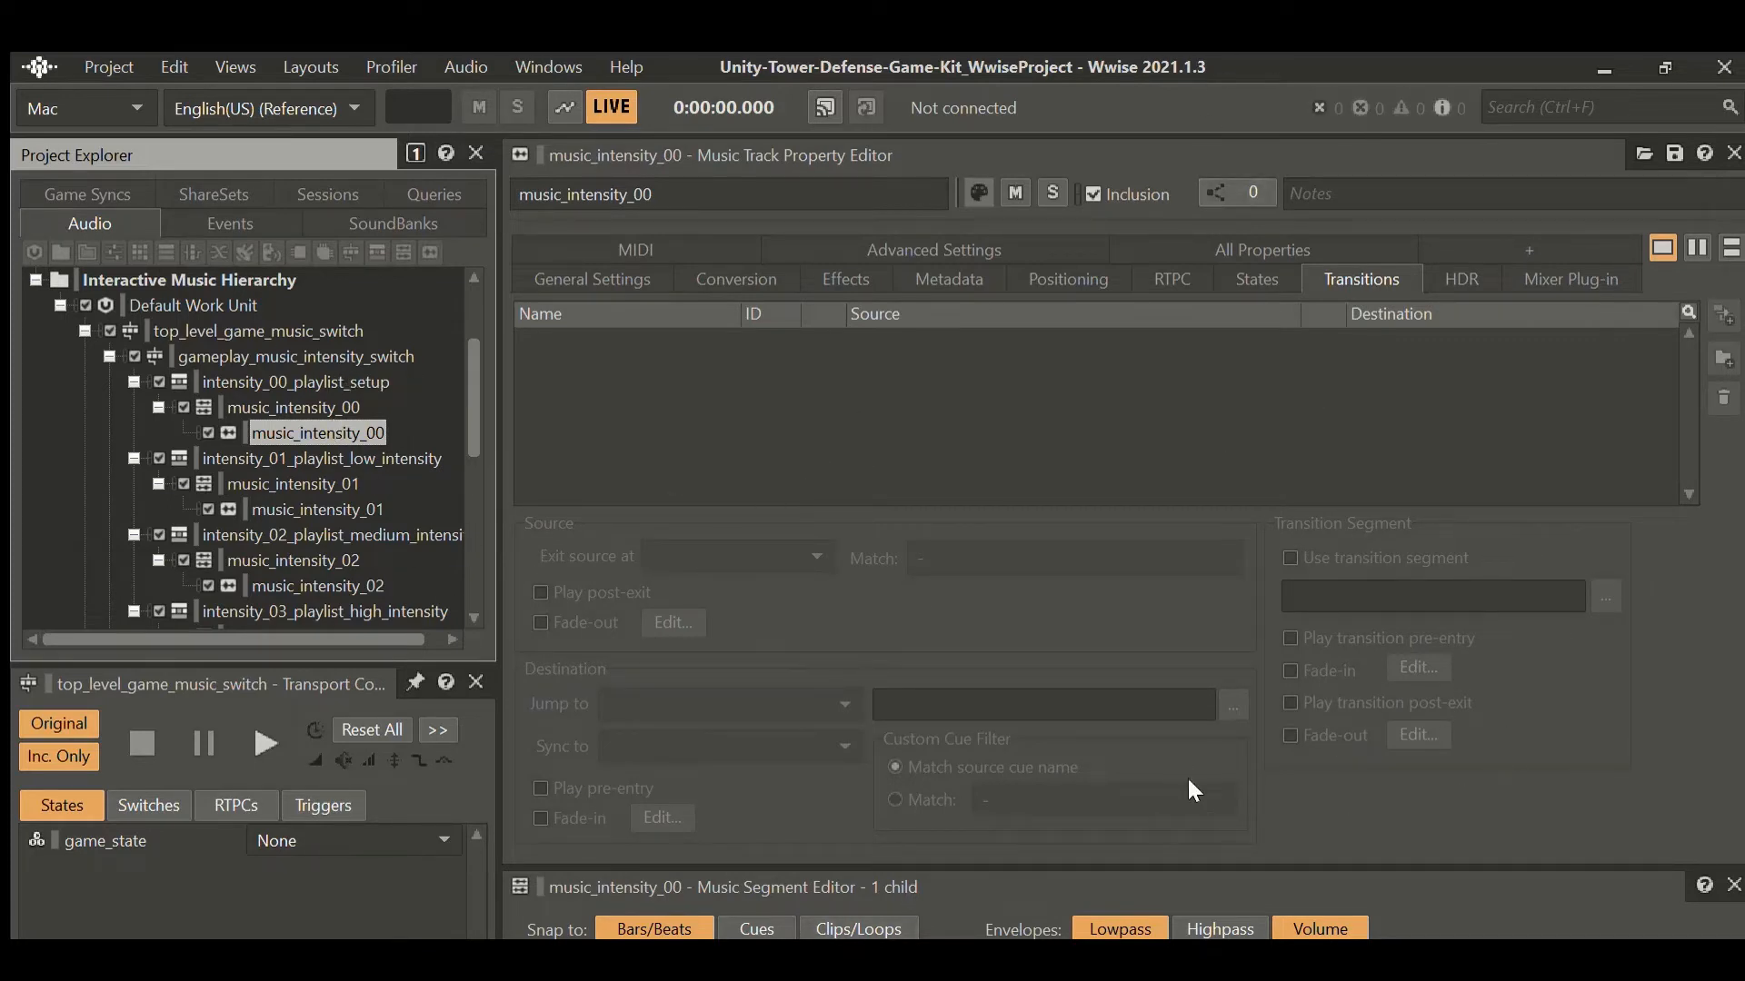
left_click_drag(1117, 845, 1117, 400)
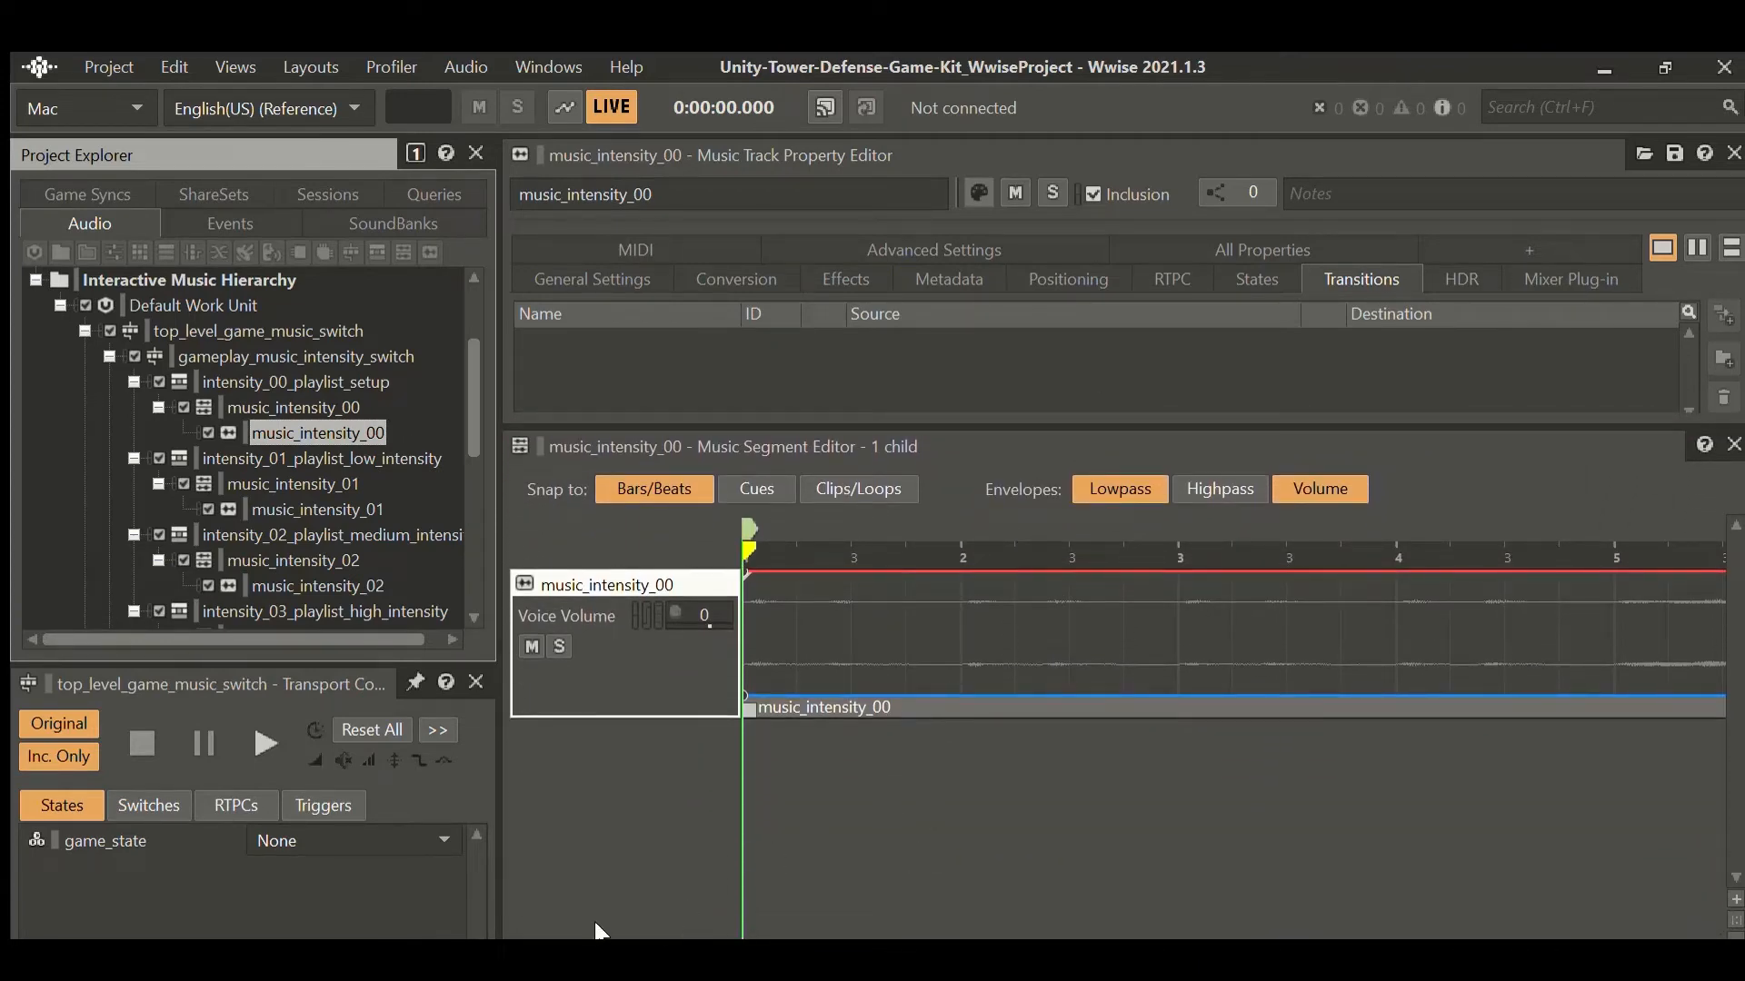
left_click_drag(594, 923, 1614, 905)
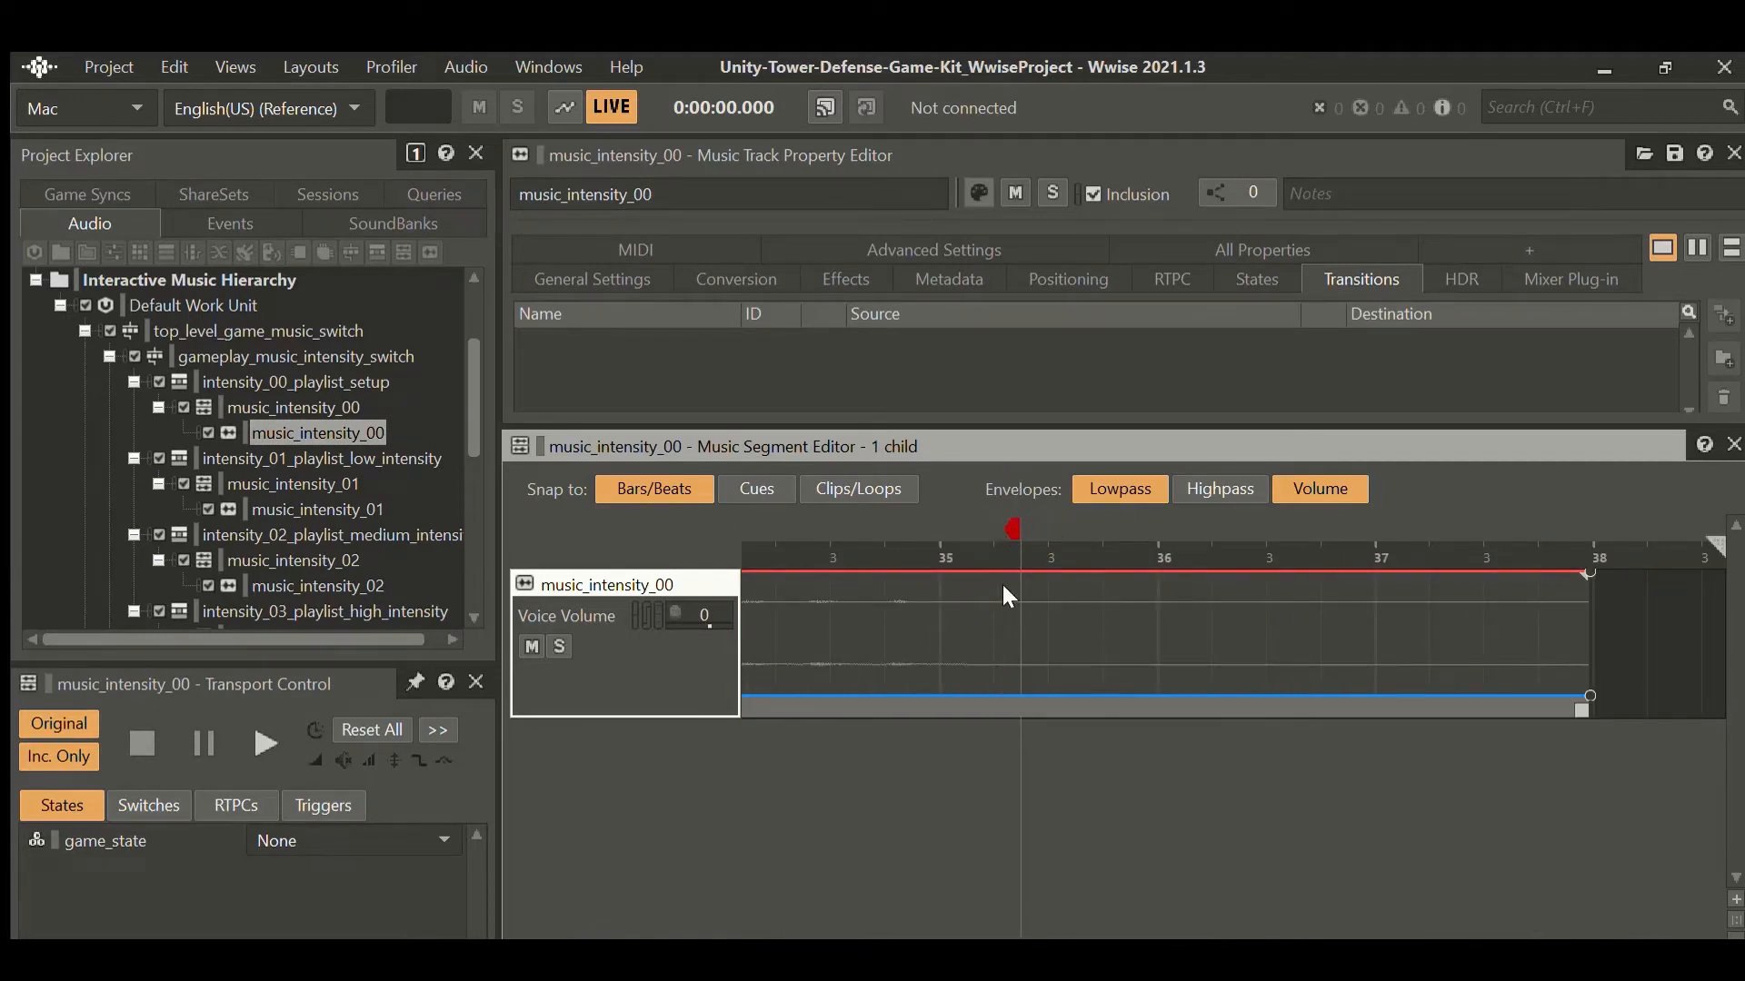
left_click(275, 350)
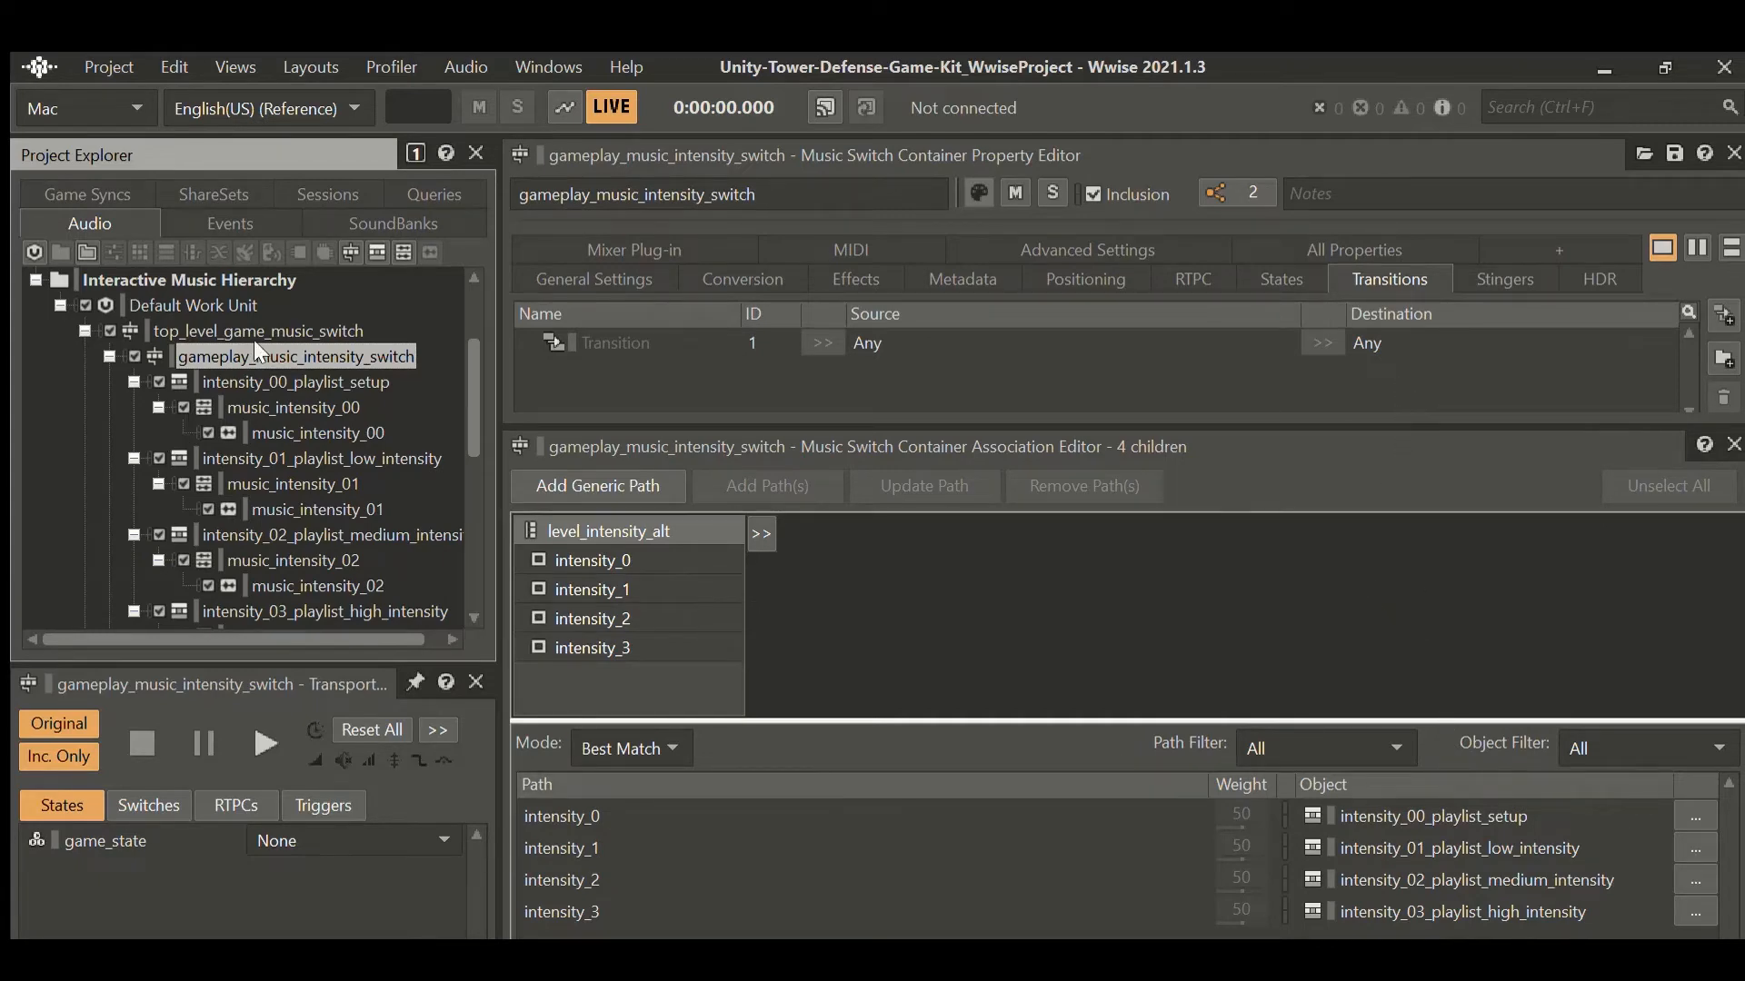
Browse the intensity_03, intensity_02 and intensity_01 music playlists.
scroll(256, 445, "down", 2)
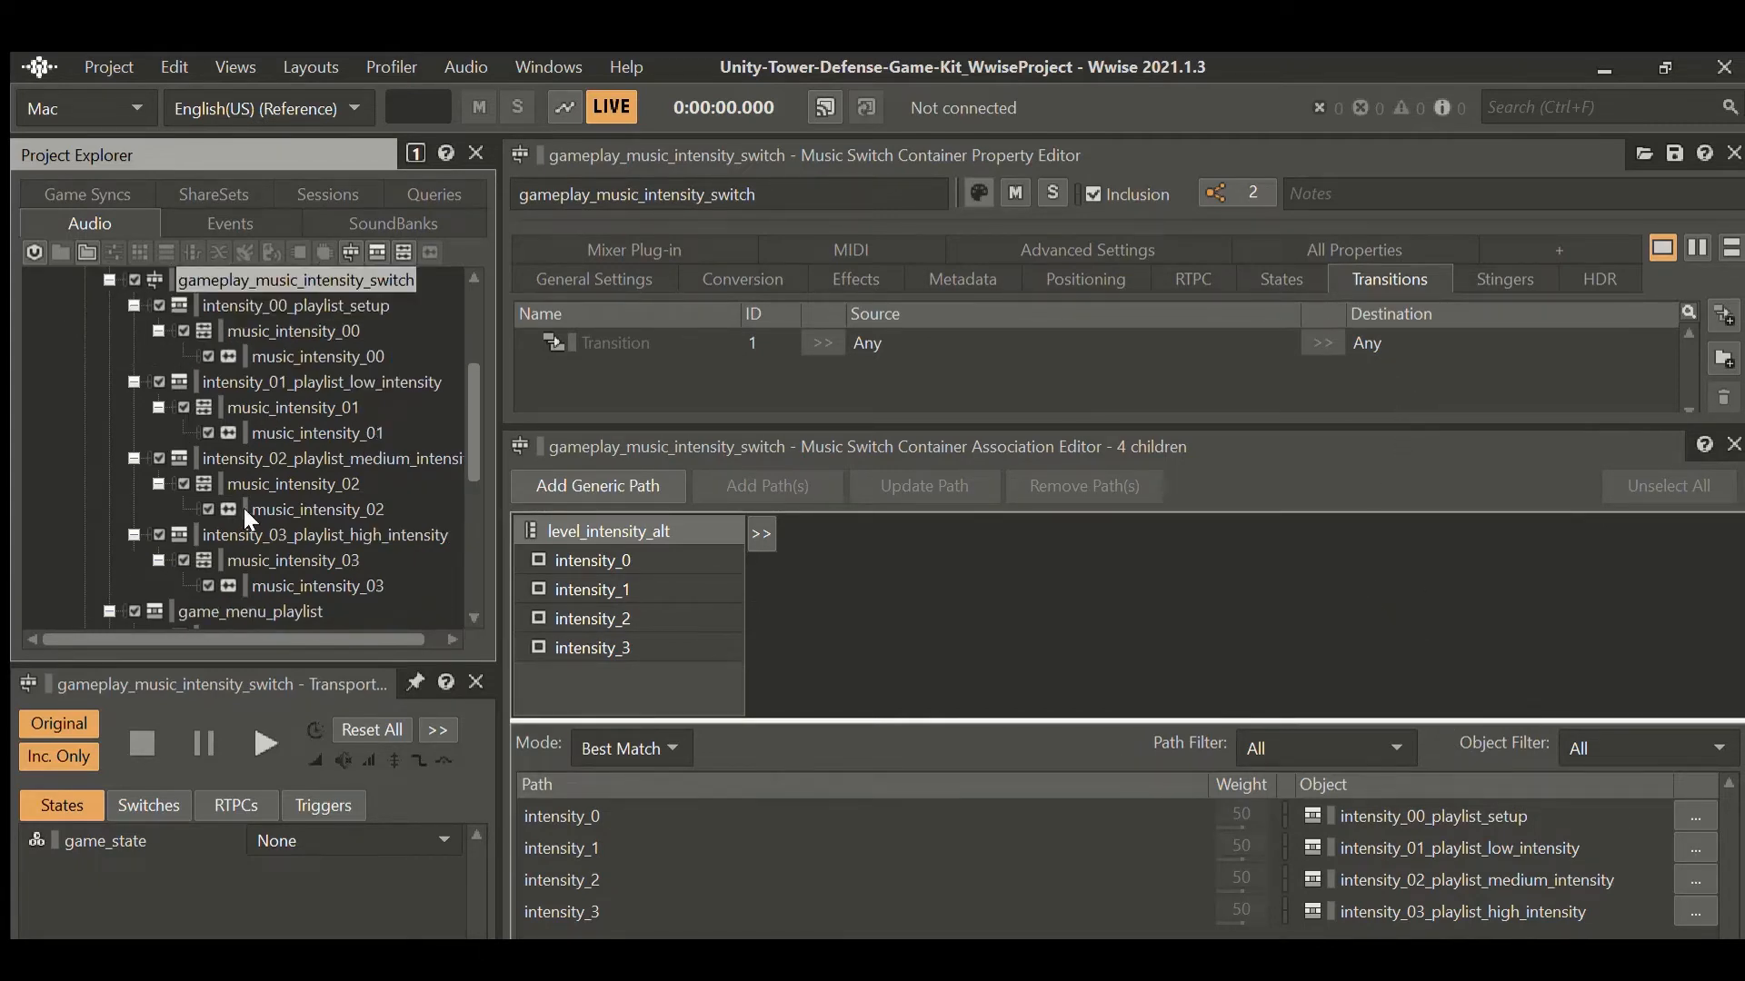
left_click(290, 459)
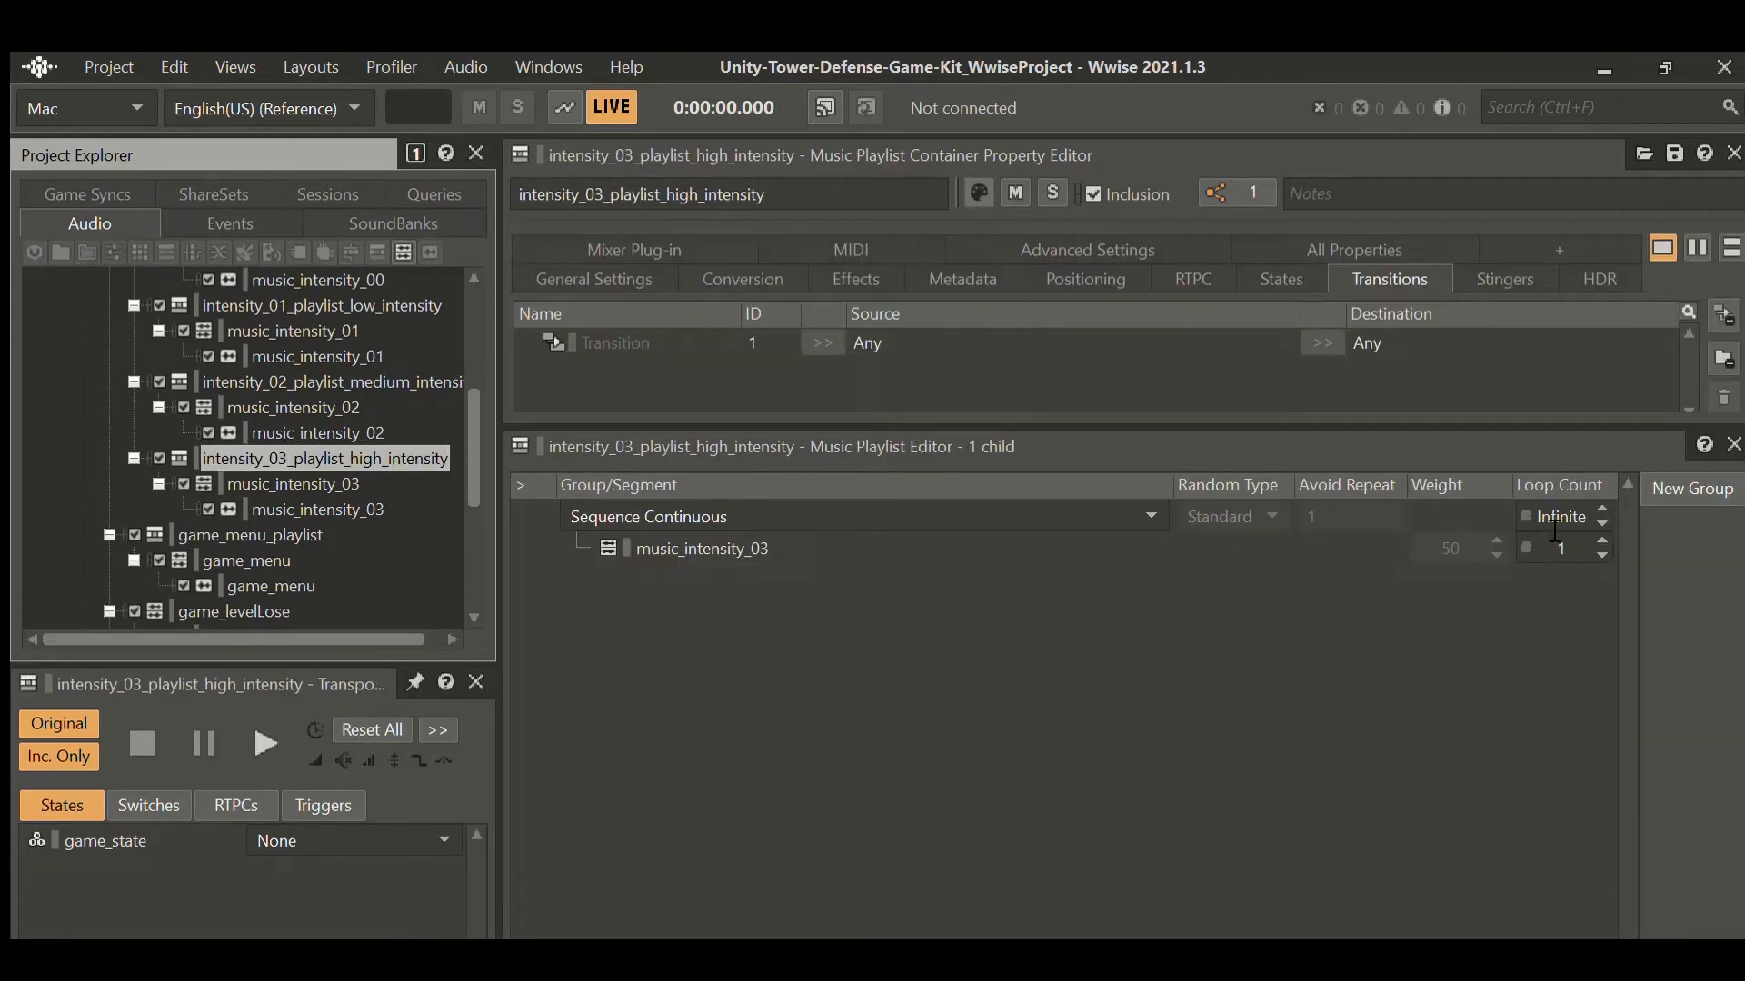
left_click(304, 382)
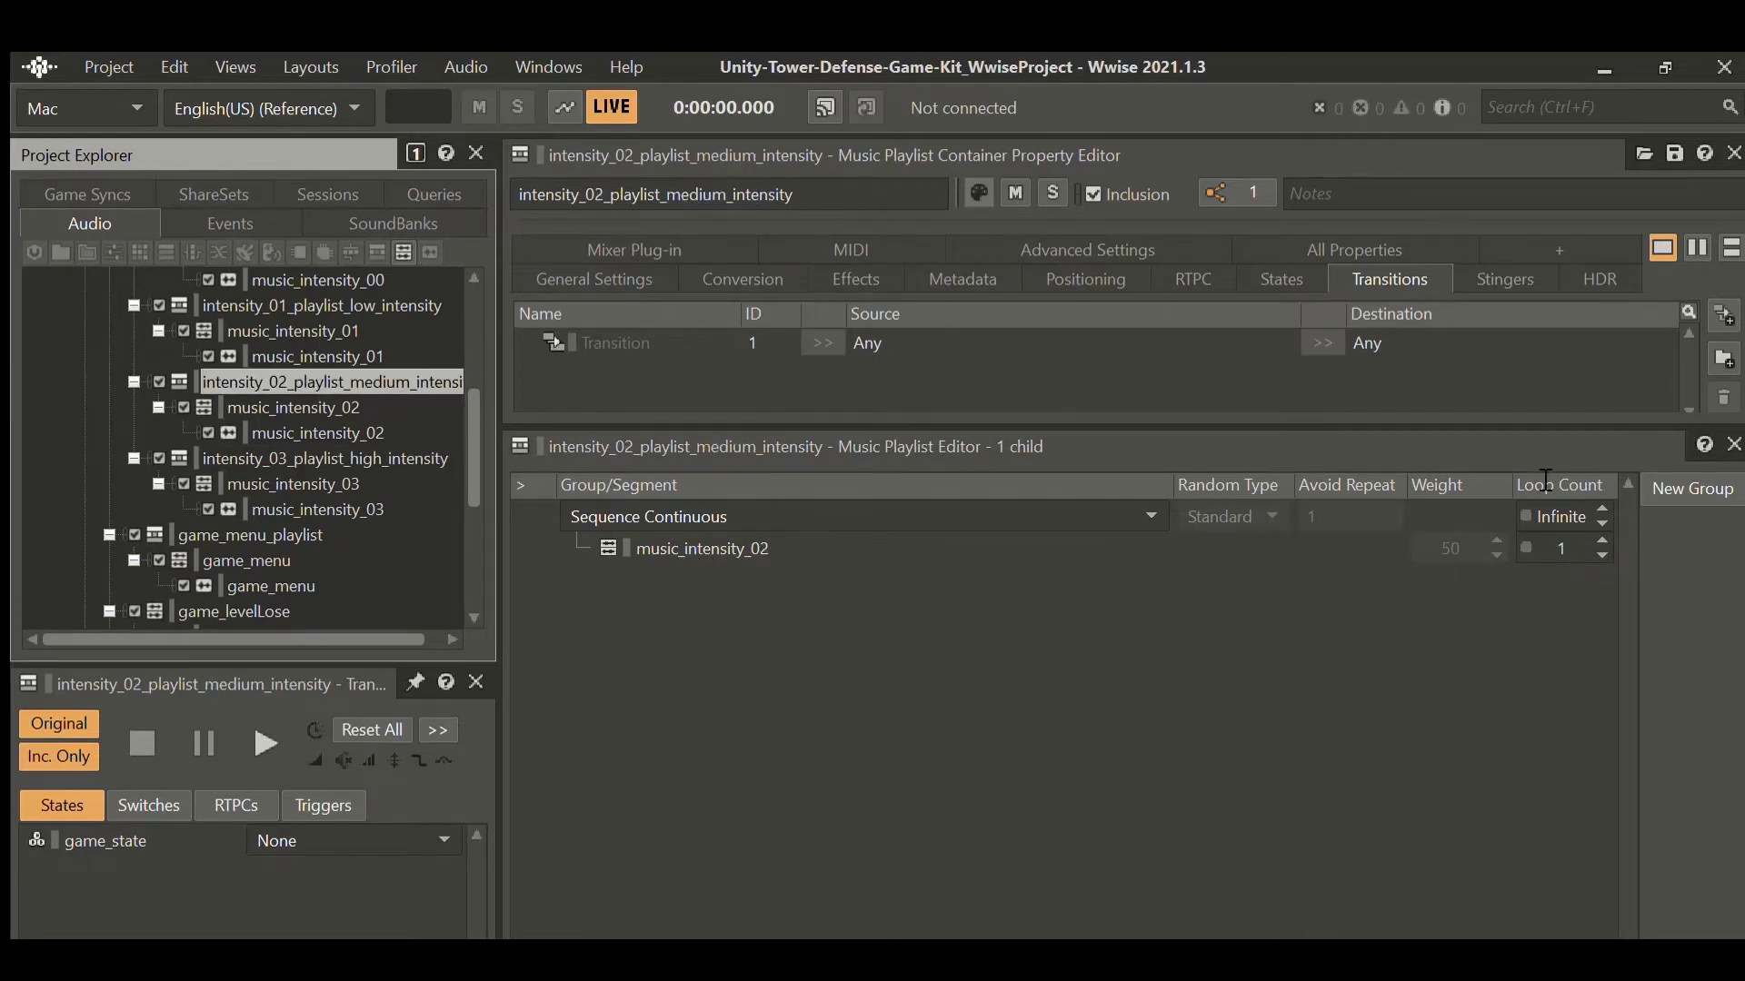
left_click(370, 306)
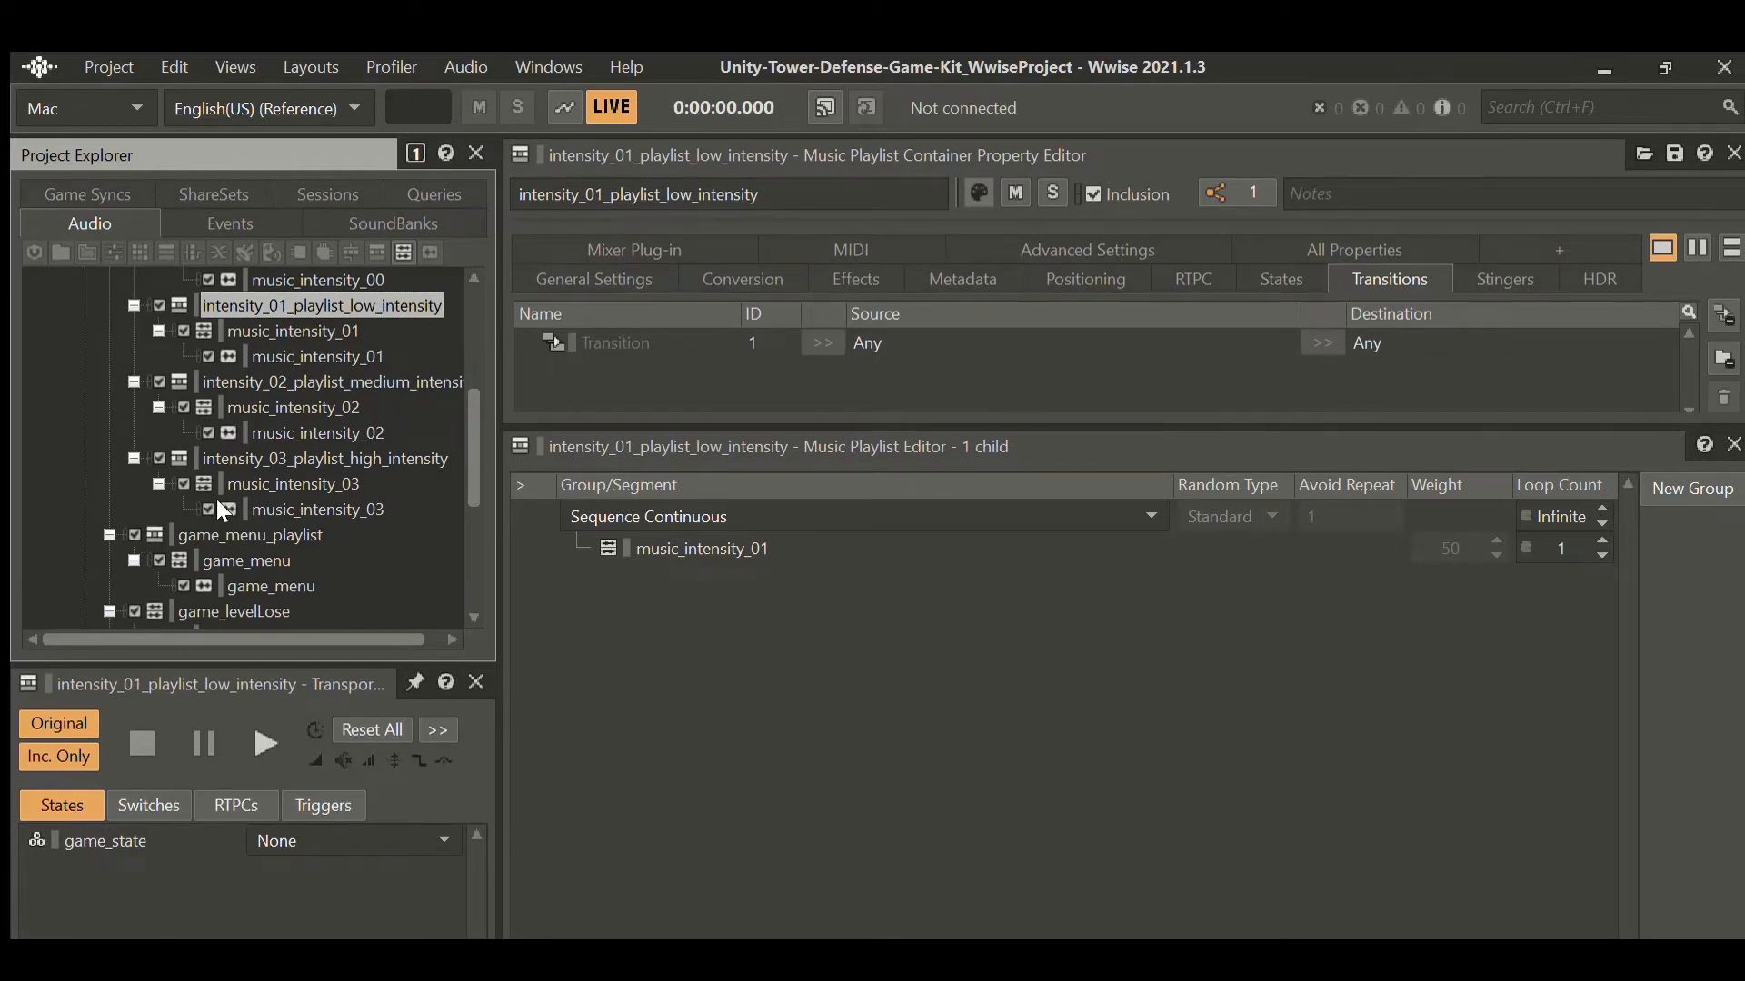
Look at the game_menu segment and its track, then open the game_levelLose segment.
scroll(228, 480, "down", 1)
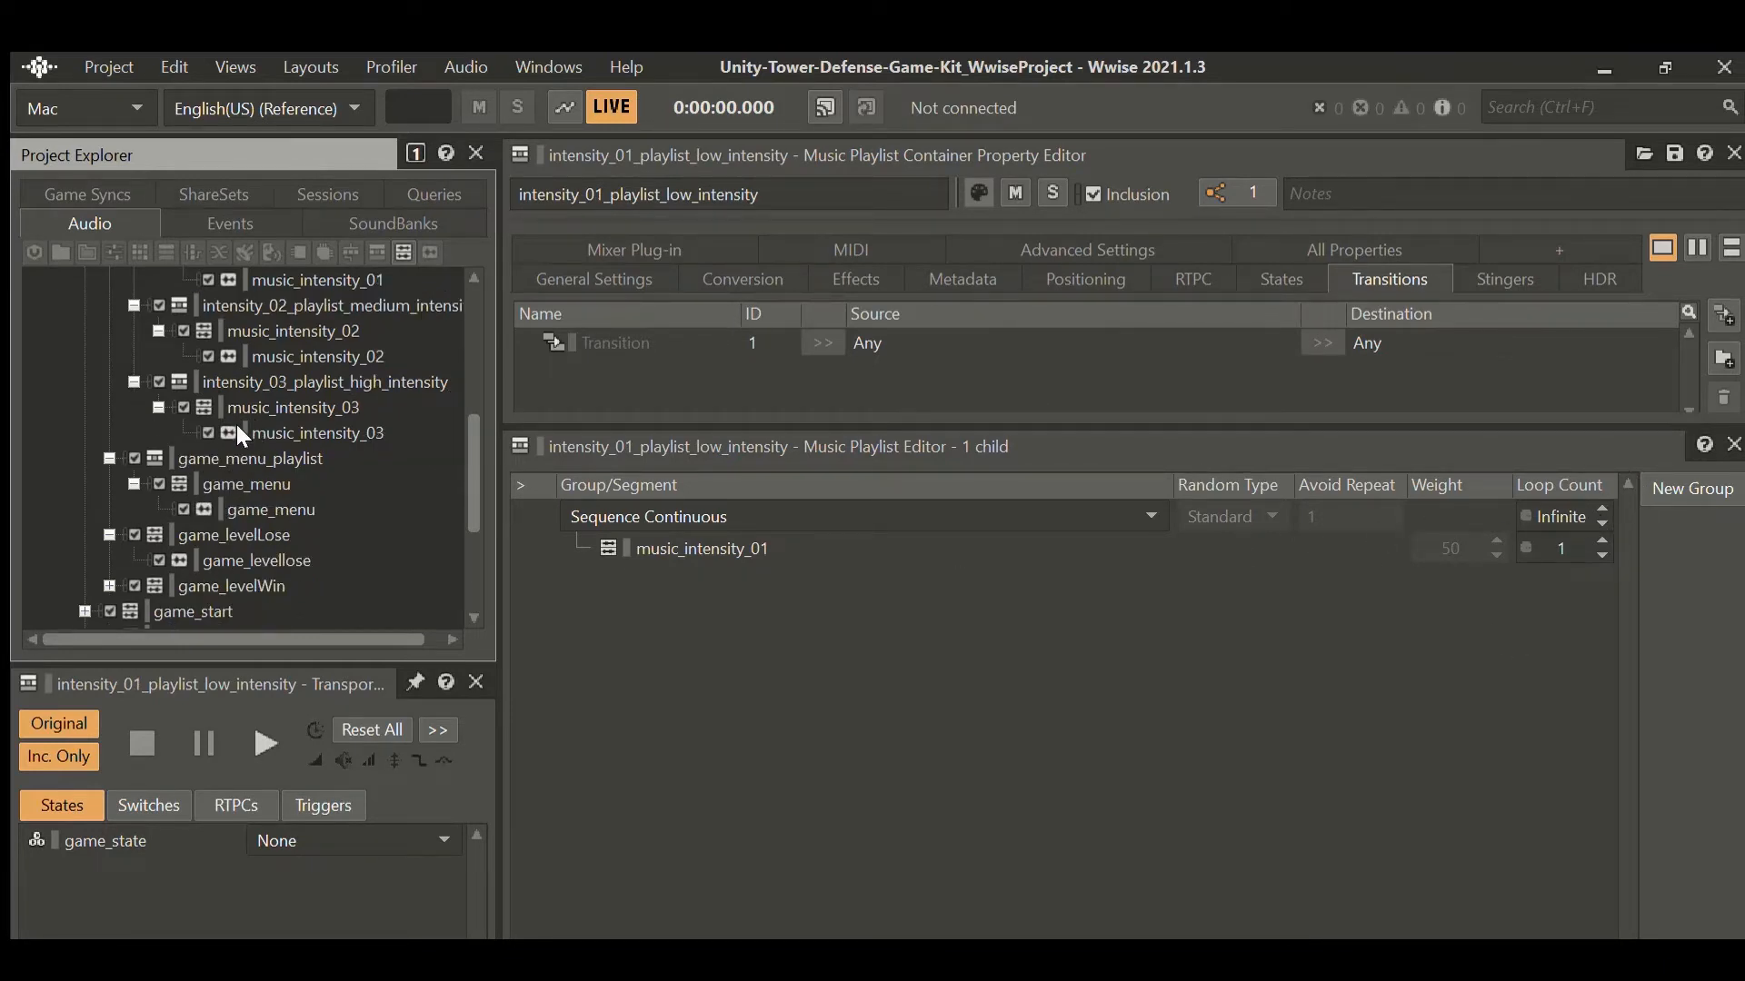
left_click(256, 484)
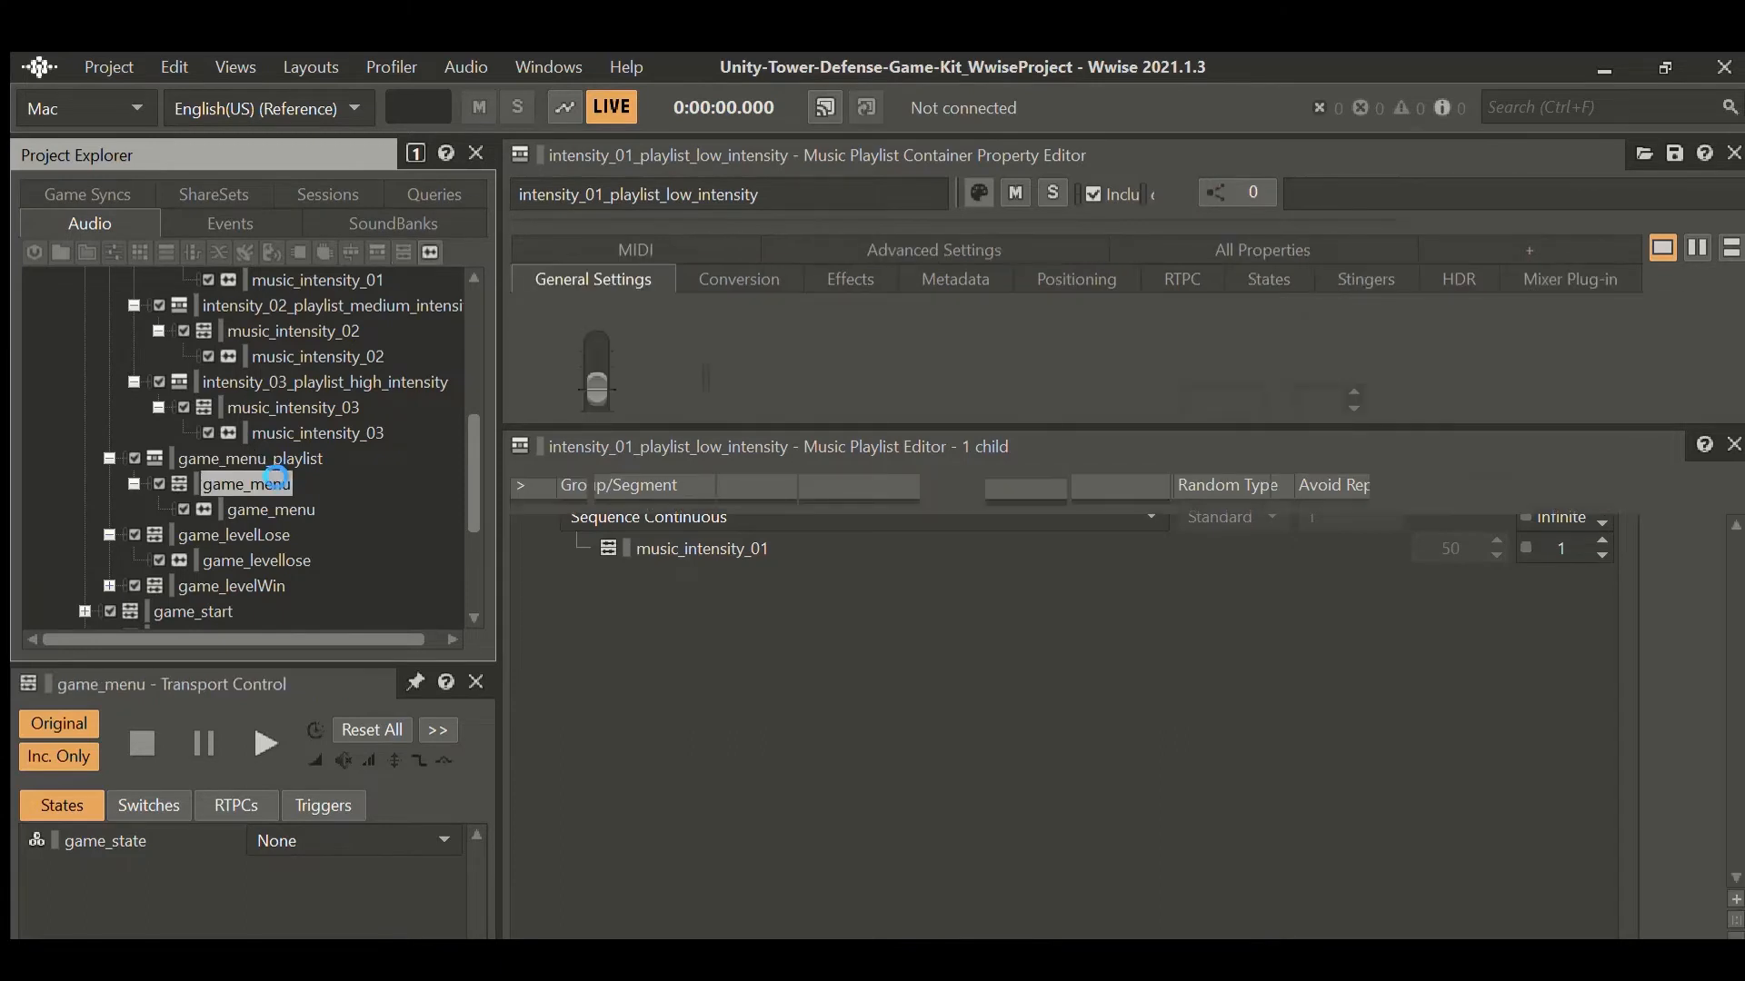
left_click(254, 509)
scroll(252, 521, "down", 1)
left_click(235, 458)
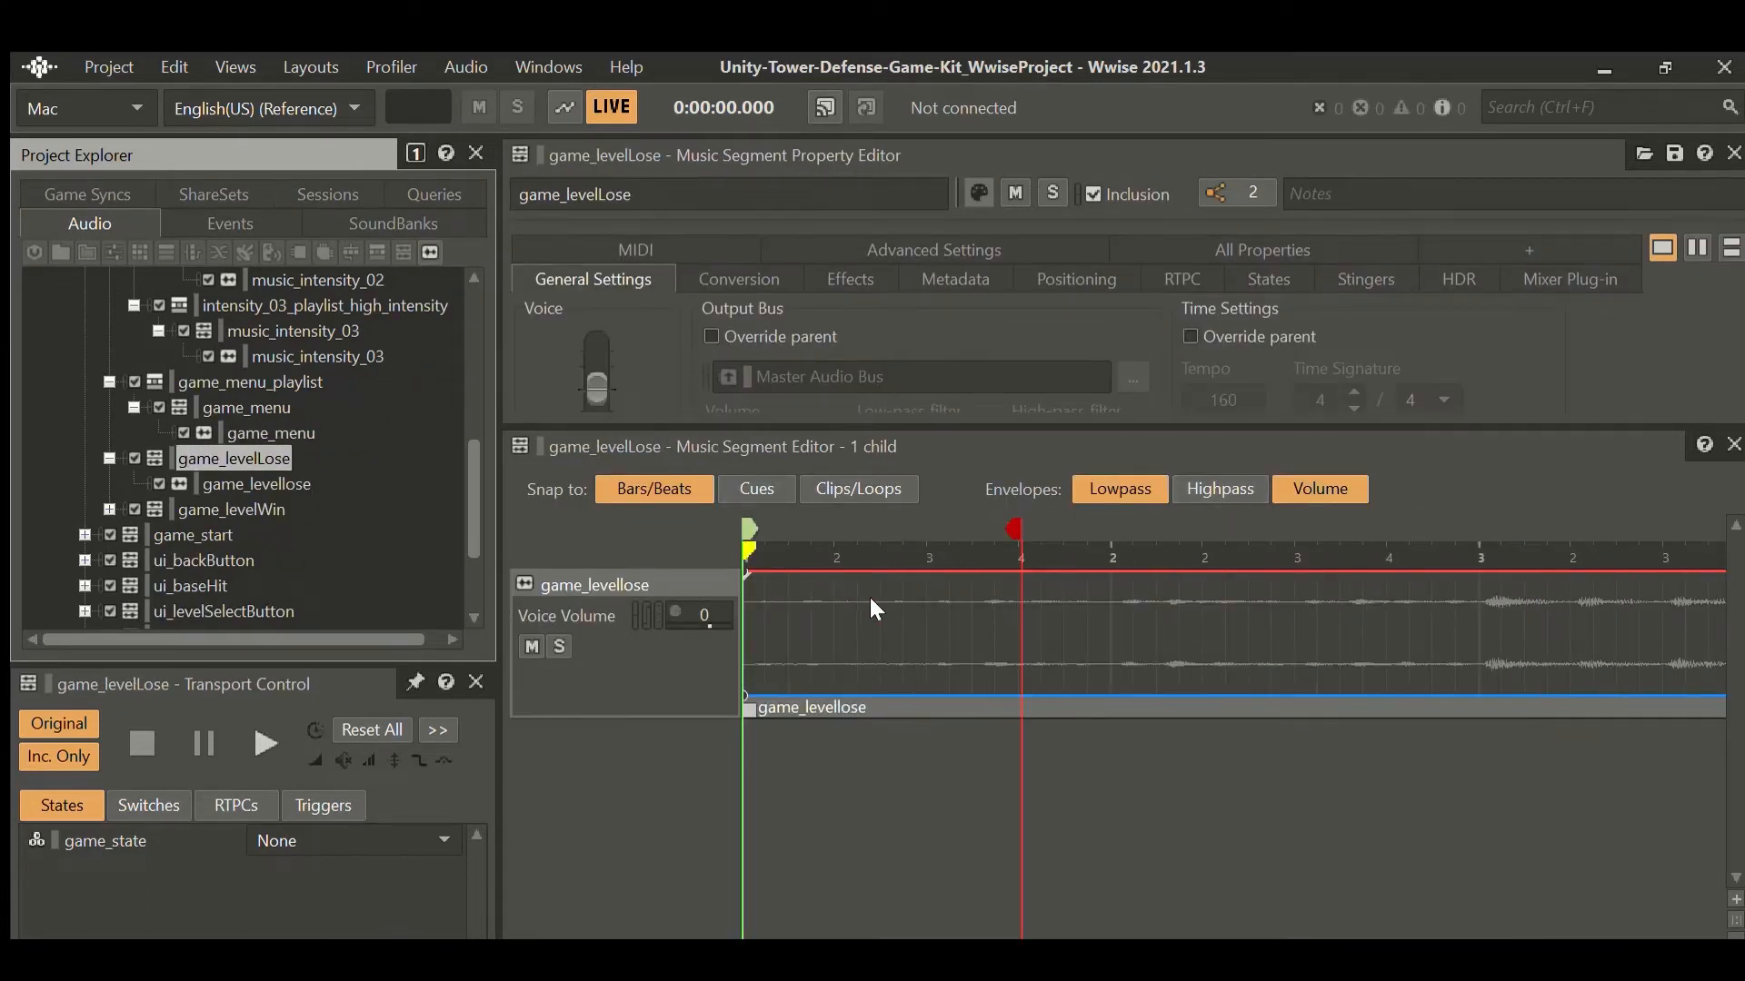
Play the game_levelLose music, then the game_levelWin music.
left_click(265, 744)
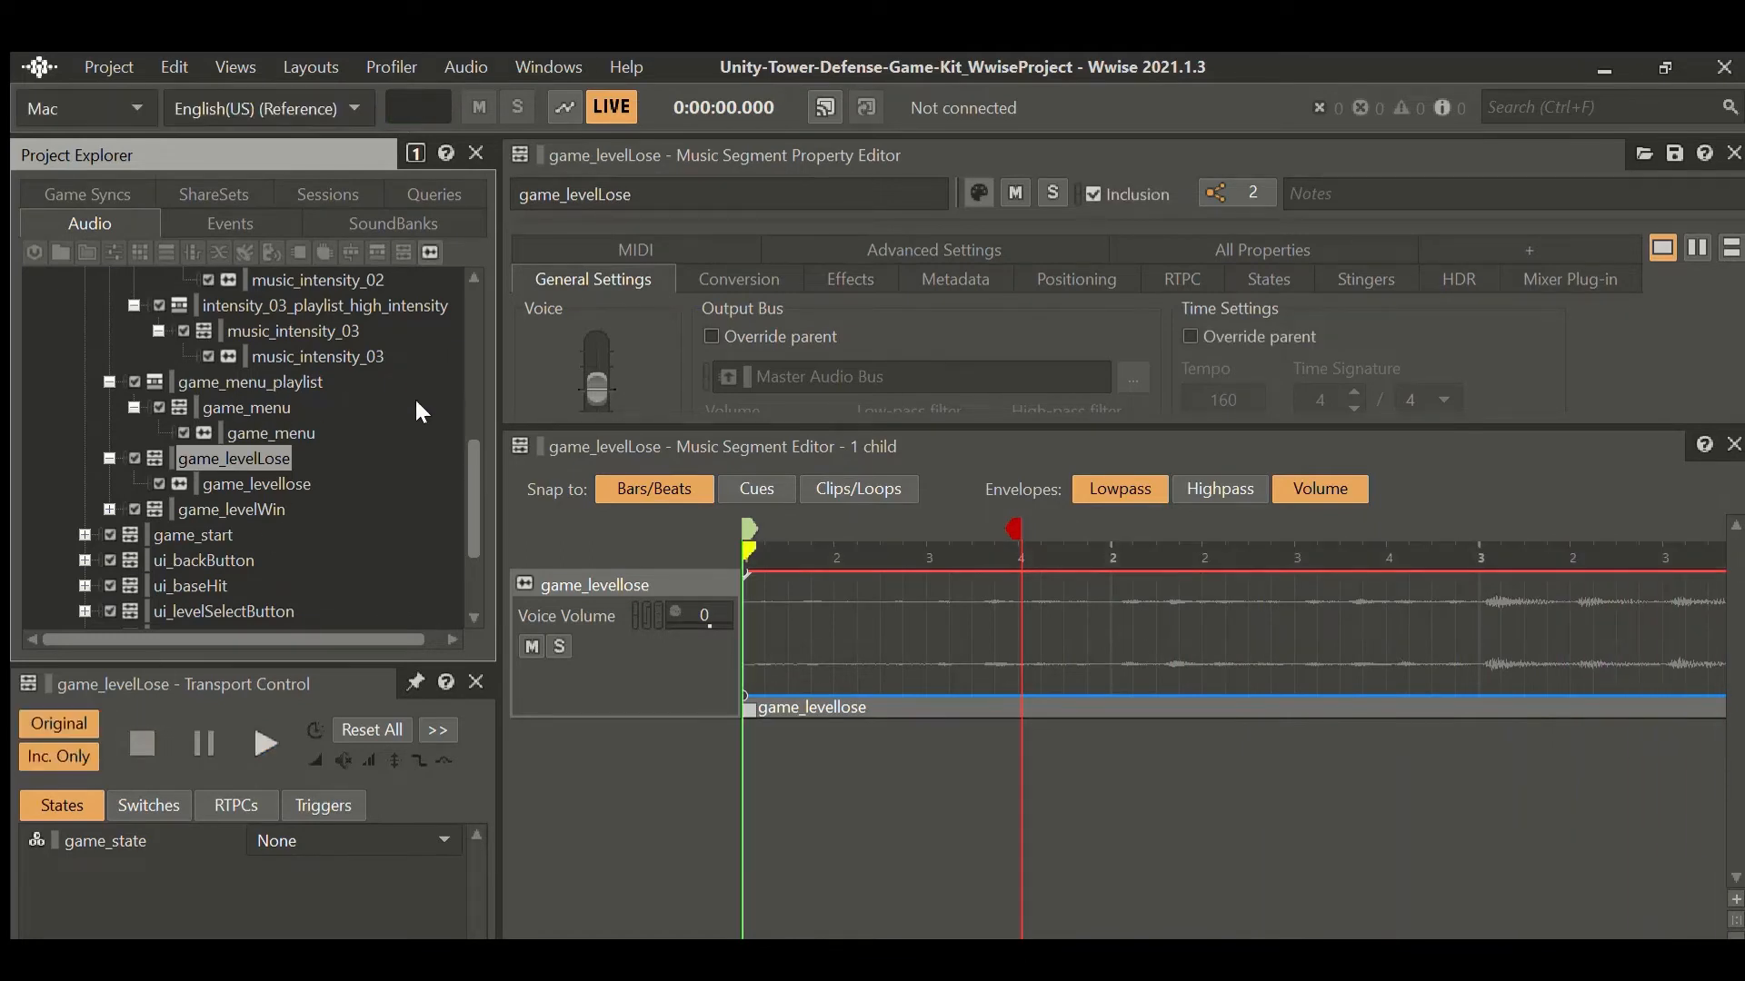
key("Down")
key("Down")
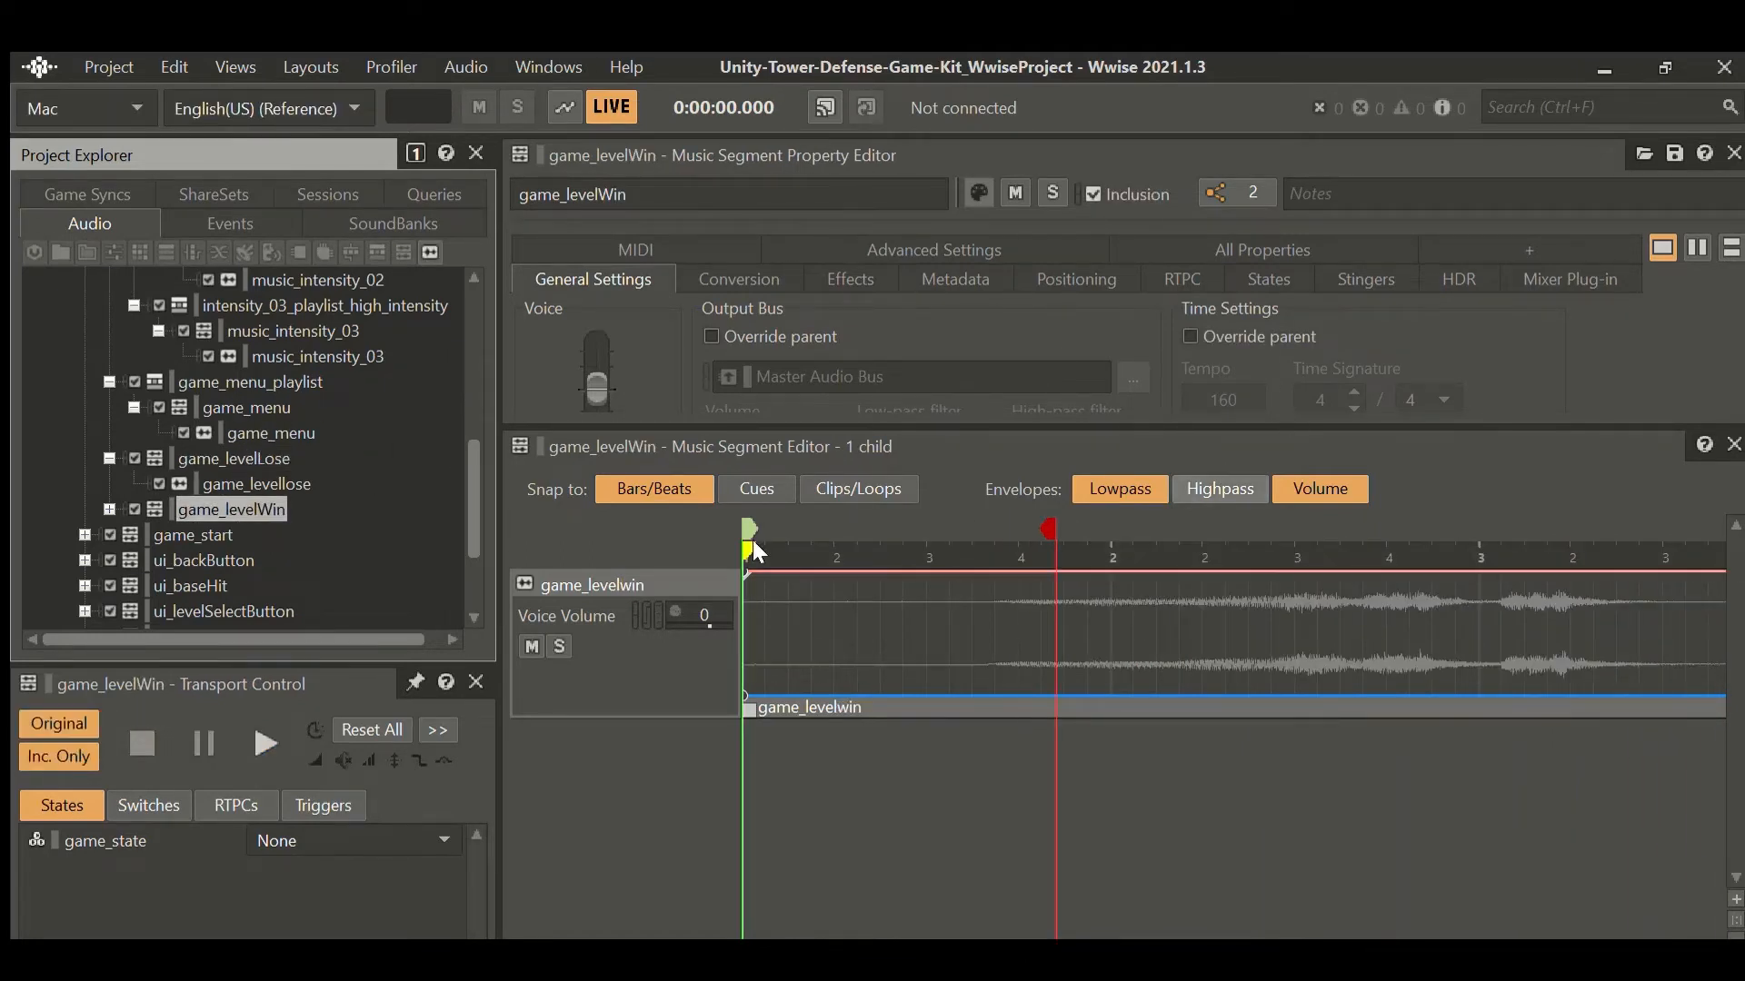
key("space")
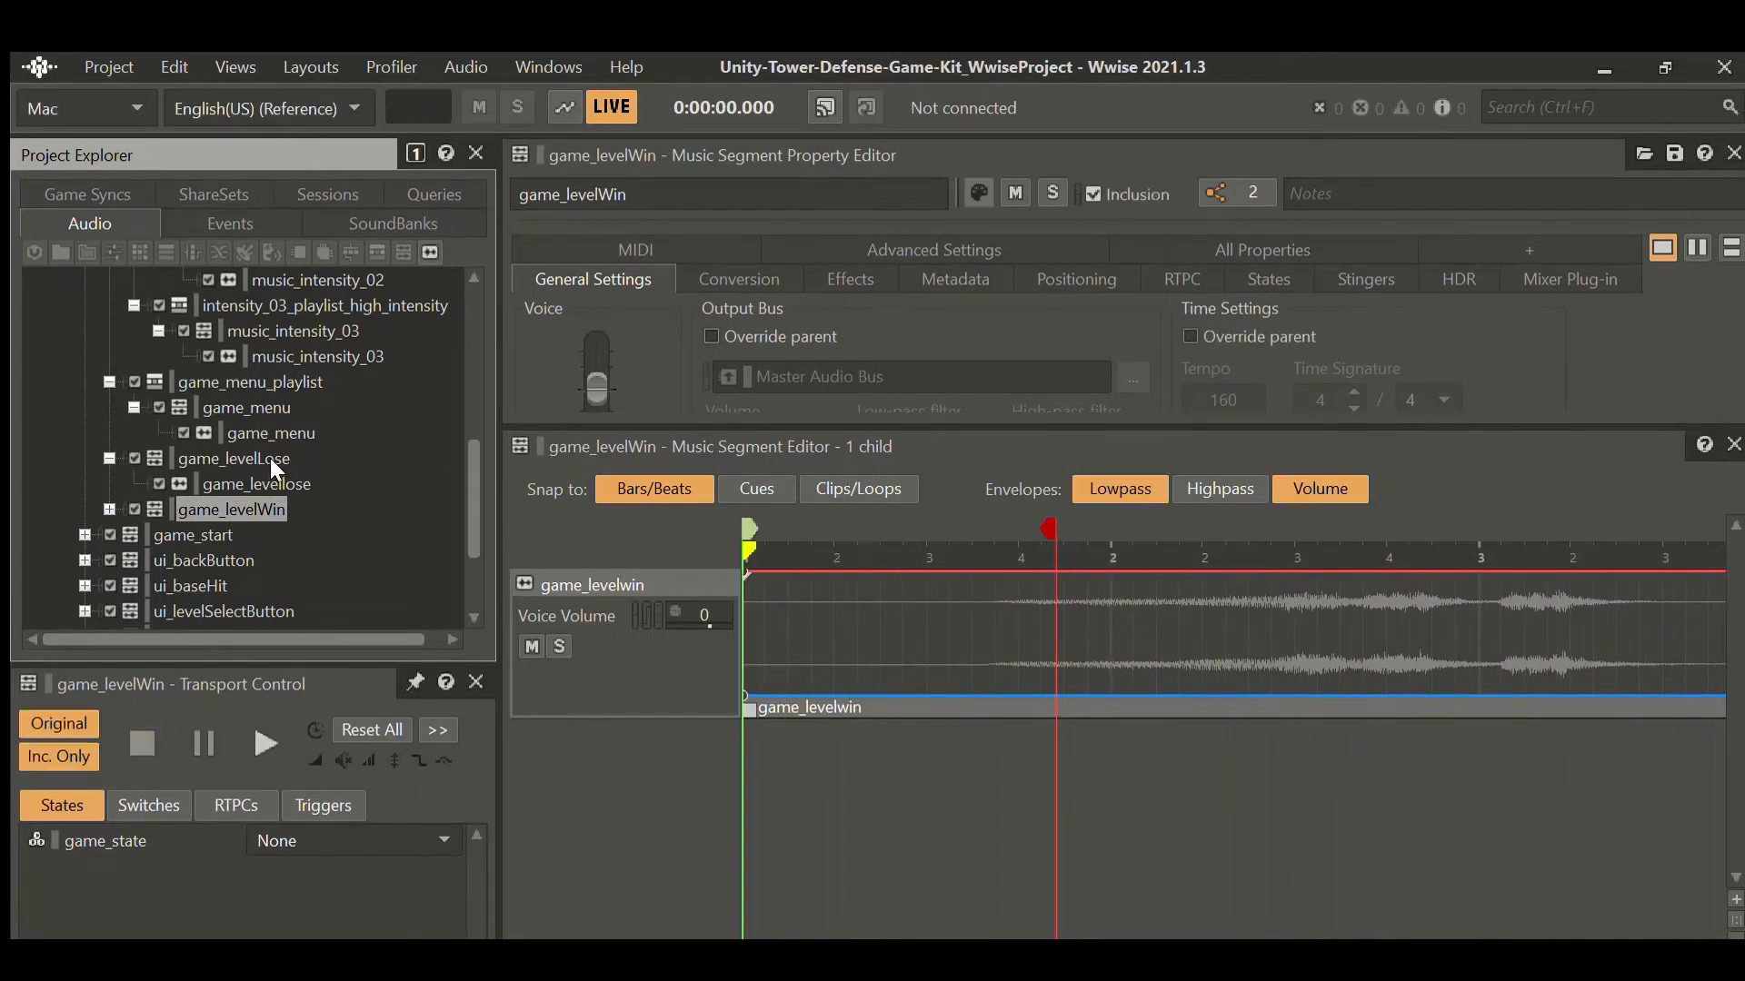
Scroll the Project Explorer and select the ui_levelSelectButton segment.
scroll(270, 469, "up", 2)
scroll(269, 467, "down", 3)
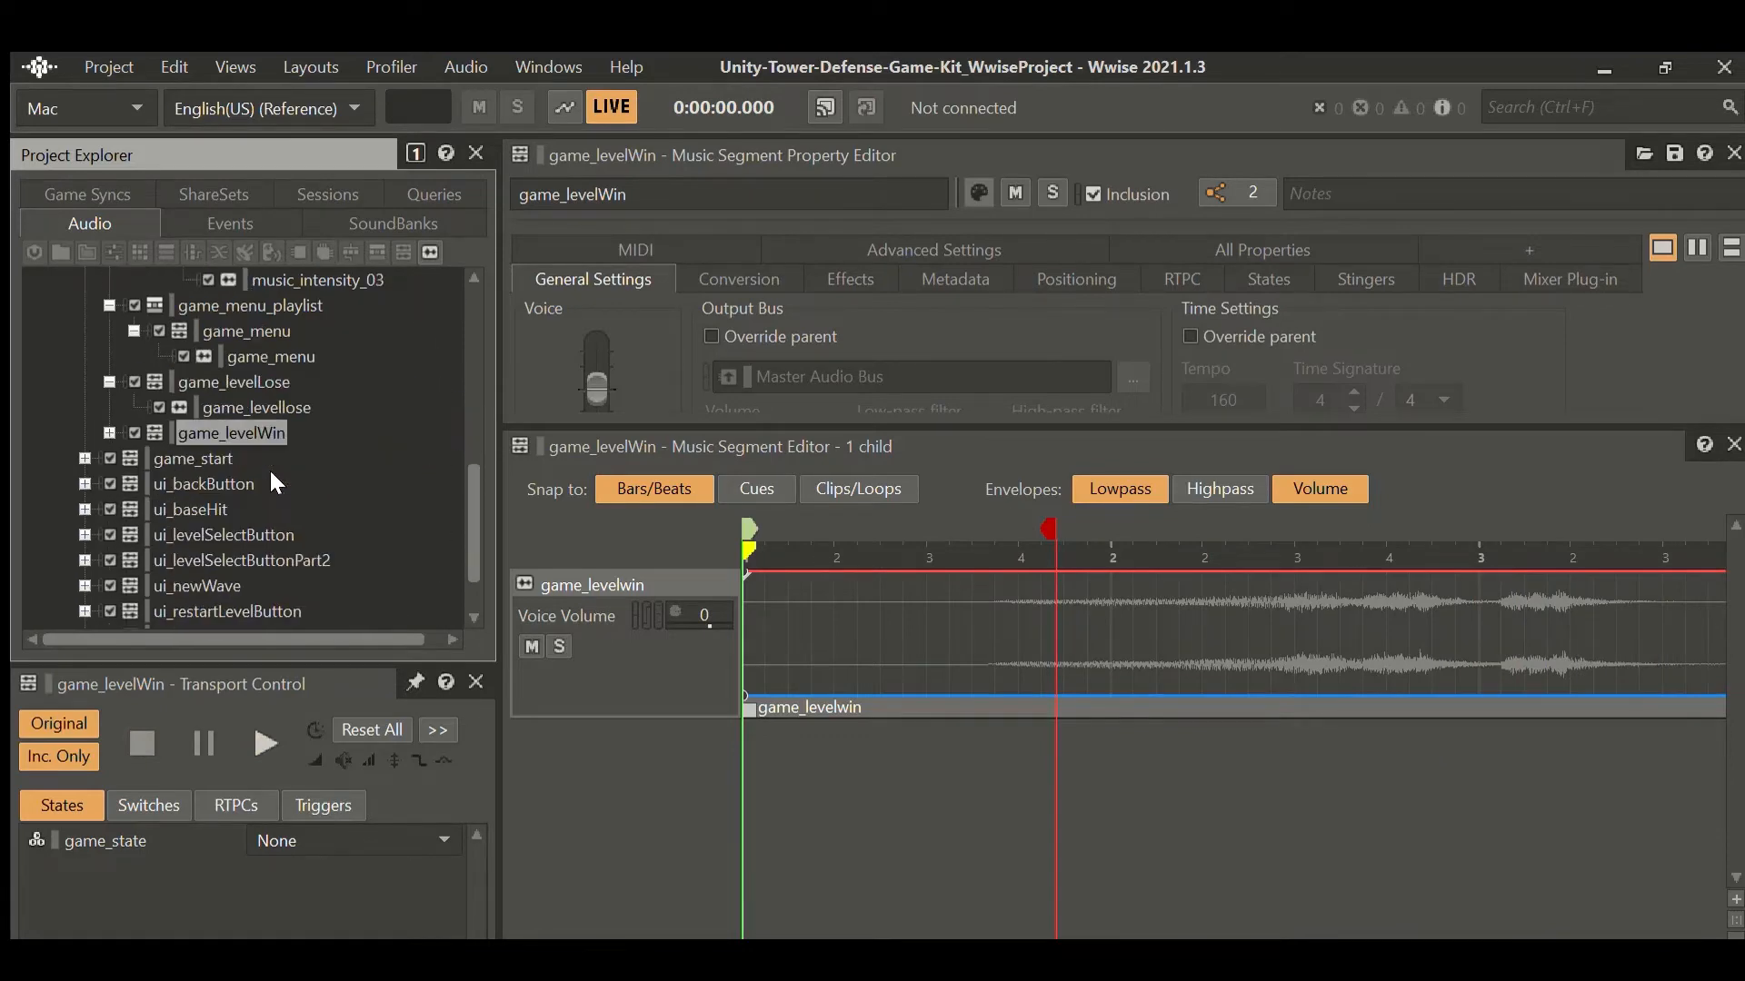
scroll(268, 484, "down", 1)
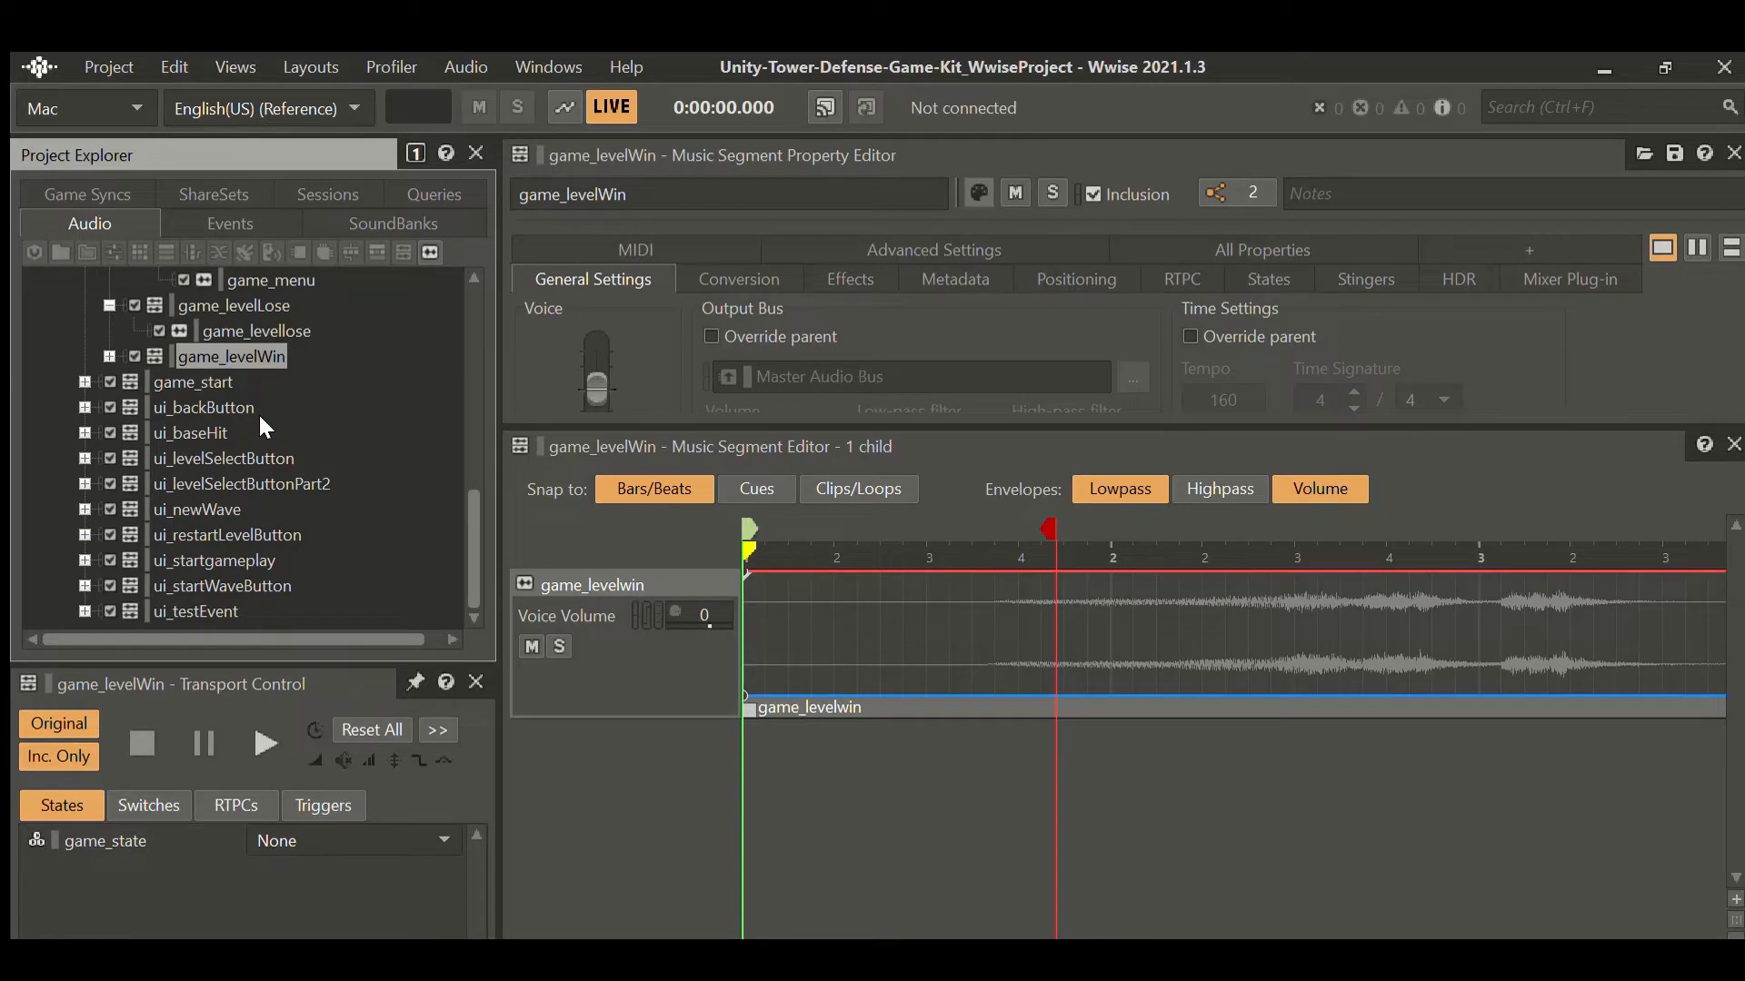
left_click(228, 458)
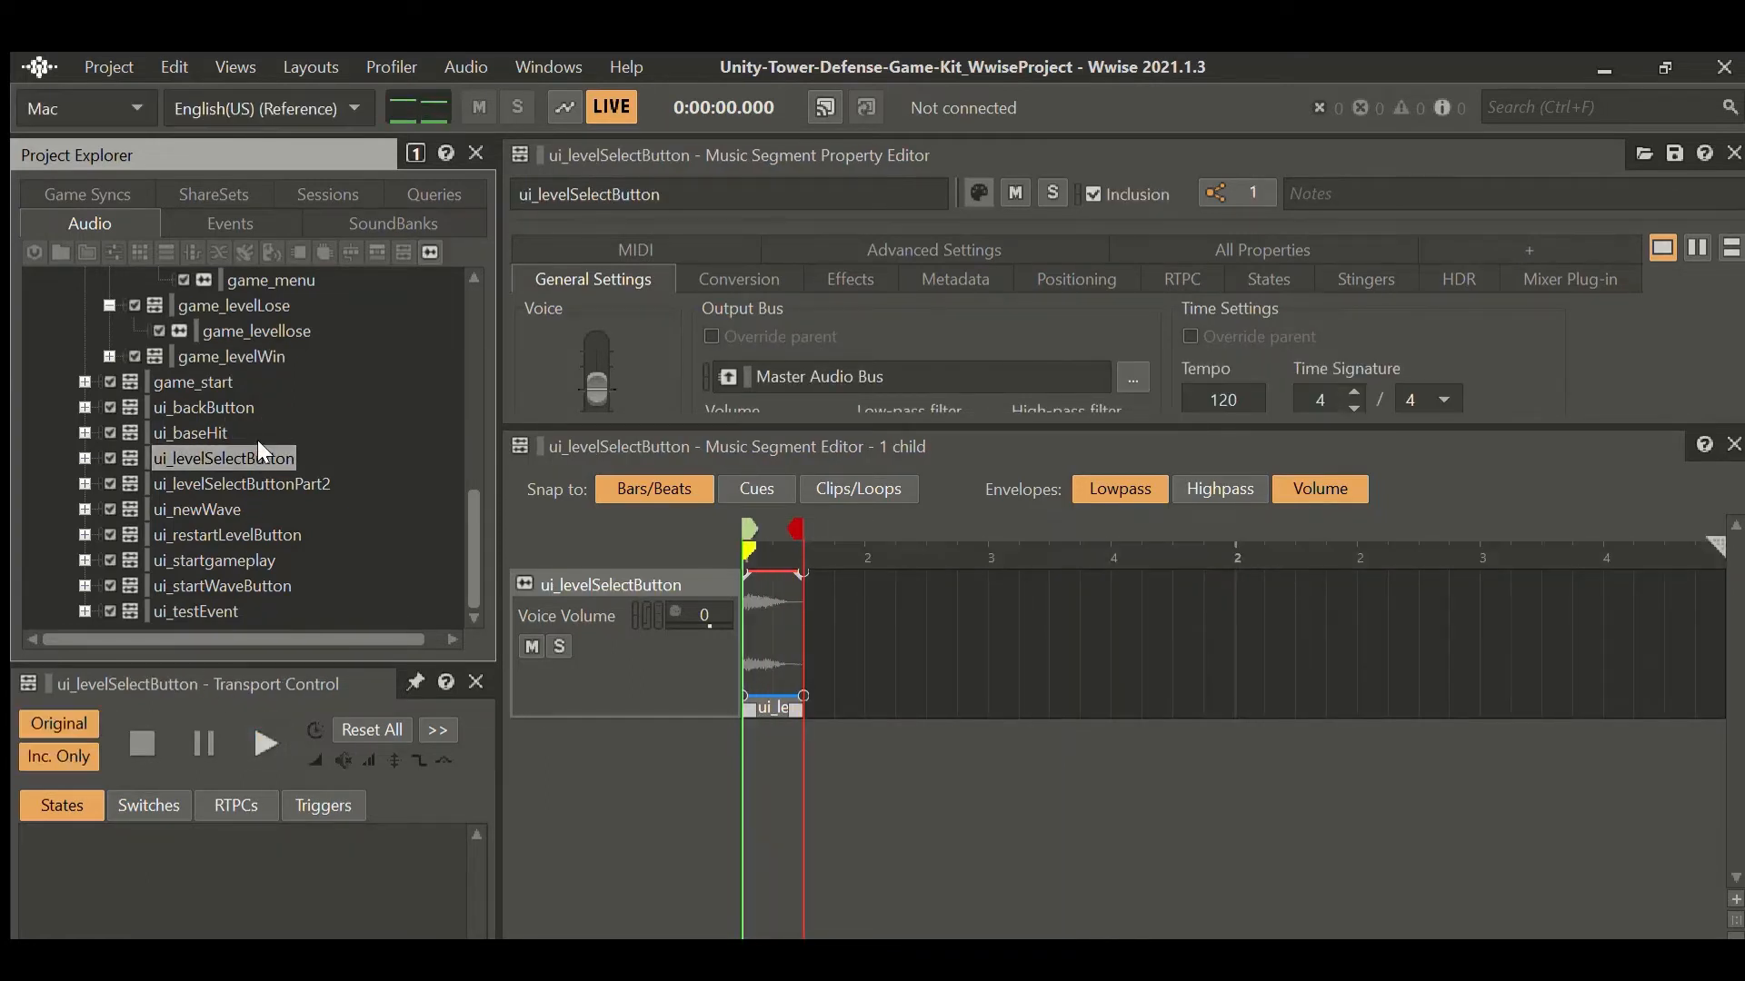
Play the ui_levelSelectButtonPart2, ui_backButton and game_start segments in turn.
left_click(244, 485)
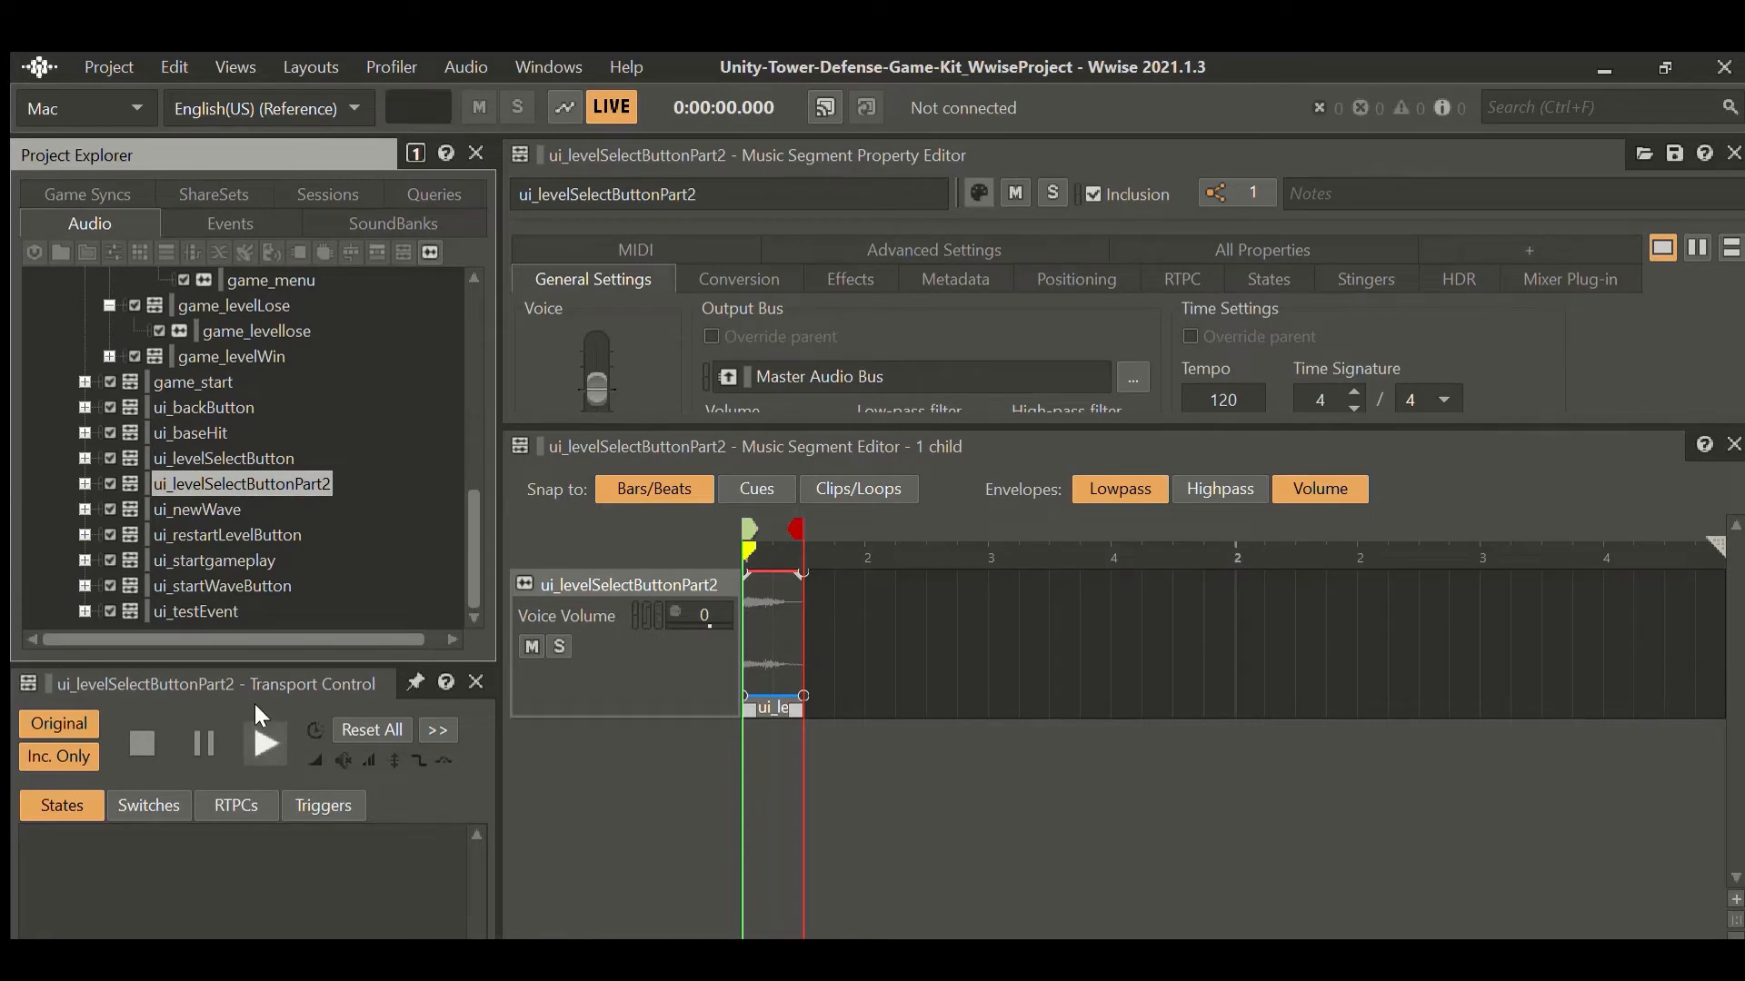
left_click(258, 719)
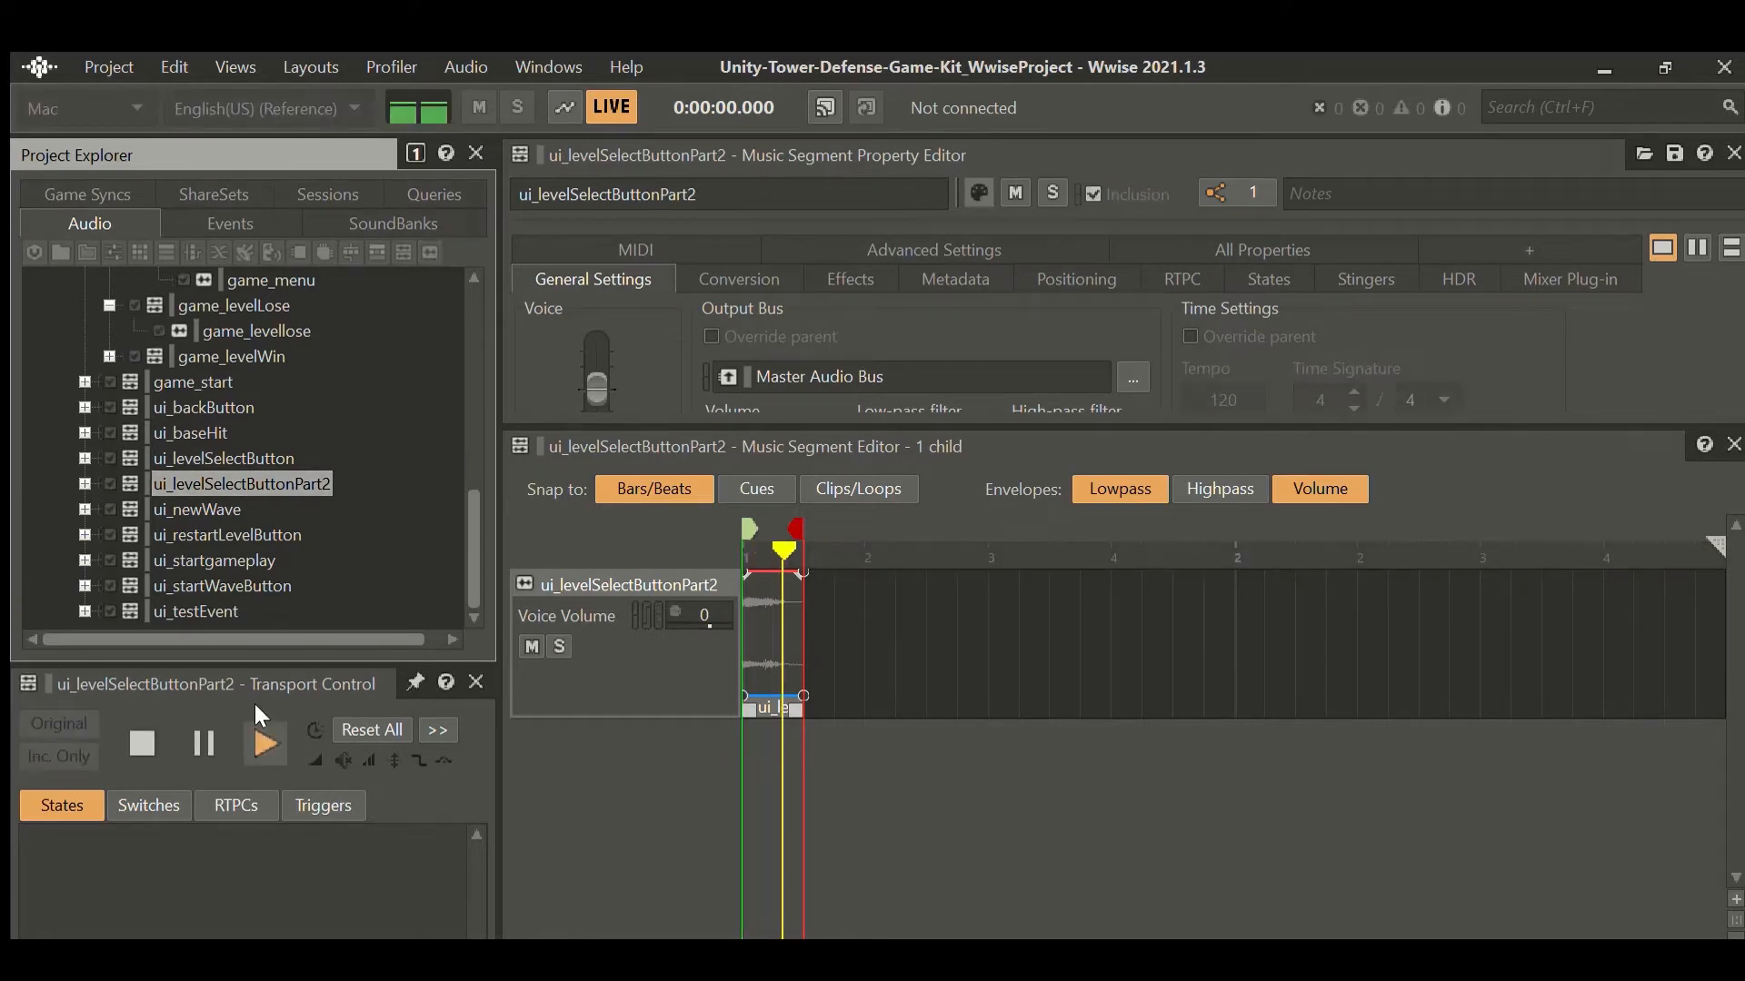
left_click(220, 405)
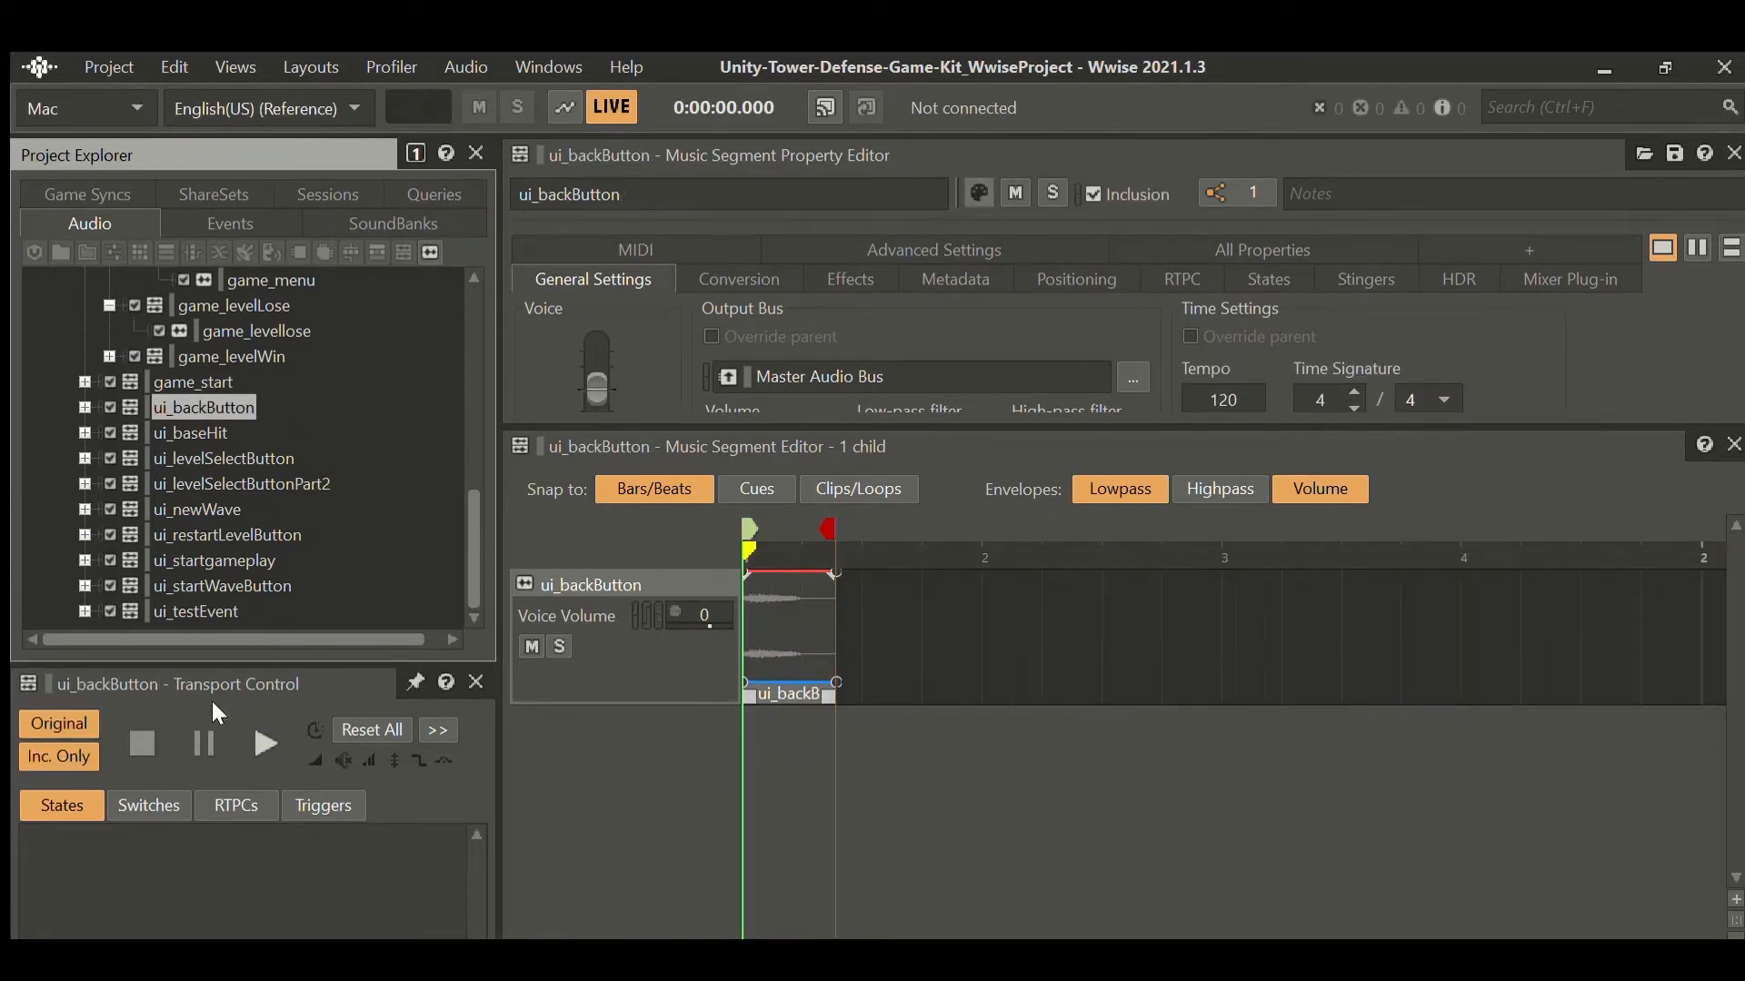
left_click(261, 719)
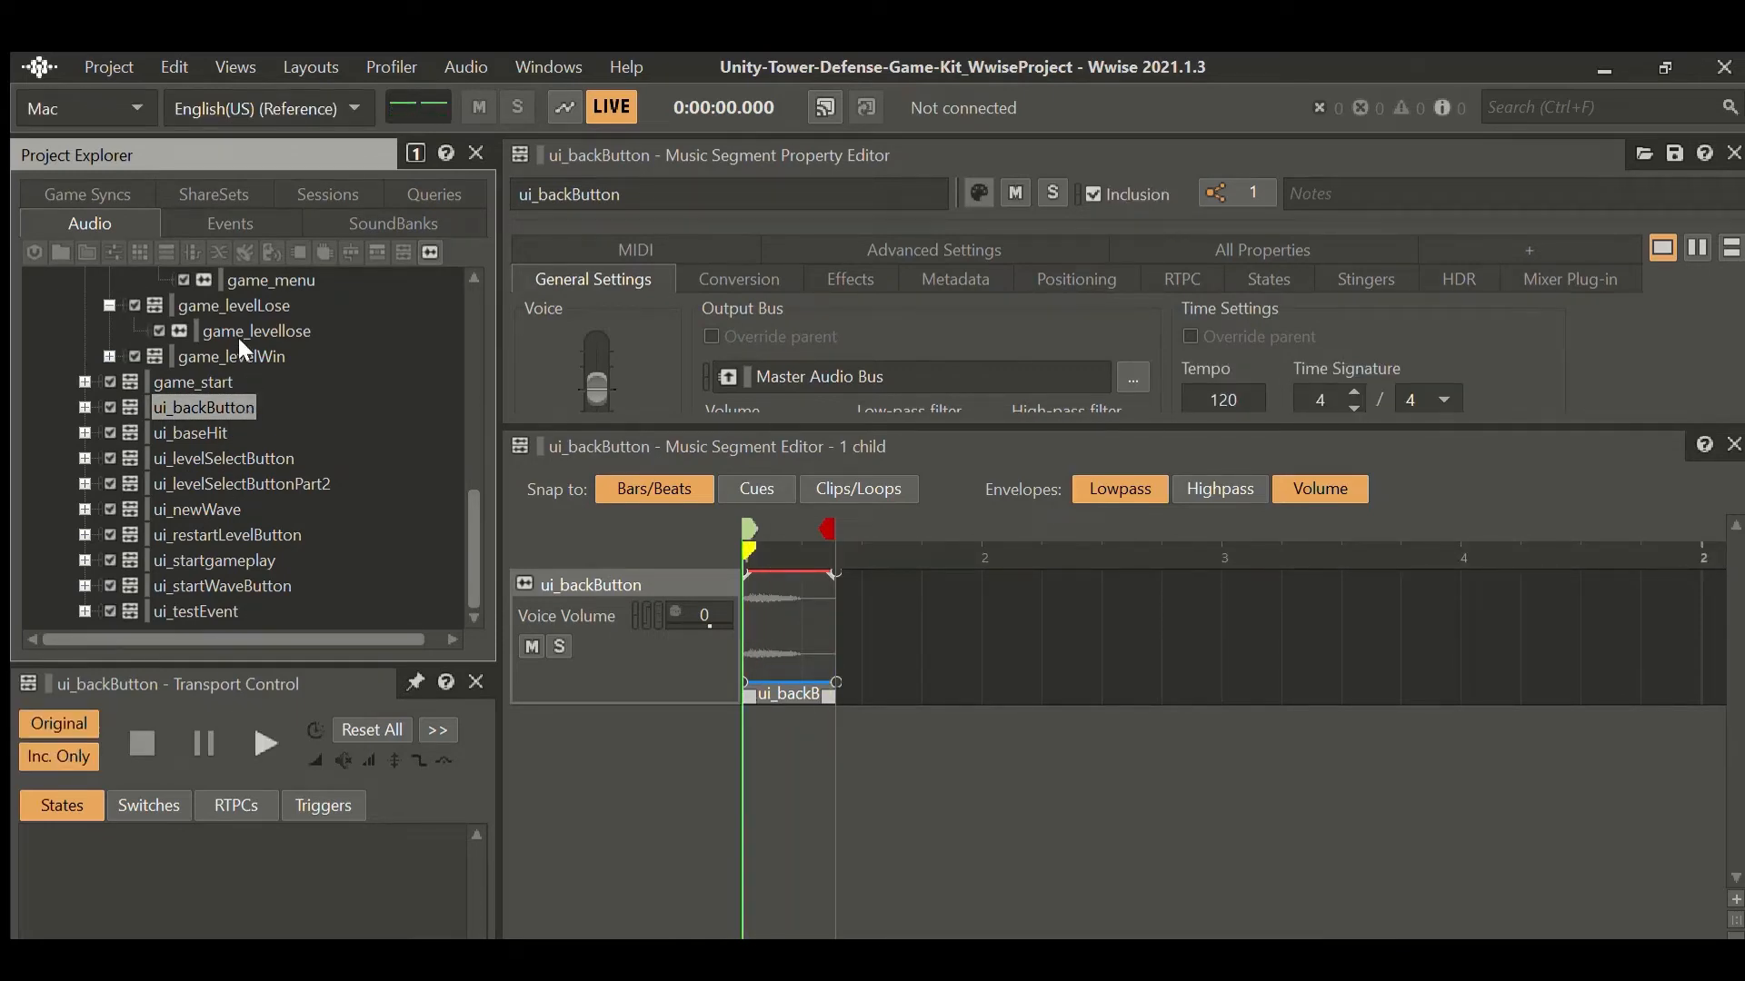
left_click(209, 382)
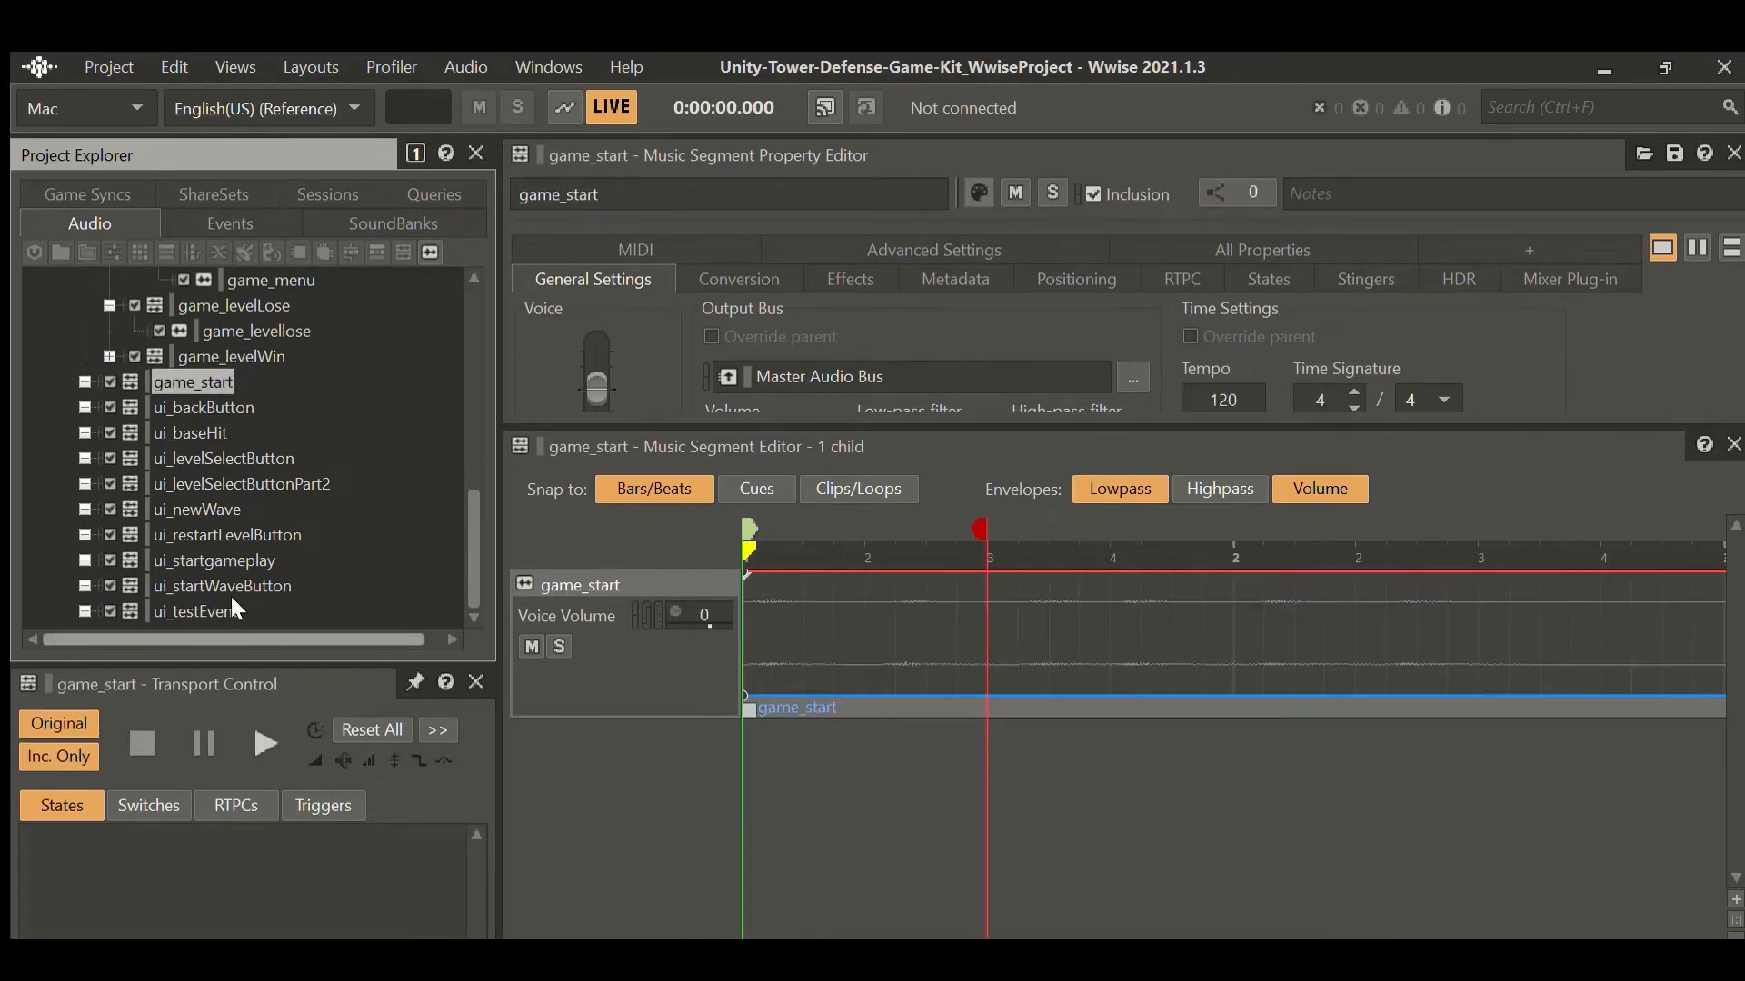
left_click(261, 719)
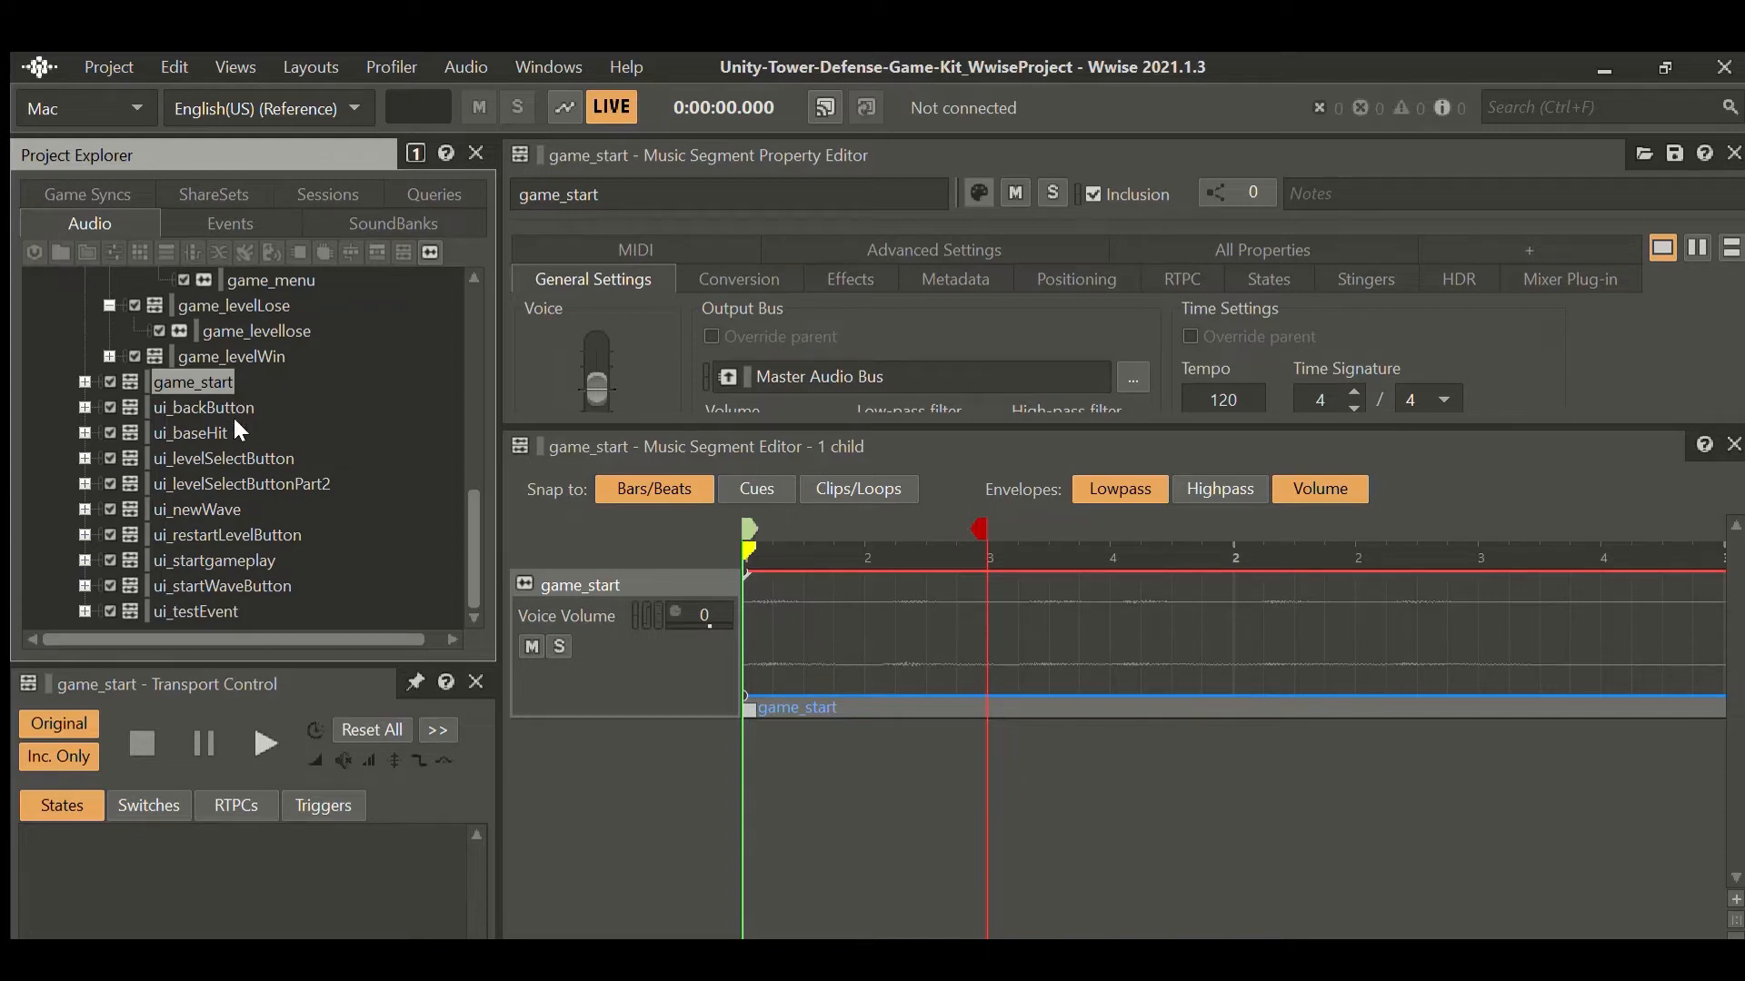
Browse ui_startgameplay, ui_restartLevelButton, ui_newWave and music_intensity_00, then list the project's Events.
left_click(222, 561)
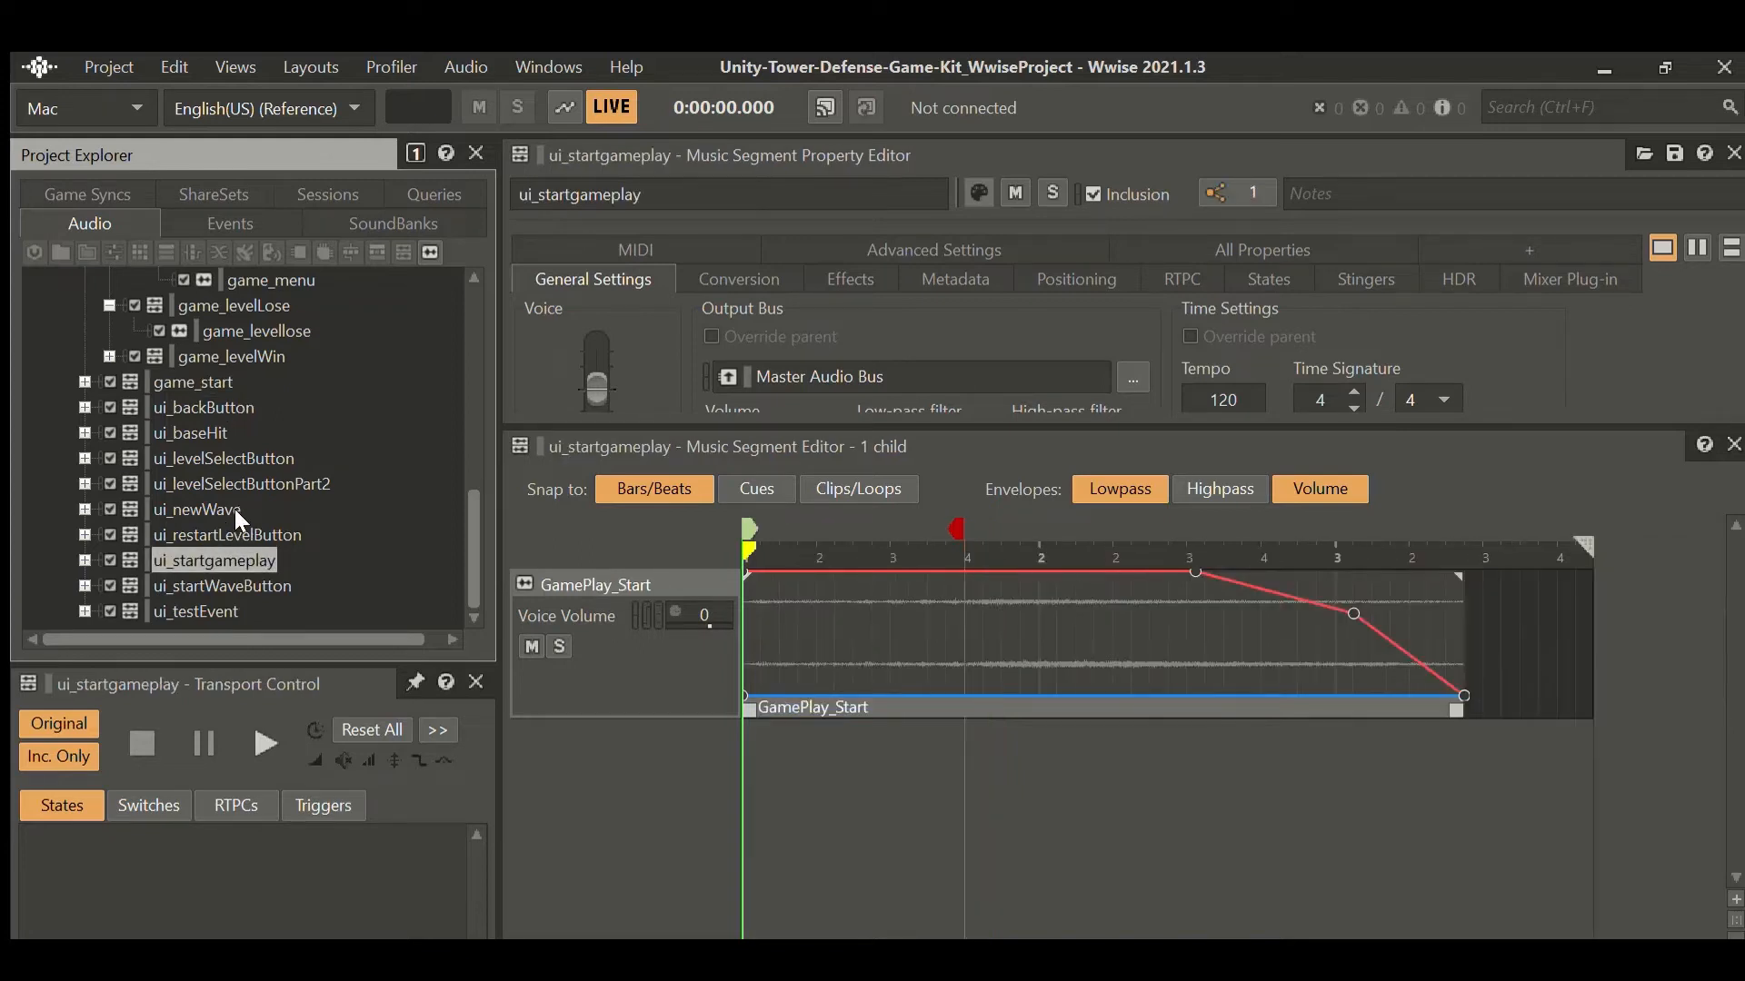
key("Up")
left_click(236, 512)
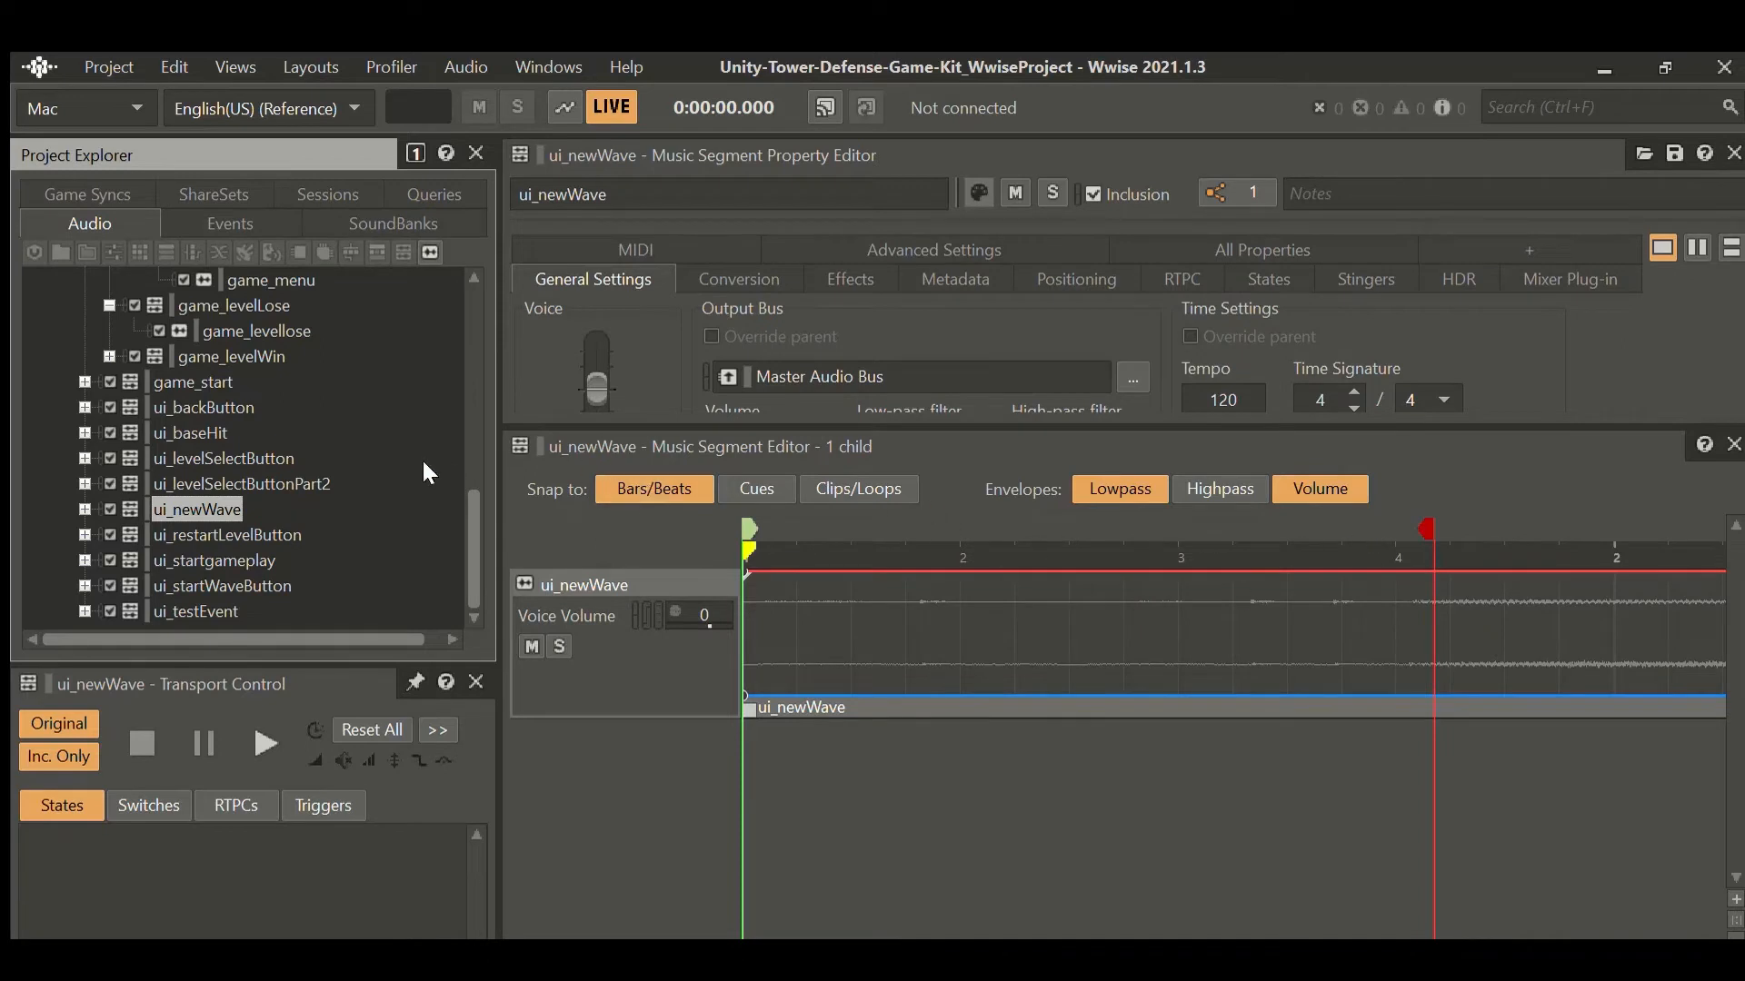
scroll(356, 437, "up", 8)
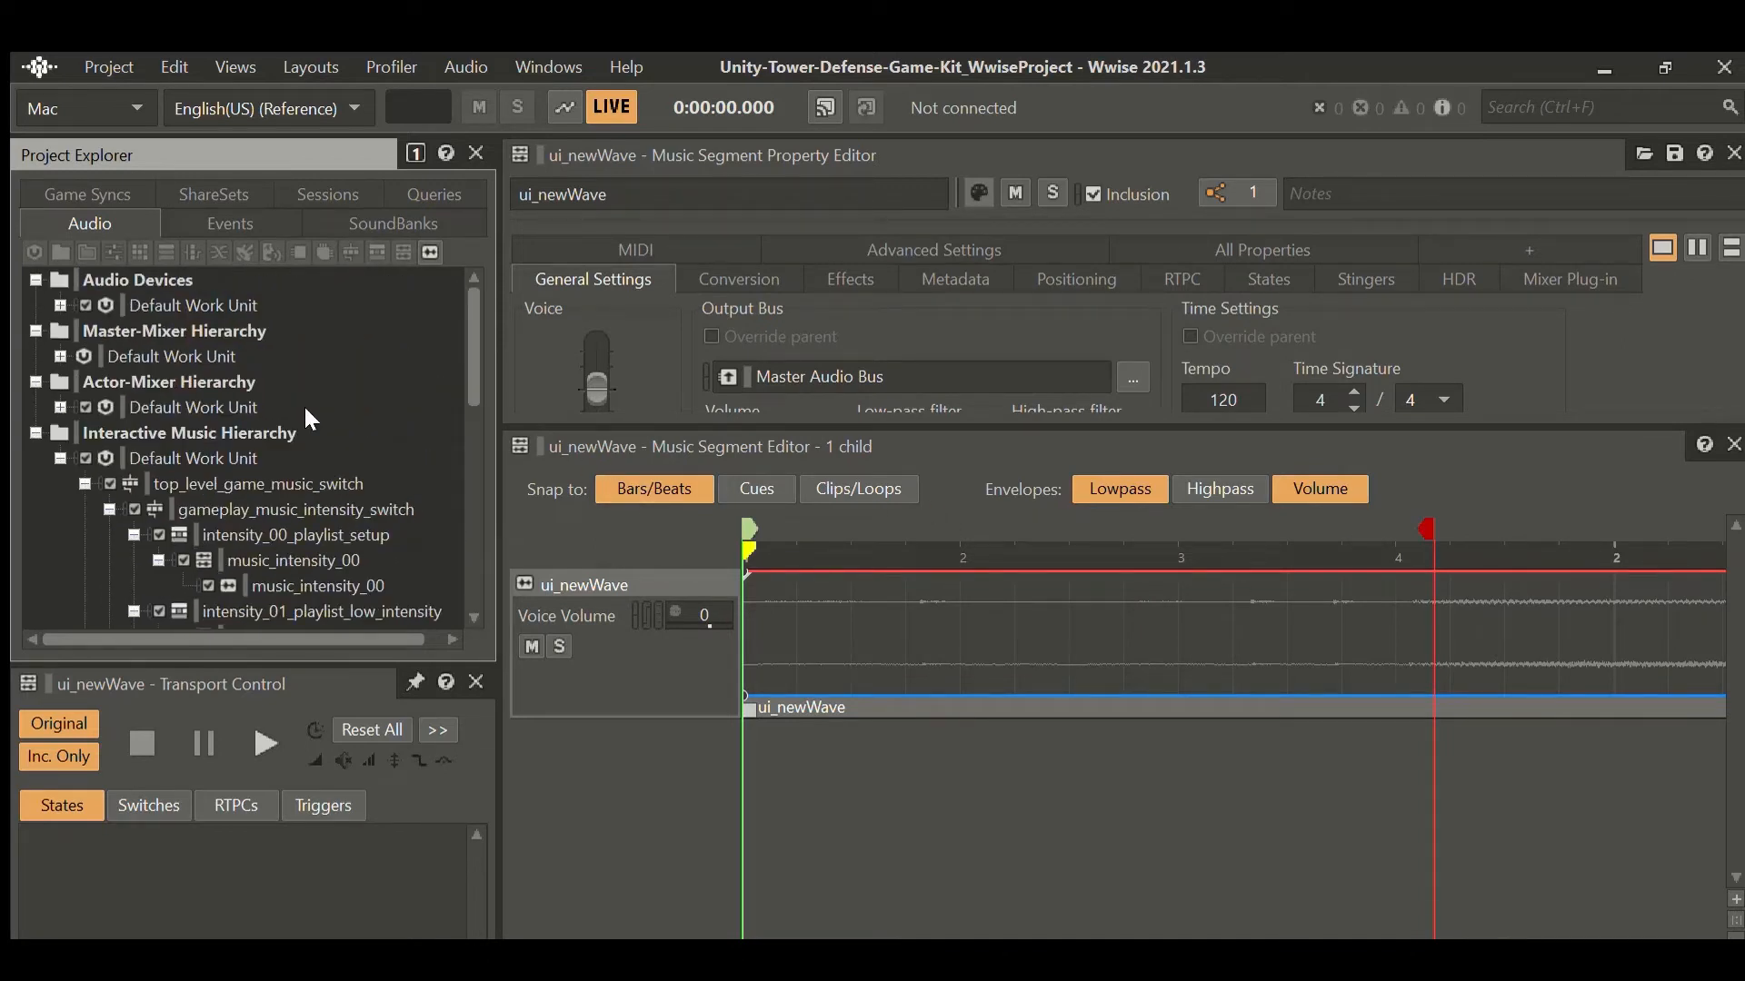
scroll(307, 416, "down", 8)
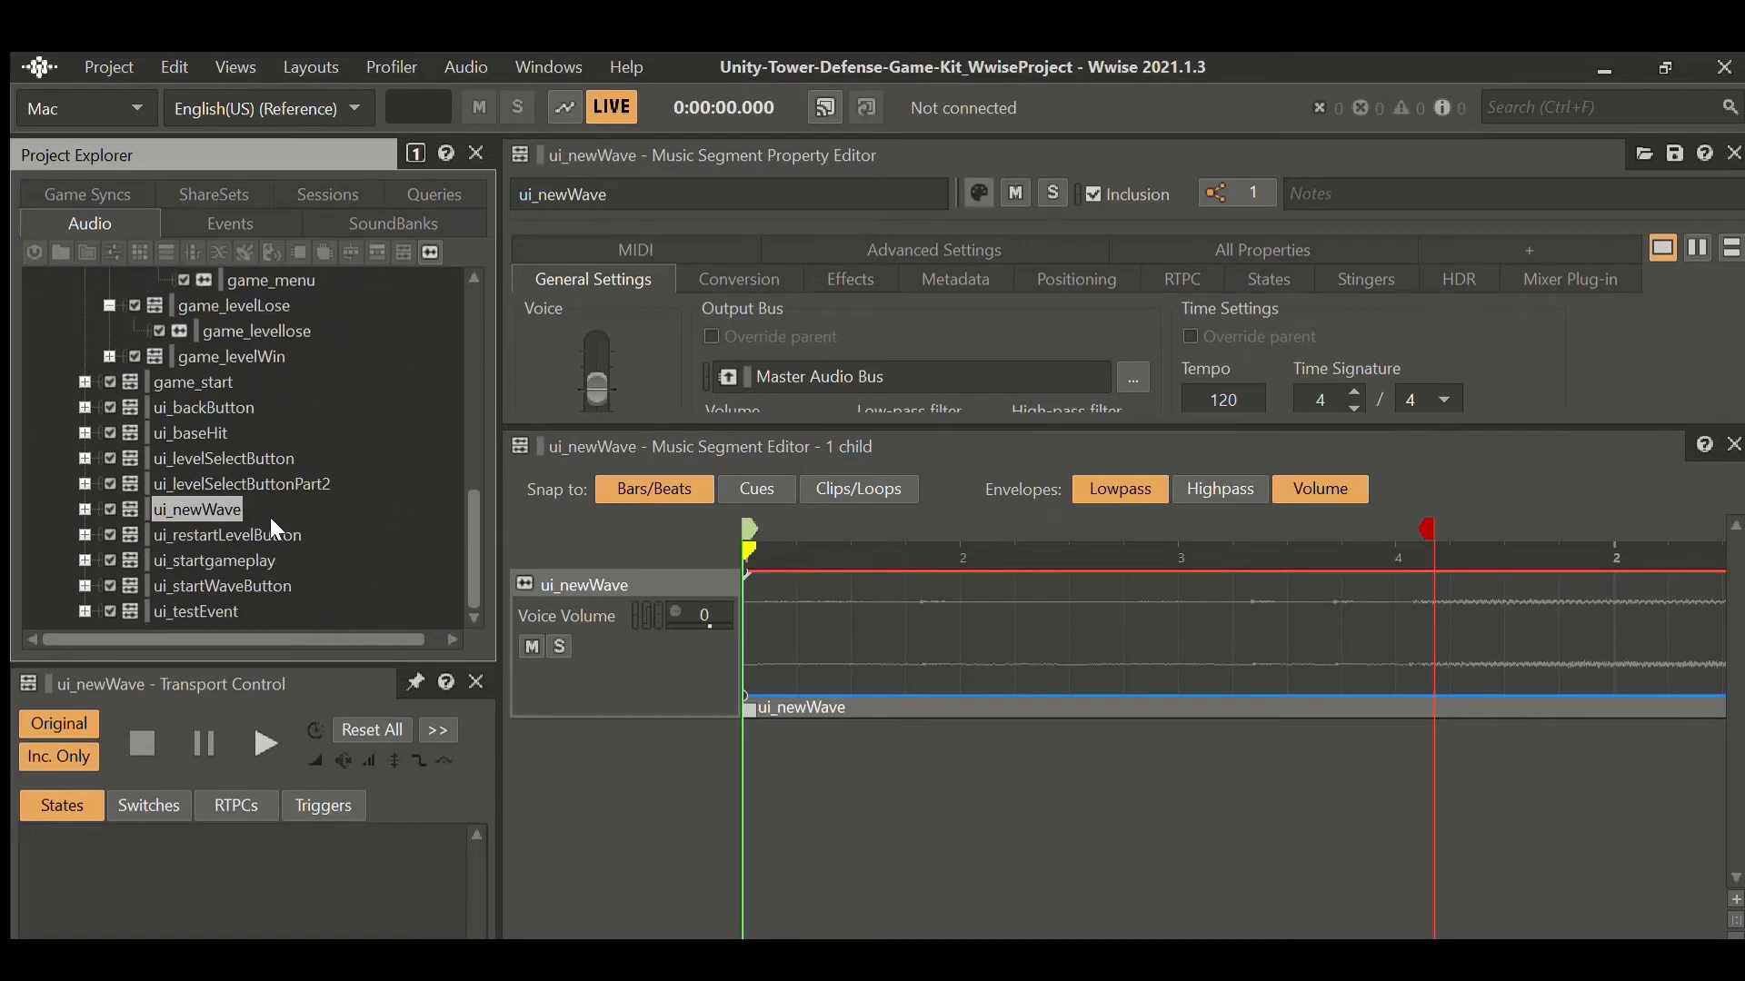
scroll(264, 442, "up", 5)
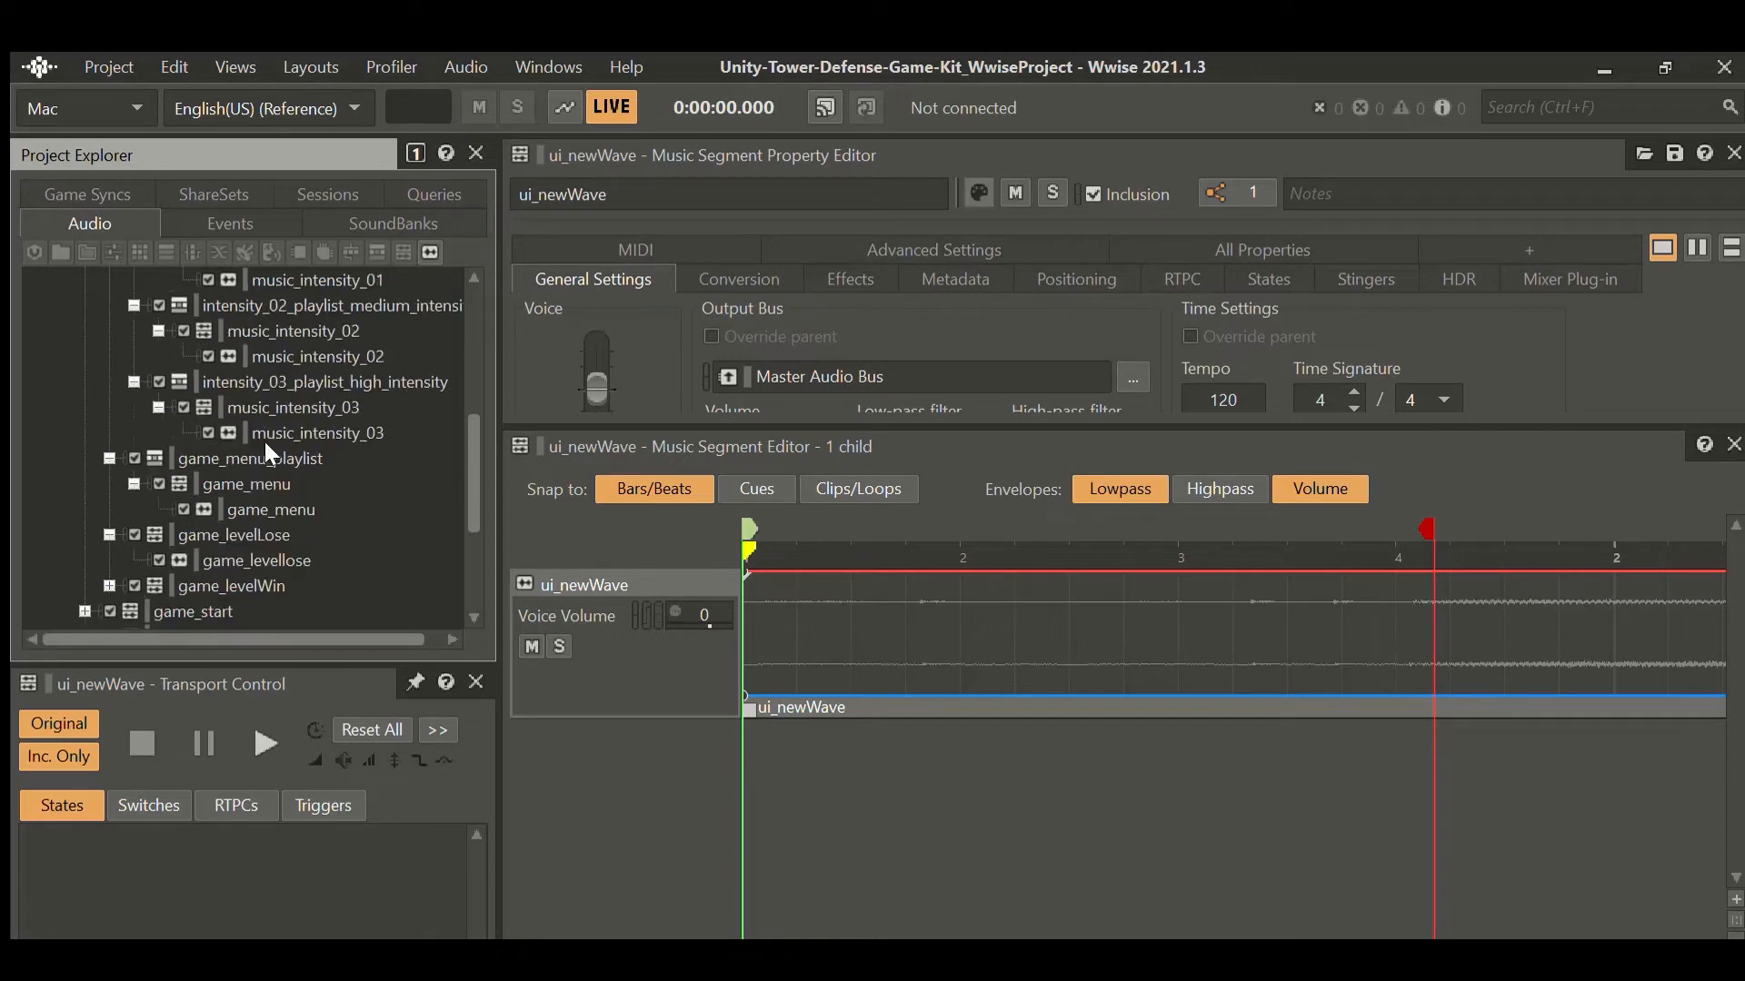
left_click(308, 401)
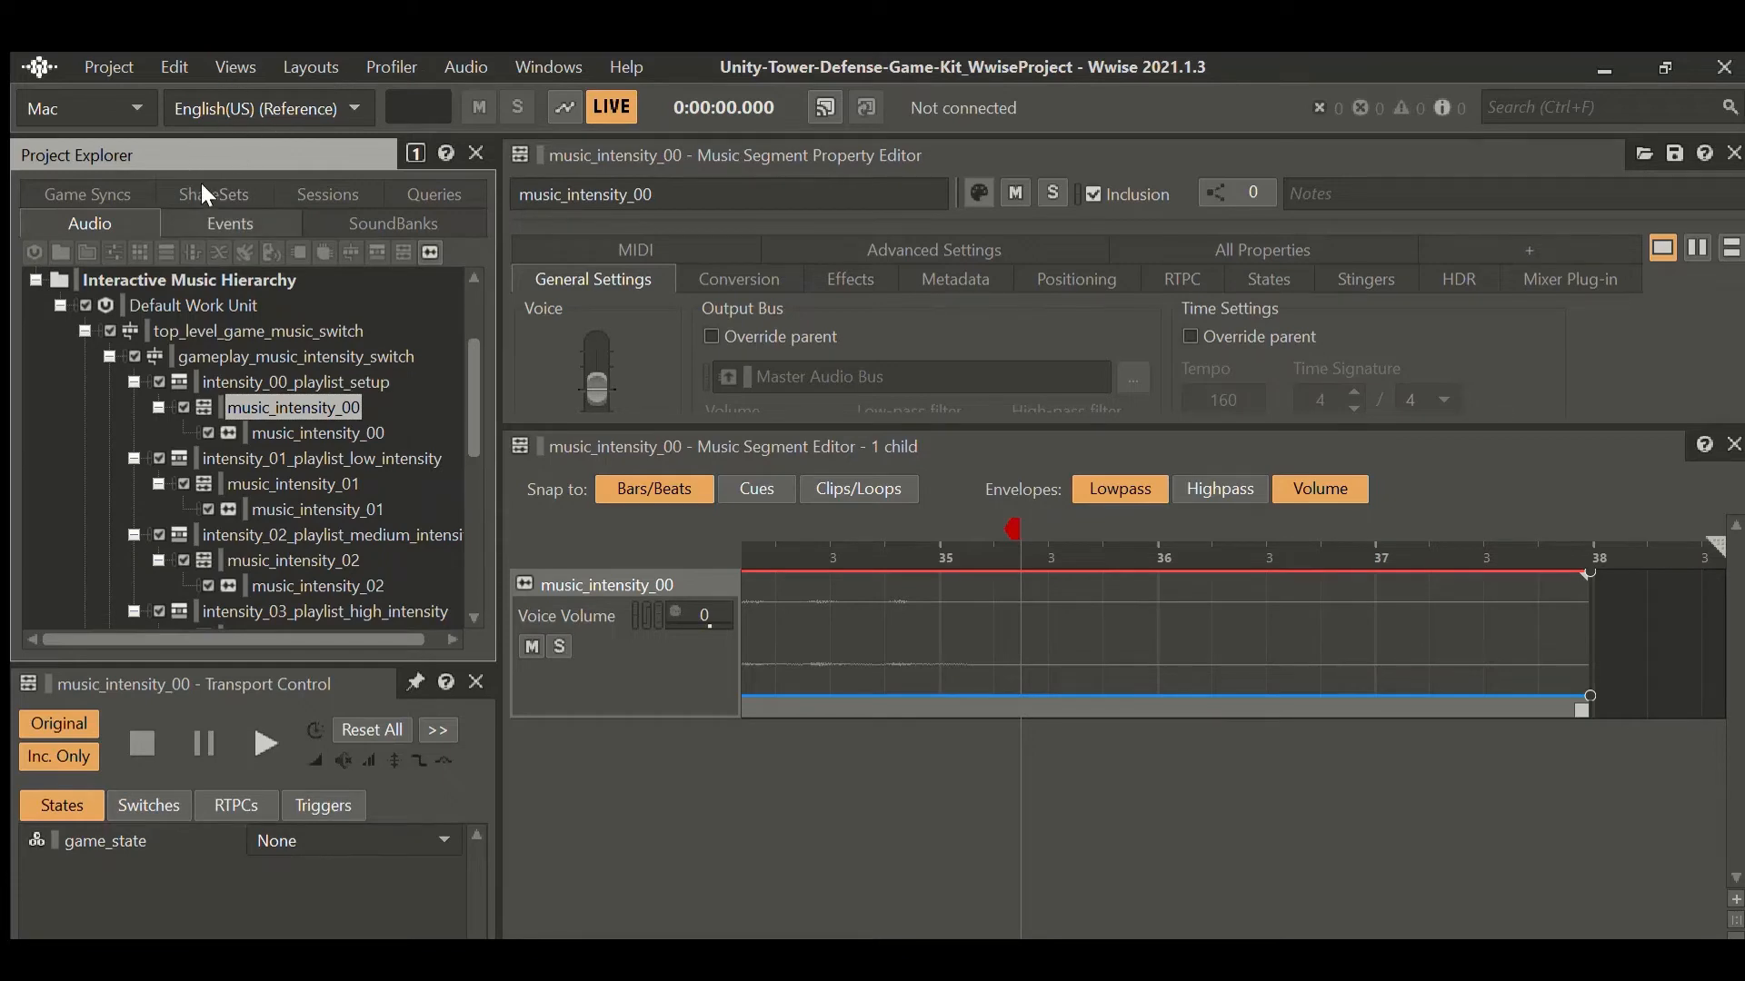
left_click(209, 219)
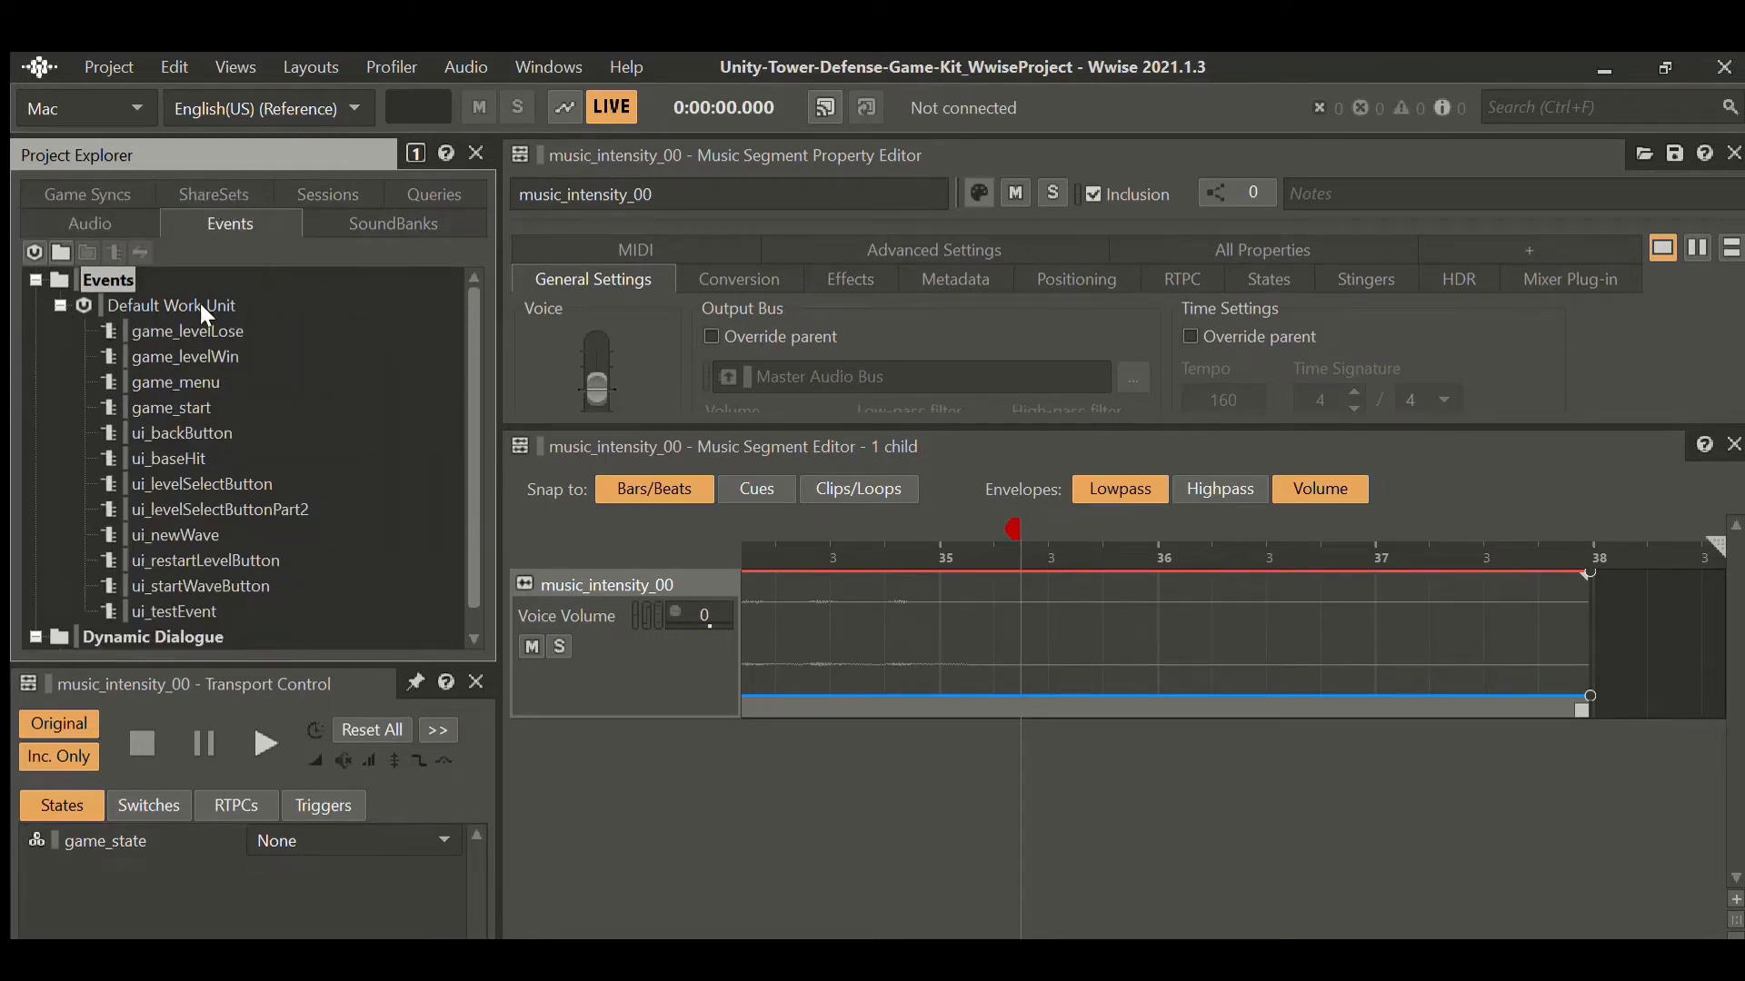
Inspect the actions of the game_levelLose, game_levelWin and game_menu events.
left_click(220, 321)
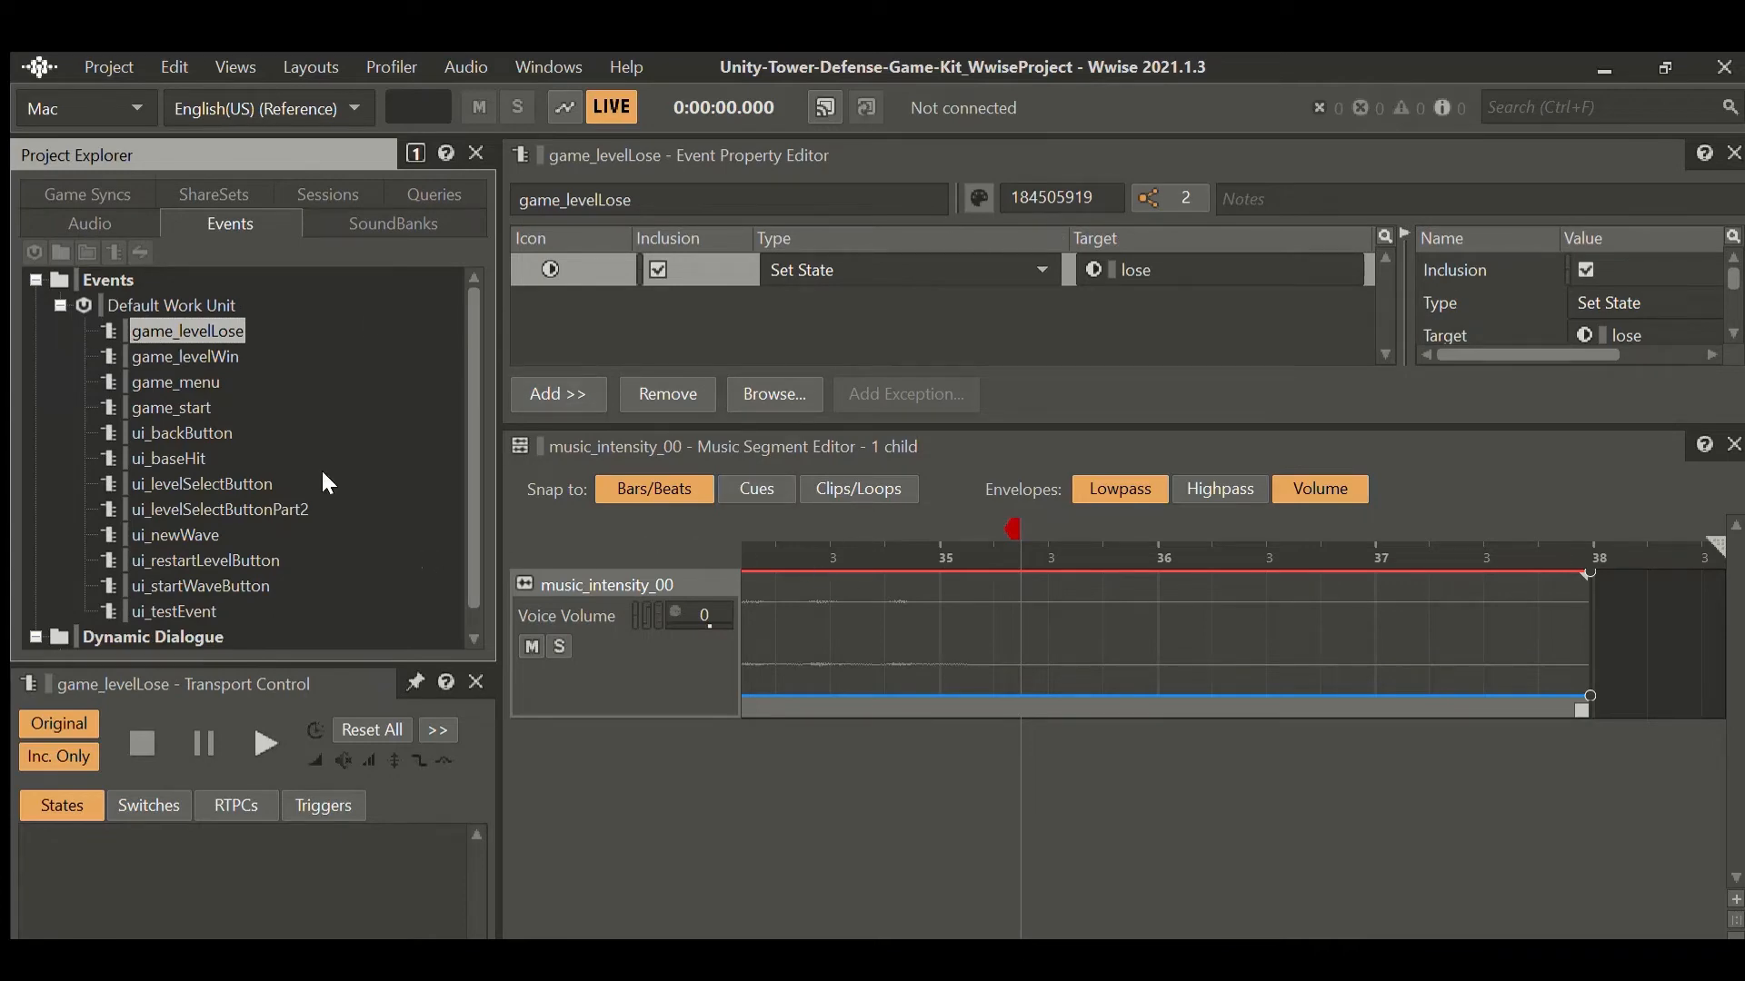
key("Down")
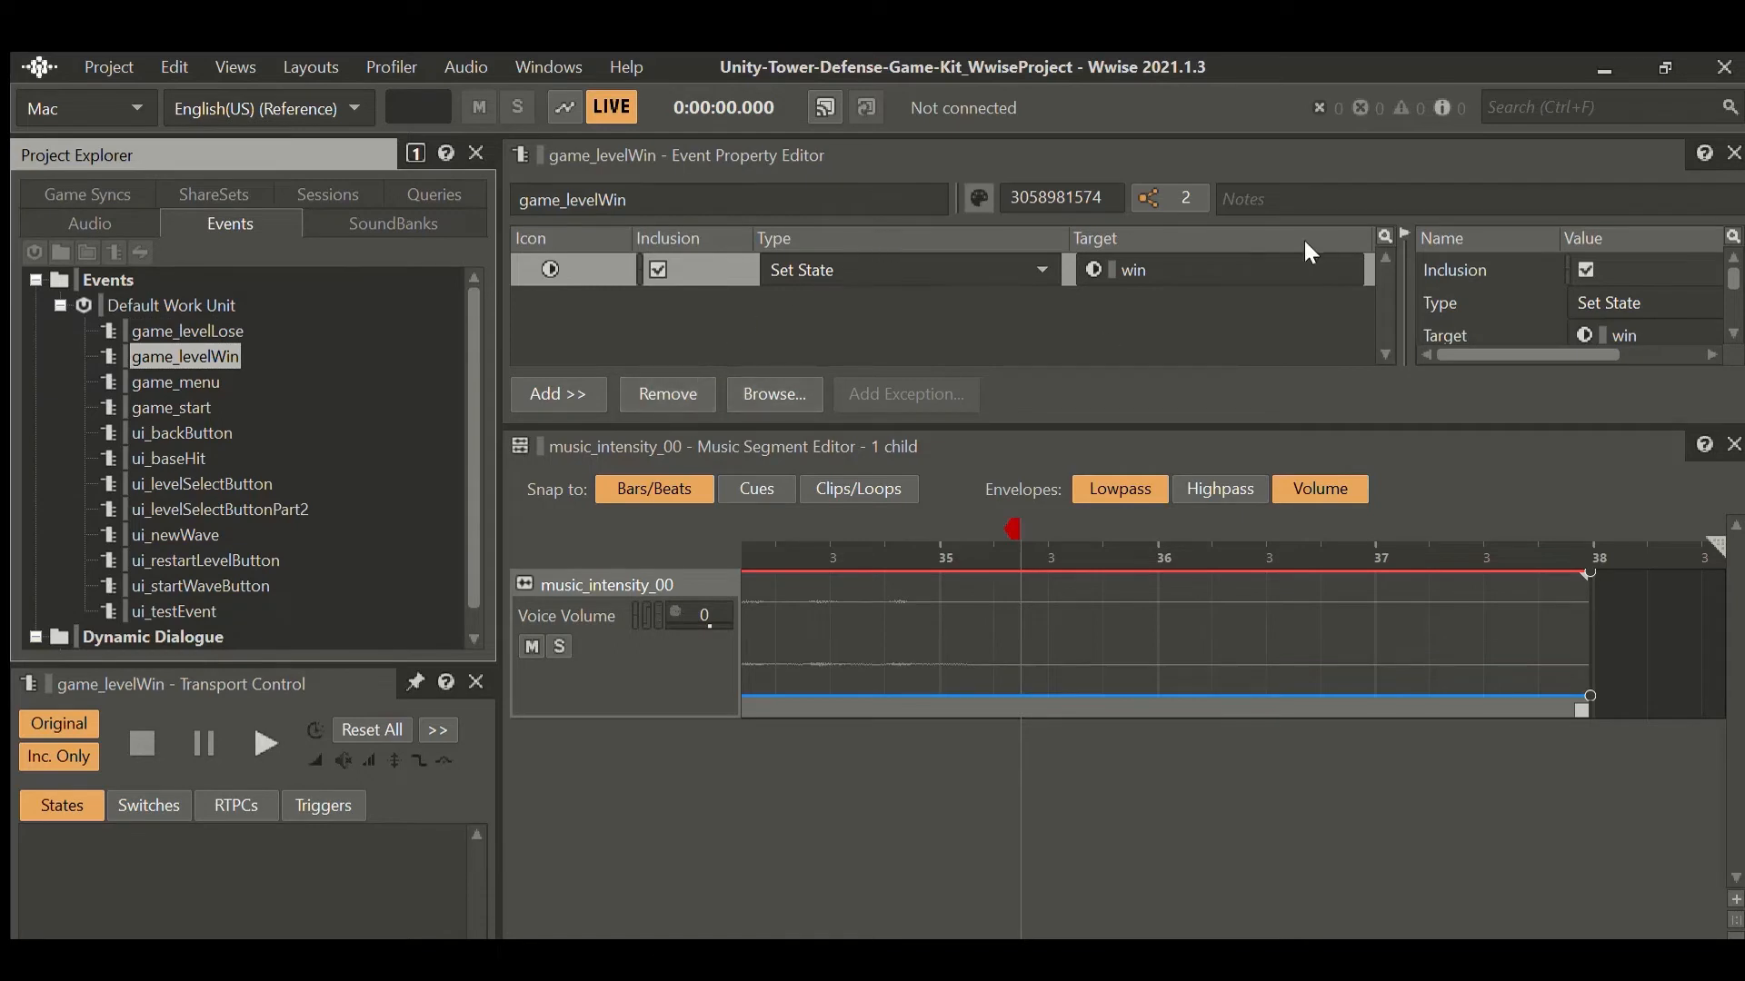
scroll(235, 465, "down", 1)
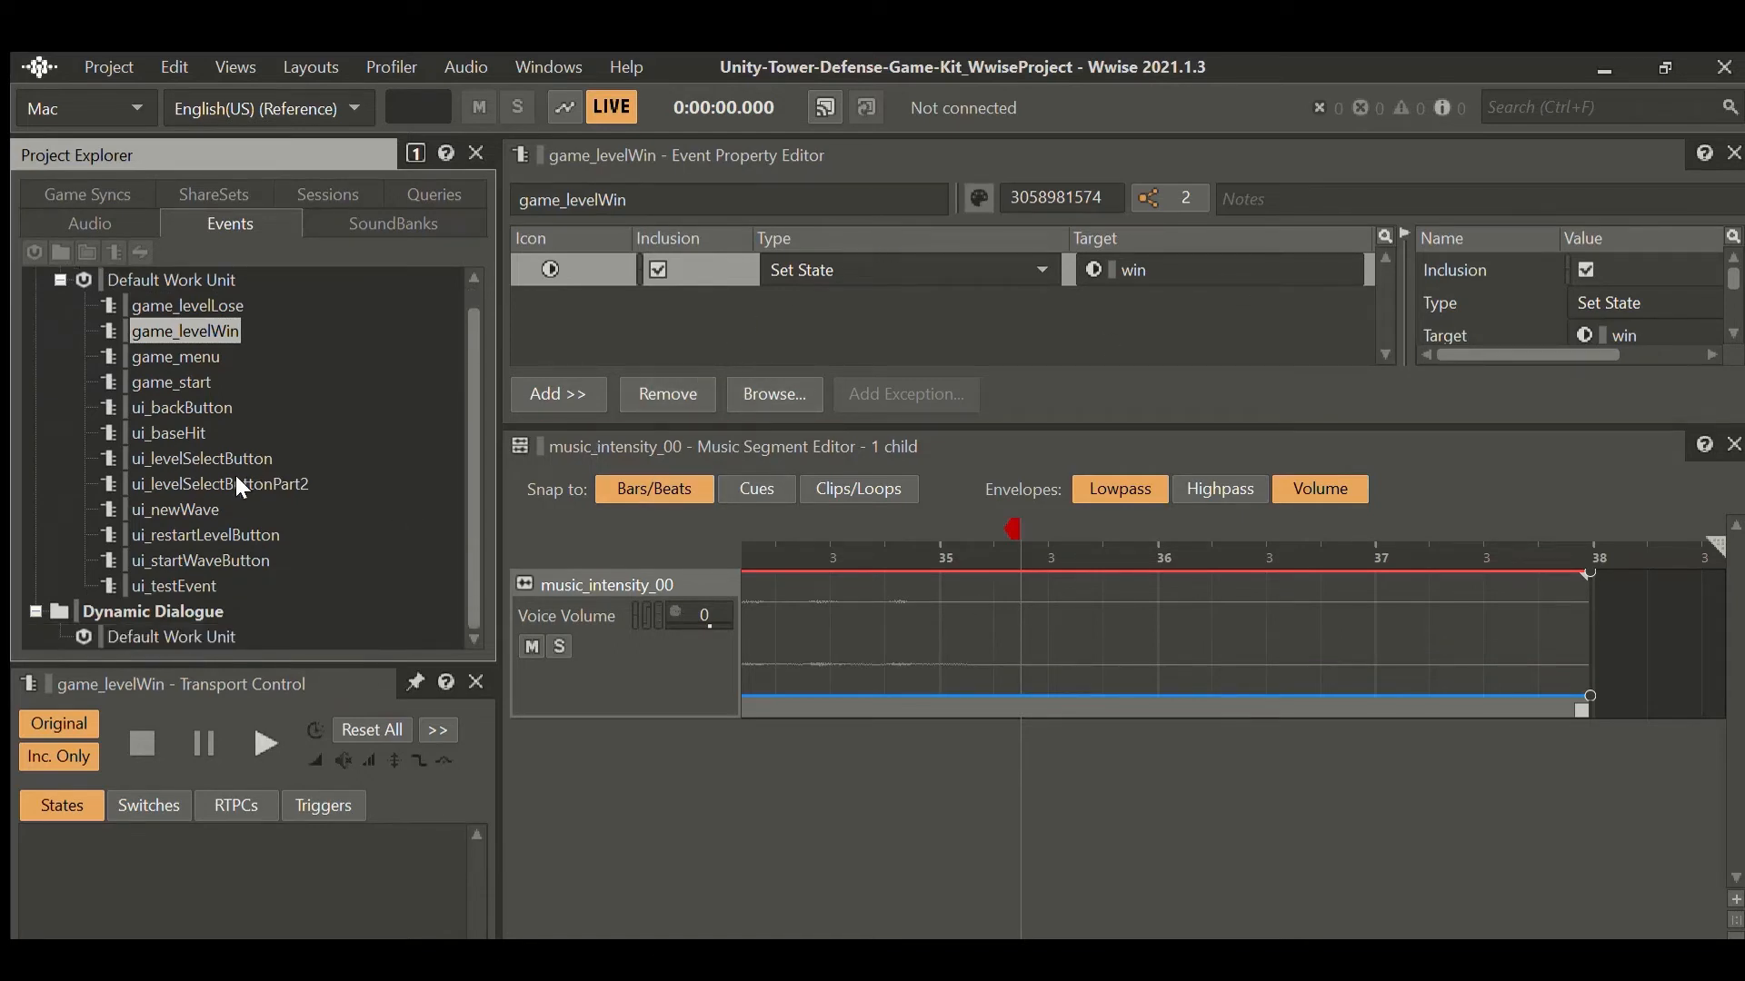
scroll(233, 476, "up", 1)
left_click(222, 383)
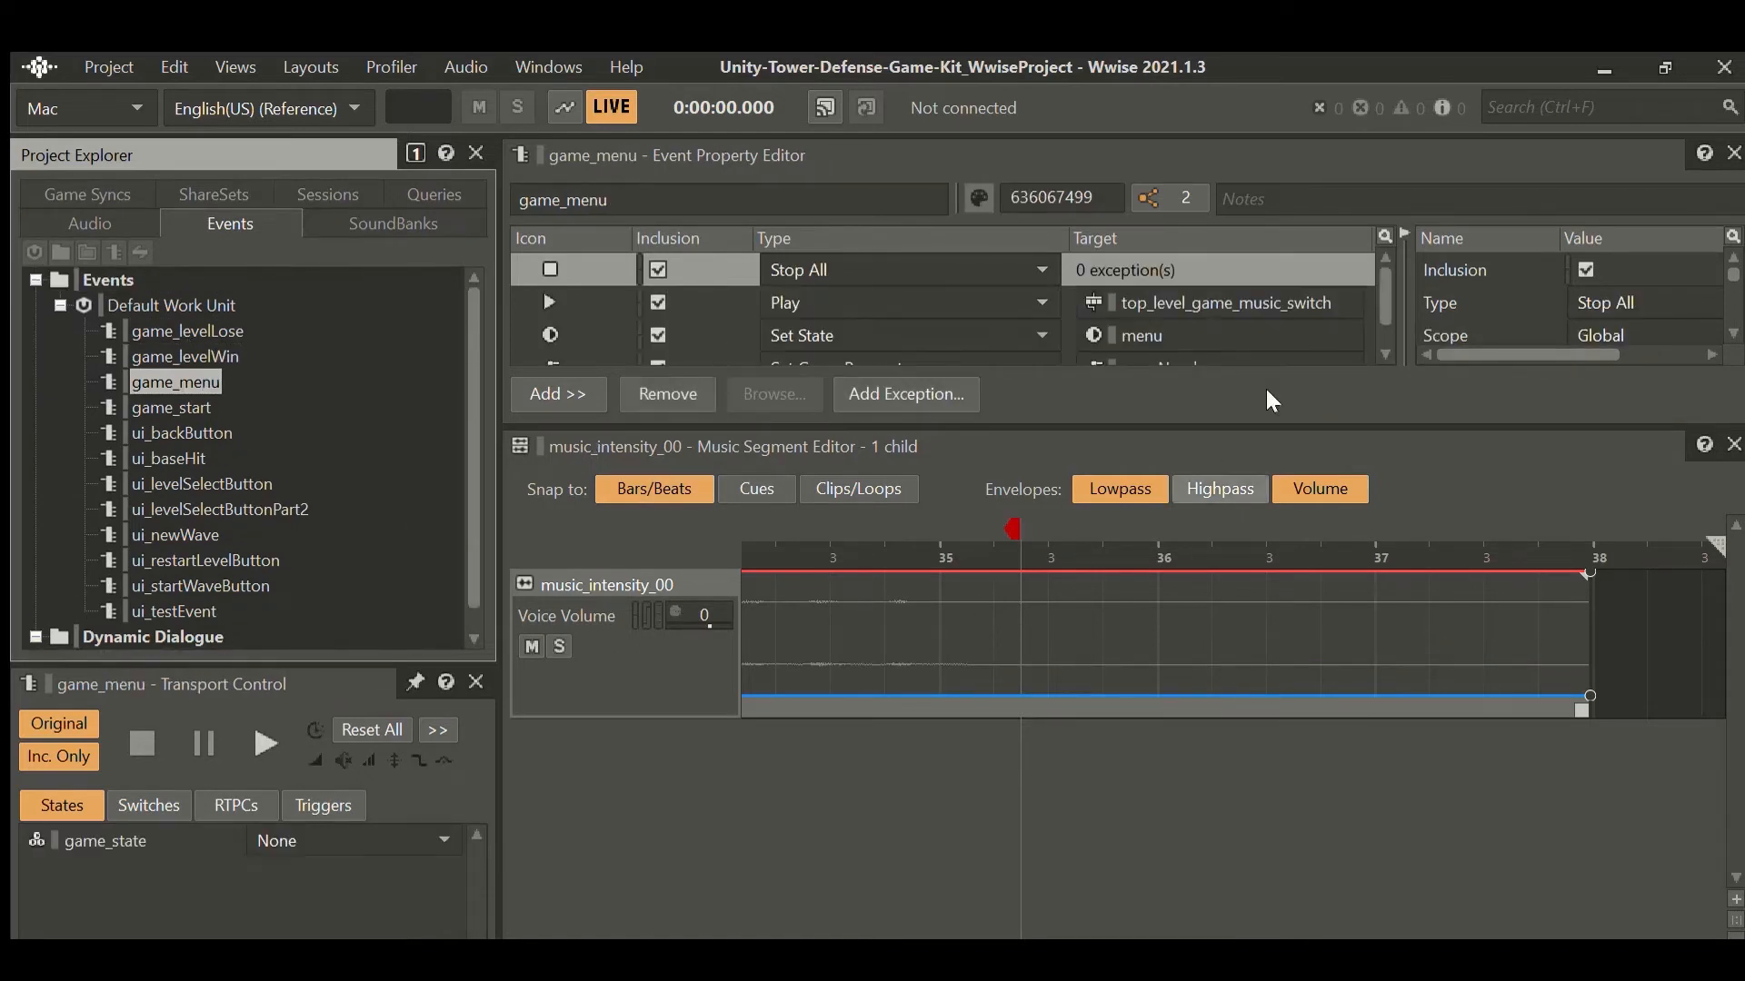
scroll(1004, 273, "down", 1)
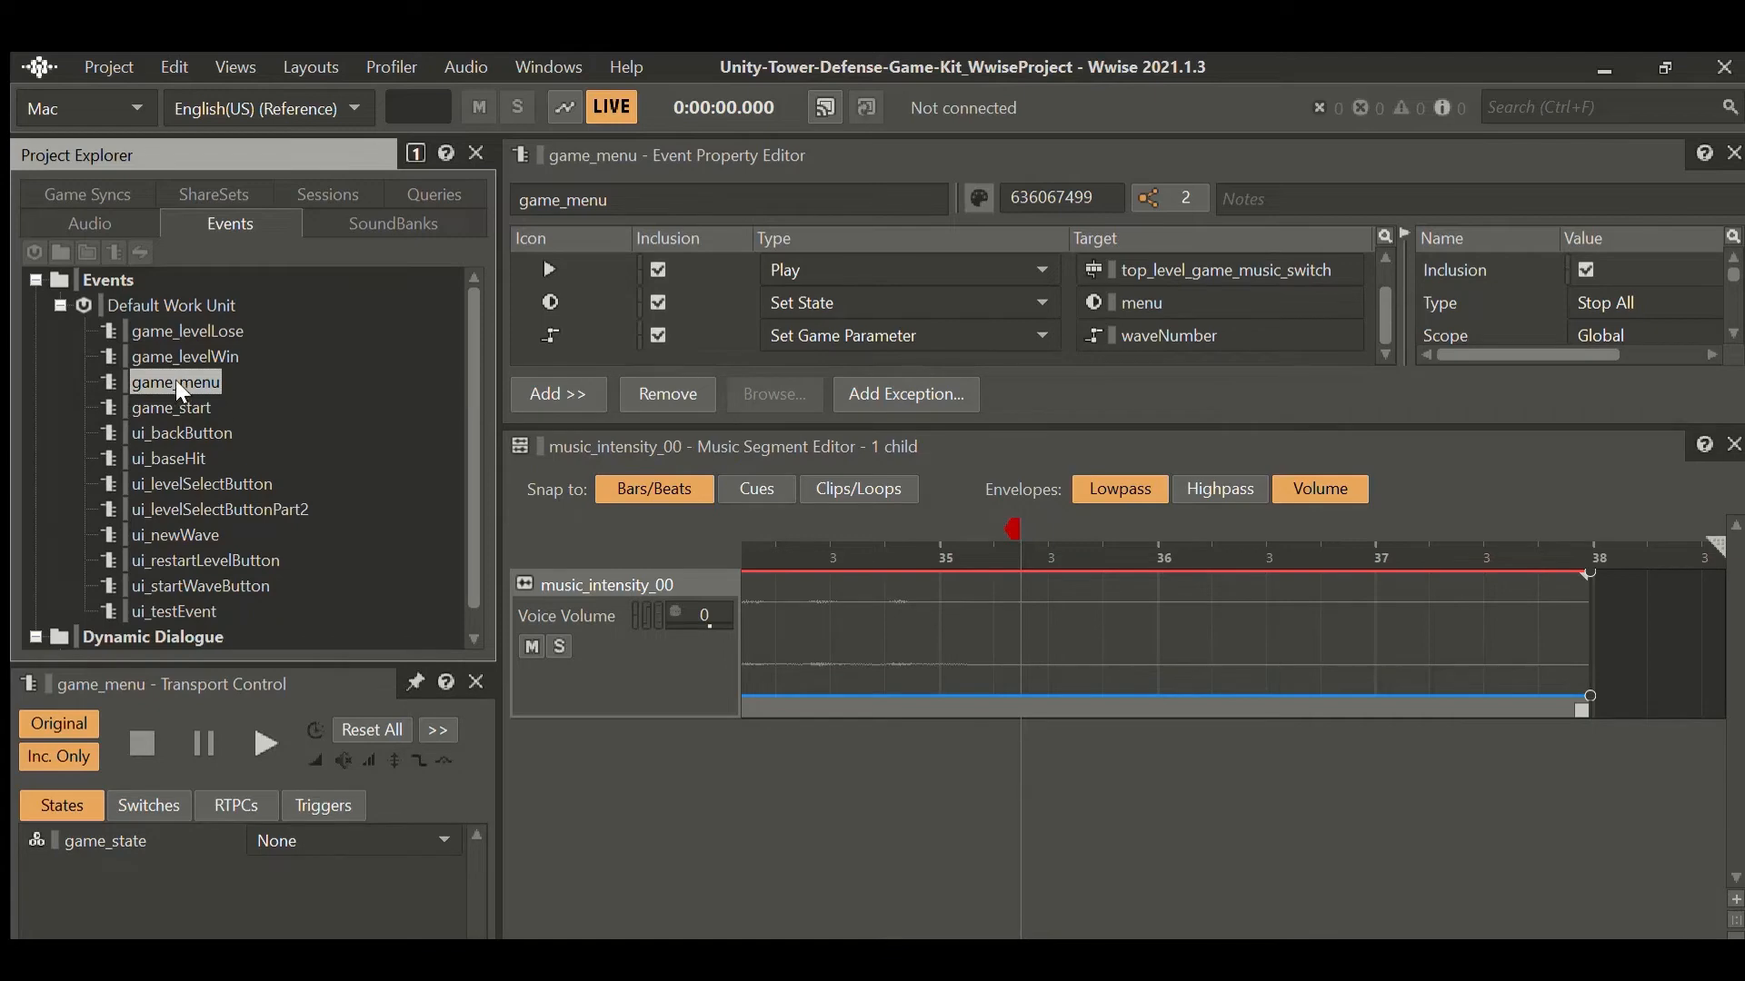
Inspect the game_start and ui_backButton events, then go back to the audio hierarchy.
left_click(167, 407)
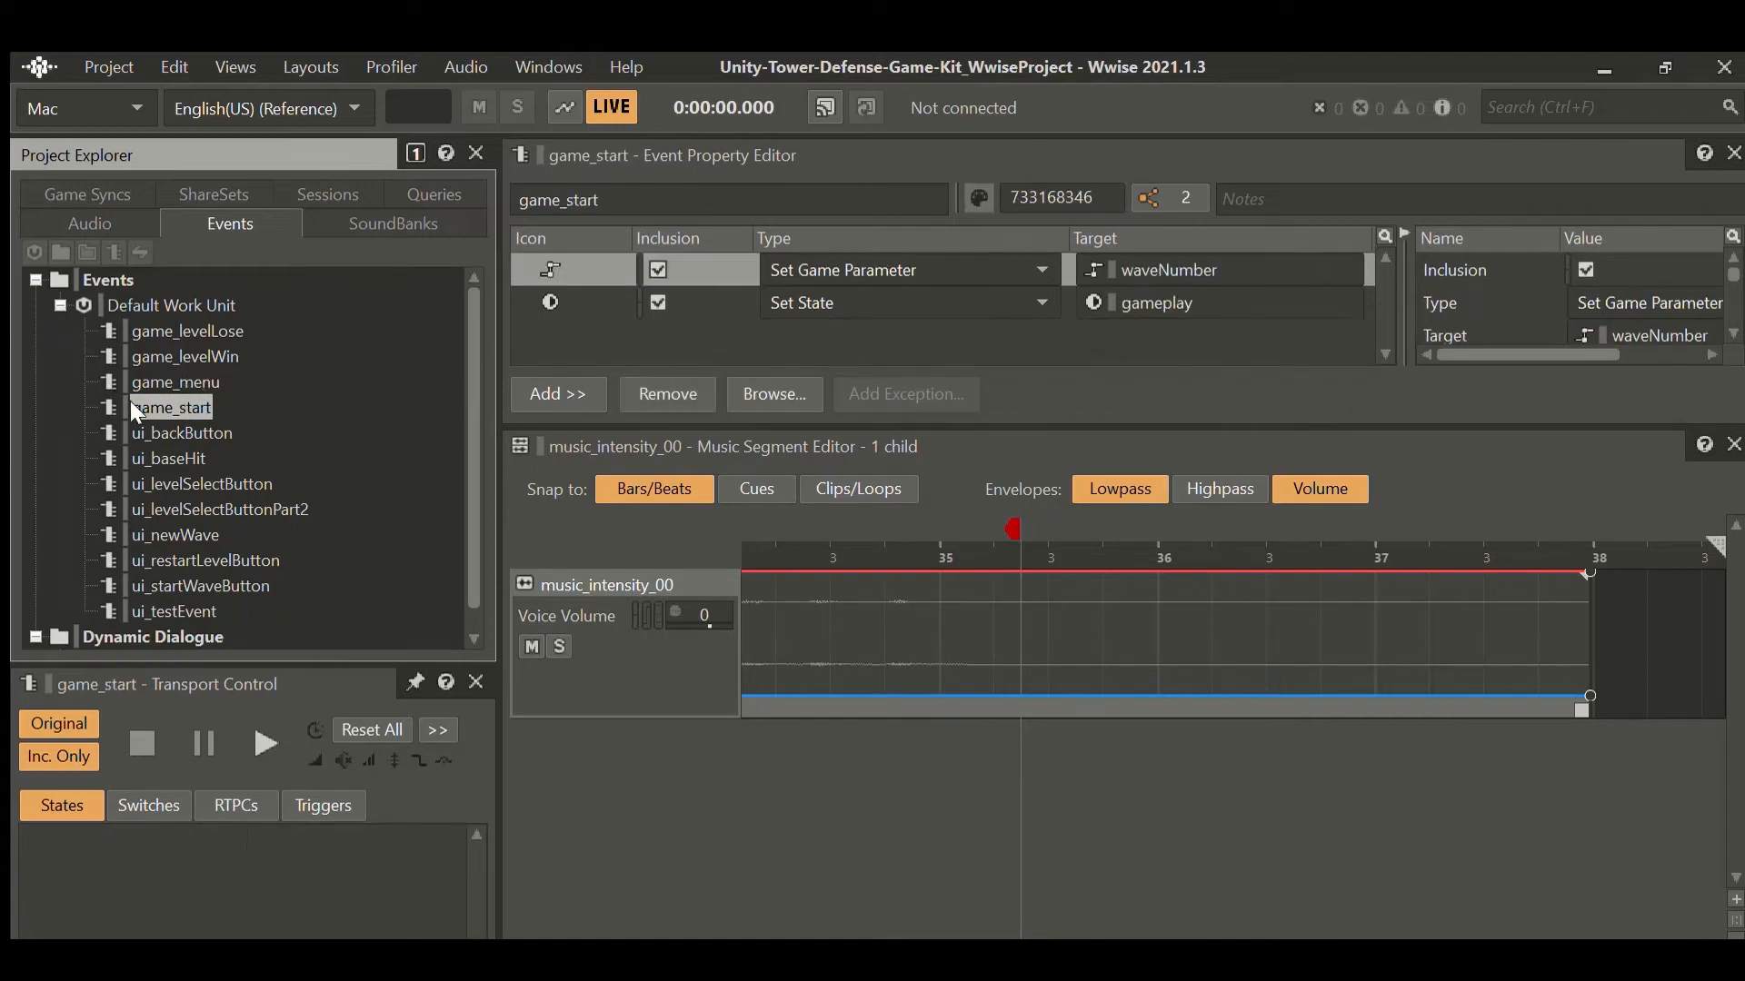
key("Down")
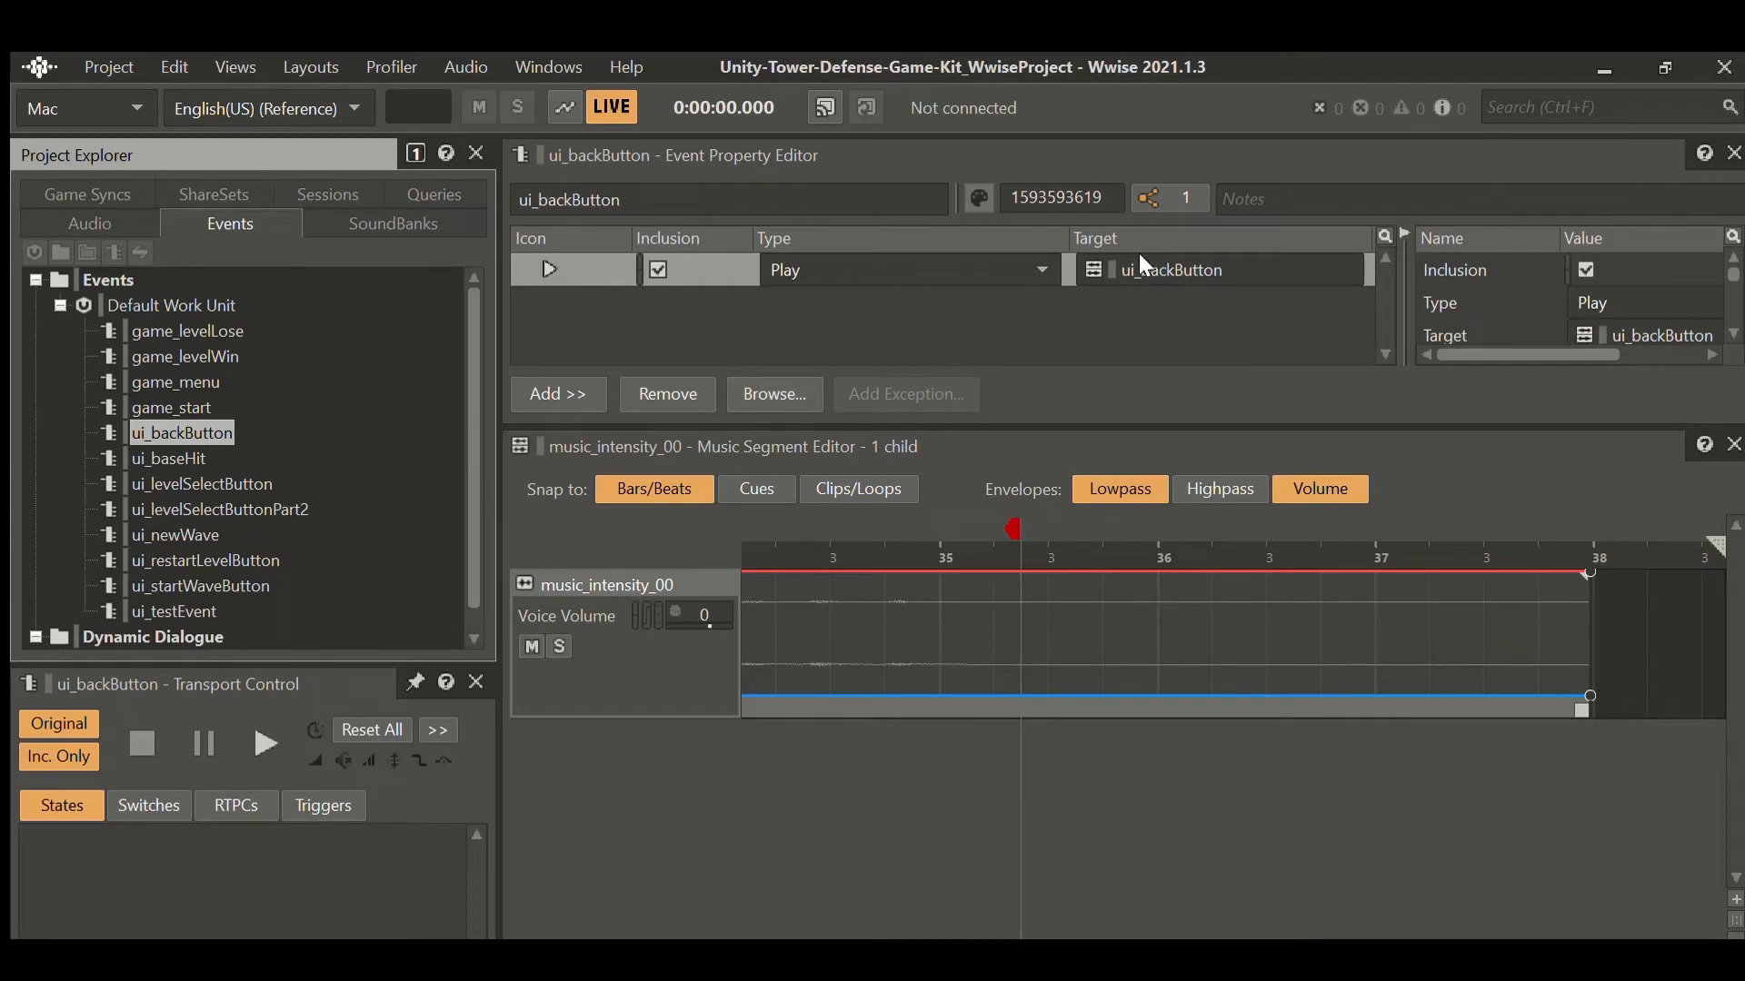
scroll(284, 435, "down", 1)
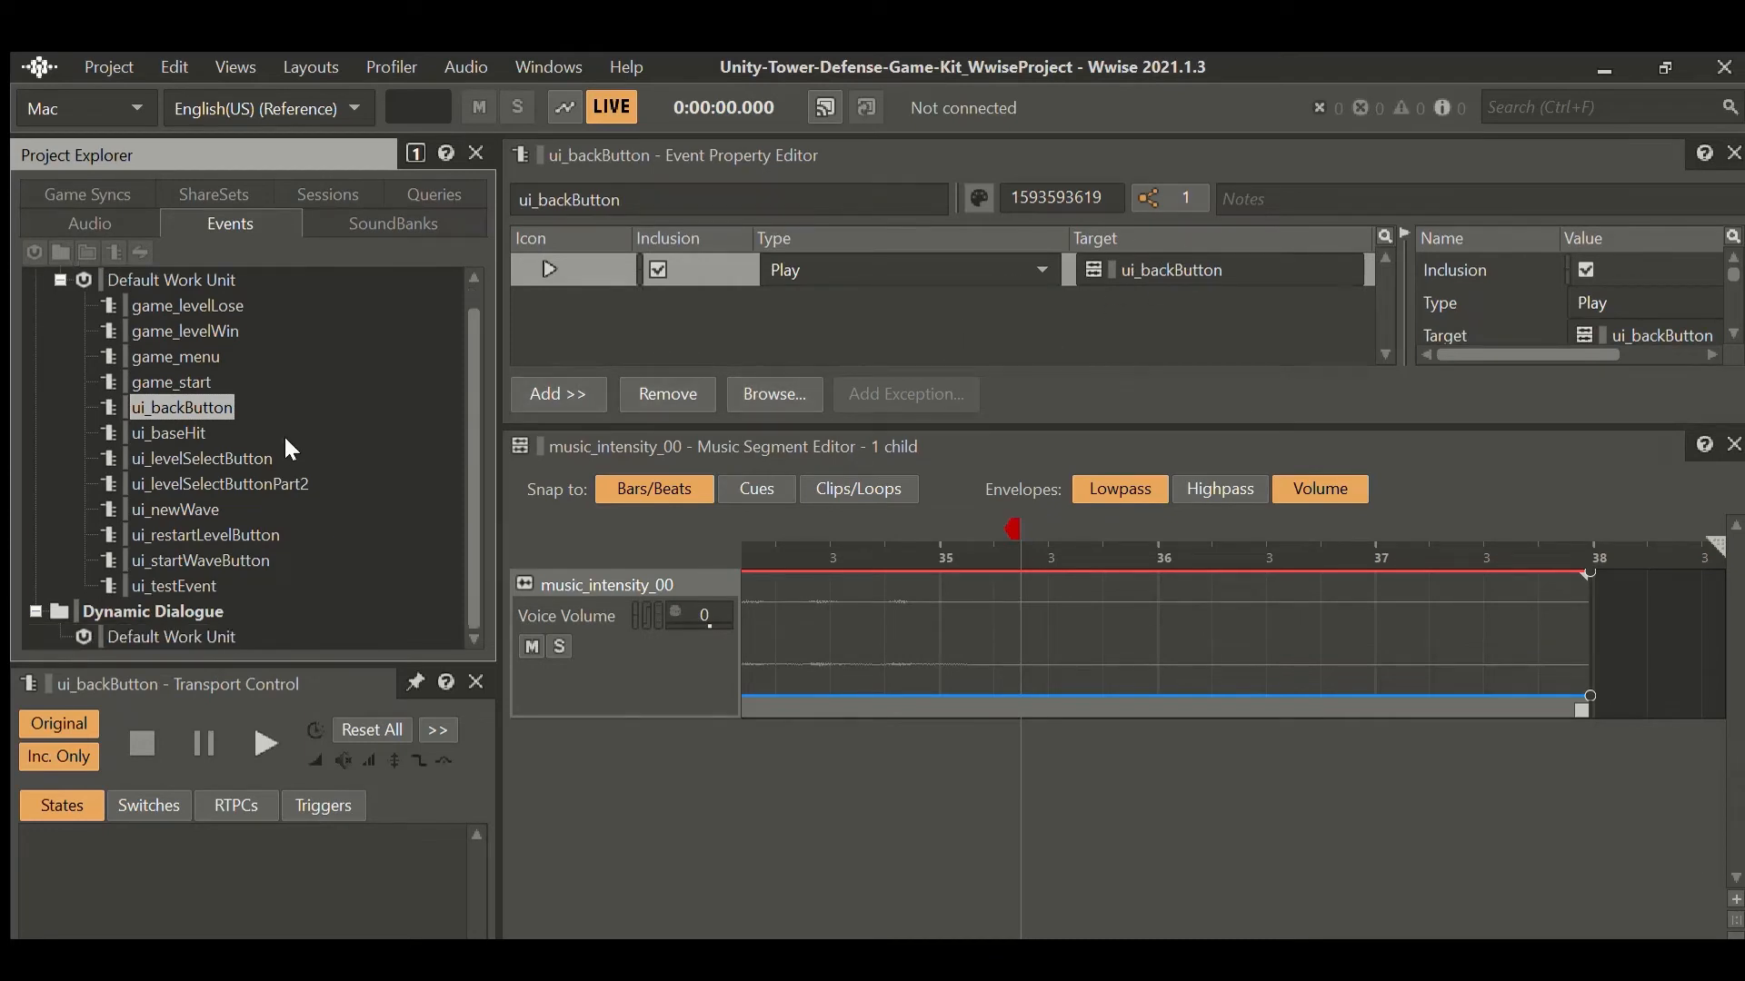
scroll(283, 435, "up", 1)
left_click(89, 224)
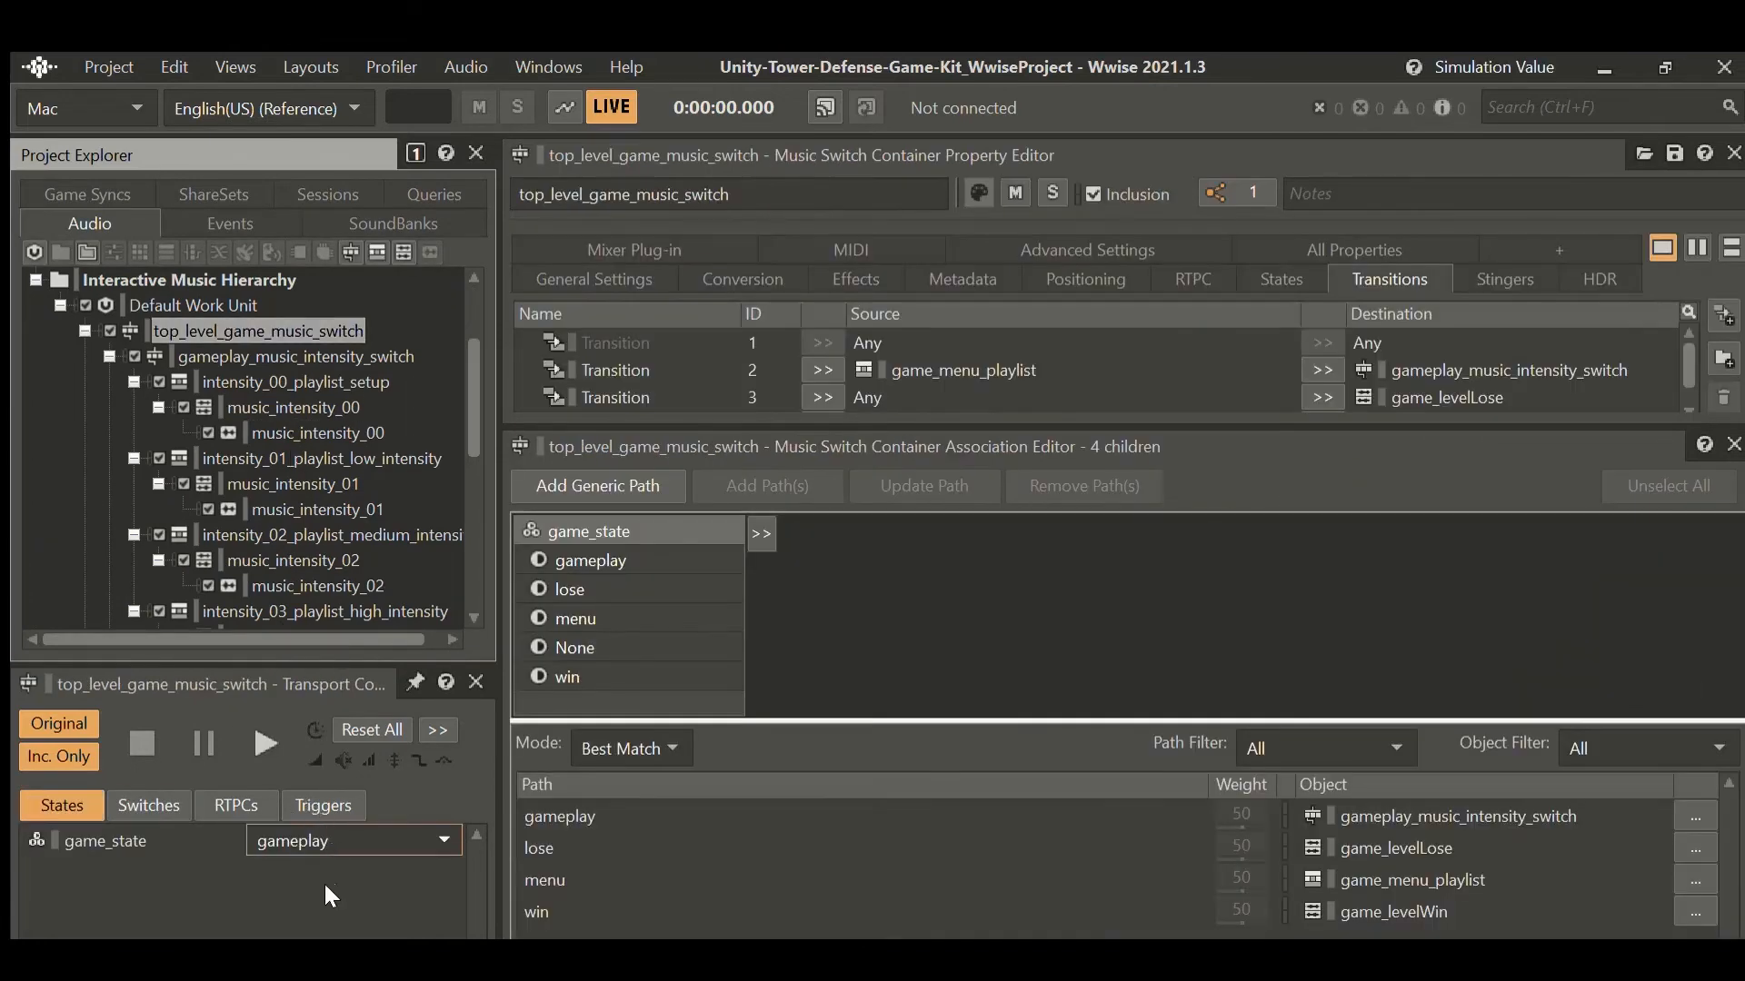
Play top_level_game_music_switch in the menu state, then switch game_state to gameplay and check waveNumber.
left_click(316, 888)
left_click(263, 708)
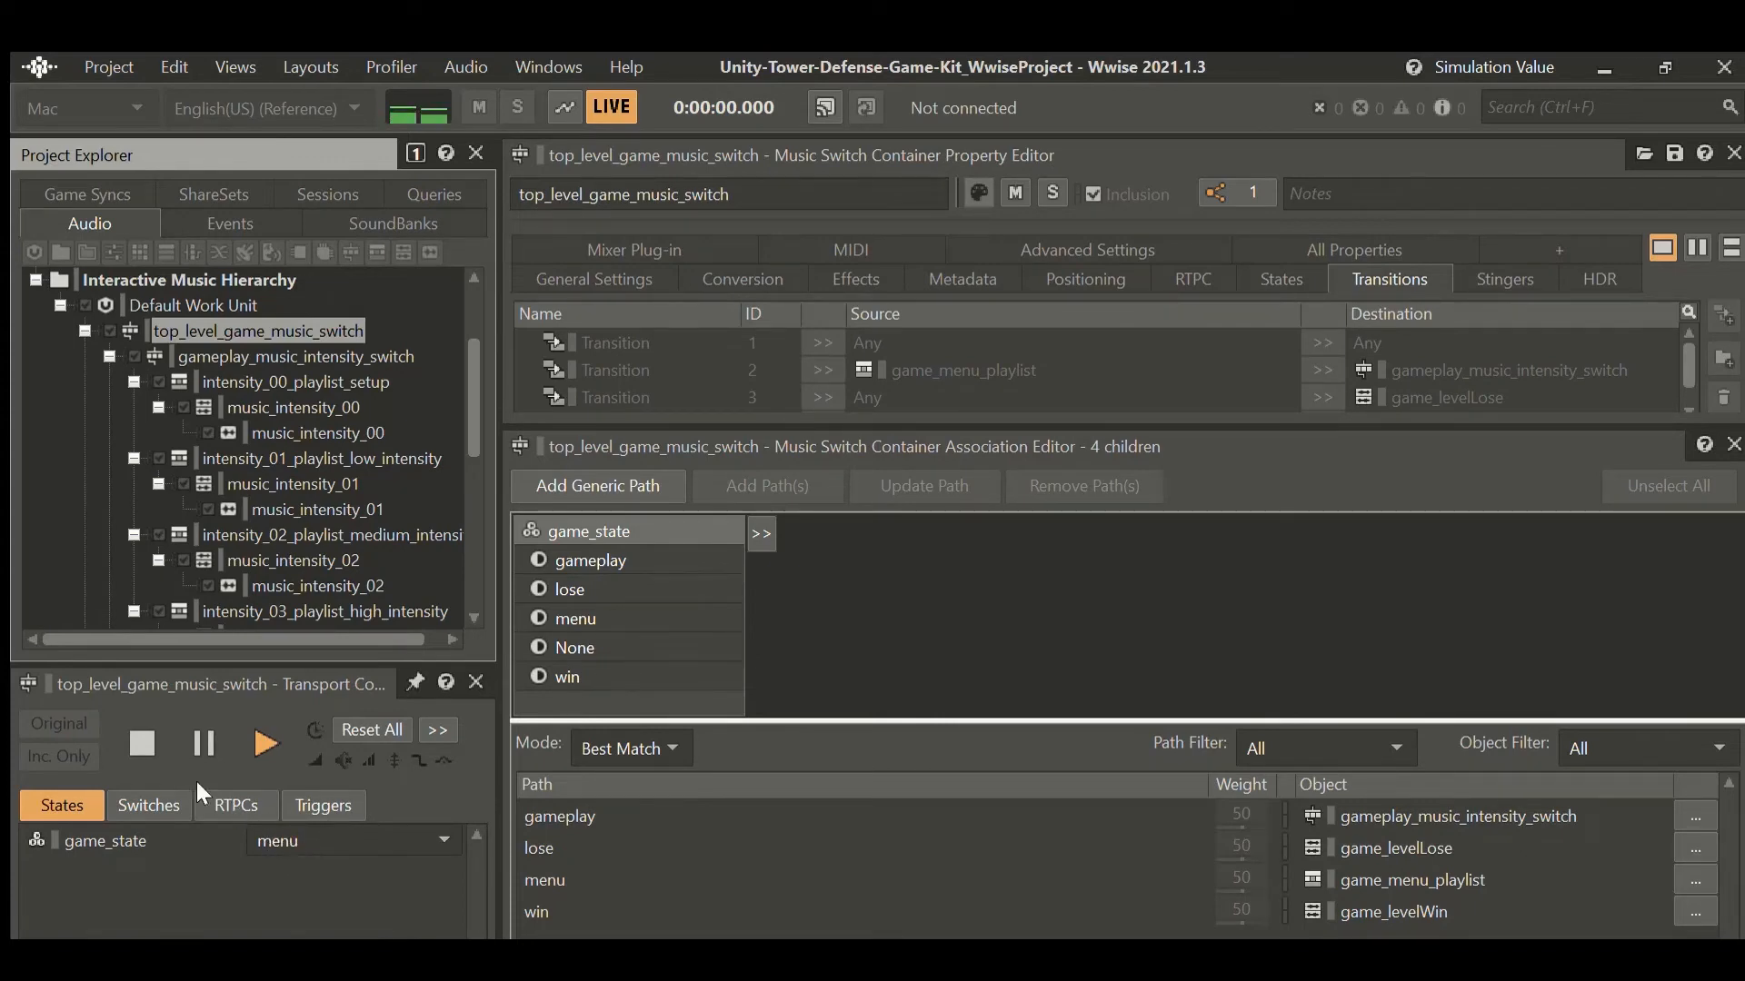
left_click(247, 796)
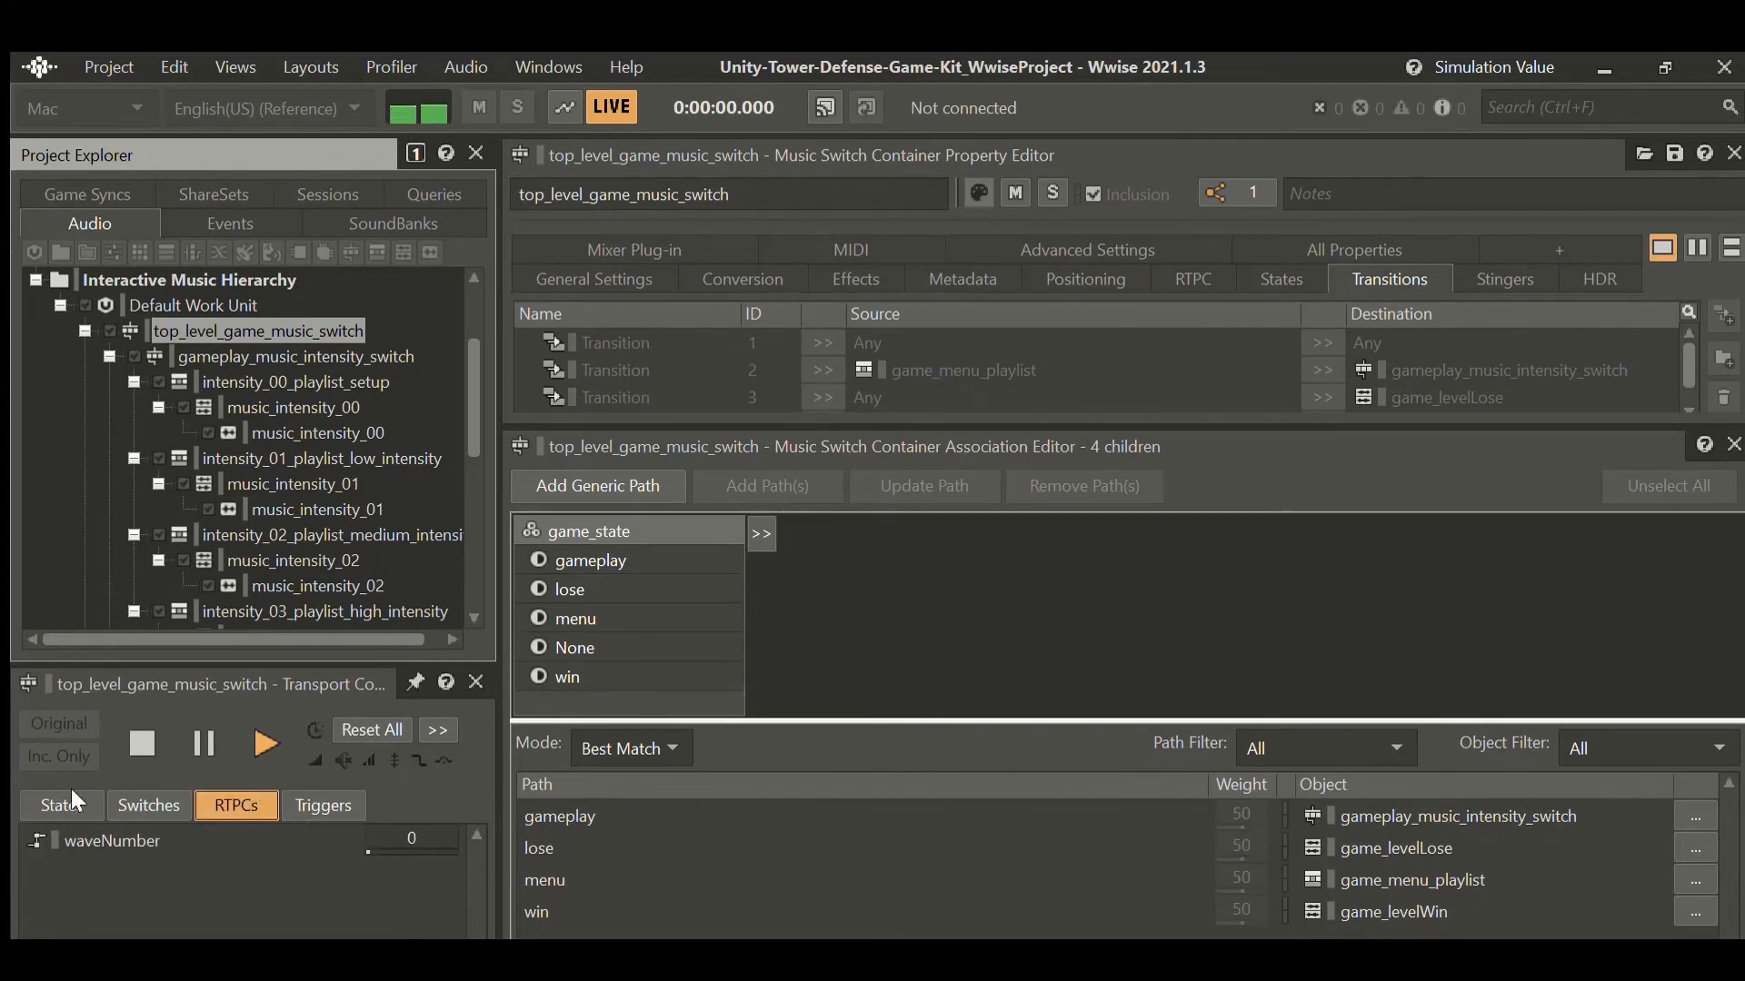
left_click(72, 792)
left_click(219, 797)
left_click(61, 806)
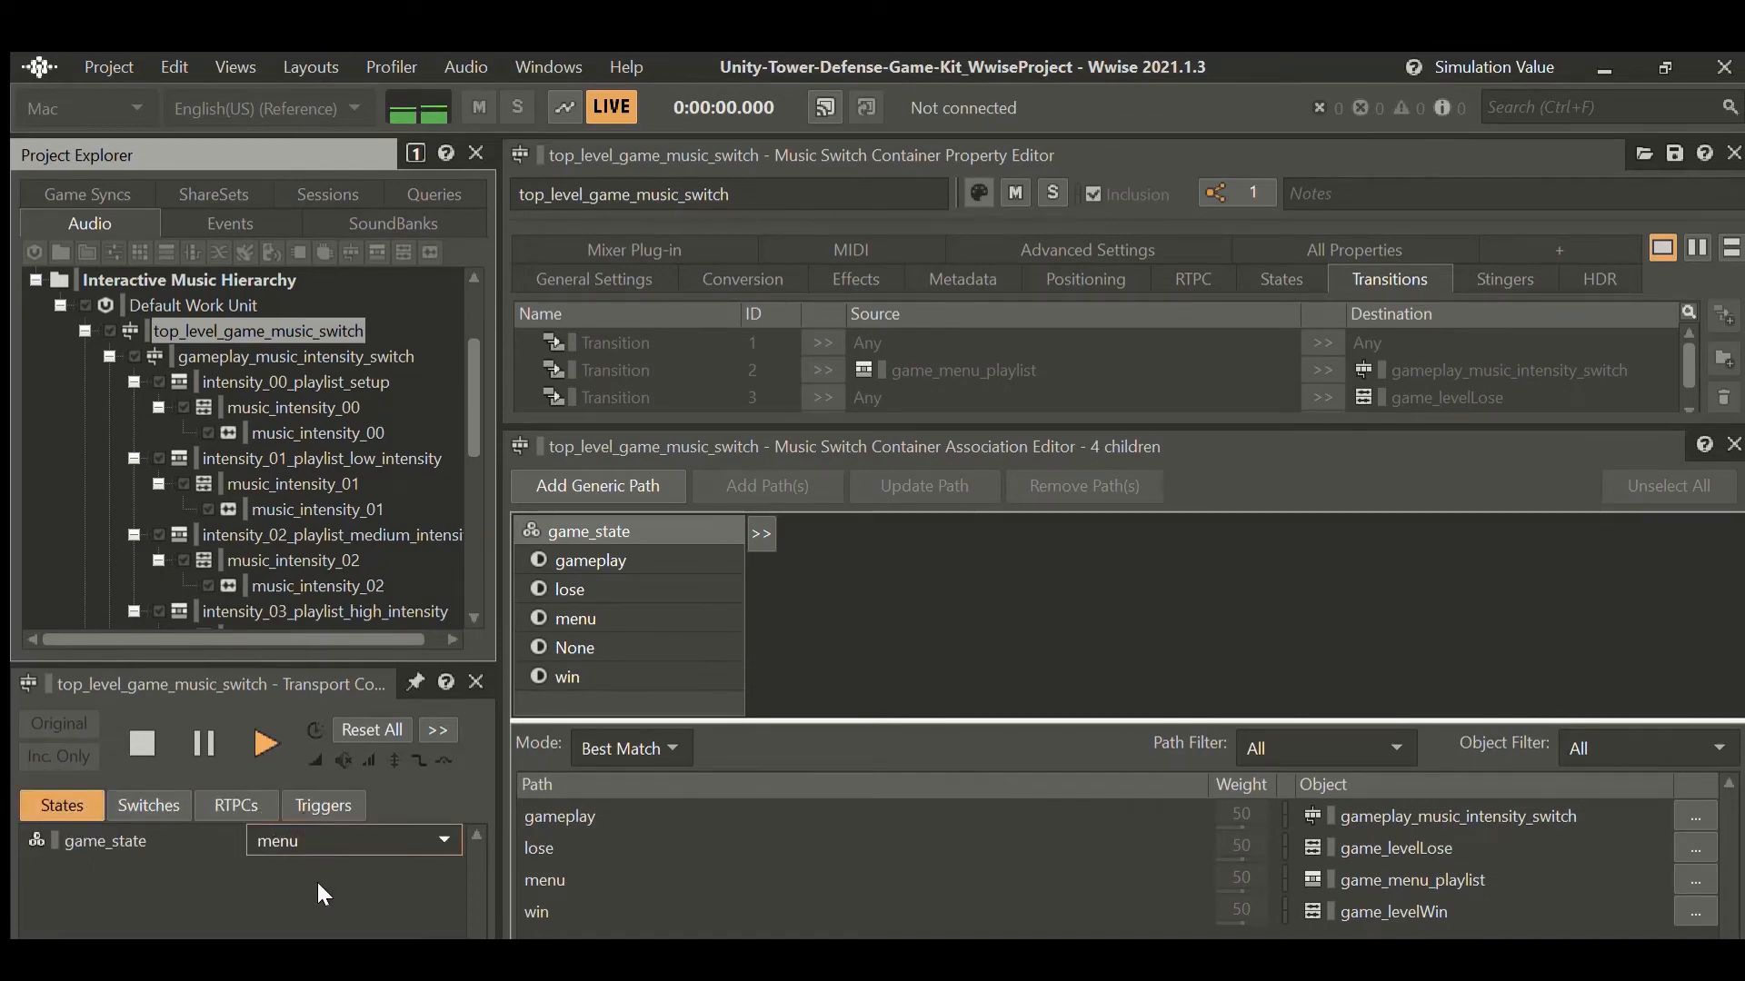
left_click(277, 852)
left_click(235, 806)
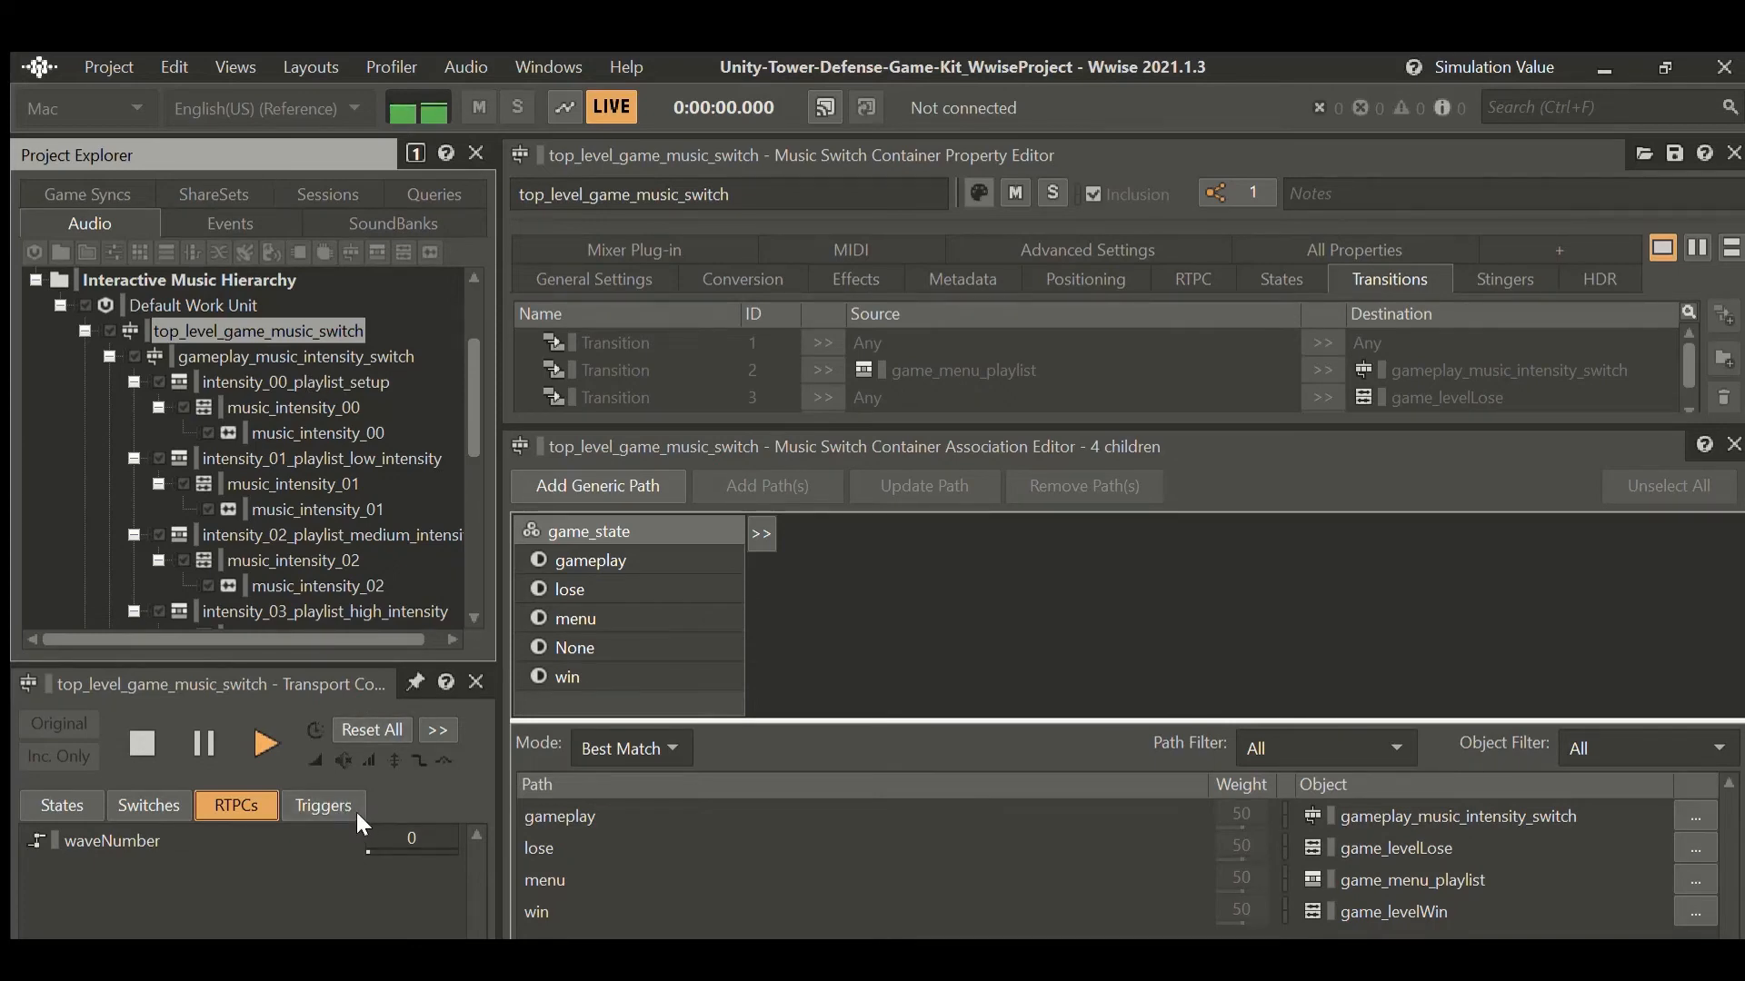
Raise the waveNumber value from 0 through 2.4 up to 7.4 by typing and scrubbing.
left_click_drag(400, 838, 418, 838)
left_click(57, 806)
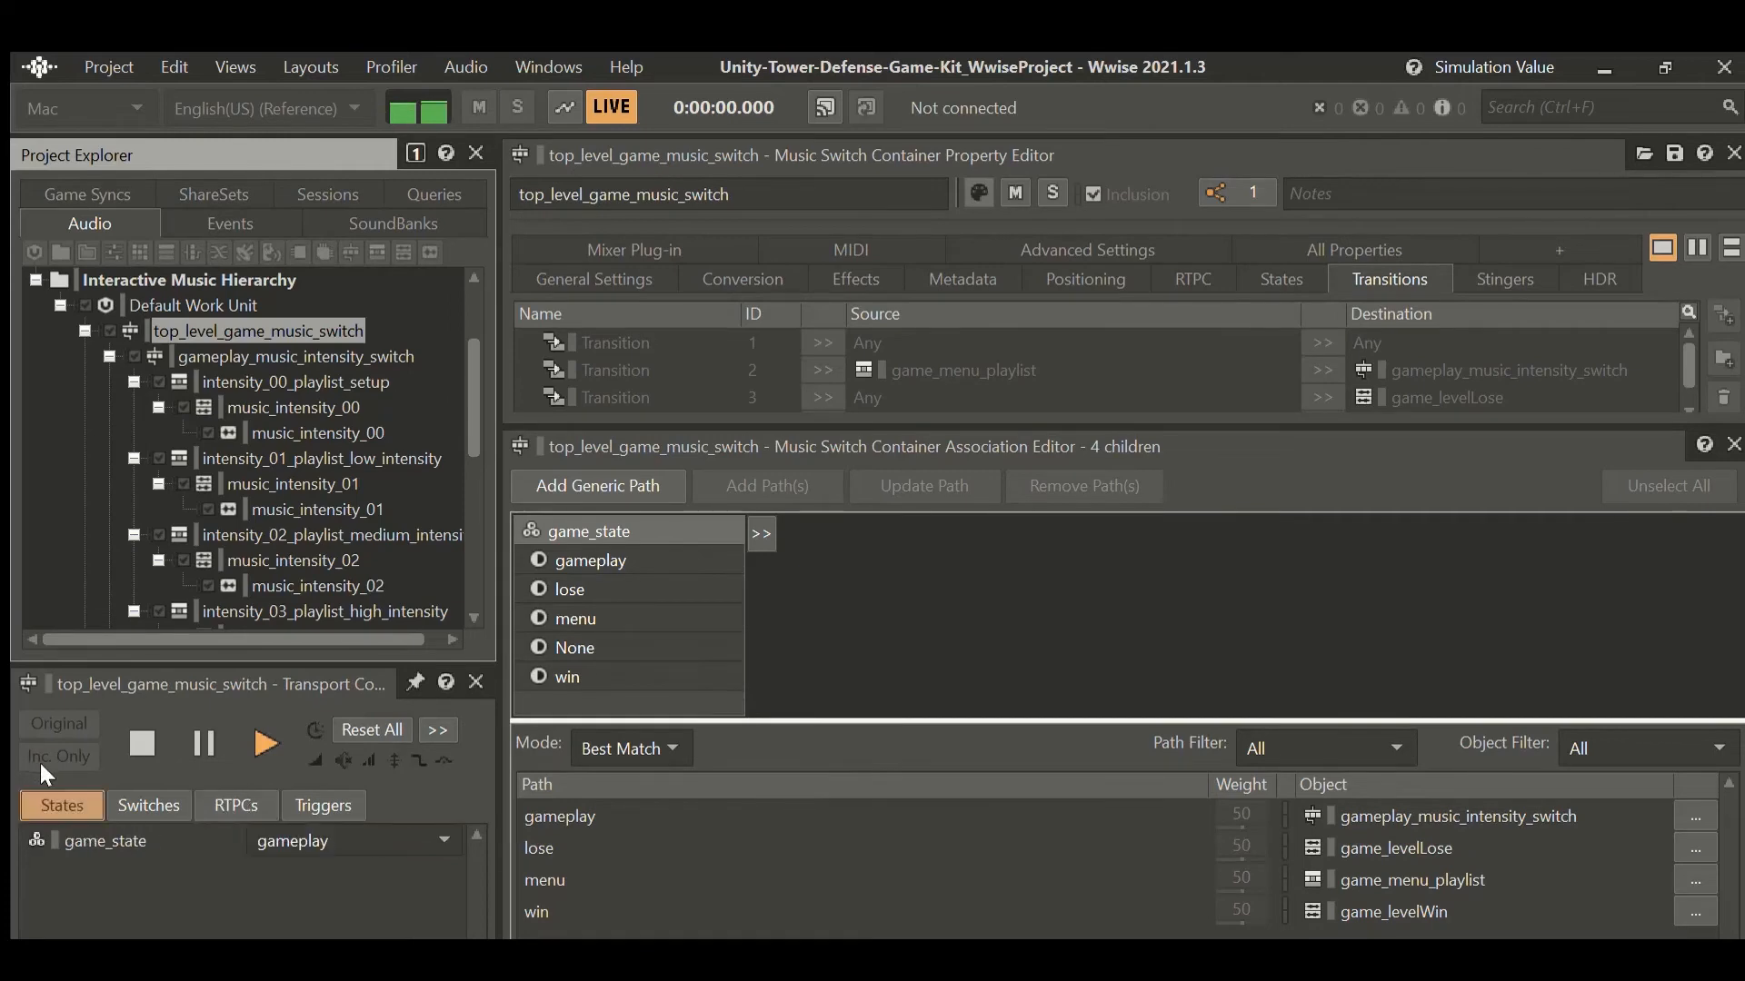
left_click(236, 805)
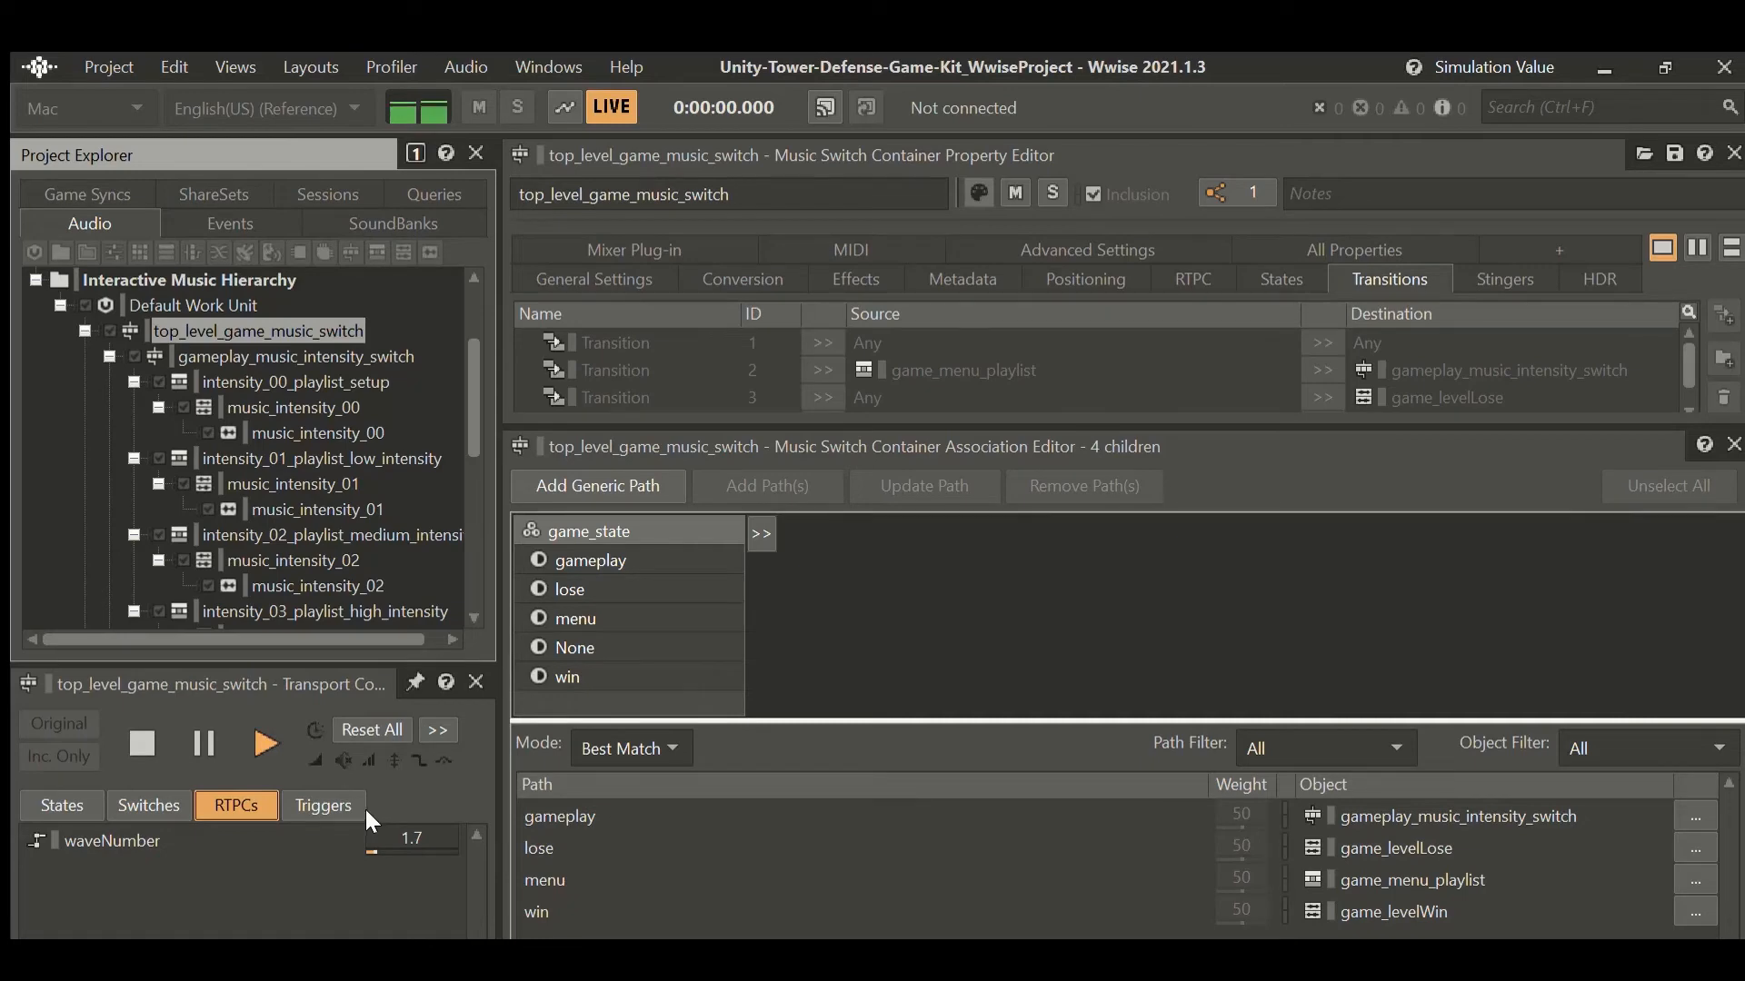
double_click(409, 837)
type("2.4")
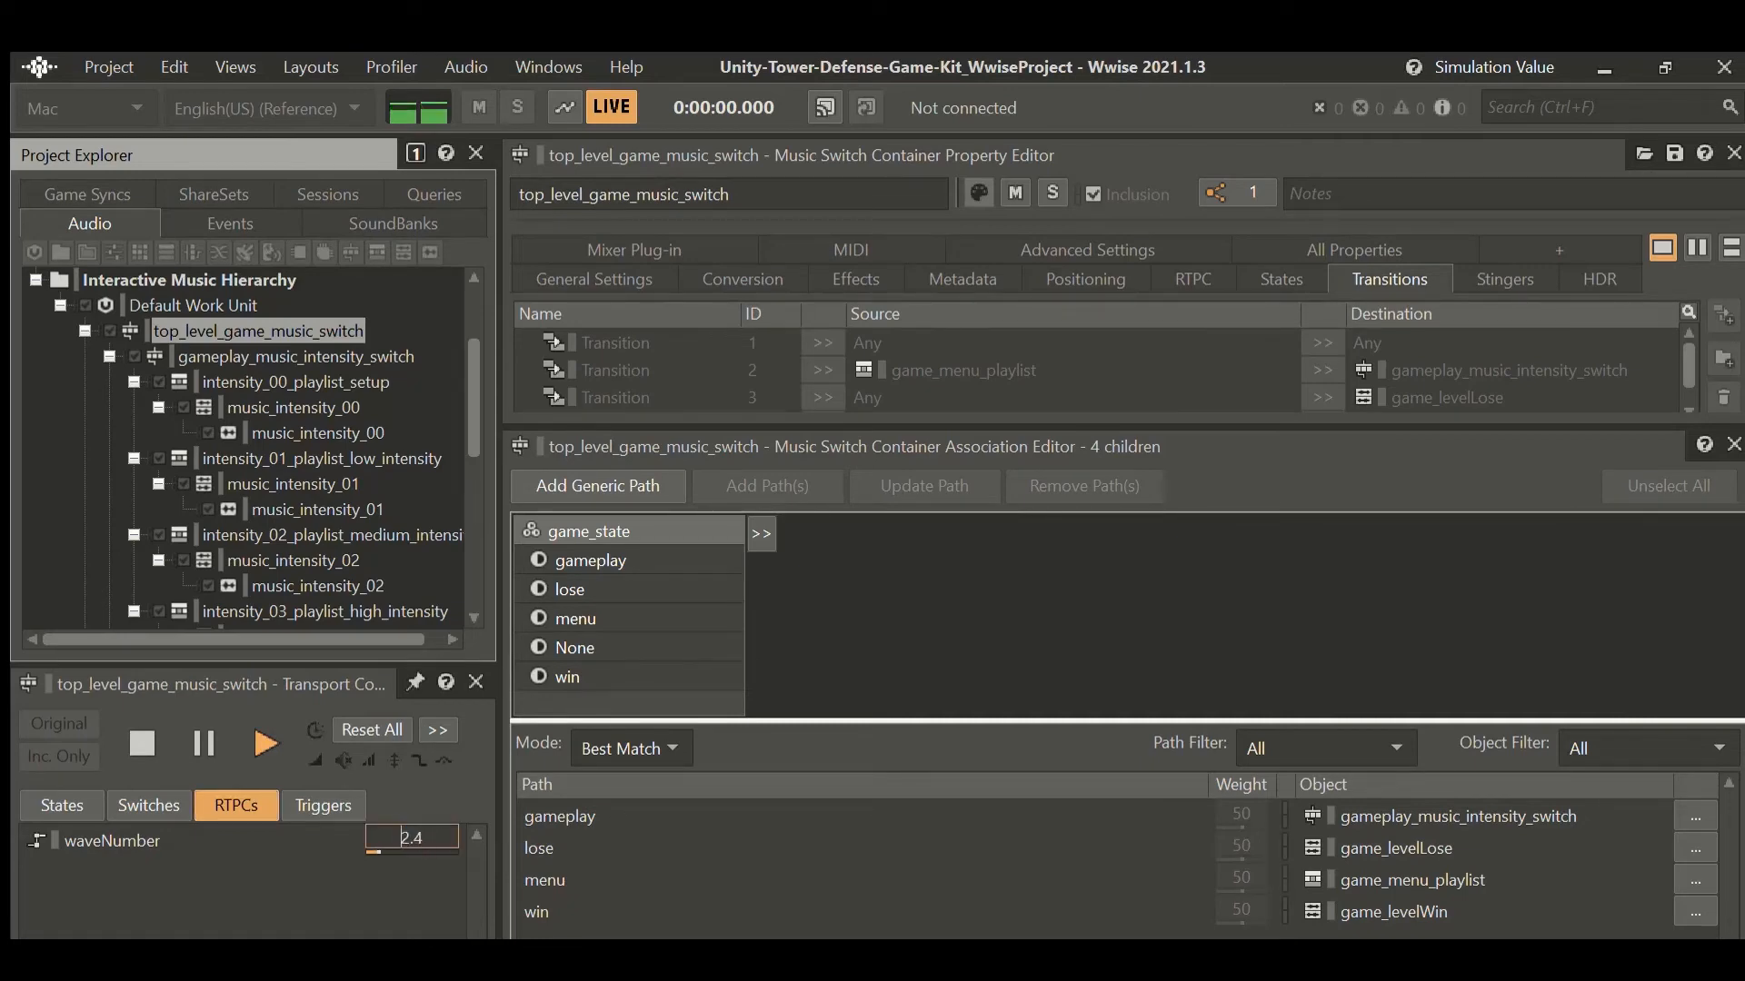
left_click_drag(410, 837, 409, 806)
left_click_drag(410, 839, 409, 826)
left_click_drag(409, 827, 409, 807)
Set the simulated game_state to win and stop playback.
left_click(64, 802)
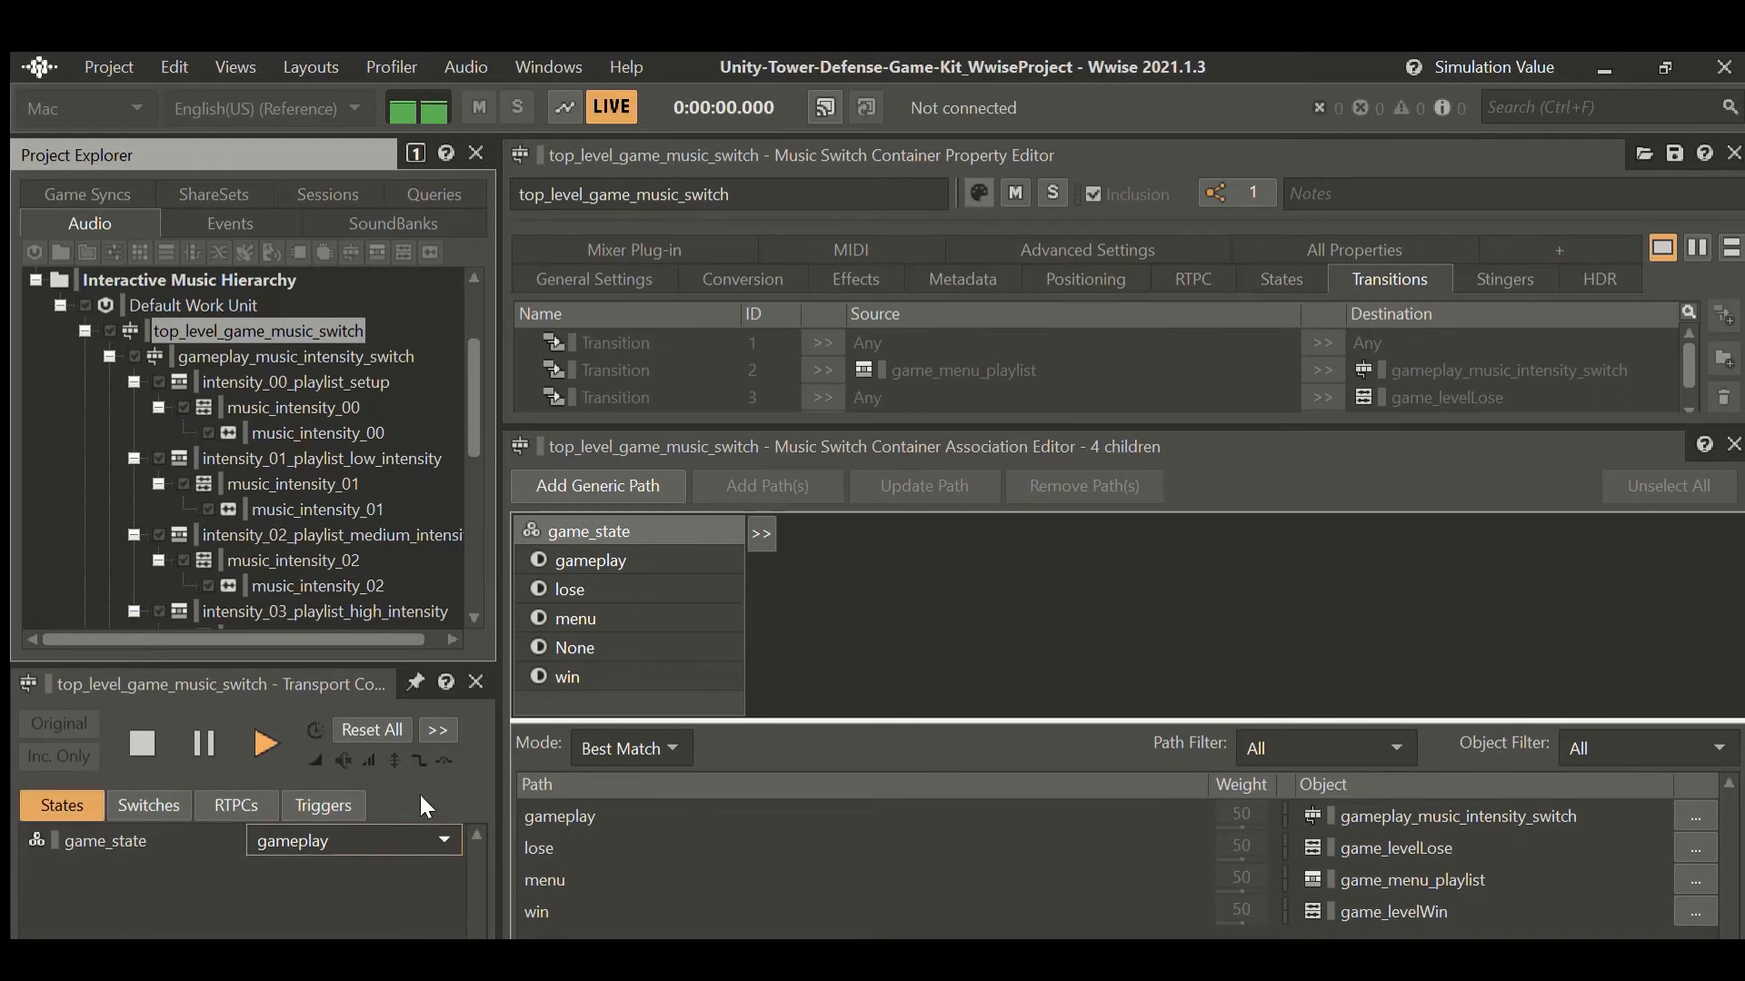
left_click(337, 913)
left_click(130, 706)
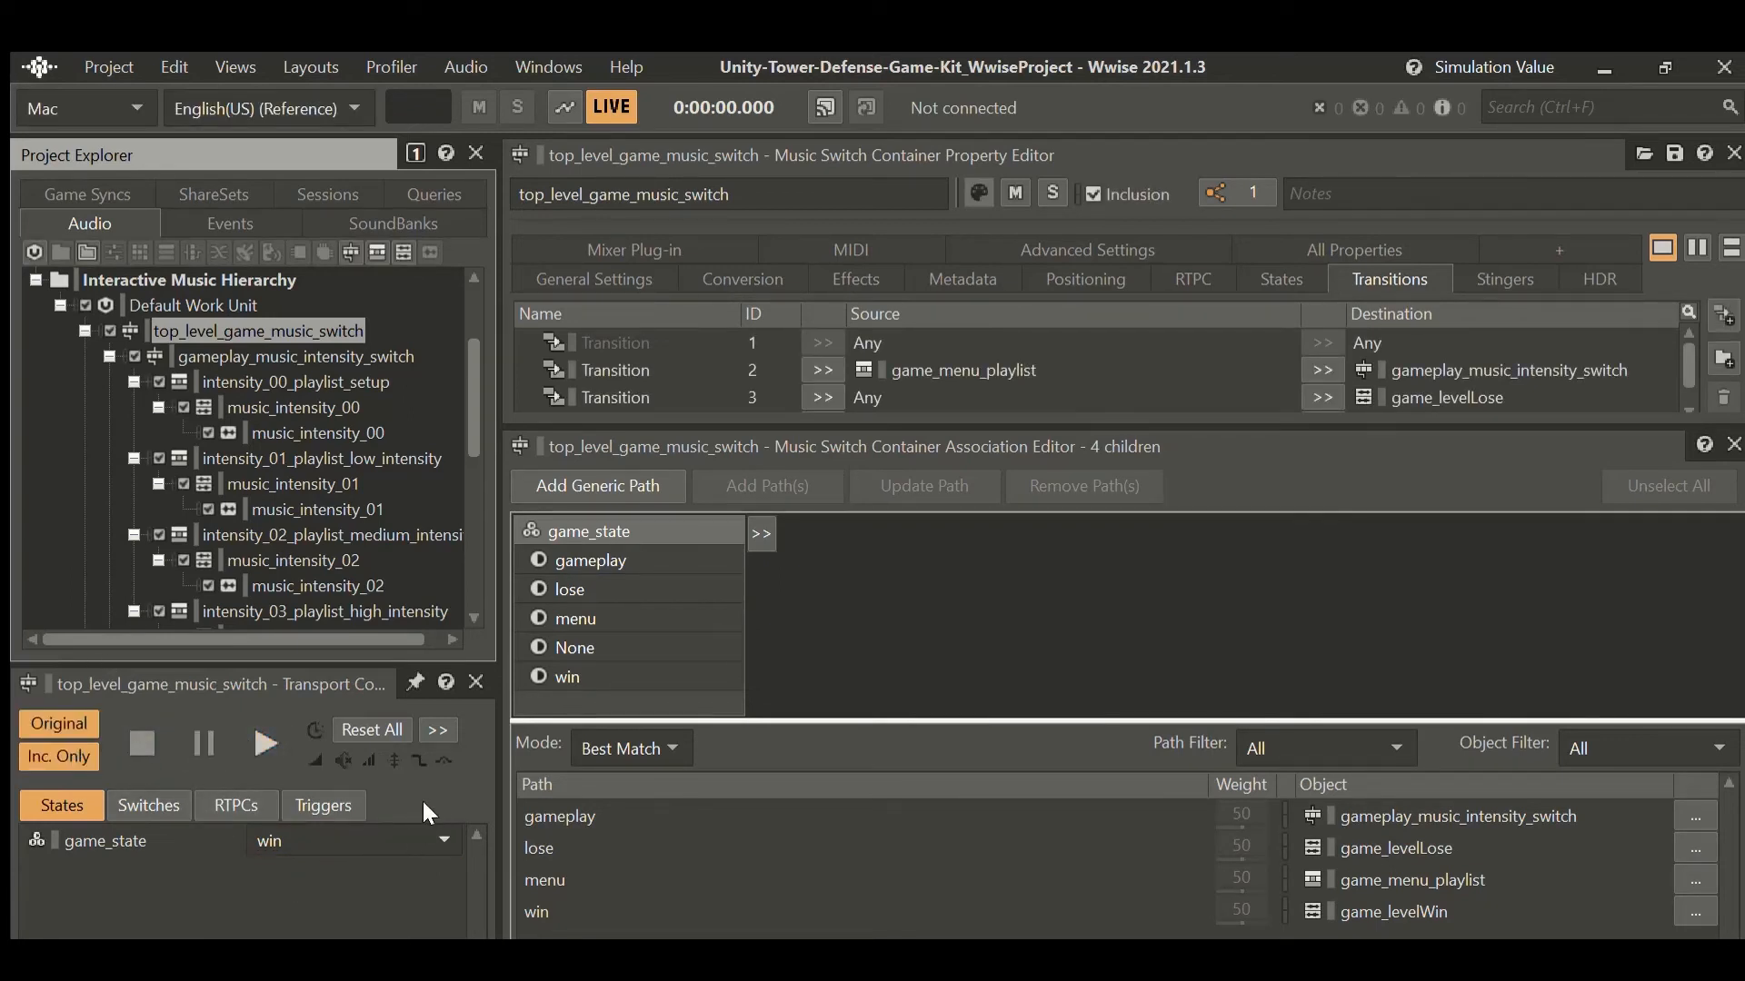
Switch between the RTPCs and States tabs, then select the Any to Any transition rule.
left_click(234, 800)
left_click(73, 803)
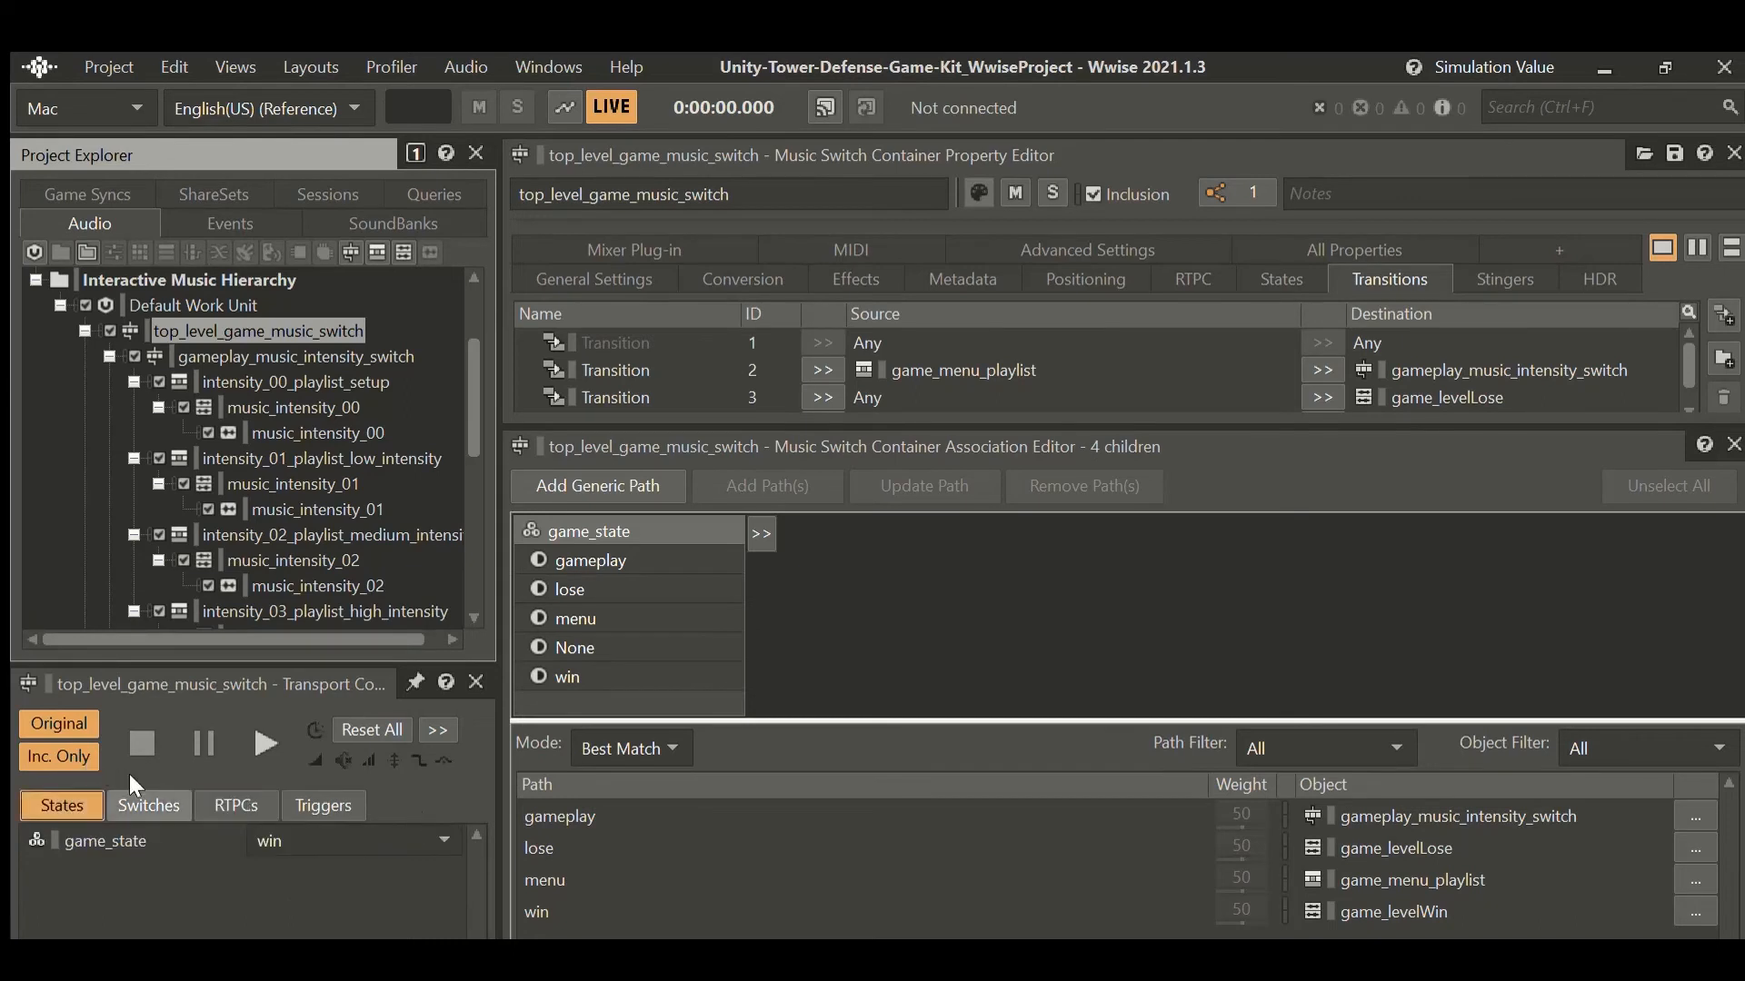
left_click(235, 803)
left_click(61, 805)
left_click(999, 342)
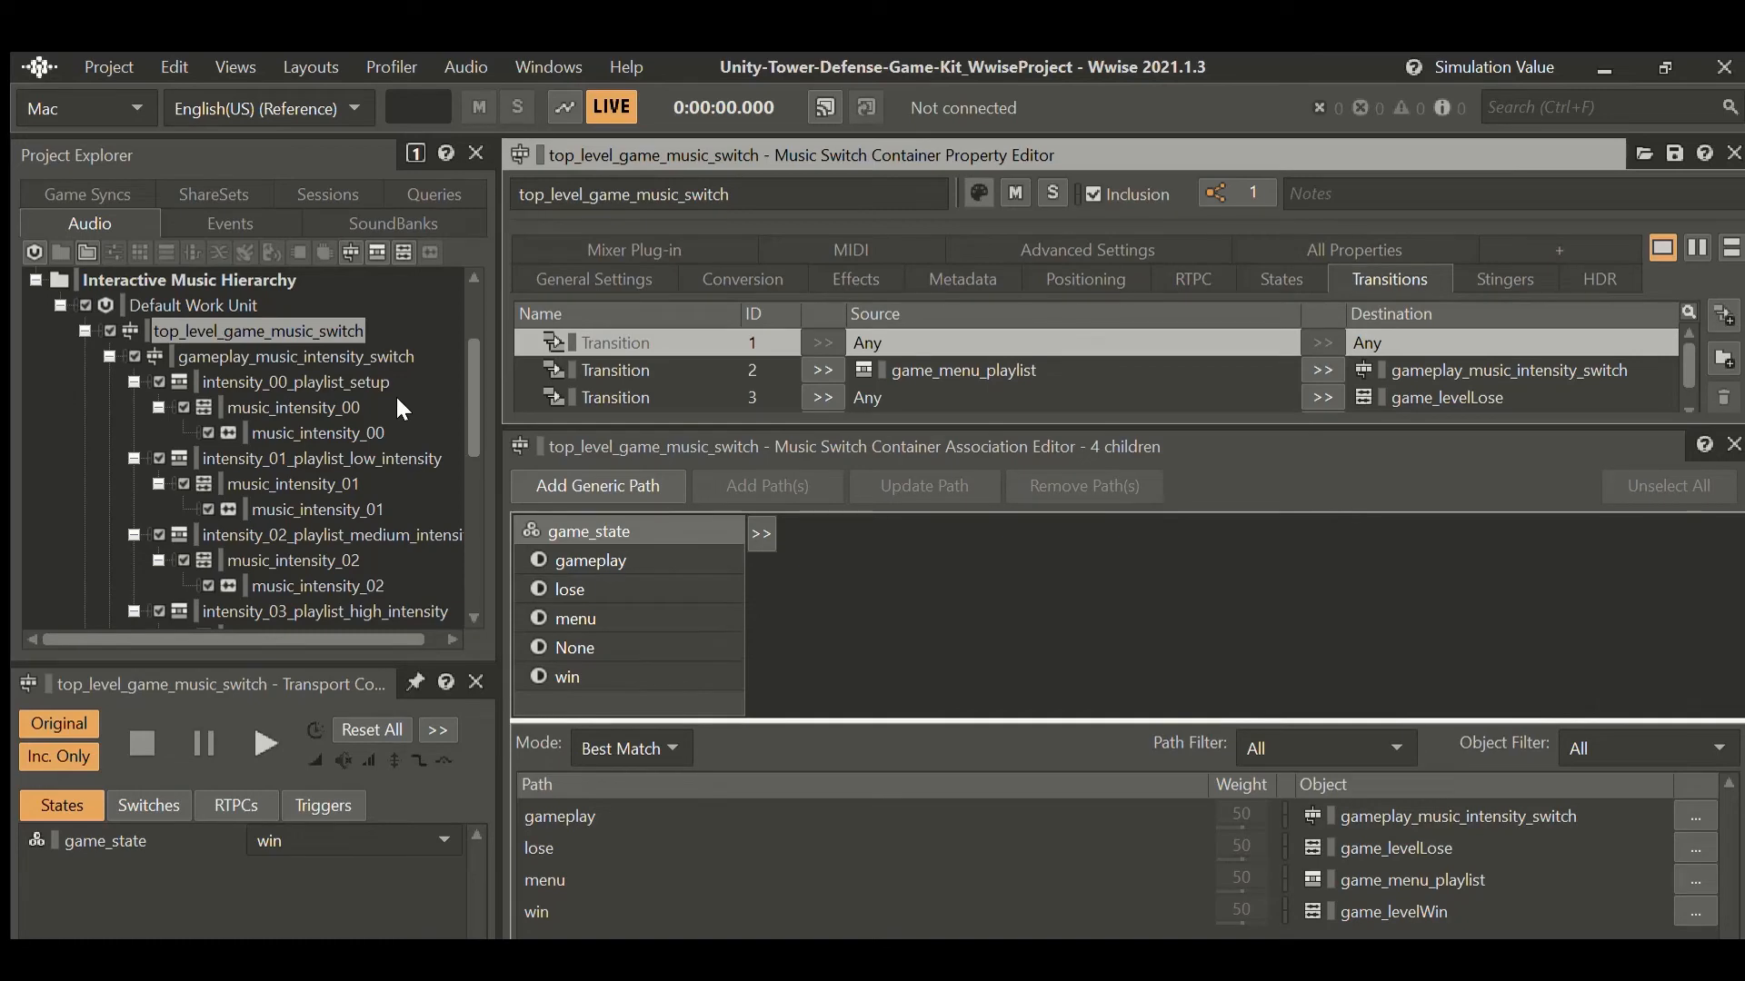
scroll(323, 417, "down", 6)
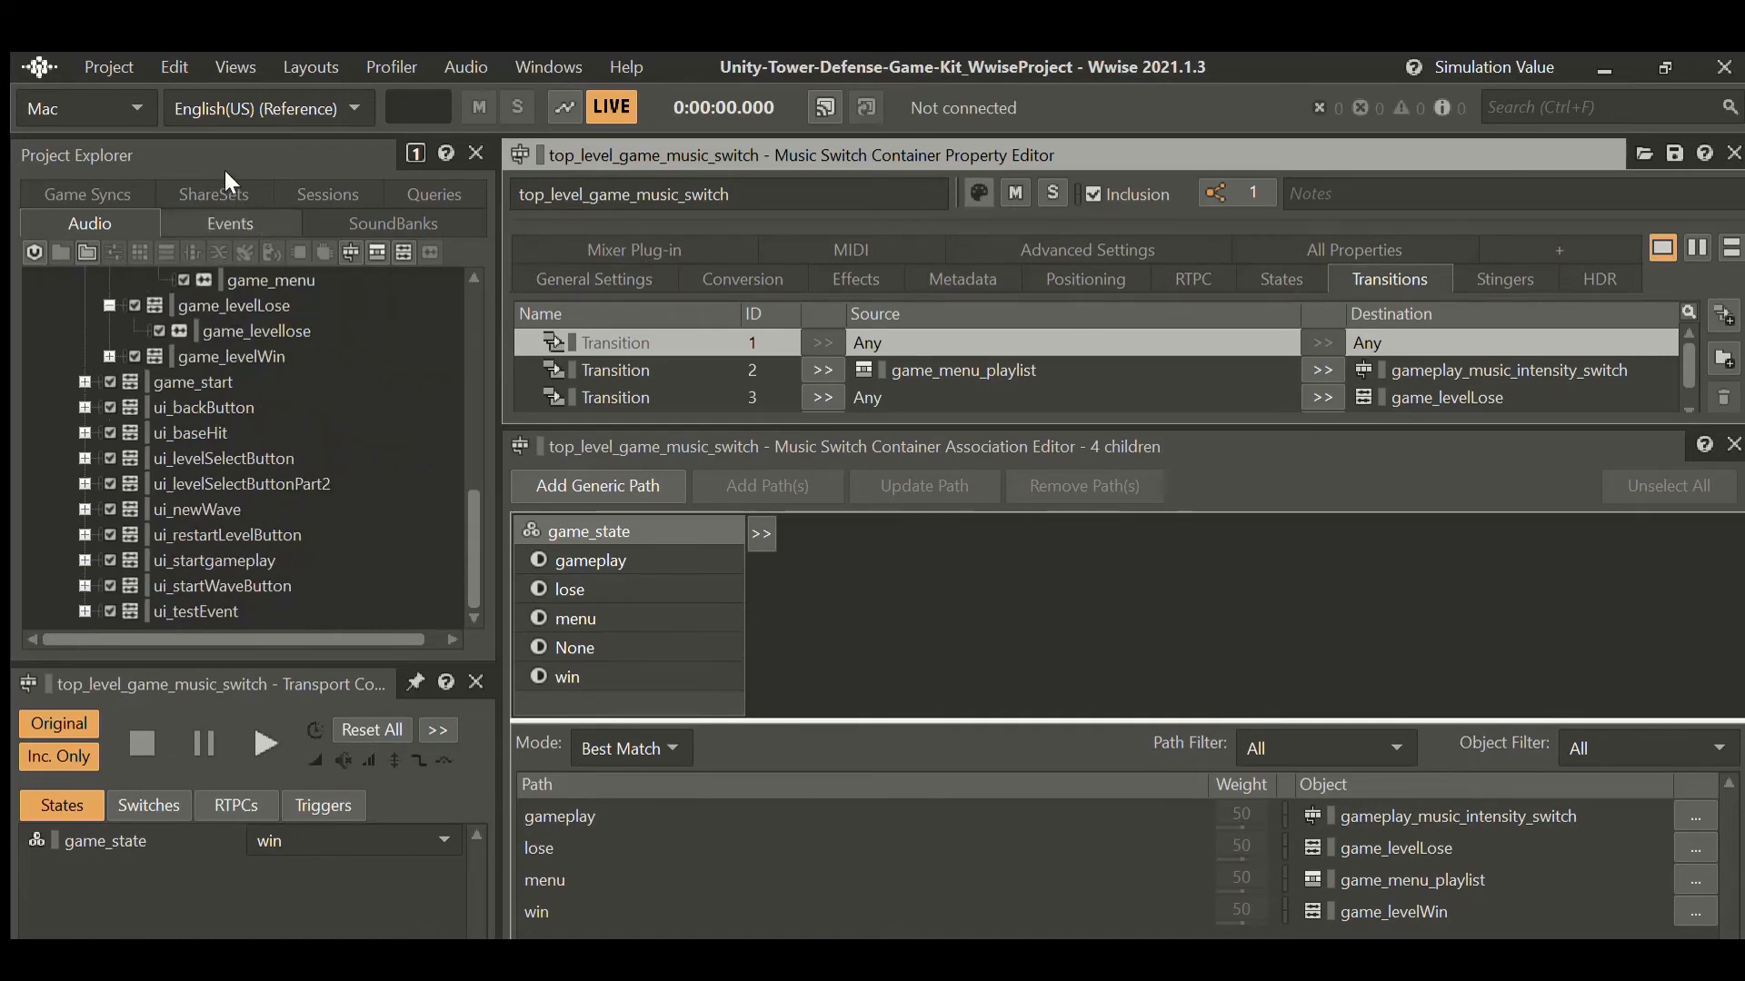
Inspect the ui_newWave event, play its music segment, then list the SoundBanks.
left_click(231, 223)
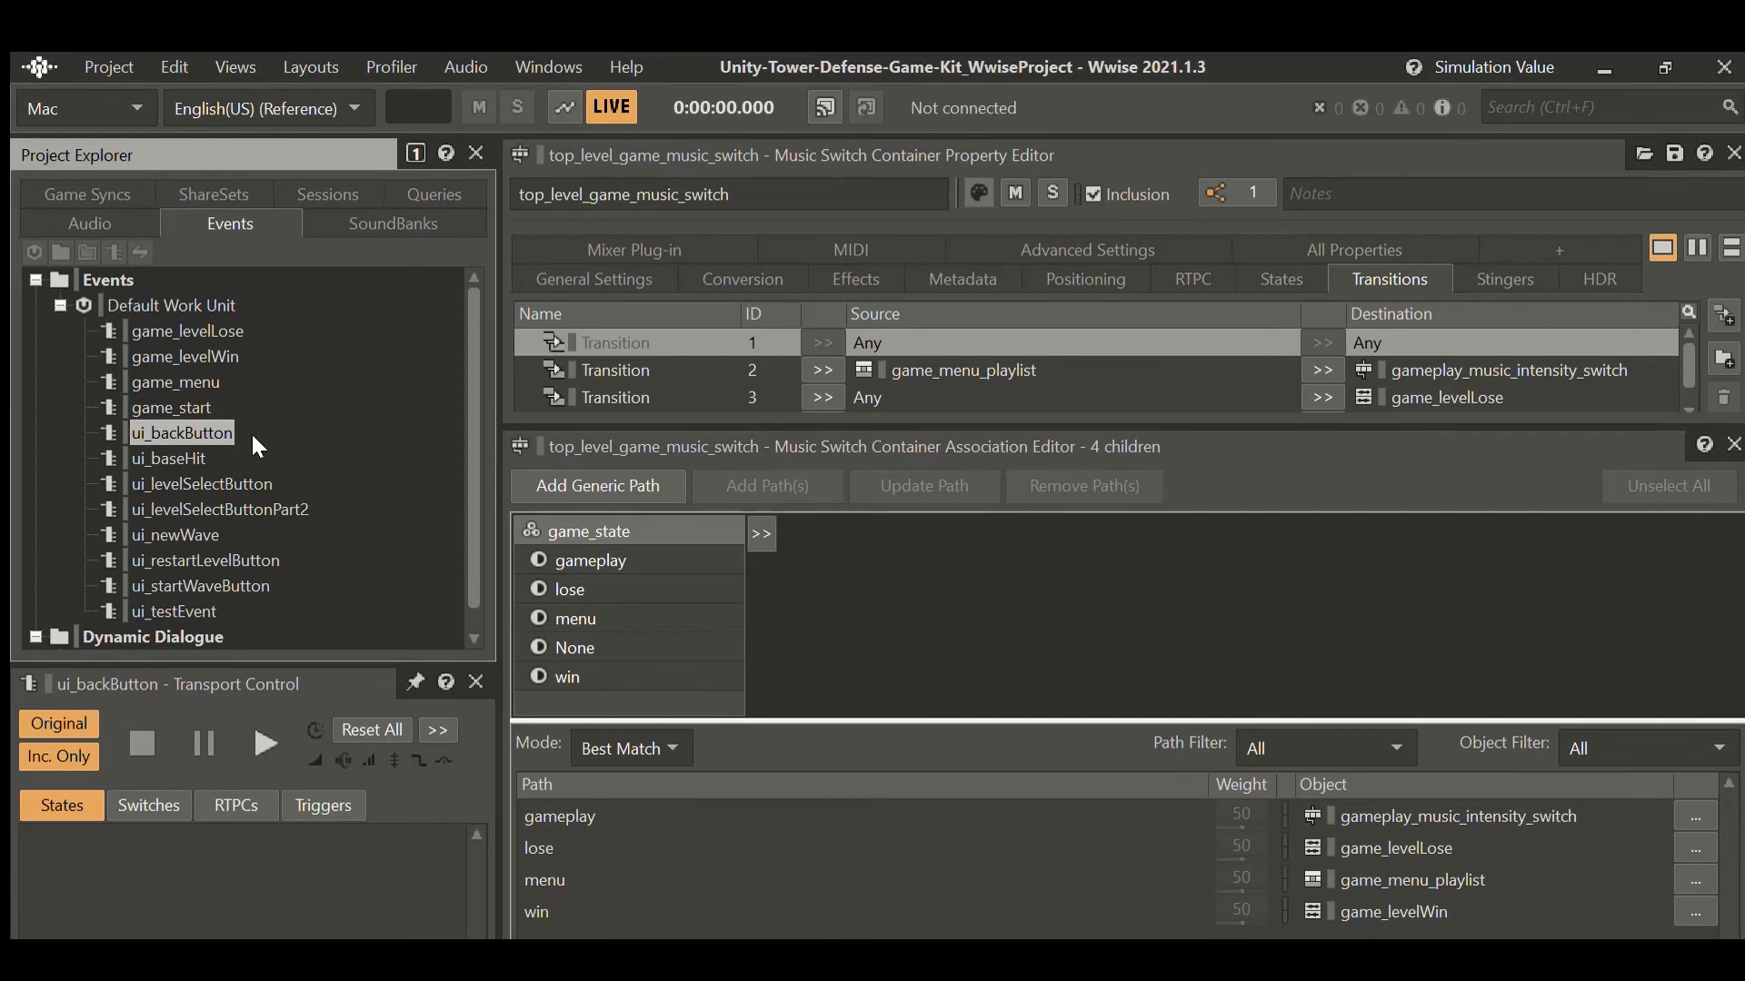
left_click(177, 536)
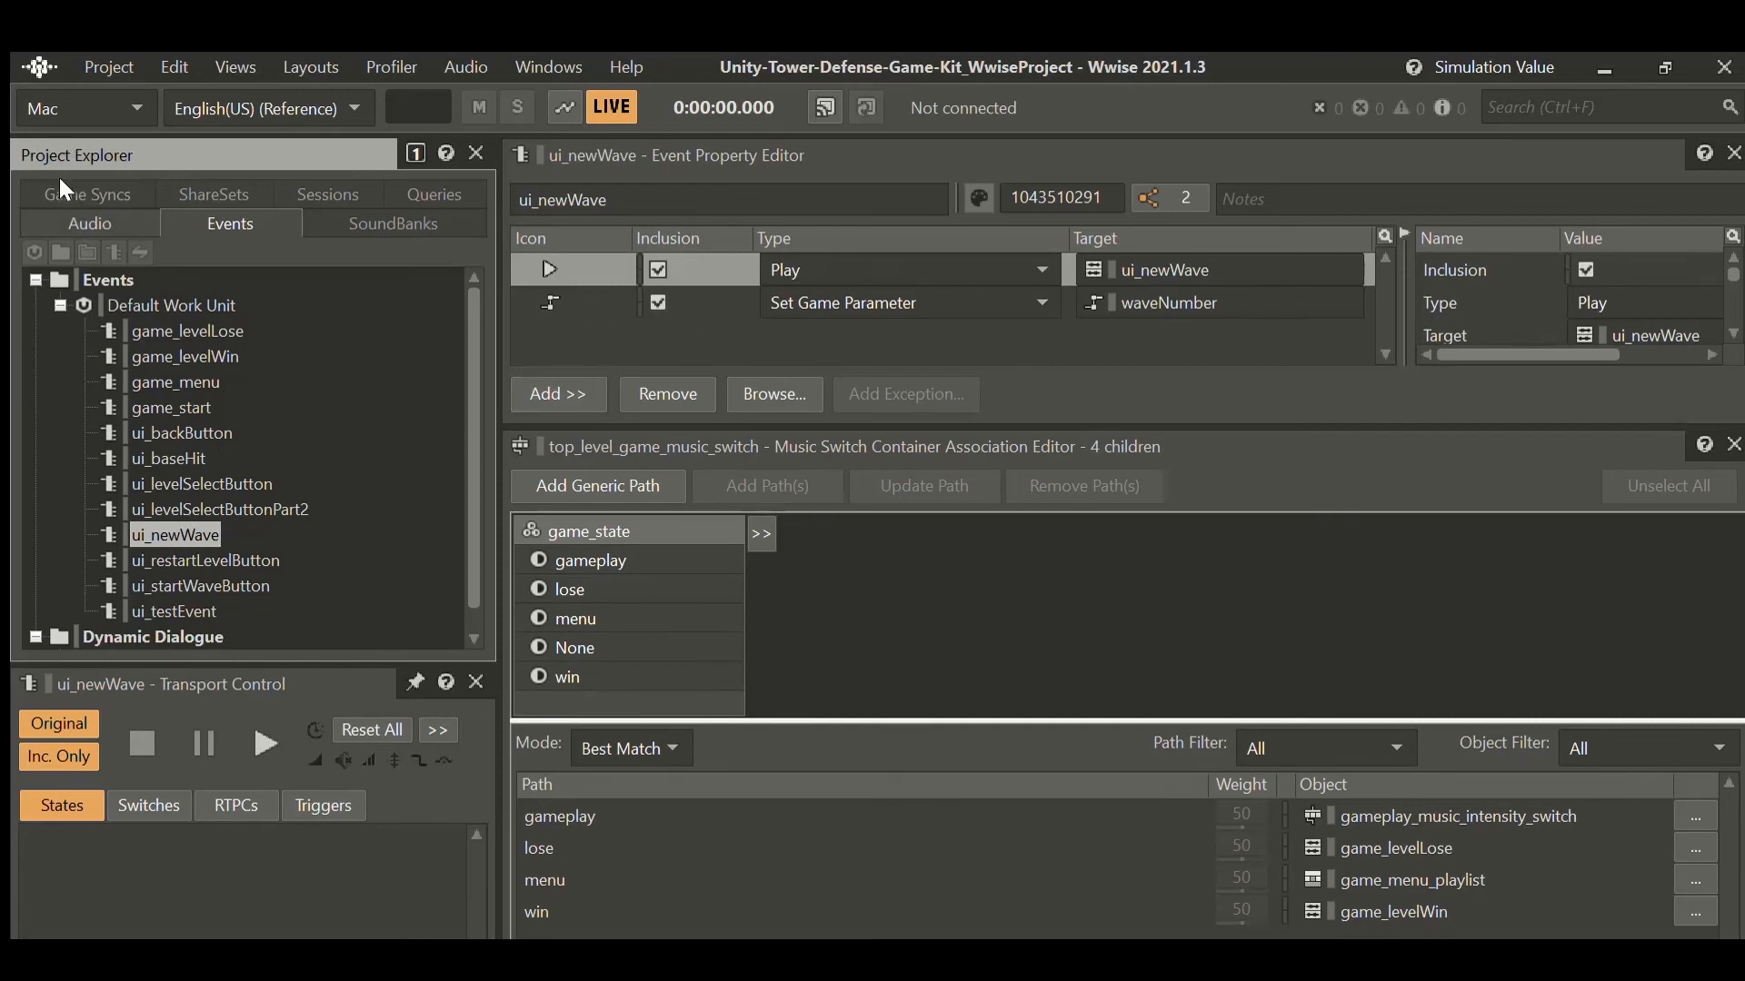
left_click(90, 224)
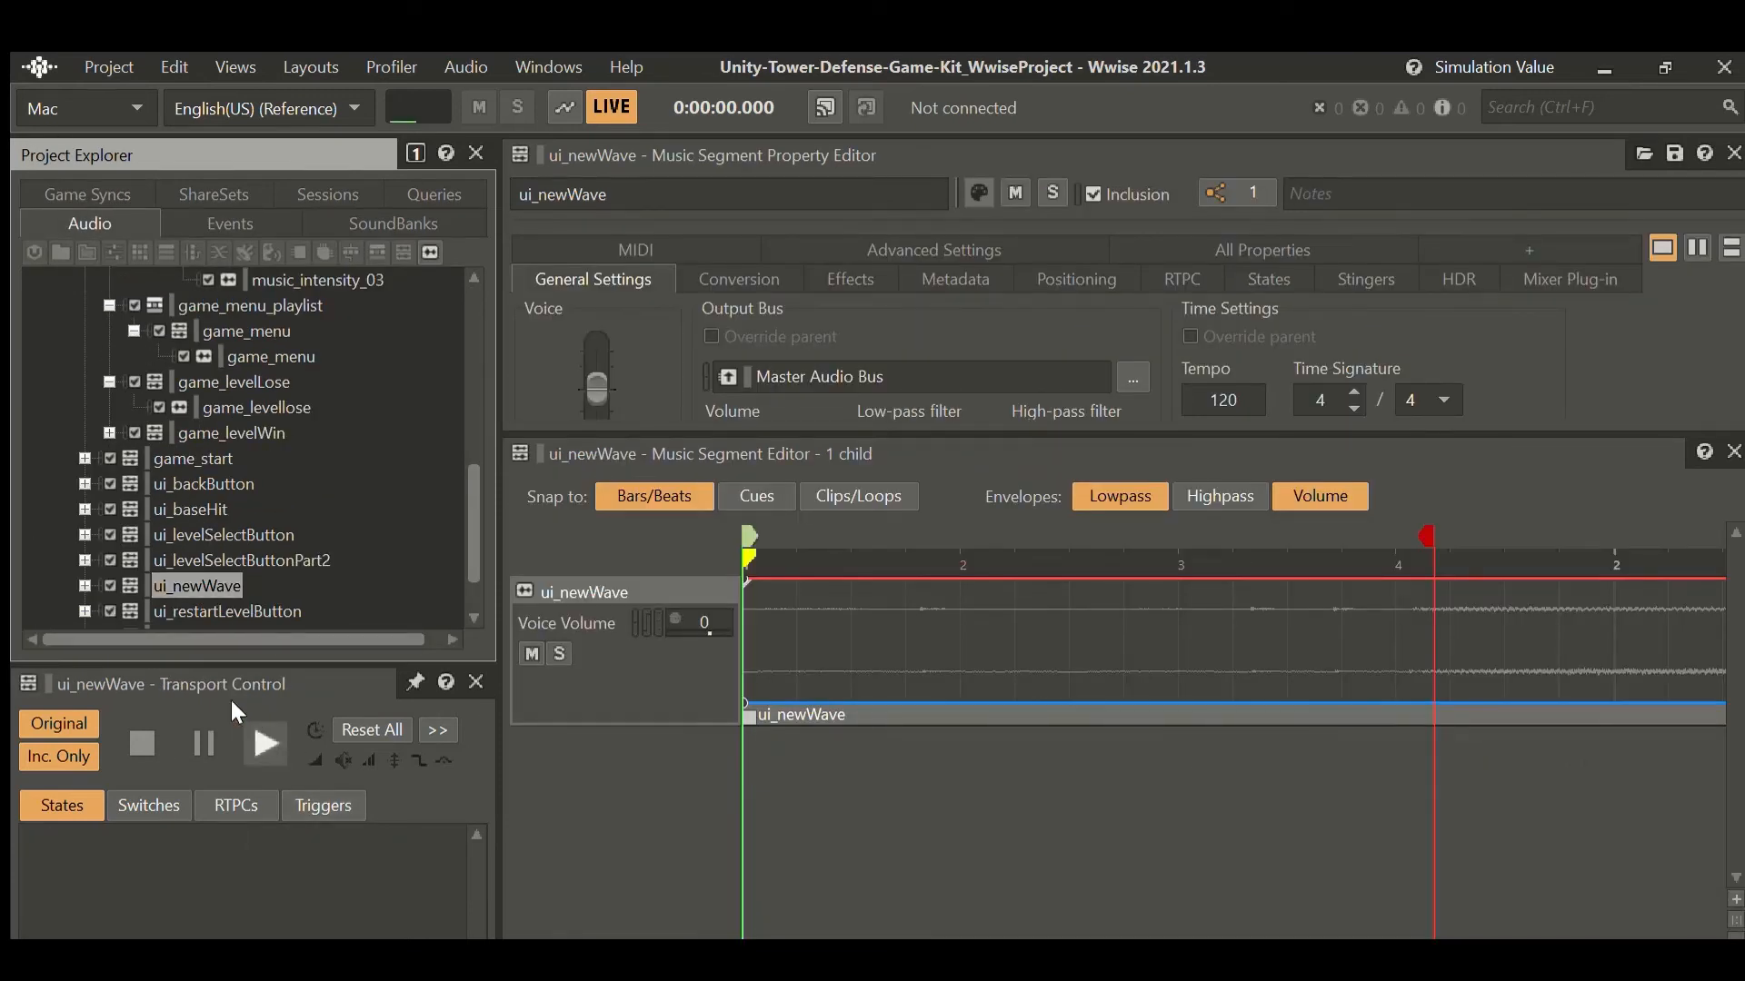
left_click(264, 741)
scroll(297, 342, "up", 6)
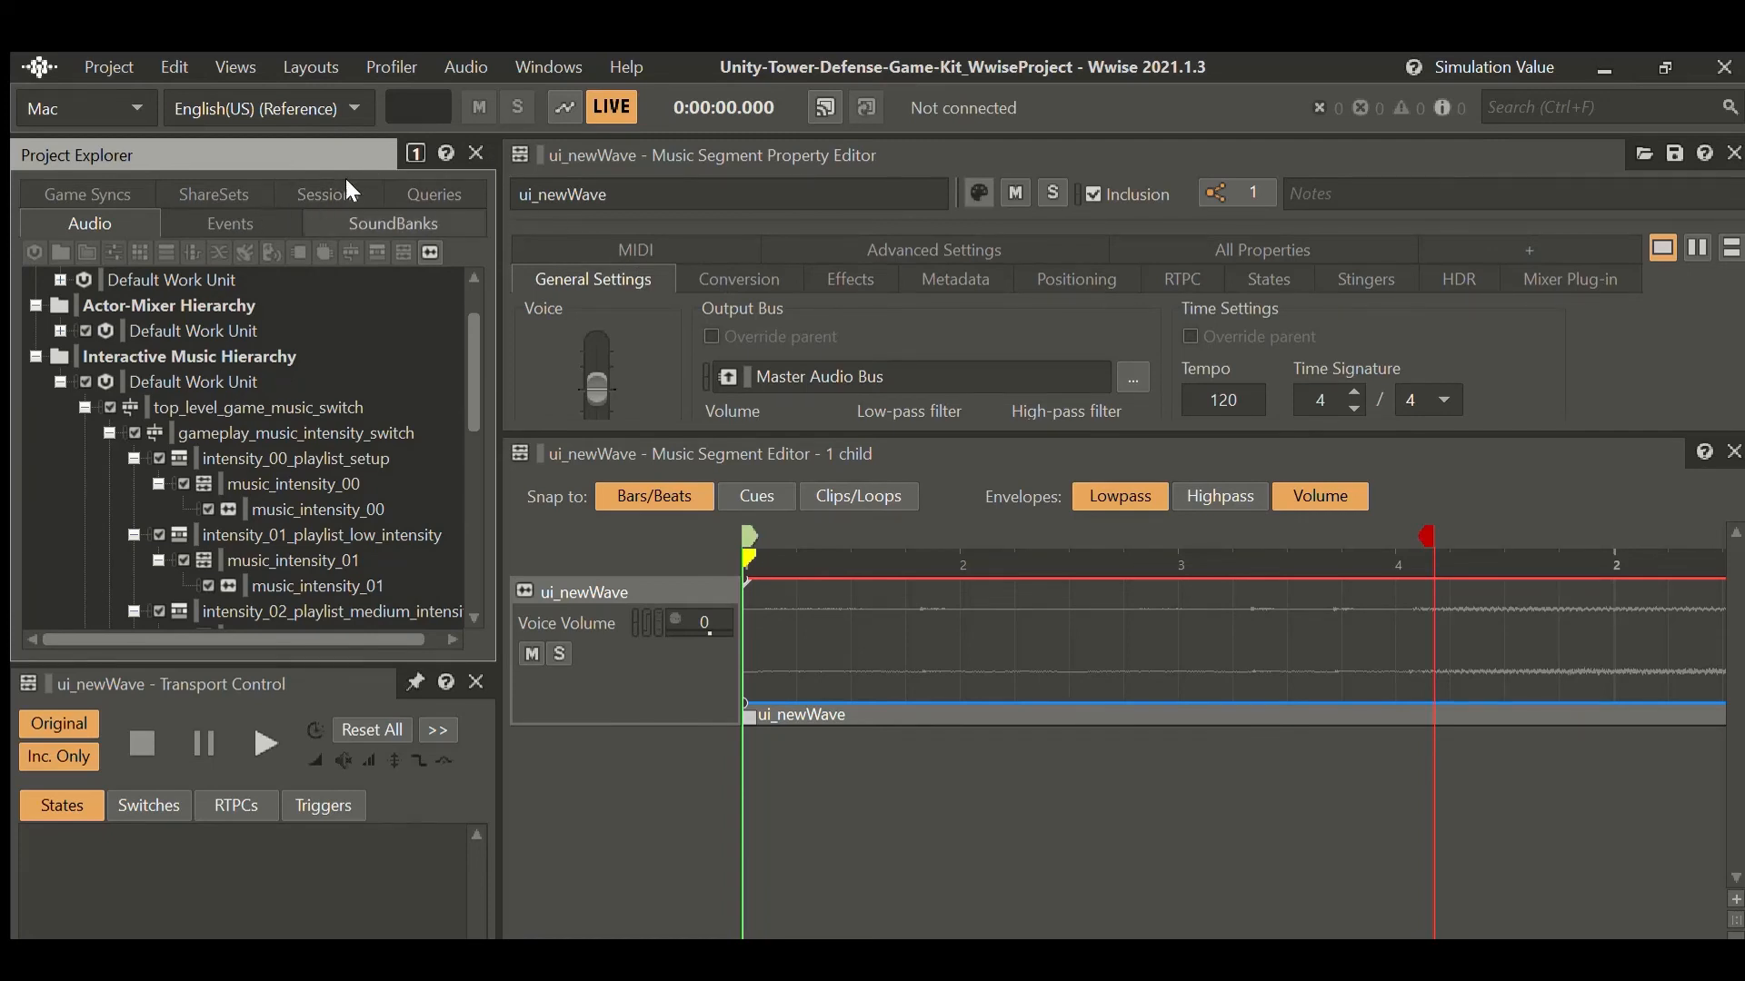
left_click(353, 221)
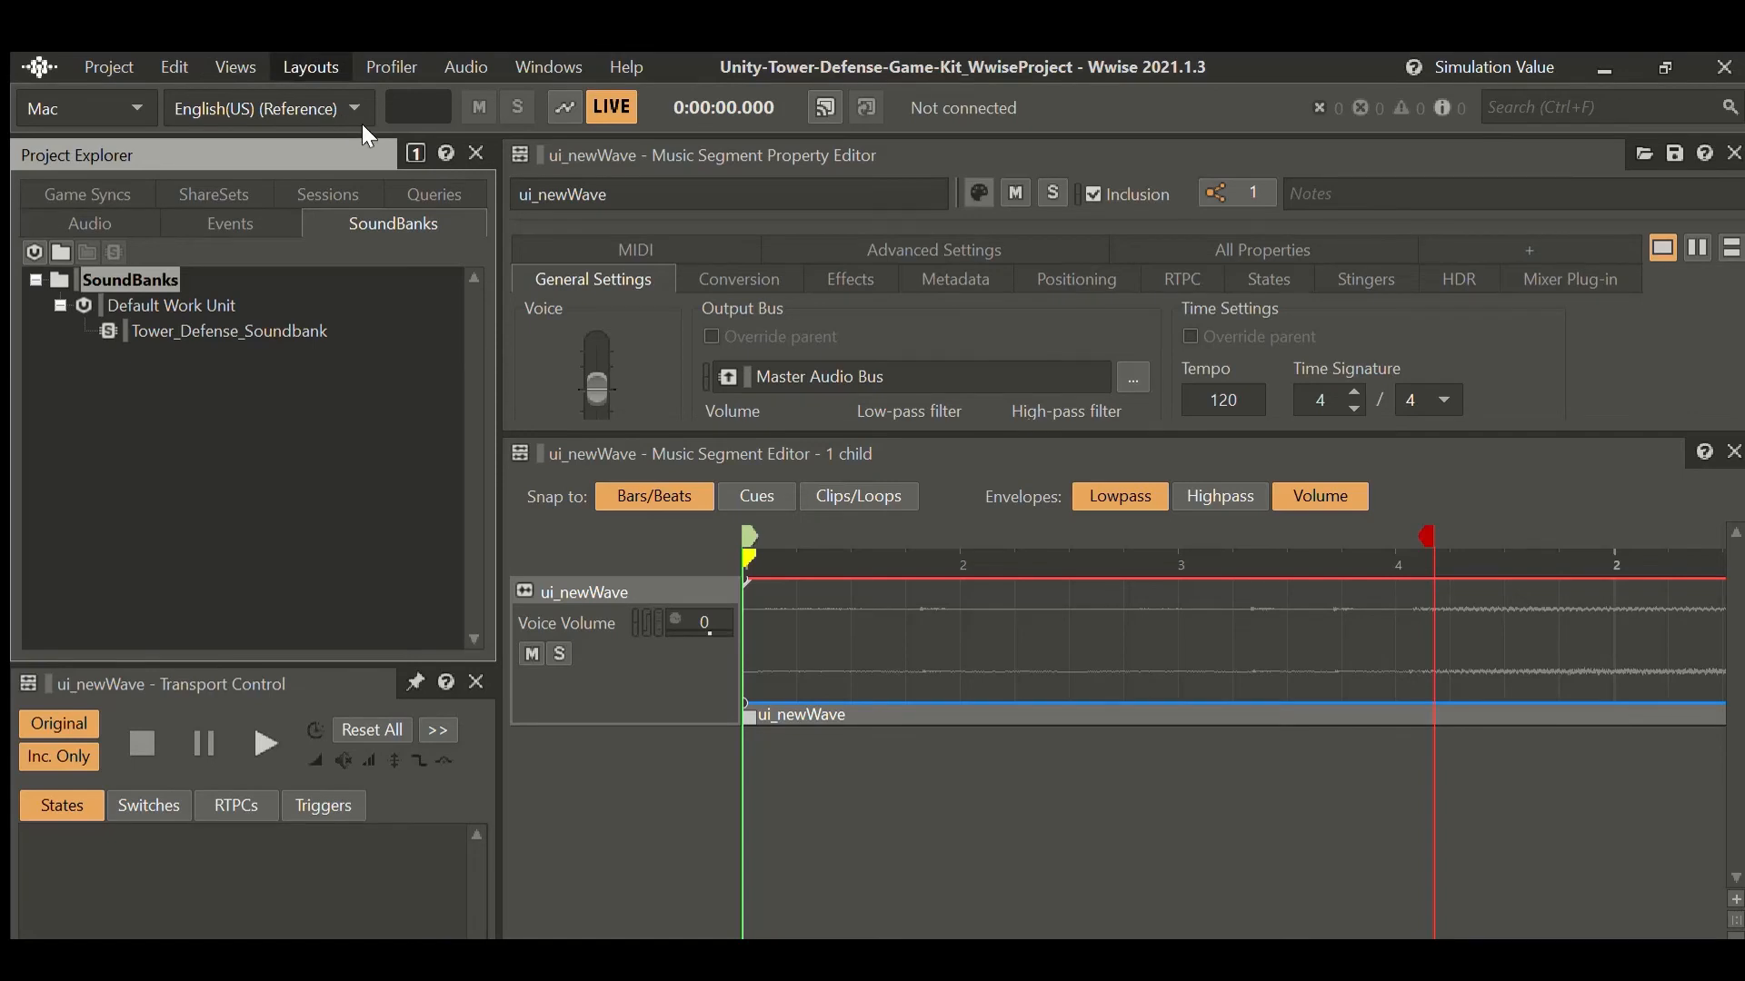
In the SoundBank layout, generate the Default Work Unit SoundBanks for Mac and Windows.
key("F7")
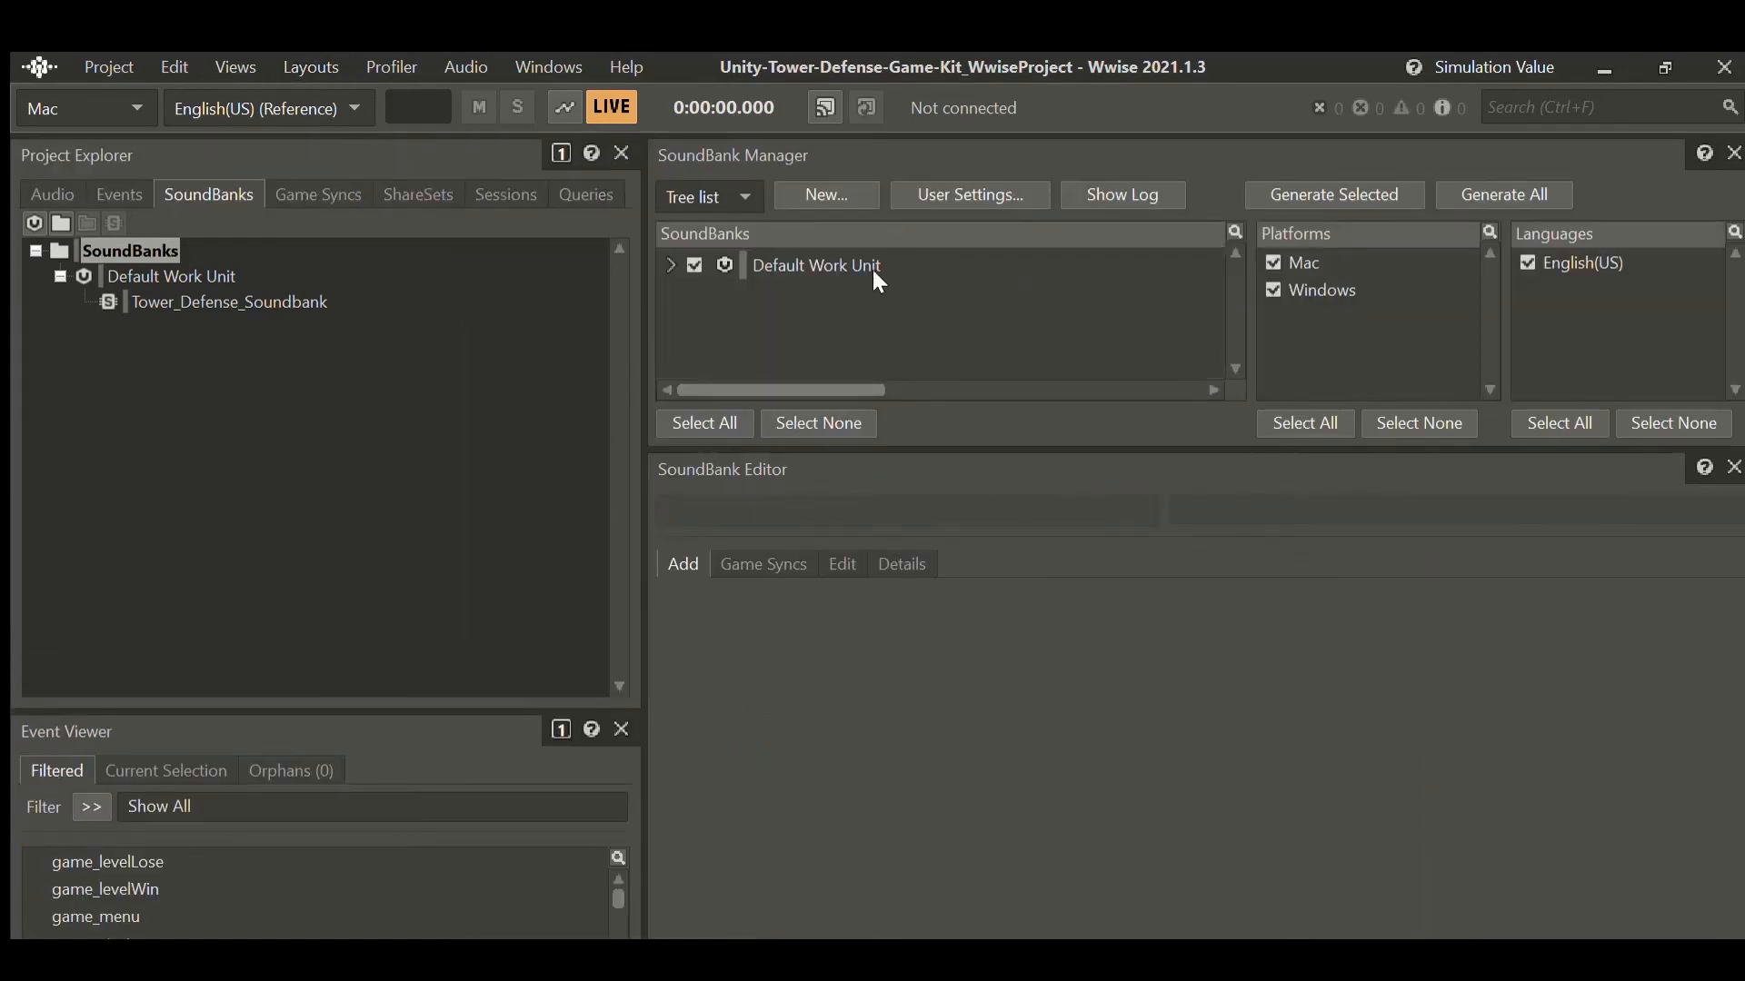
left_click(782, 235)
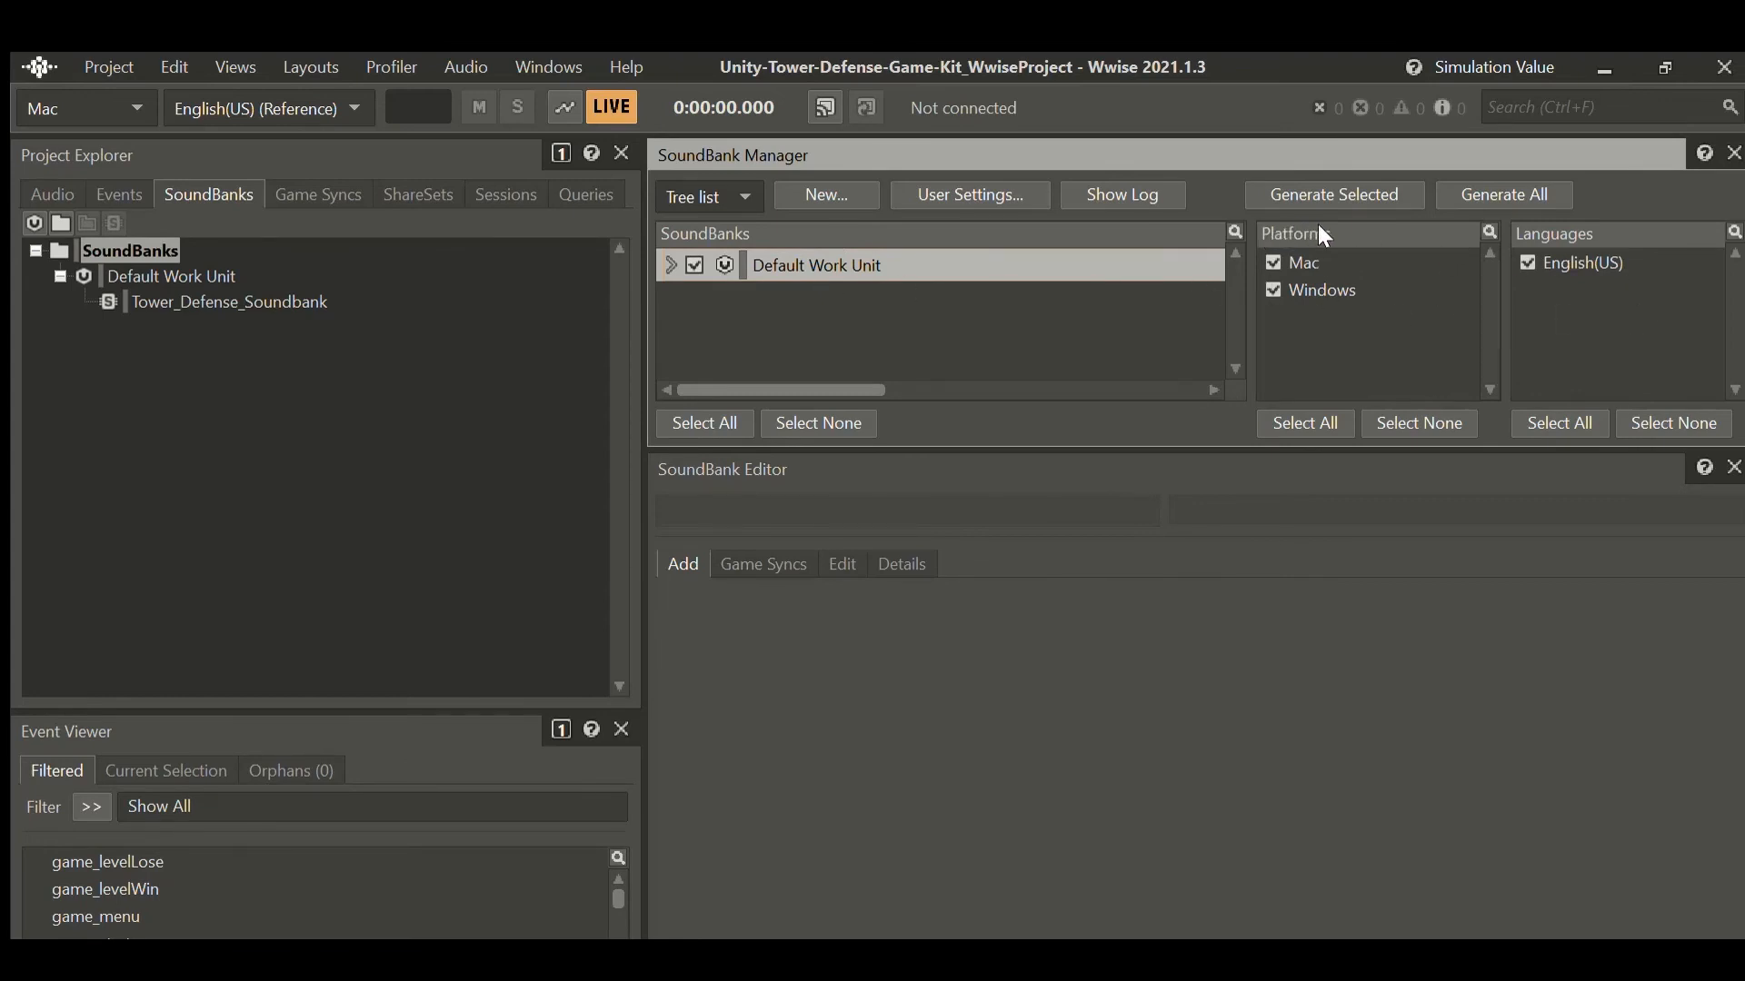
left_click(1319, 257)
left_click(1321, 282)
left_click(1363, 326)
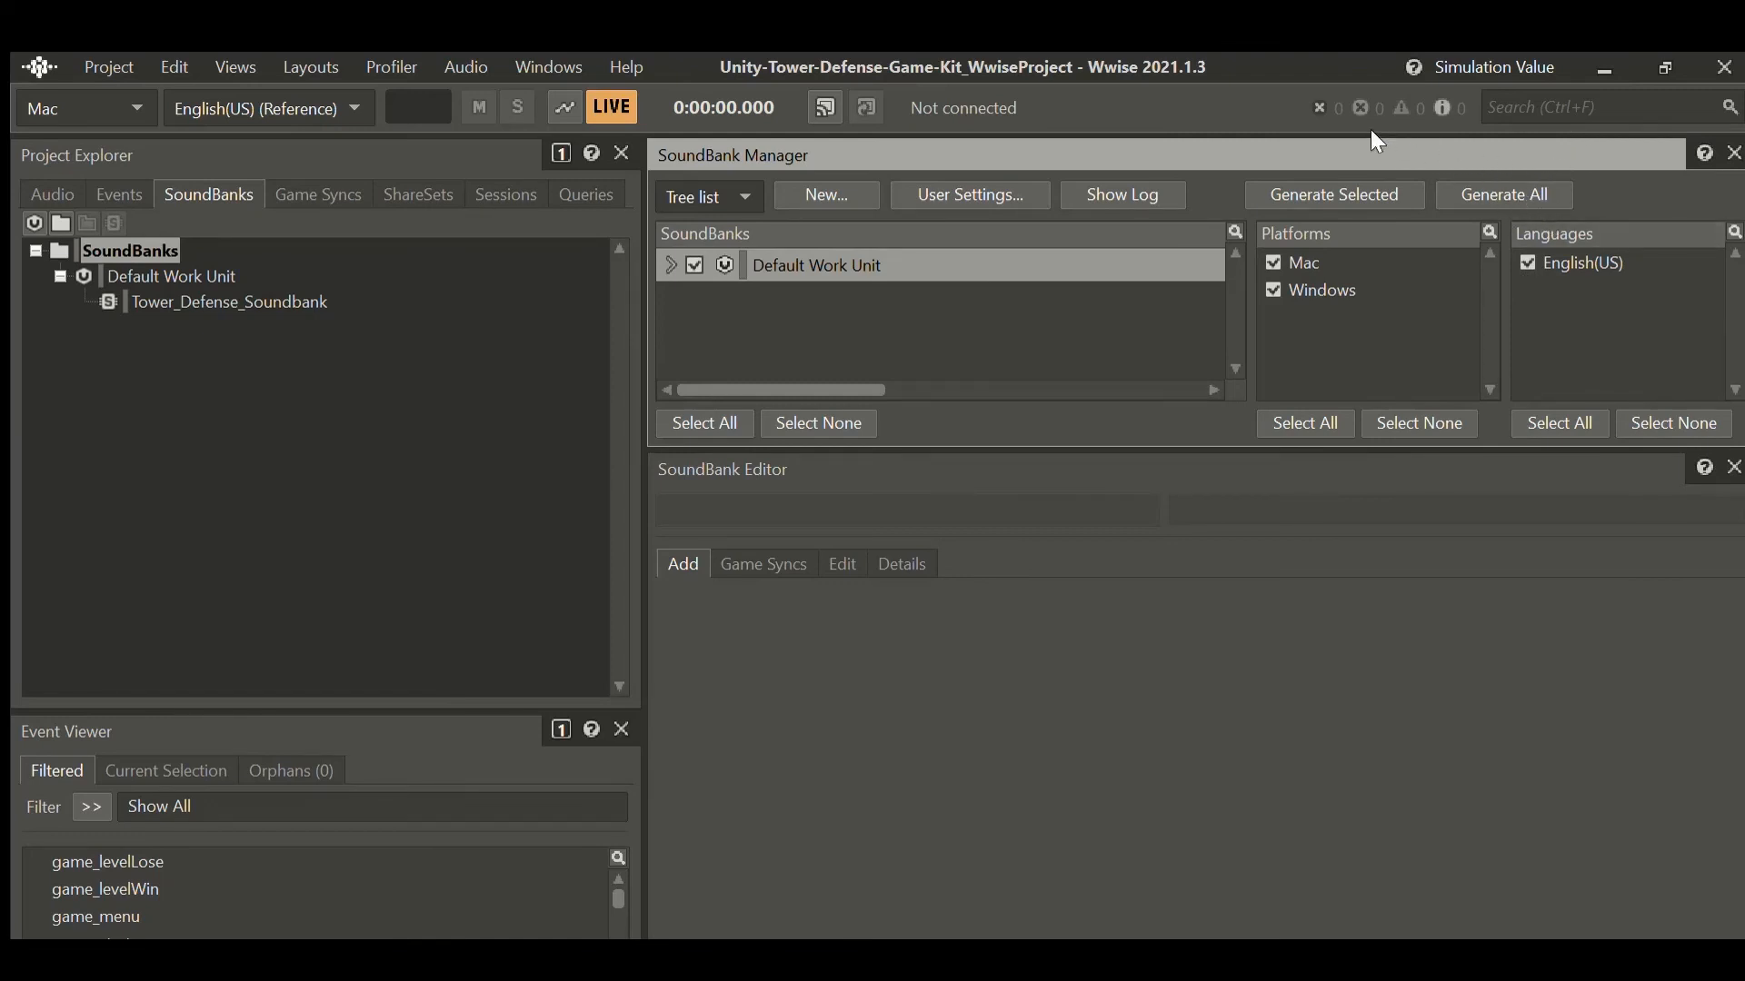
left_click(1365, 192)
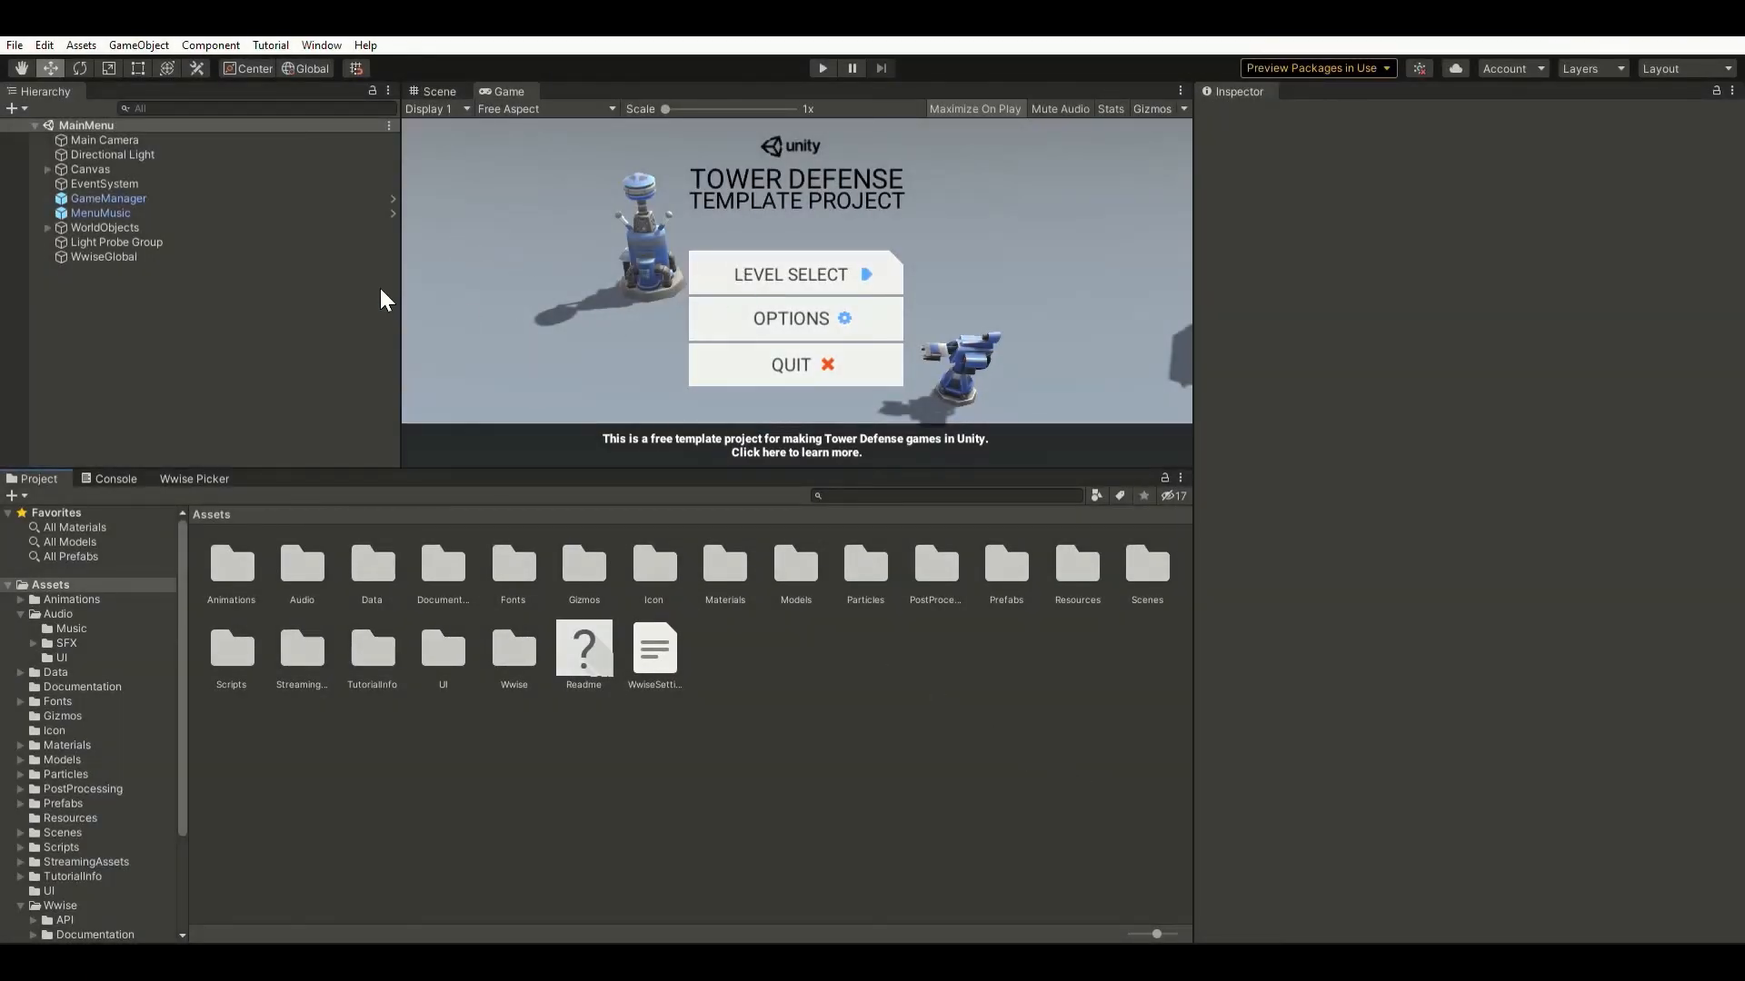
Check that WwiseGlobal's AkBank loads Tower_Defense_Soundbank, then start Play mode.
left_click(128, 255)
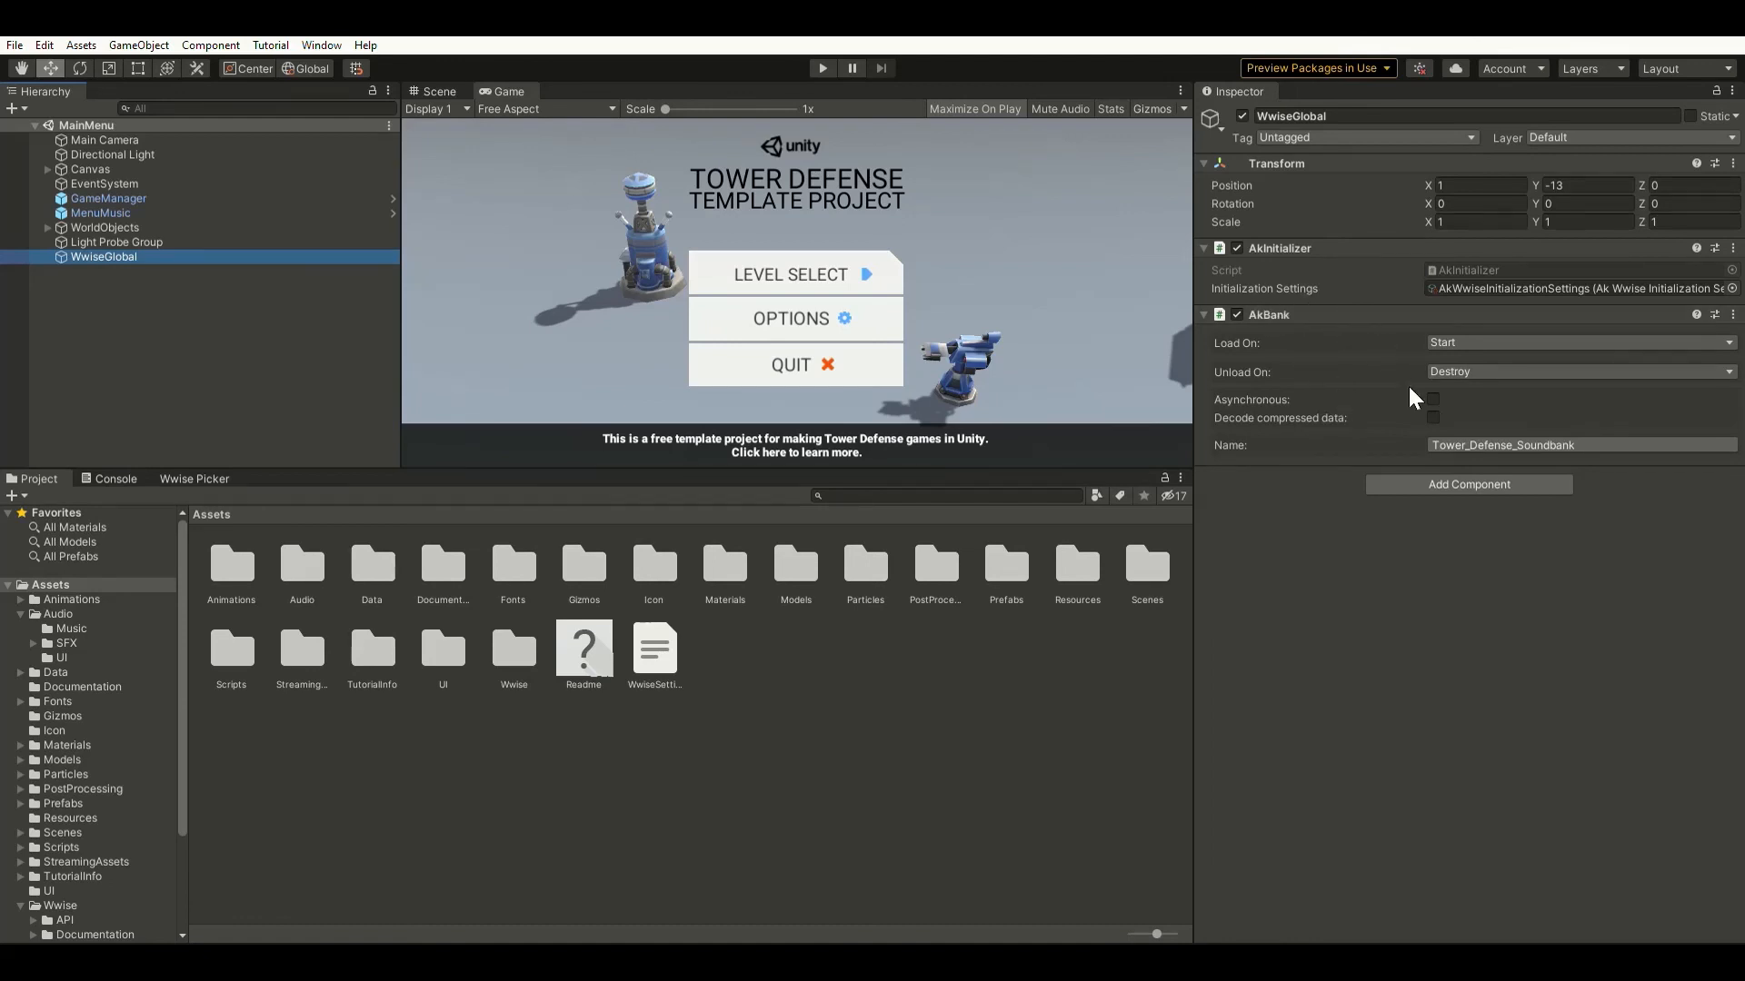
left_click(1466, 446)
key("alt+Tab")
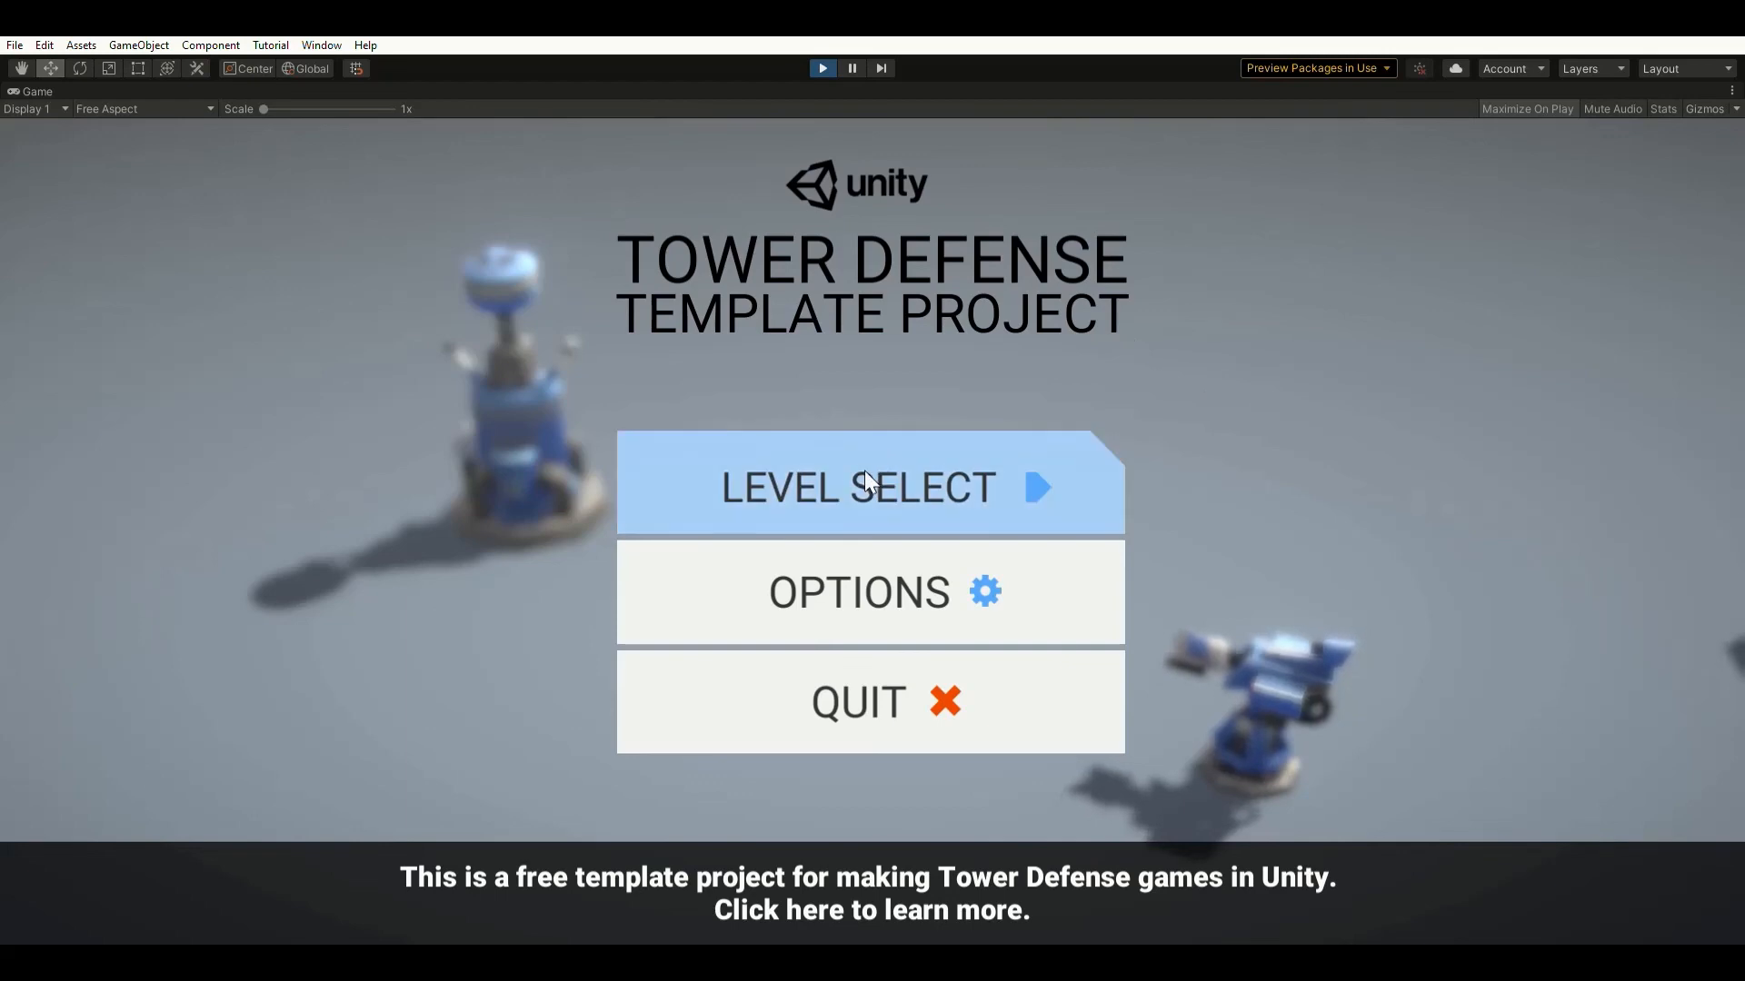
Check the game's Level Select and volume Options screens, then choose the Level 1 card.
left_click(865, 470)
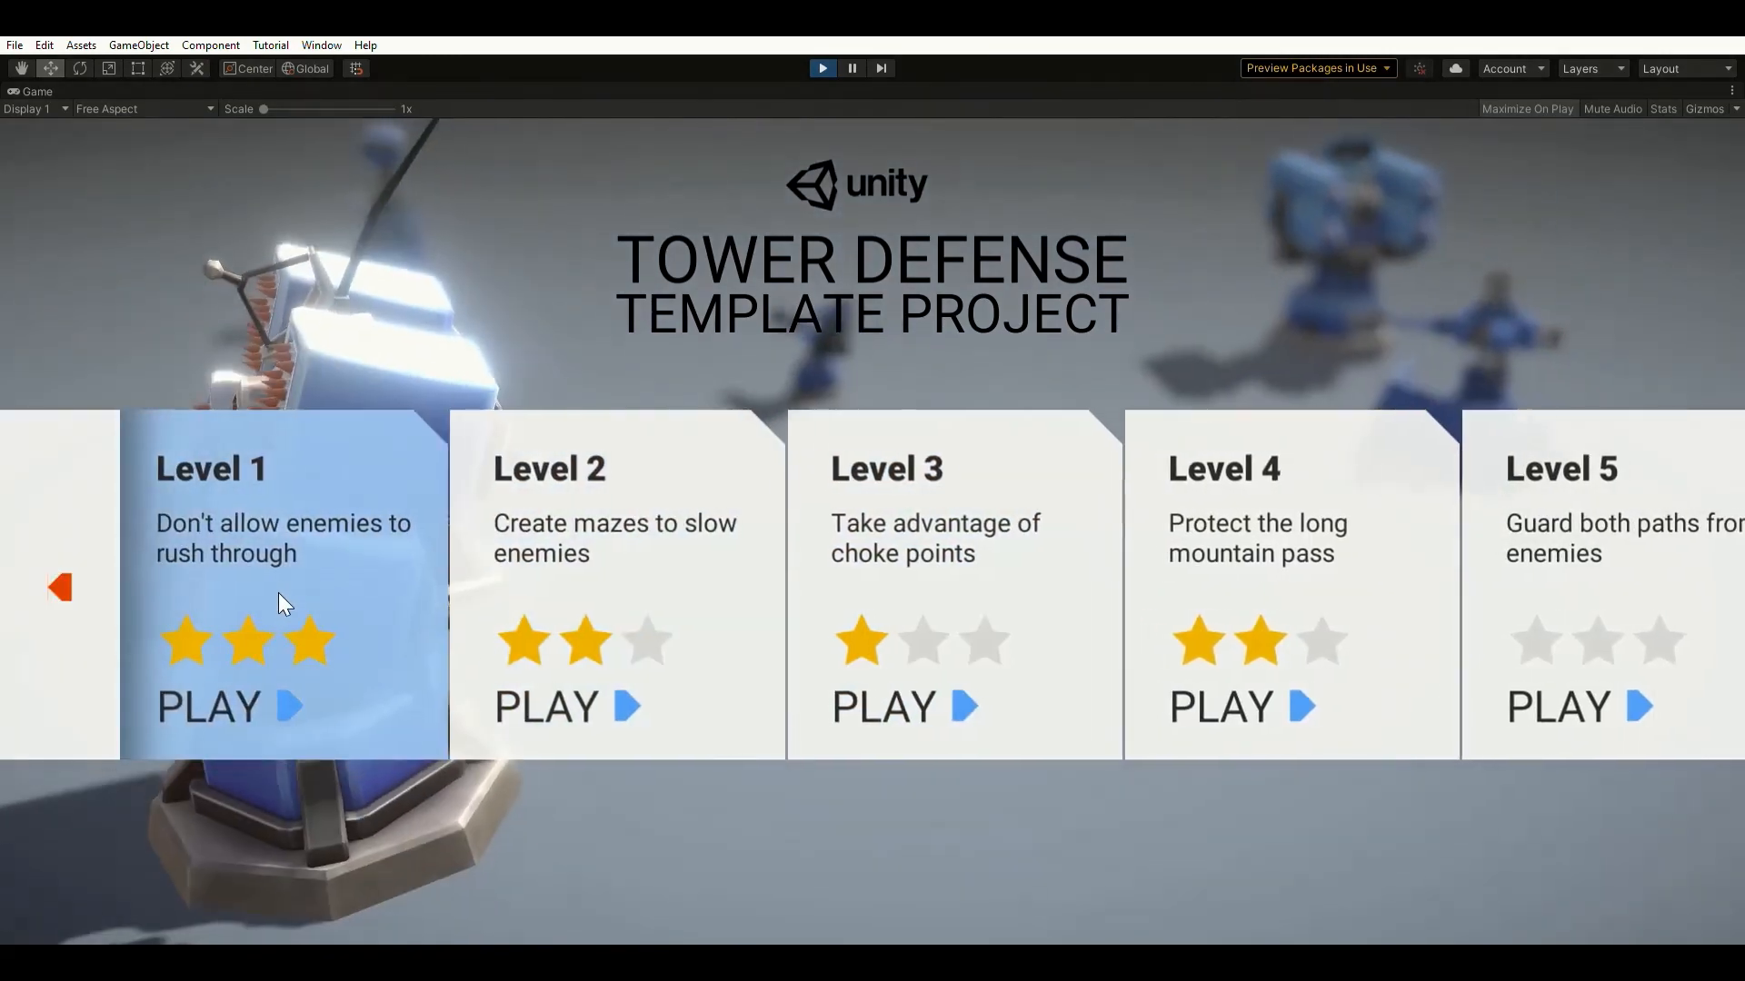
left_click(69, 579)
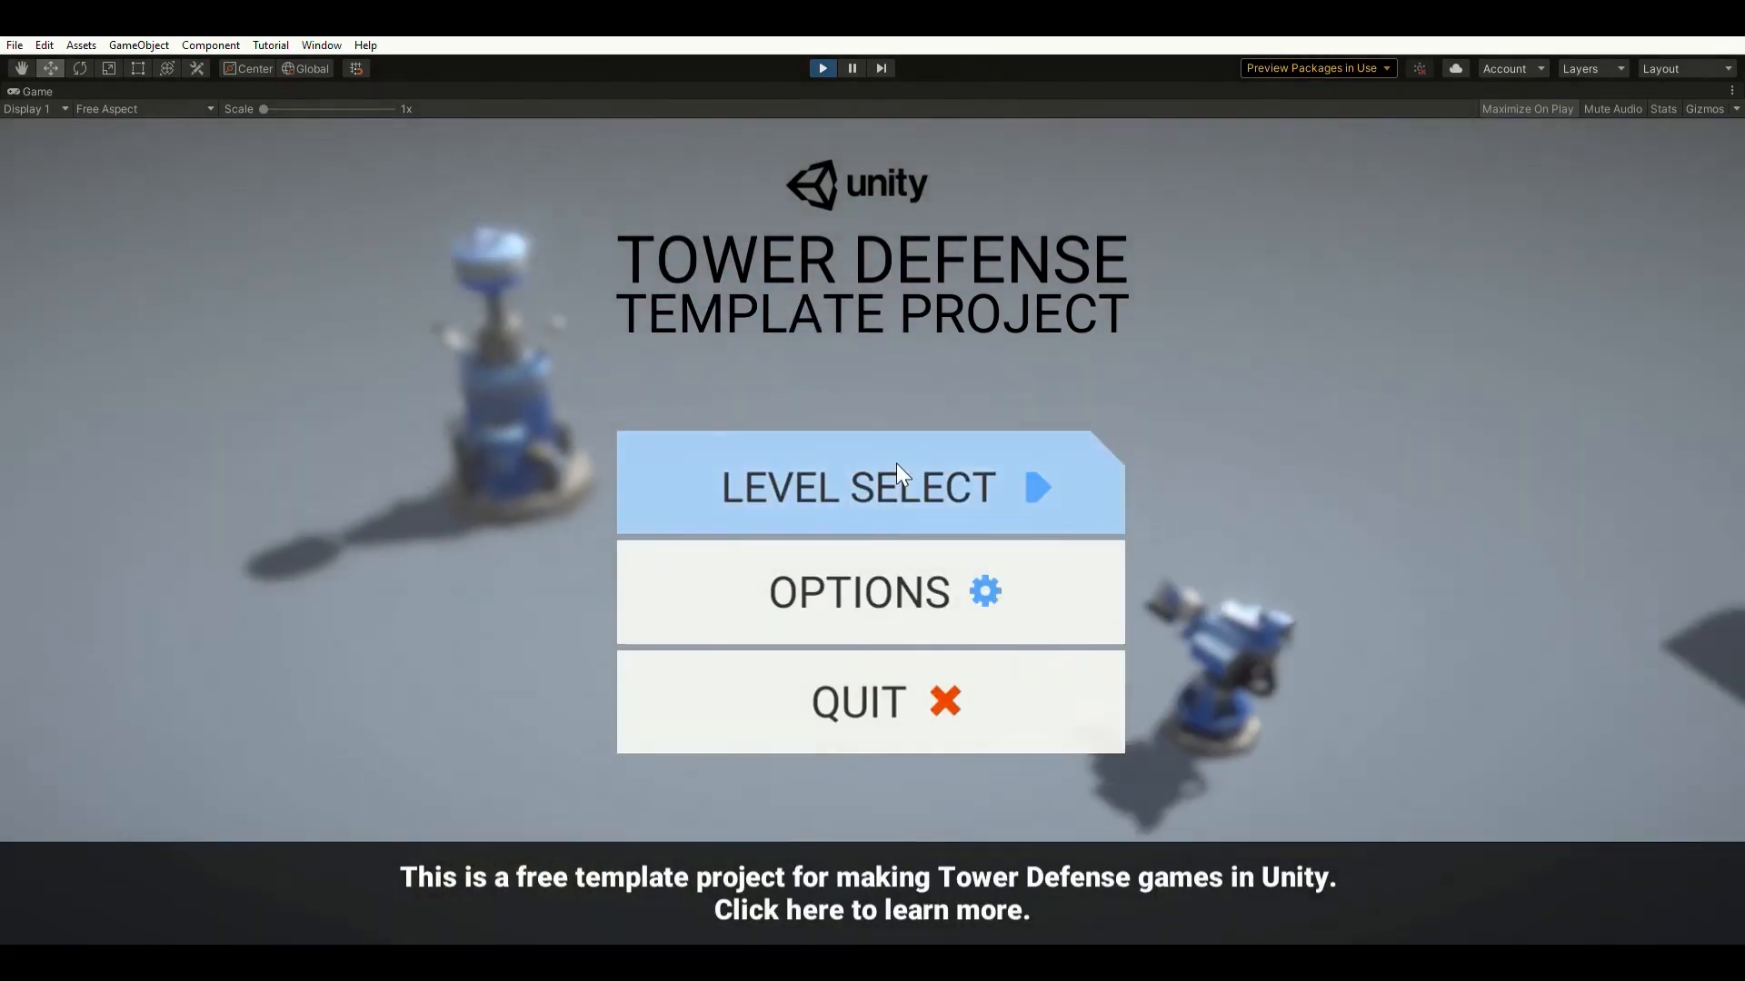
left_click(832, 565)
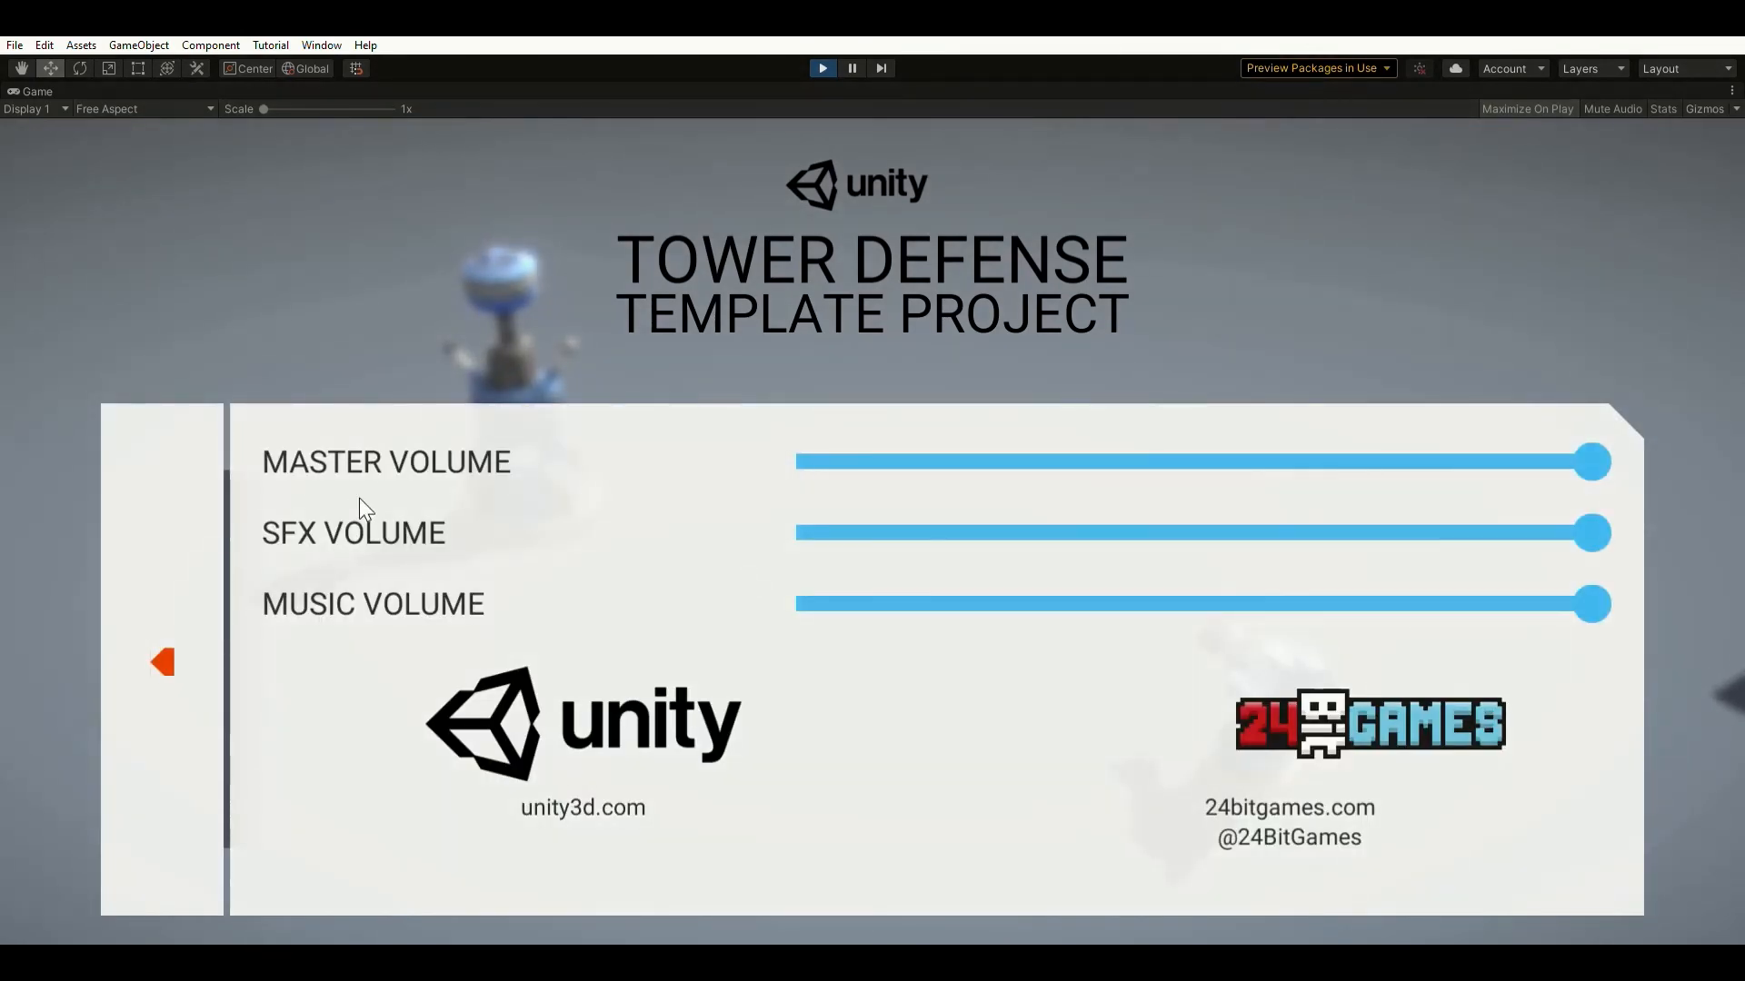
left_click(177, 659)
left_click(944, 457)
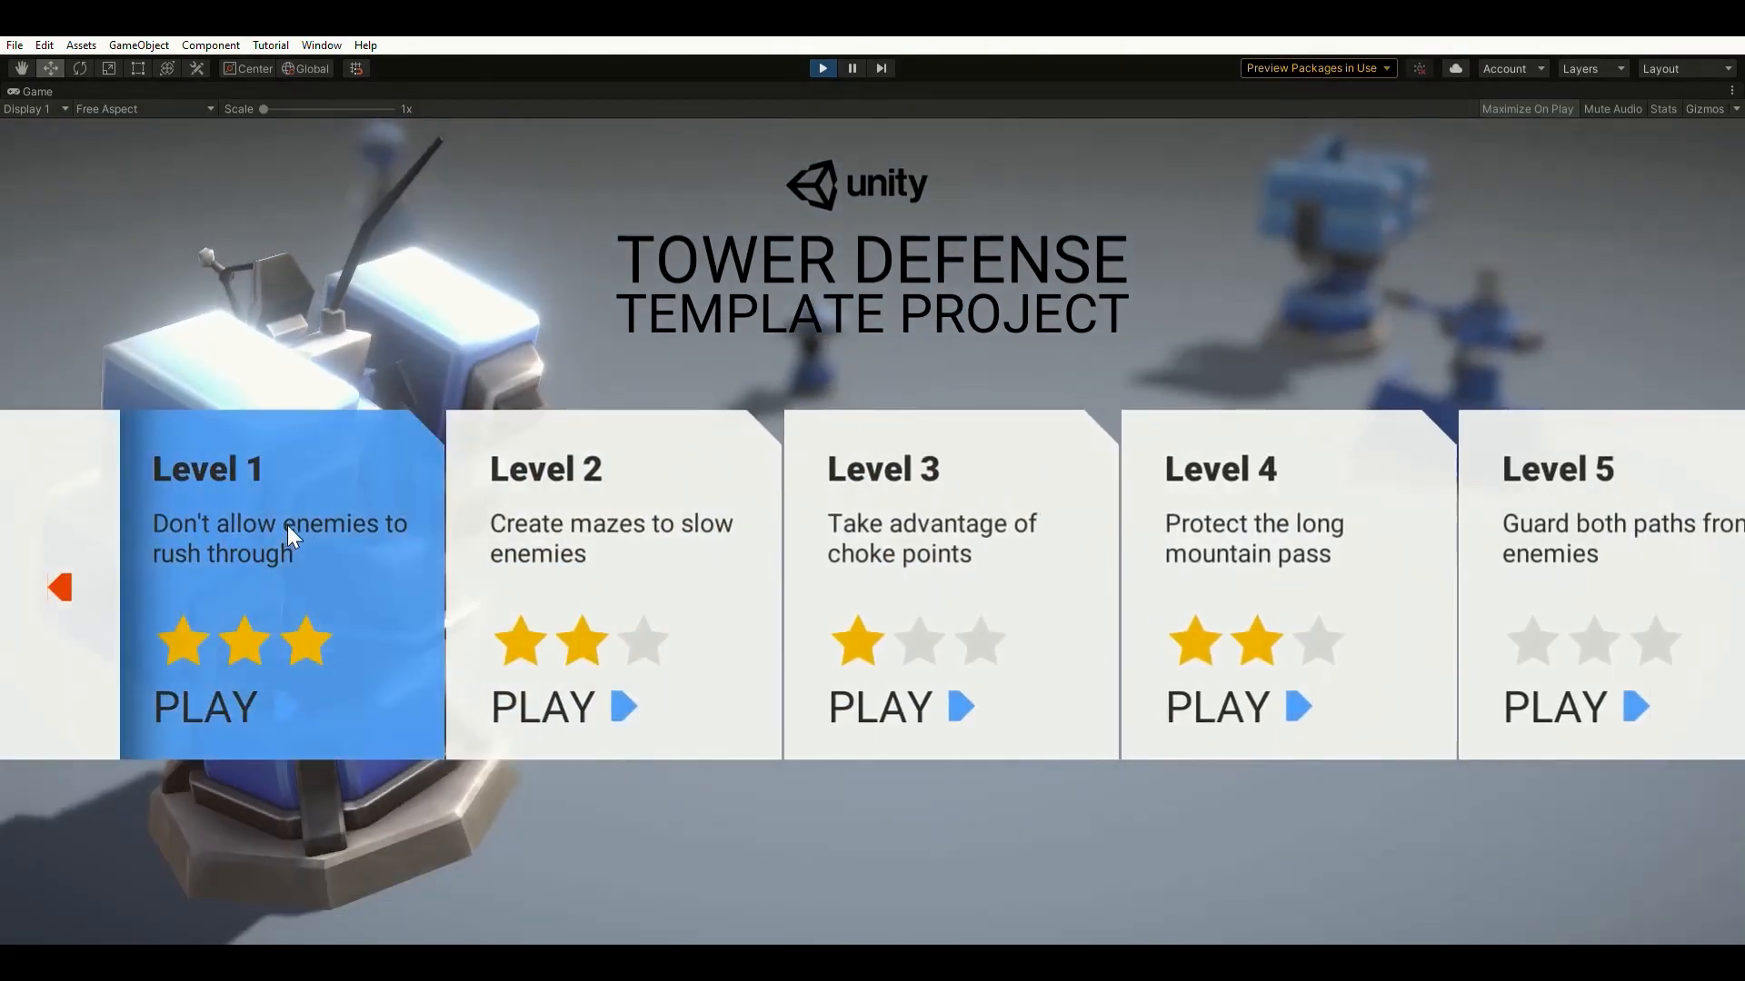
left_click(288, 526)
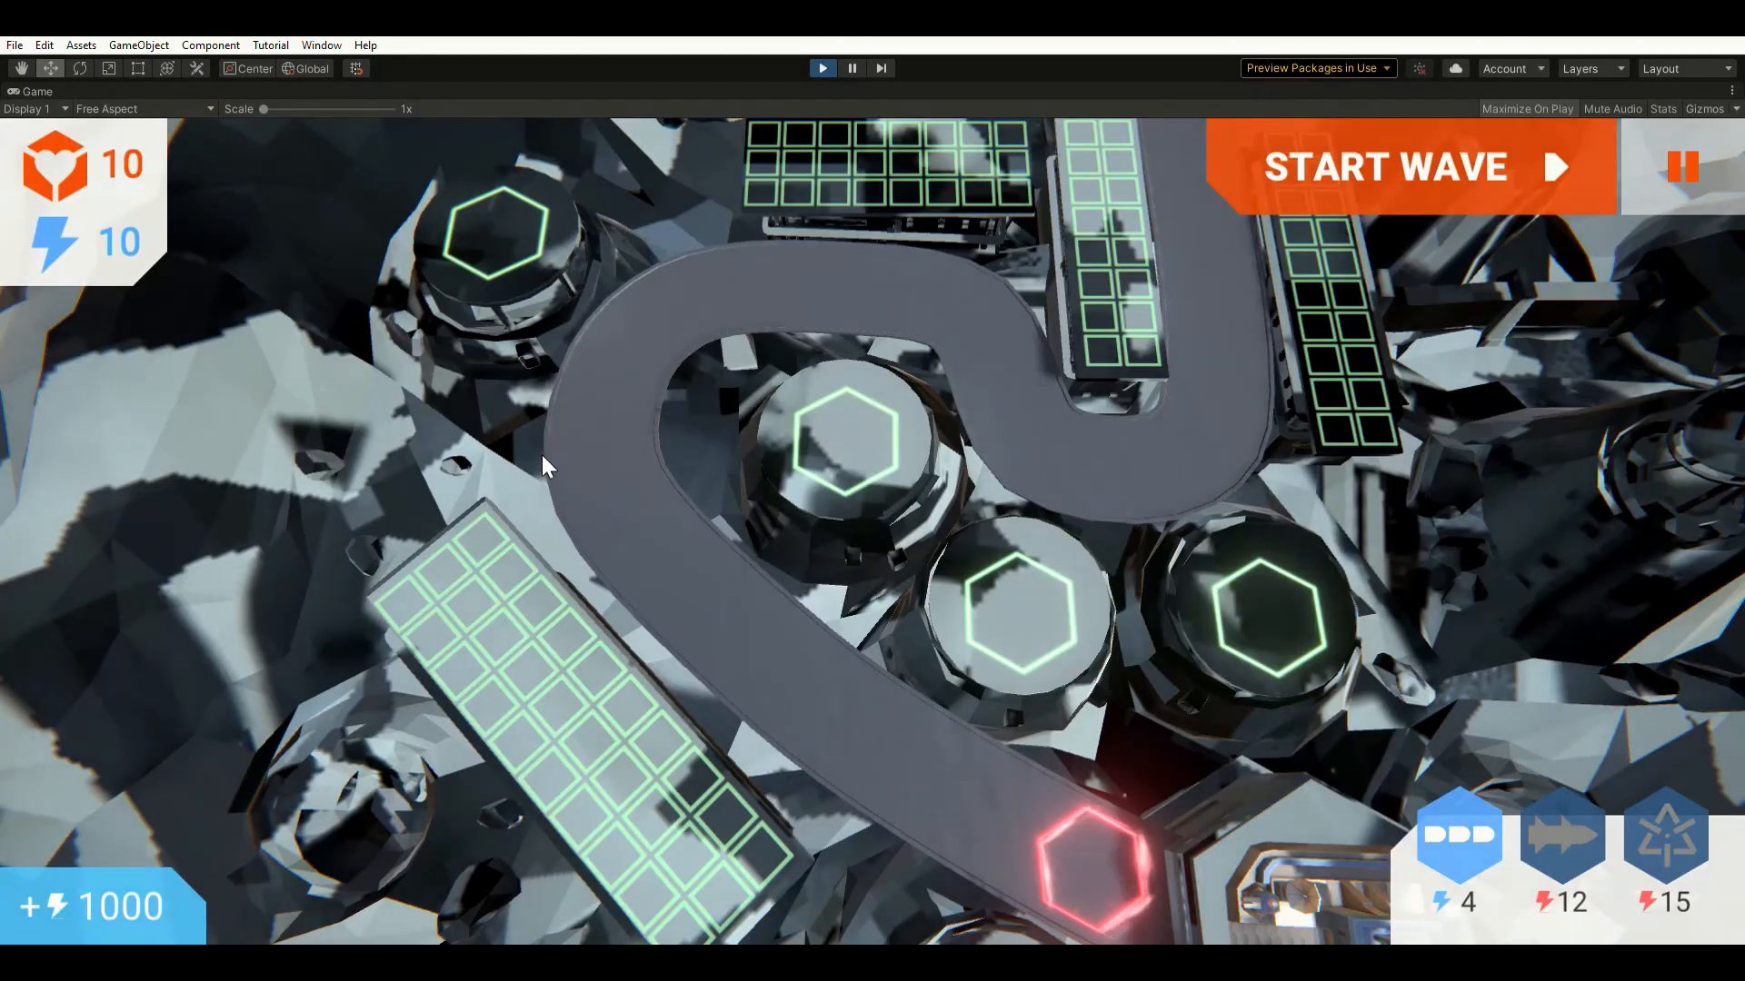